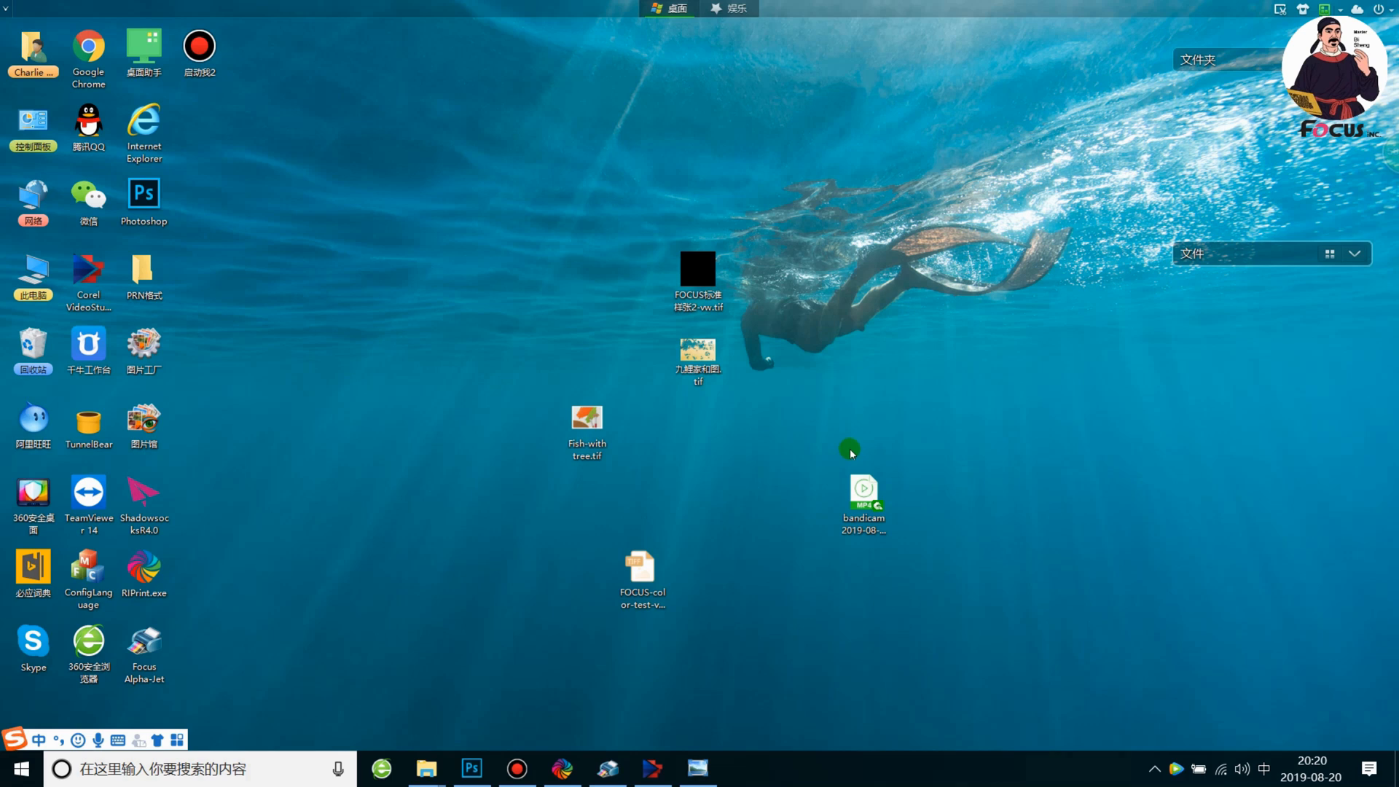
View the Fish-with tree artwork in the photo viewer and close the viewer
{"action": "left_click", "coordinate": [707, 766]}
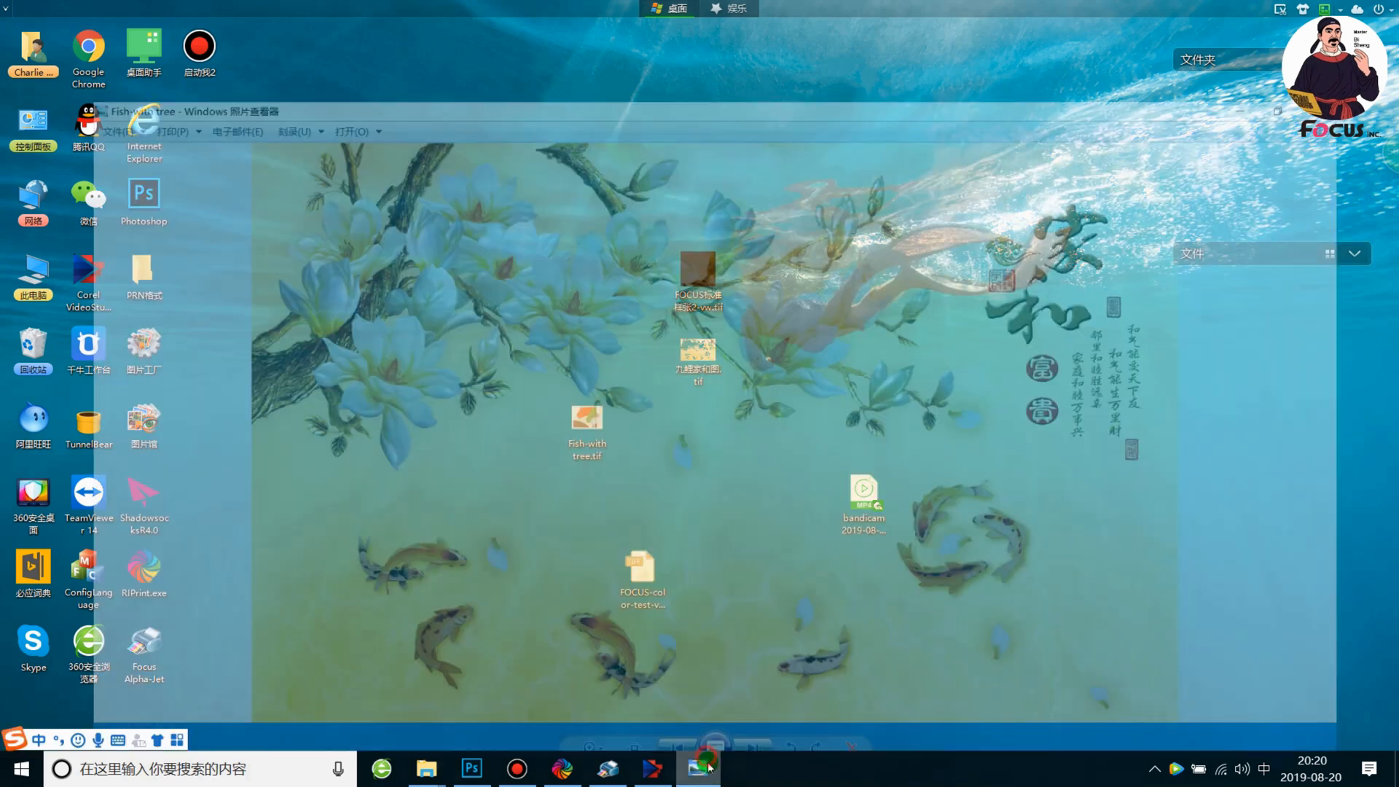
{"action": "scroll", "coordinate": [740, 392], "scroll_direction": "up", "scroll_amount": 1}
{"action": "scroll", "coordinate": [742, 395], "scroll_direction": "down", "scroll_amount": 1}
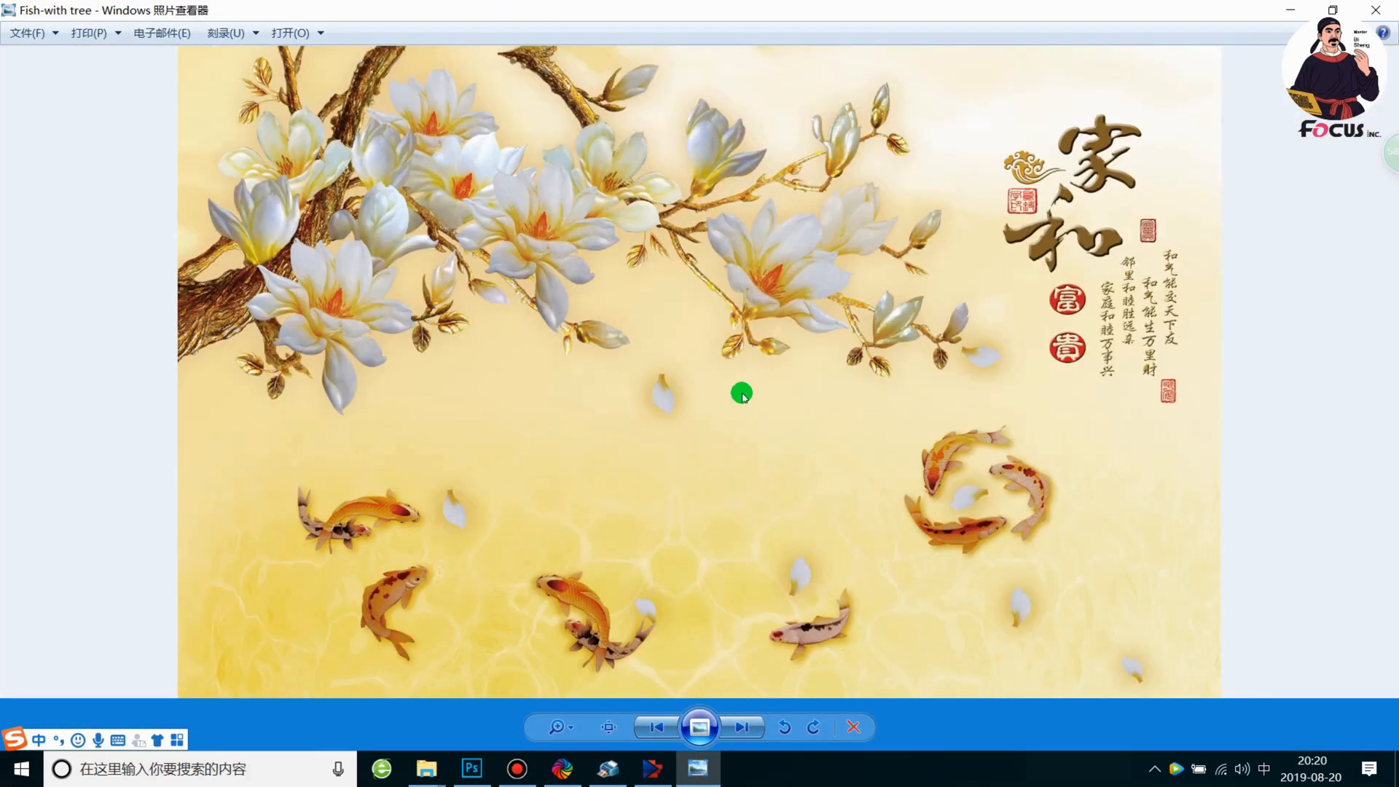
{"action": "scroll", "coordinate": [742, 394], "scroll_direction": "up", "scroll_amount": 1}
{"action": "scroll", "coordinate": [743, 395], "scroll_direction": "down", "scroll_amount": 1}
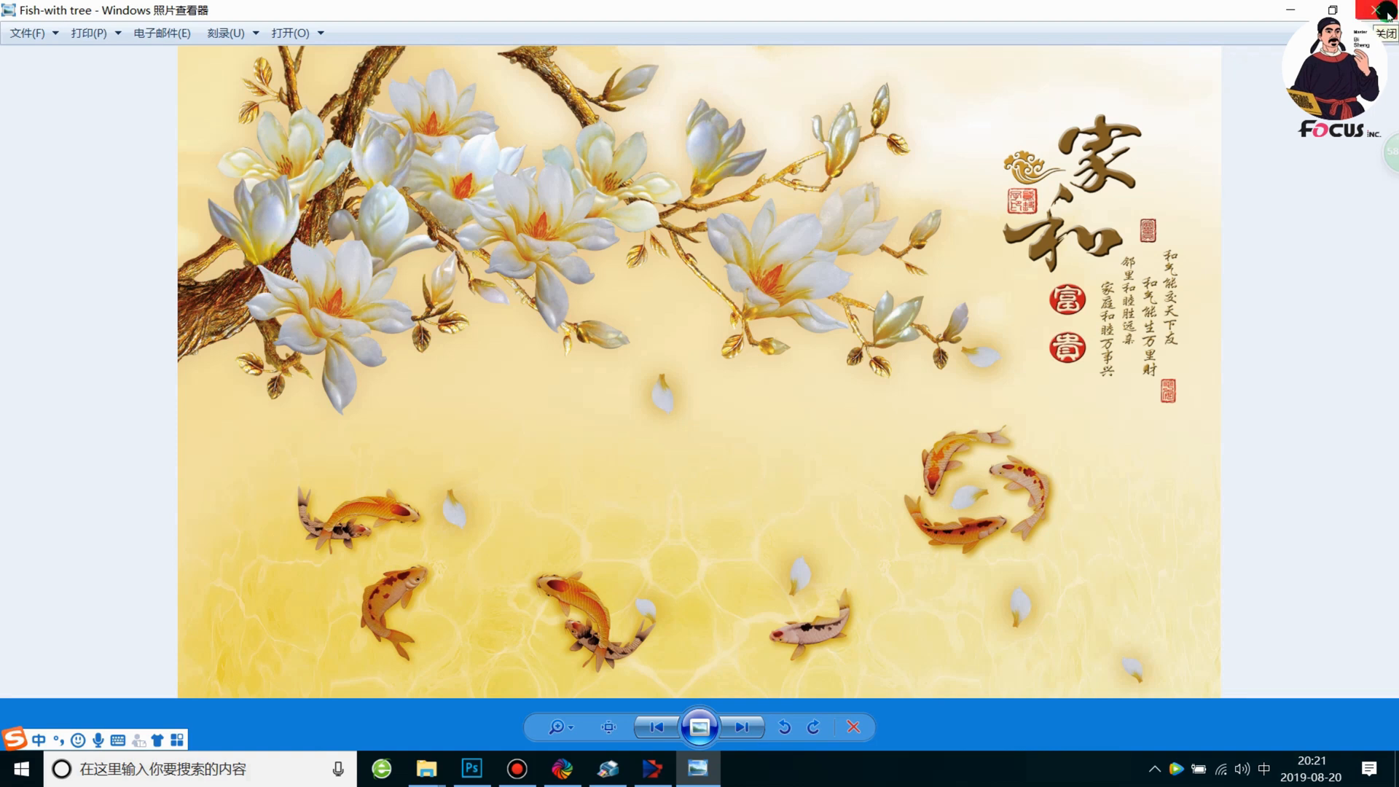
{"action": "left_click", "coordinate": [1384, 11]}
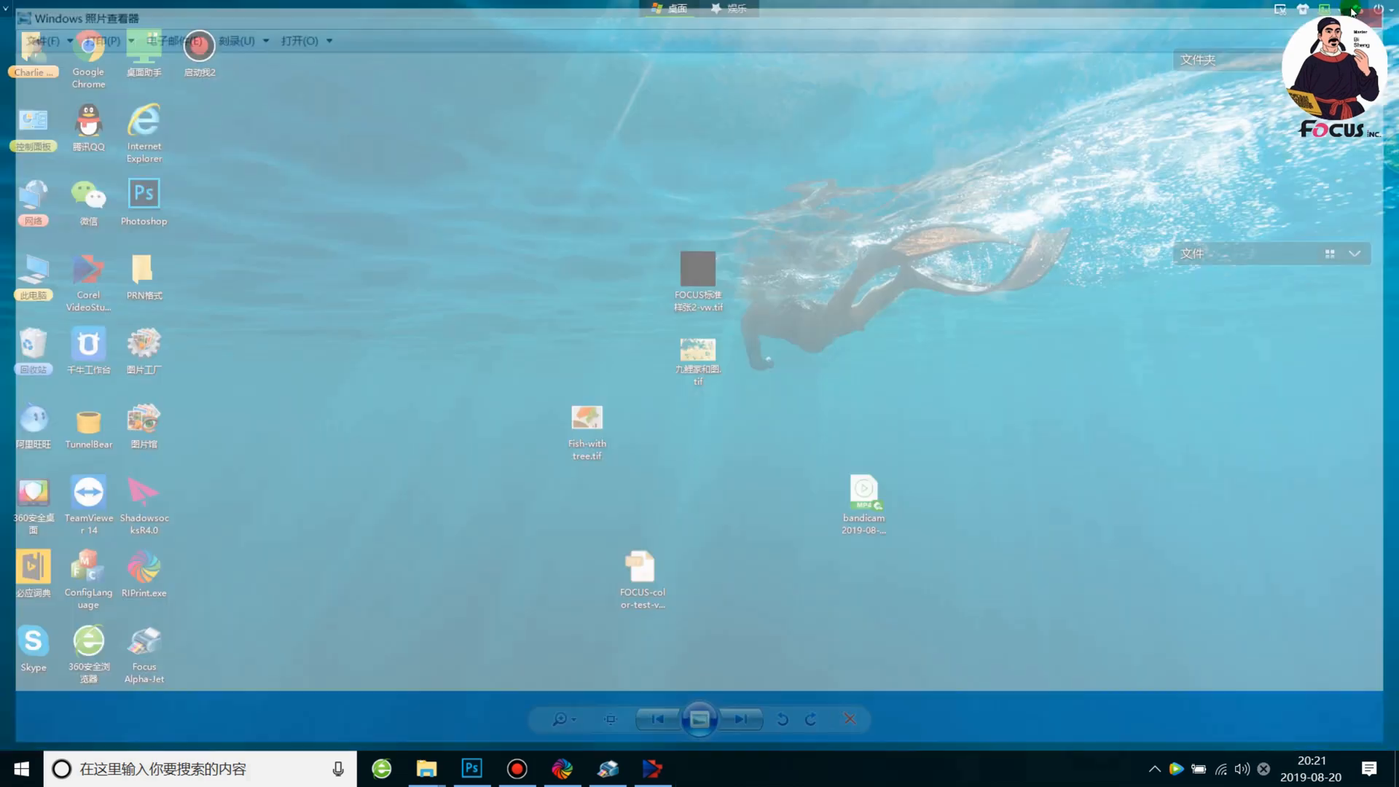
Switch to Photoshop, open FOCUS-color-test-vw.tif from the desktop, and close the document
{"action": "left_click", "coordinate": [472, 768]}
{"action": "left_click_drag", "start_coordinate": [1301, 20], "coordinate": [869, 521]}
{"action": "left_click_drag", "start_coordinate": [772, 462], "coordinate": [434, 123]}
{"action": "left_click_drag", "start_coordinate": [639, 575], "coordinate": [298, 219]}
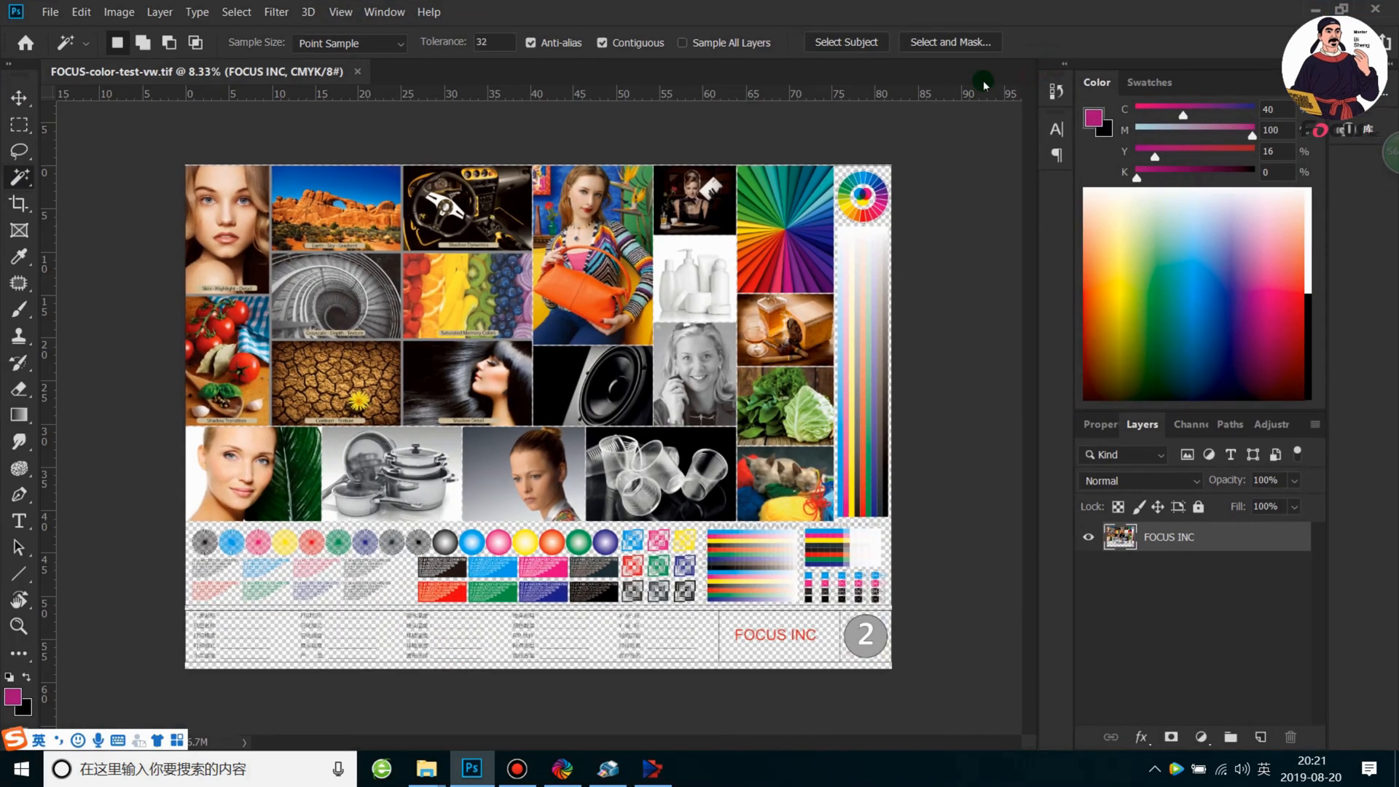
{"action": "left_click", "coordinate": [358, 71]}
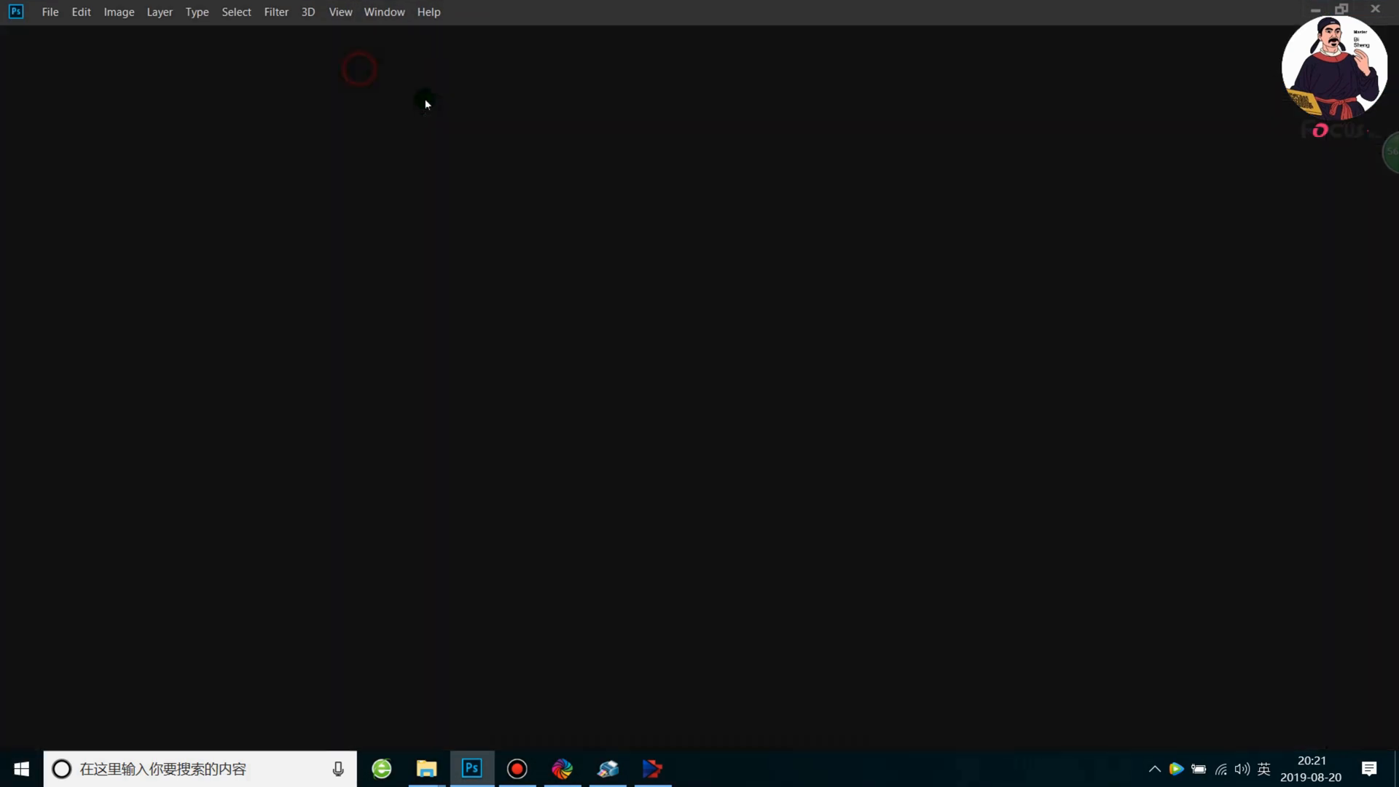
Open Fish-with tree.tif from the desktop in Photoshop, with the program window maximized
{"action": "left_click", "coordinate": [1341, 8]}
{"action": "left_click_drag", "start_coordinate": [943, 64], "coordinate": [806, 487]}
{"action": "left_click_drag", "start_coordinate": [594, 417], "coordinate": [565, 639]}
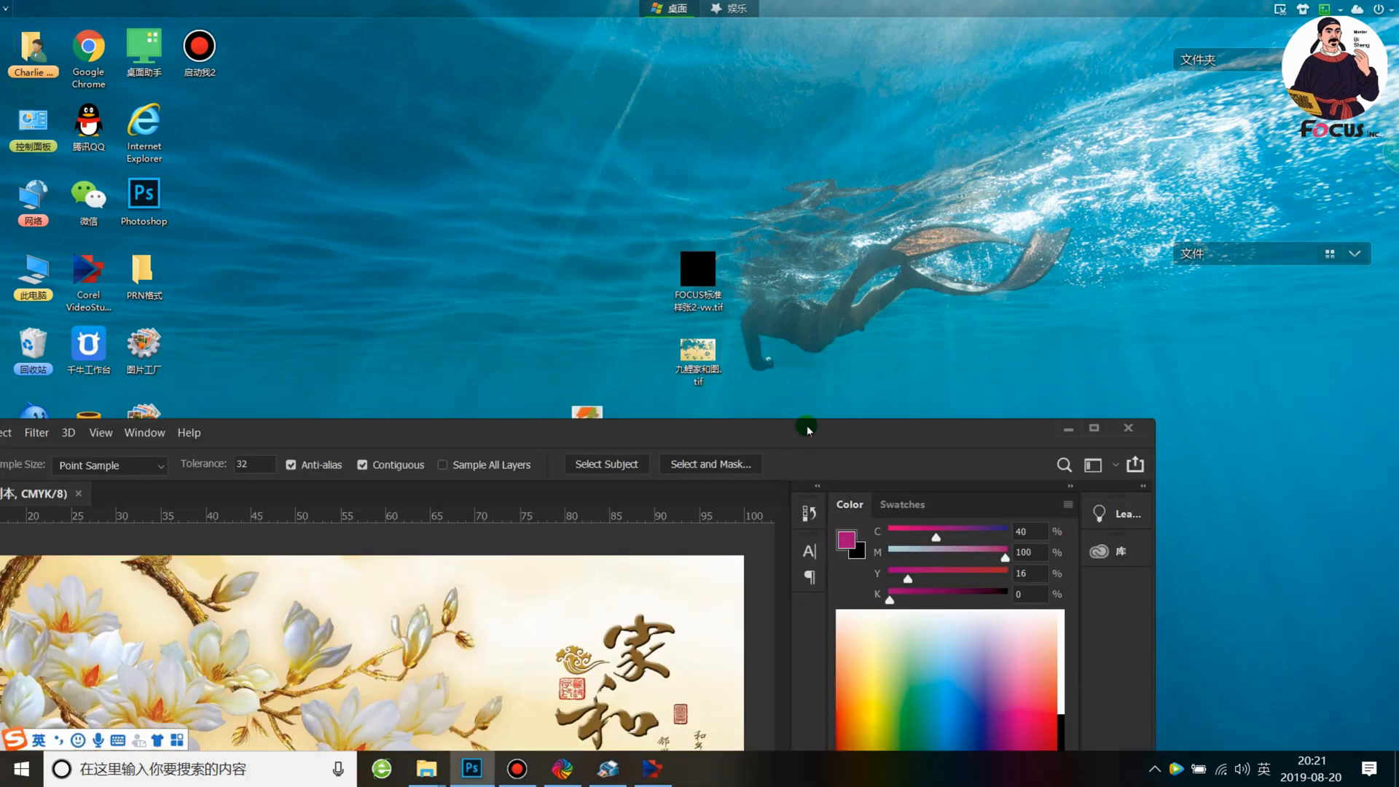
{"action": "double_click", "coordinate": [807, 427]}
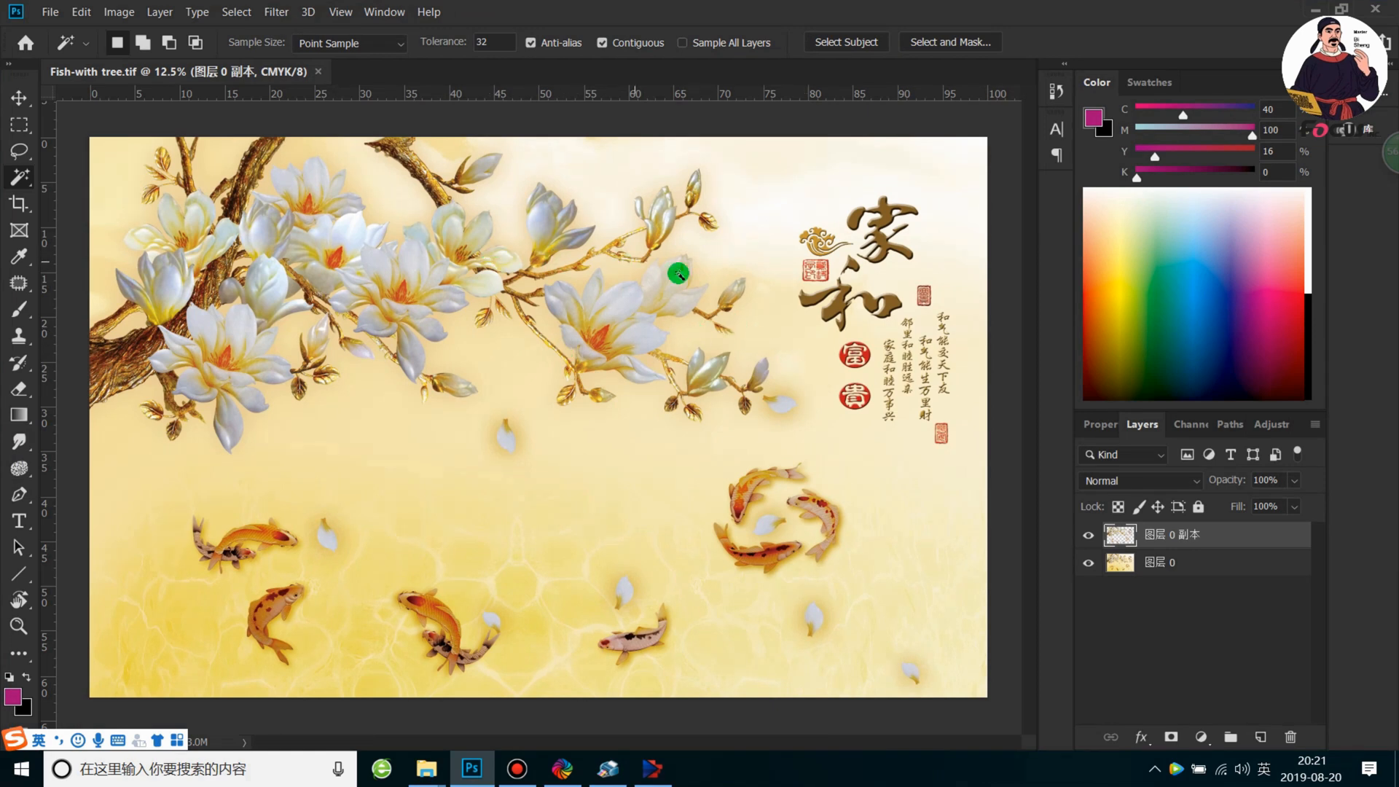
Check which colour mode the Fish-with tree.tif image uses
{"action": "left_click", "coordinate": [119, 12]}
{"action": "left_click", "coordinate": [141, 33]}
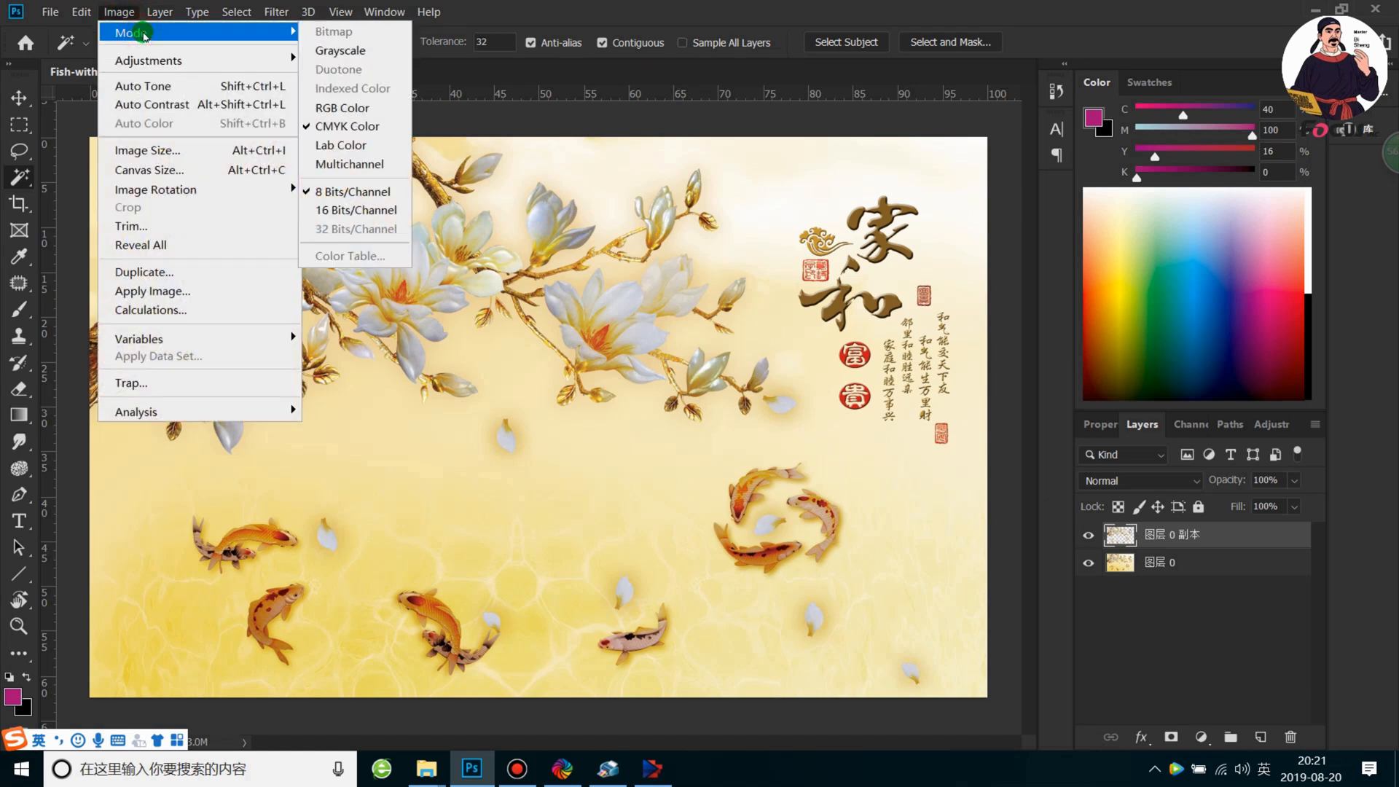
{"action": "left_click", "coordinate": [773, 169]}
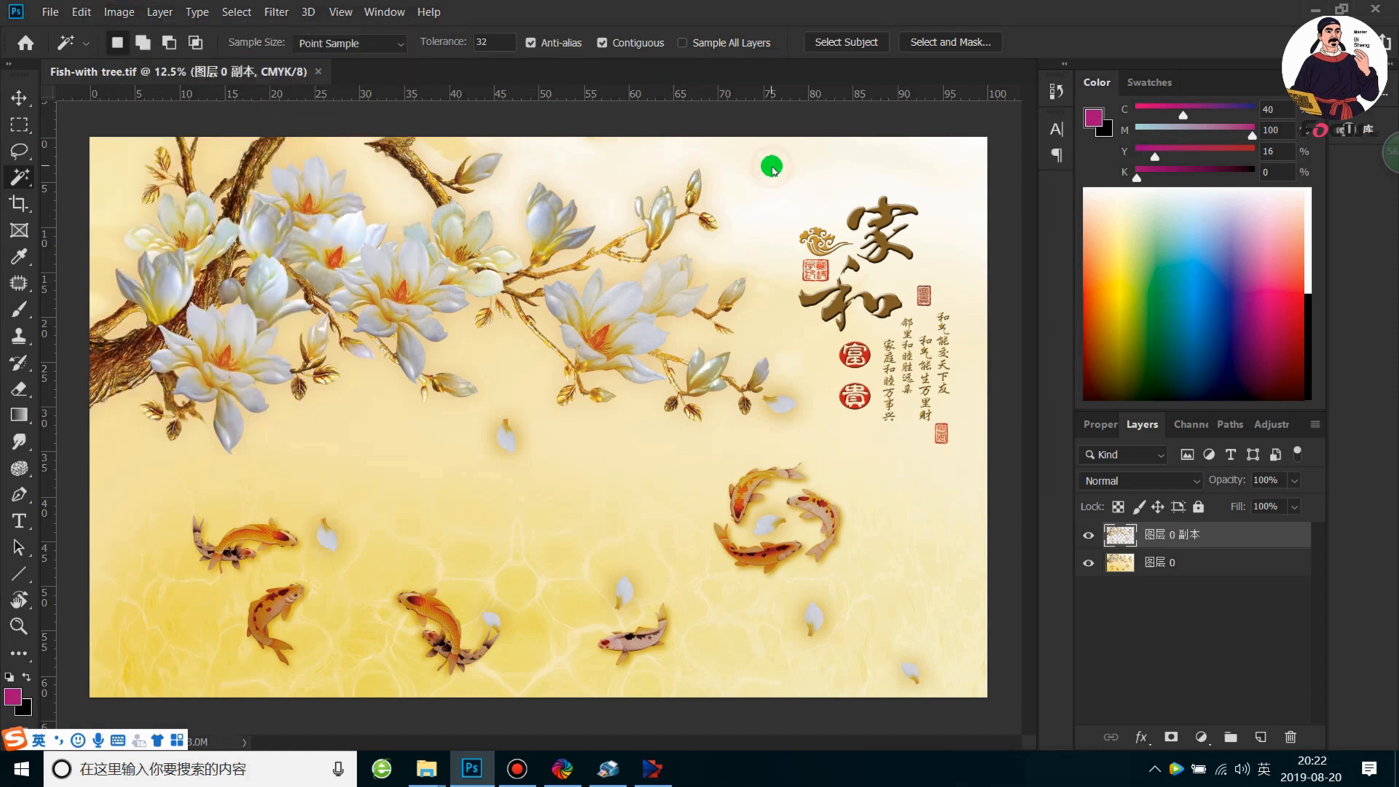
Make 图层 0 the active layer and hide the 图层 0 副本 layer
{"action": "left_click", "coordinate": [1163, 567]}
{"action": "left_click", "coordinate": [1088, 536]}
{"action": "left_click", "coordinate": [1090, 540]}
{"action": "left_click", "coordinate": [1089, 540]}
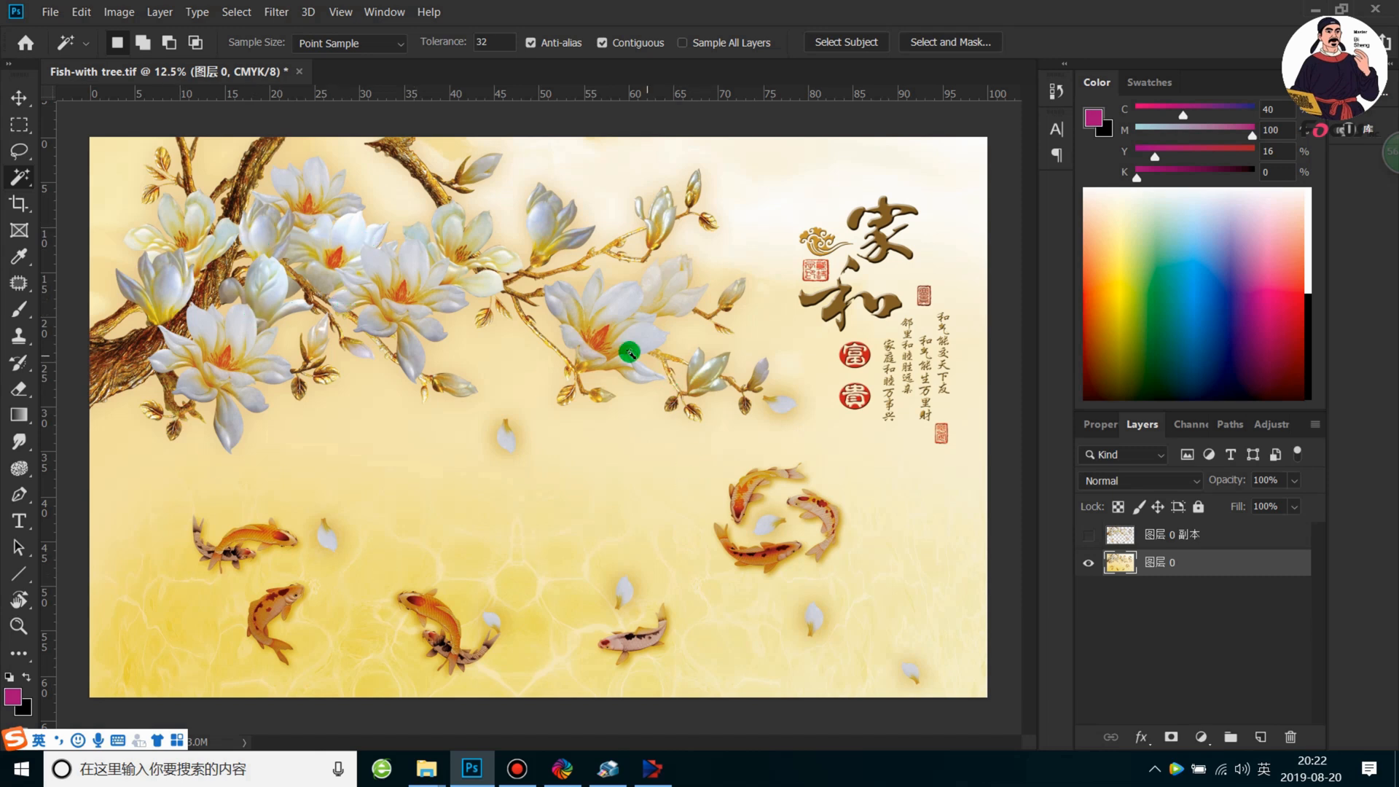
Select white magnolia petals with the Magic Wand and extend the selection to similar colours across the image
{"action": "right_click", "coordinate": [20, 176]}
{"action": "left_click", "coordinate": [88, 195]}
{"action": "left_click", "coordinate": [351, 246]}
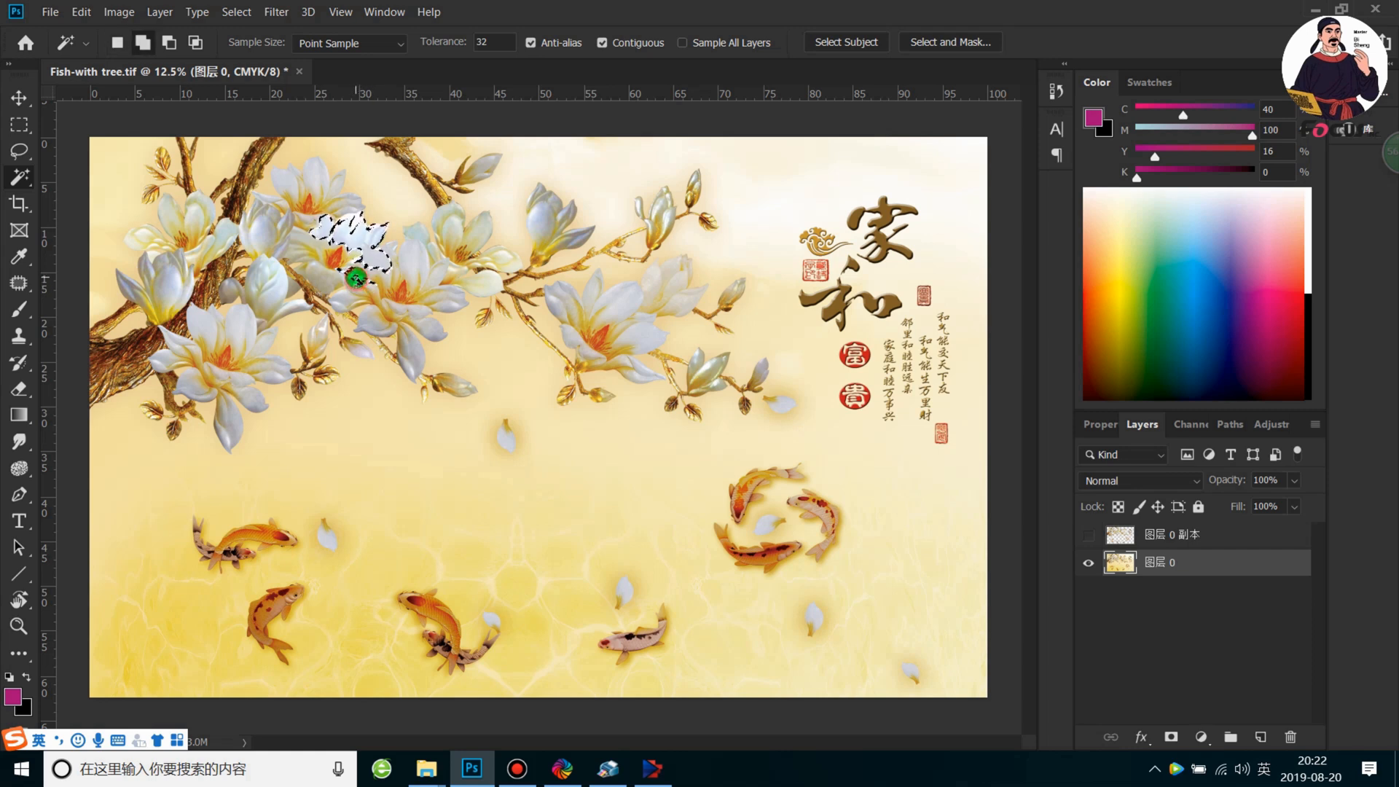
{"action": "left_click", "coordinate": [407, 263], "text": "shift"}
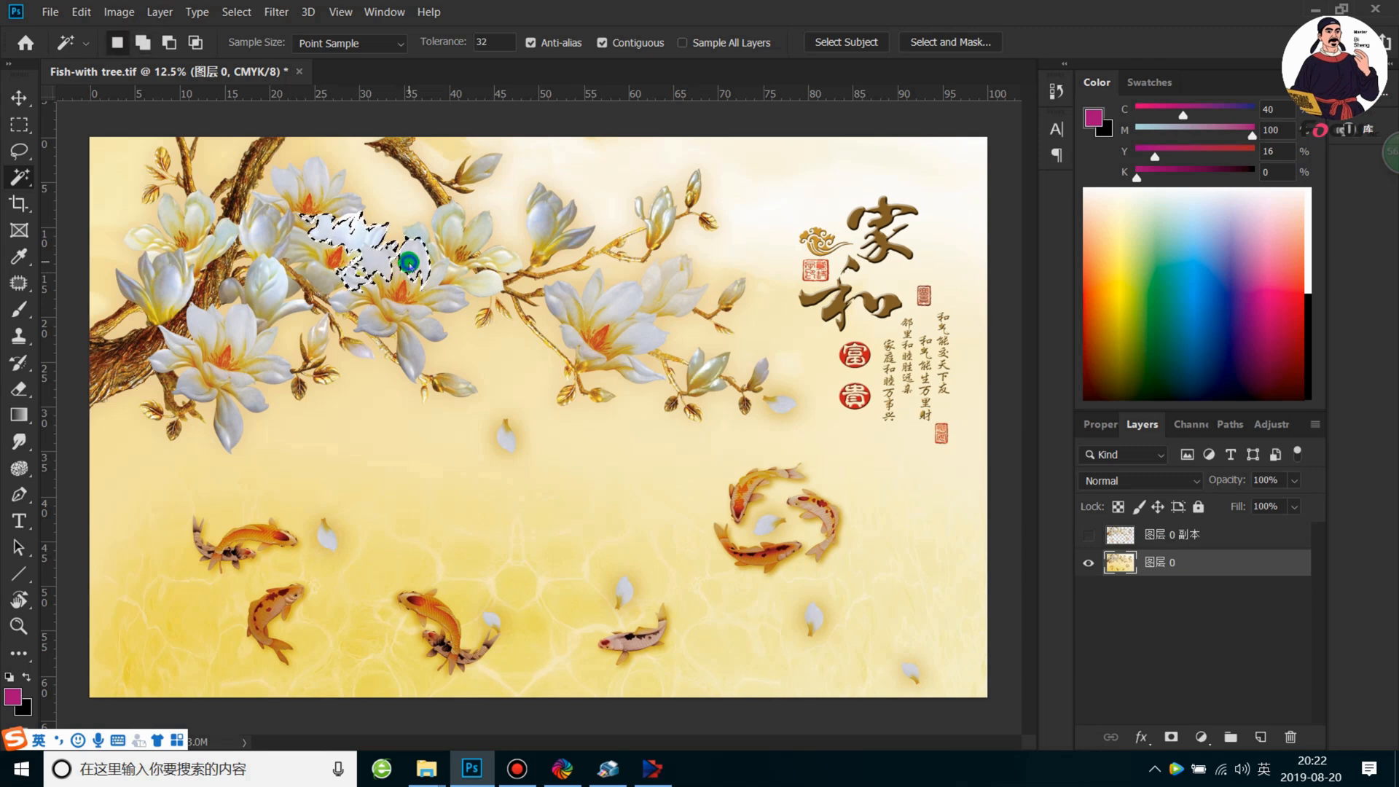
{"action": "right_click", "coordinate": [408, 263]}
{"action": "left_click", "coordinate": [482, 457]}
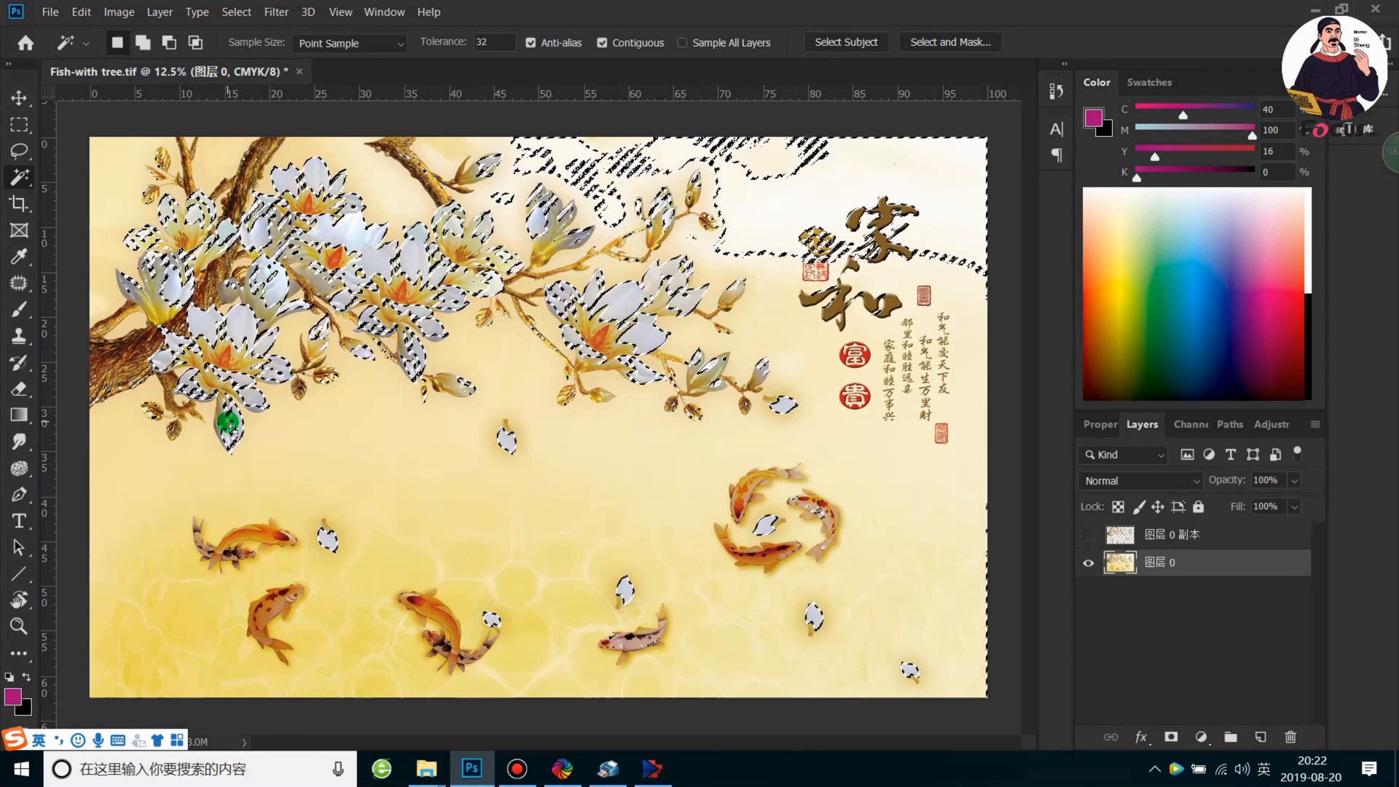
Add the koi along the lower left and lower middle of the artwork to the Magic Wand selection
{"action": "key", "text": "alt"}
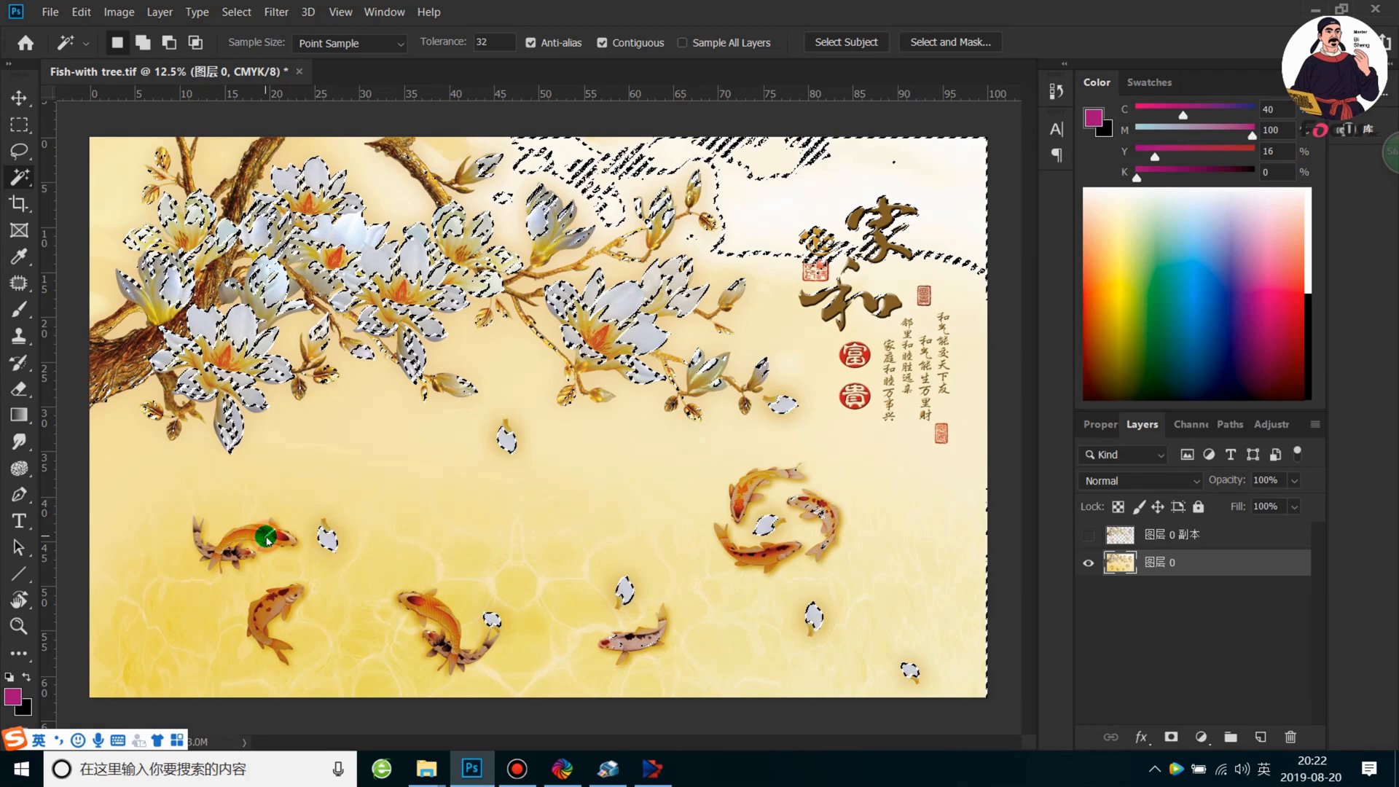
{"action": "left_click", "coordinate": [253, 536], "text": "shift"}
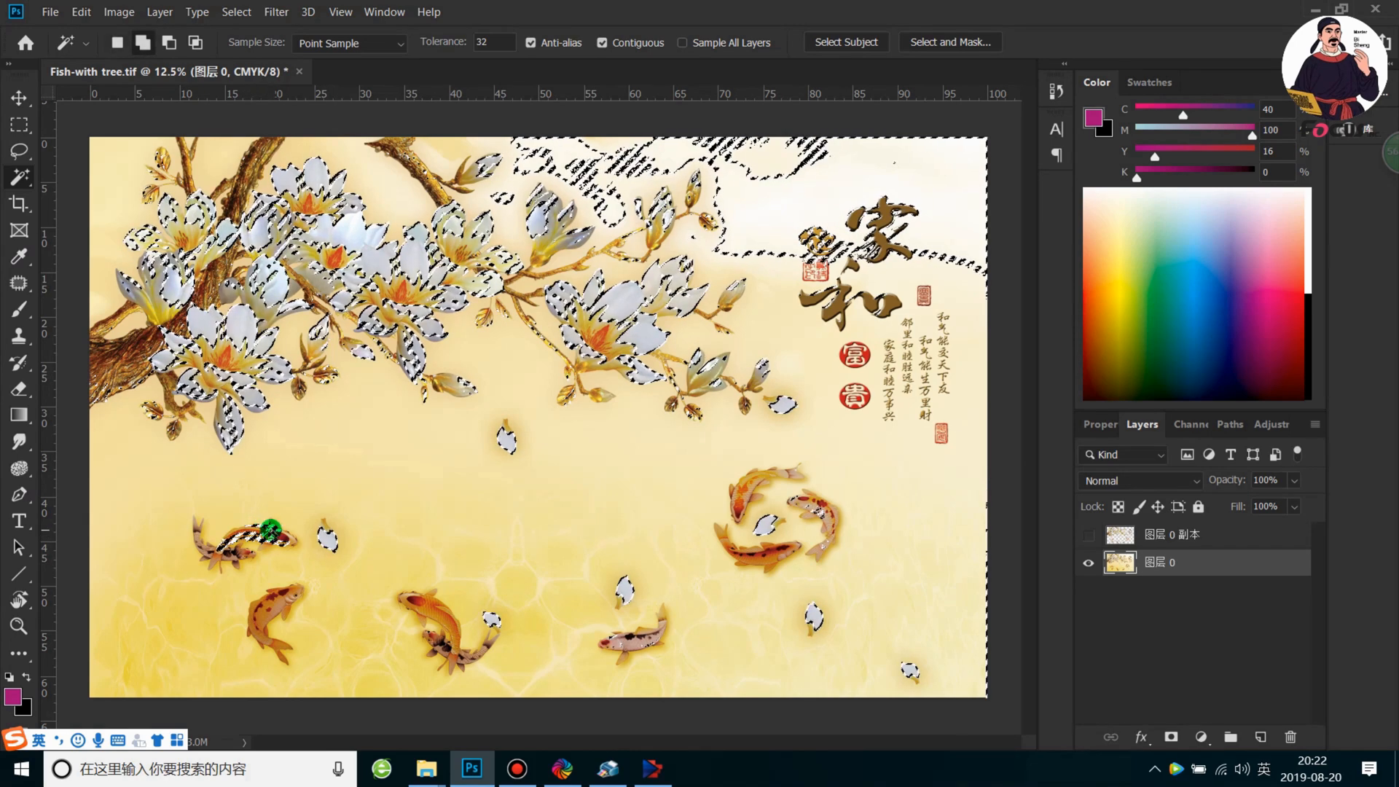
{"action": "left_click", "coordinate": [263, 602], "text": "shift"}
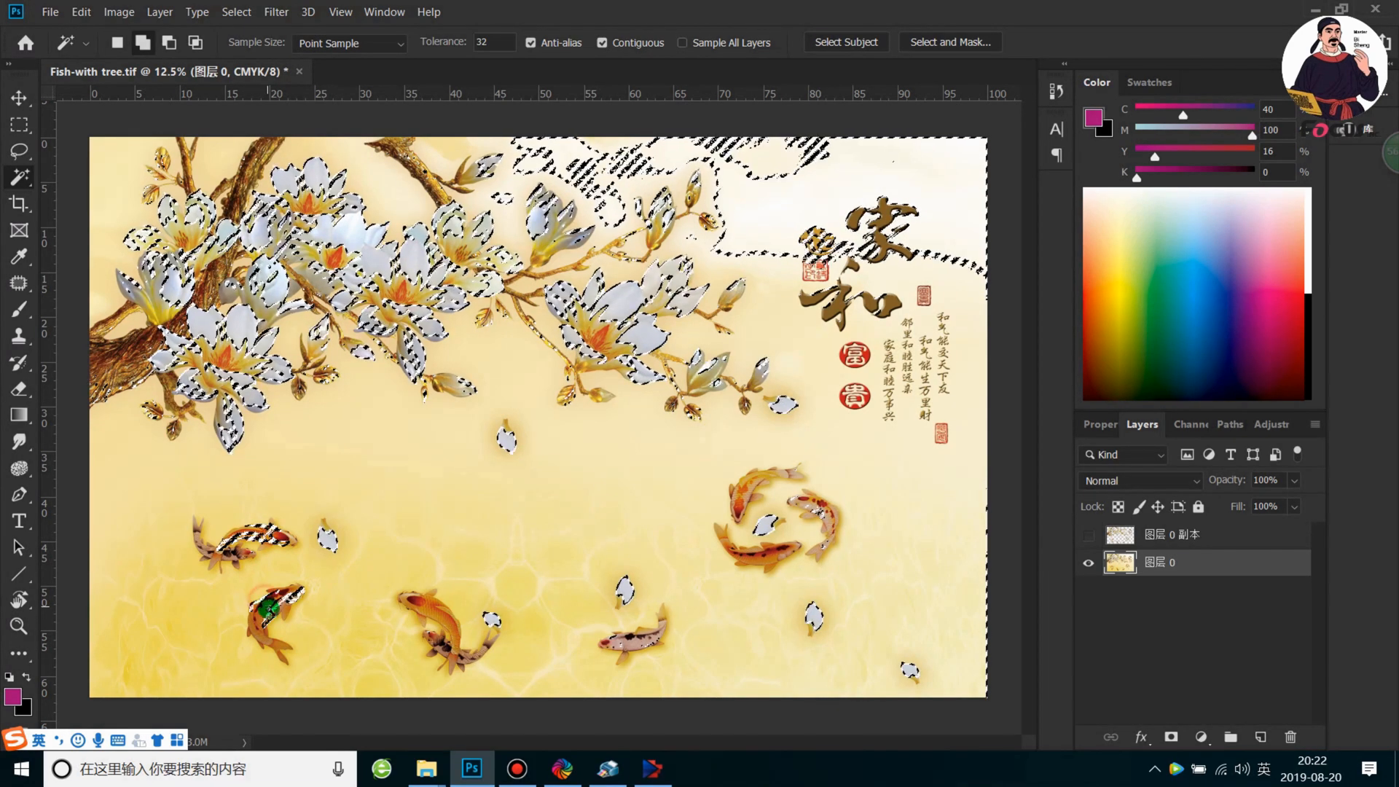
{"action": "left_click", "coordinate": [256, 624], "text": "shift"}
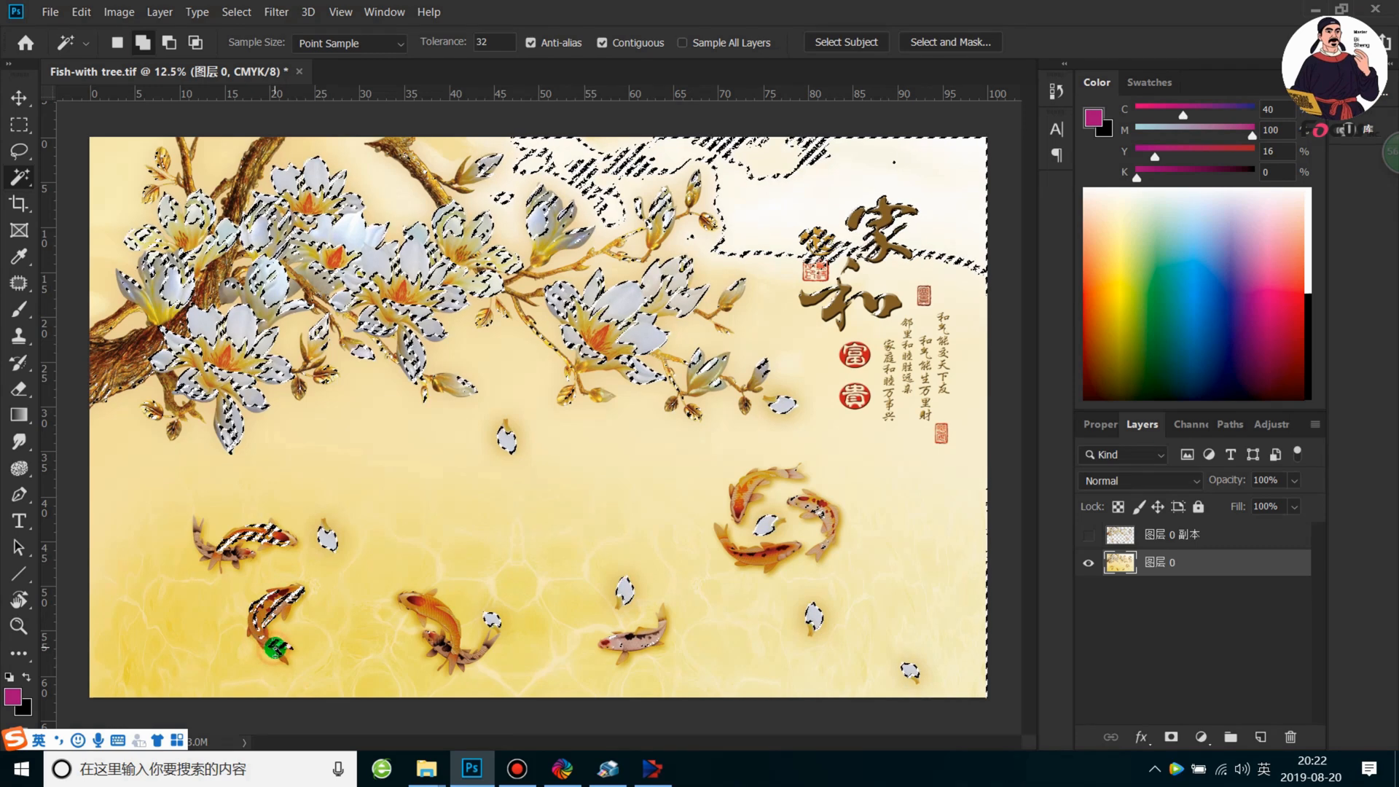
{"action": "left_click", "coordinate": [277, 614], "text": "shift"}
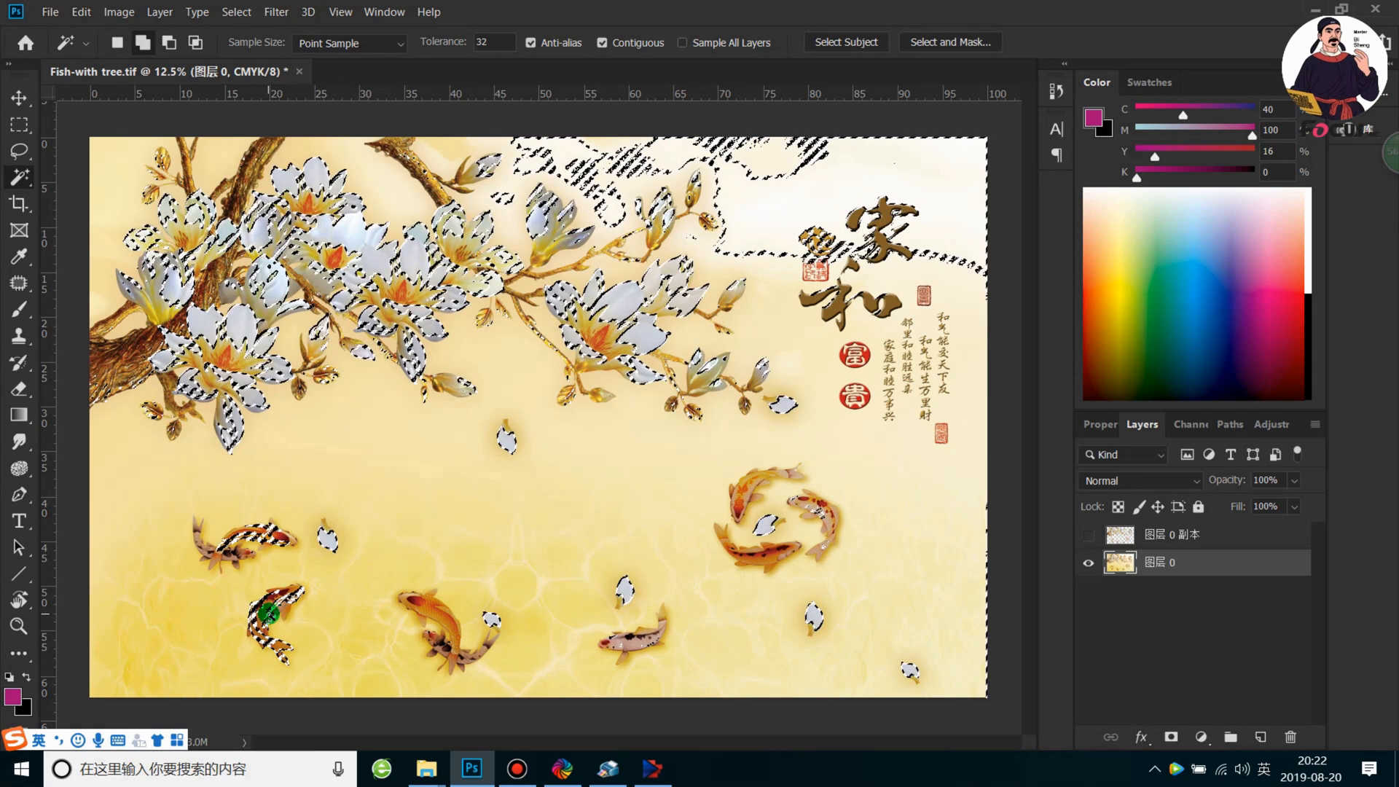
{"action": "left_click", "coordinate": [437, 603], "text": "shift"}
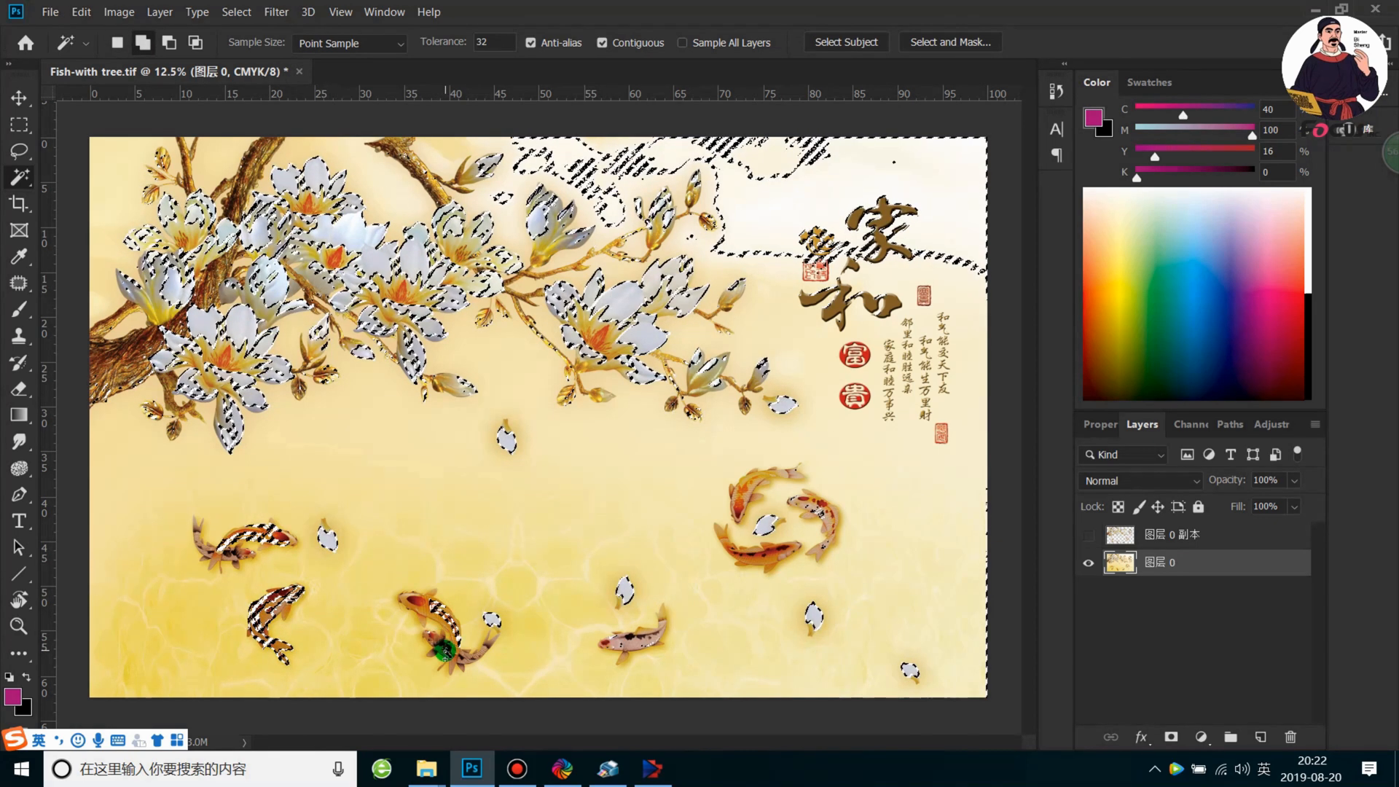
{"action": "left_click", "coordinate": [415, 602], "text": "shift"}
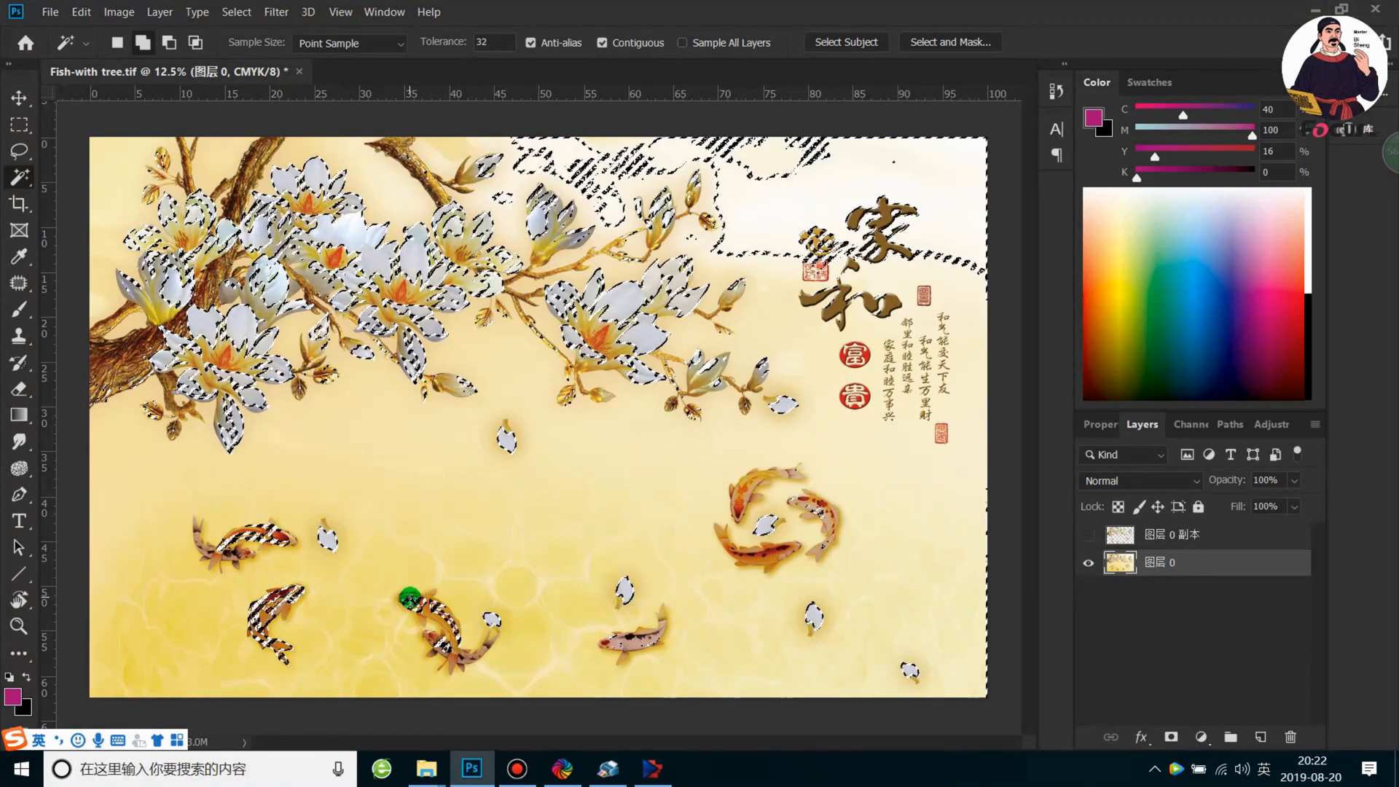
{"action": "left_click", "coordinate": [430, 644], "text": "shift"}
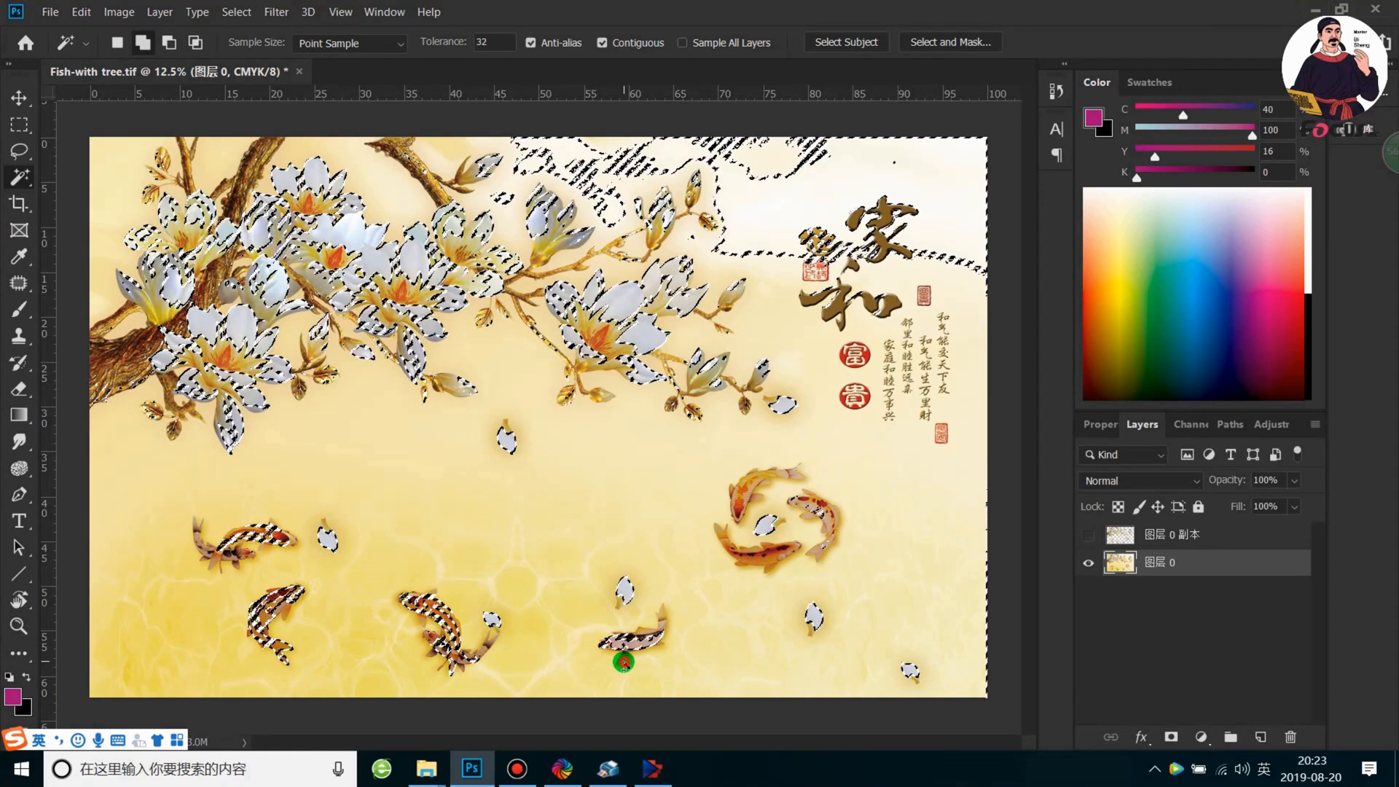
Add the lower and upper koi of the circling group at the artwork's right to the selection
{"action": "left_click", "coordinate": [765, 554], "text": "shift"}
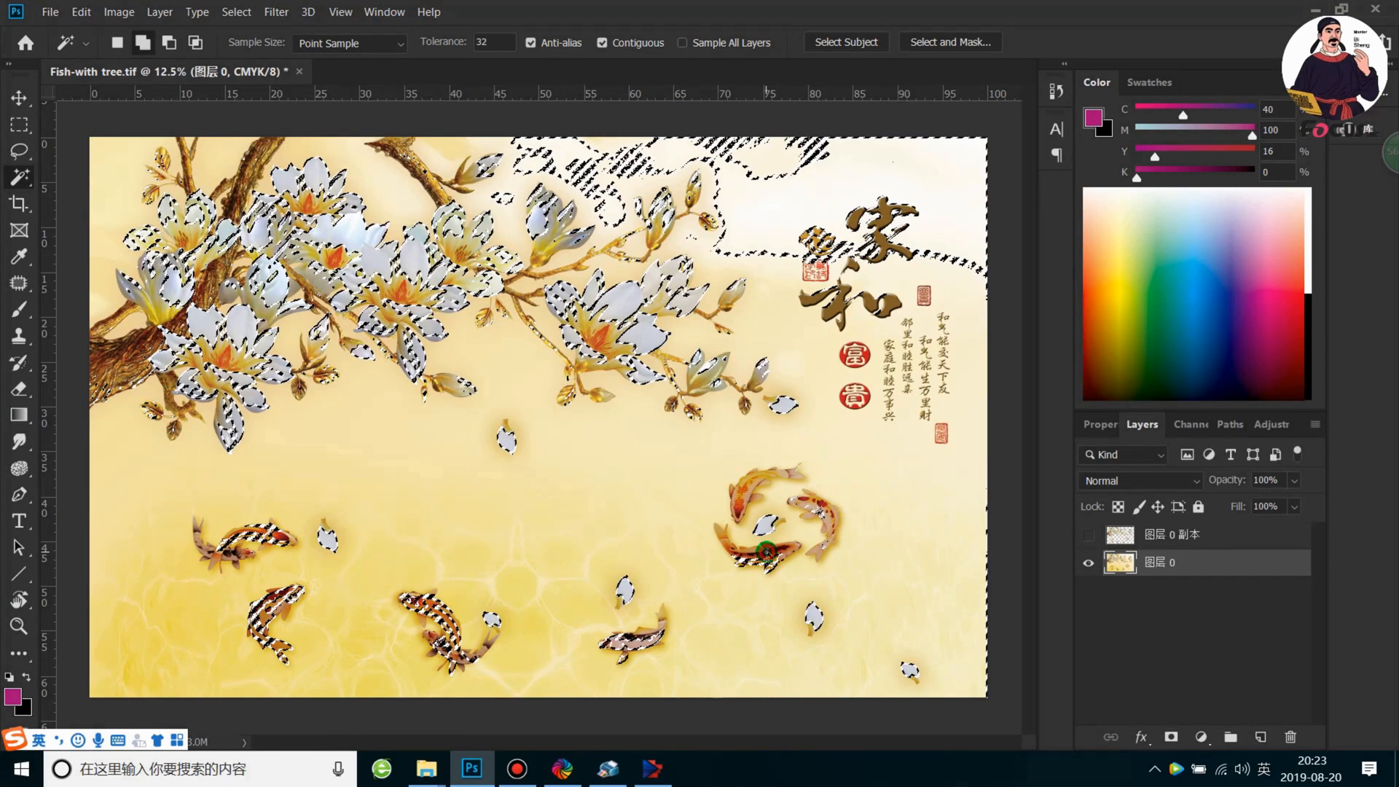
{"action": "left_click", "coordinate": [733, 556], "text": "shift"}
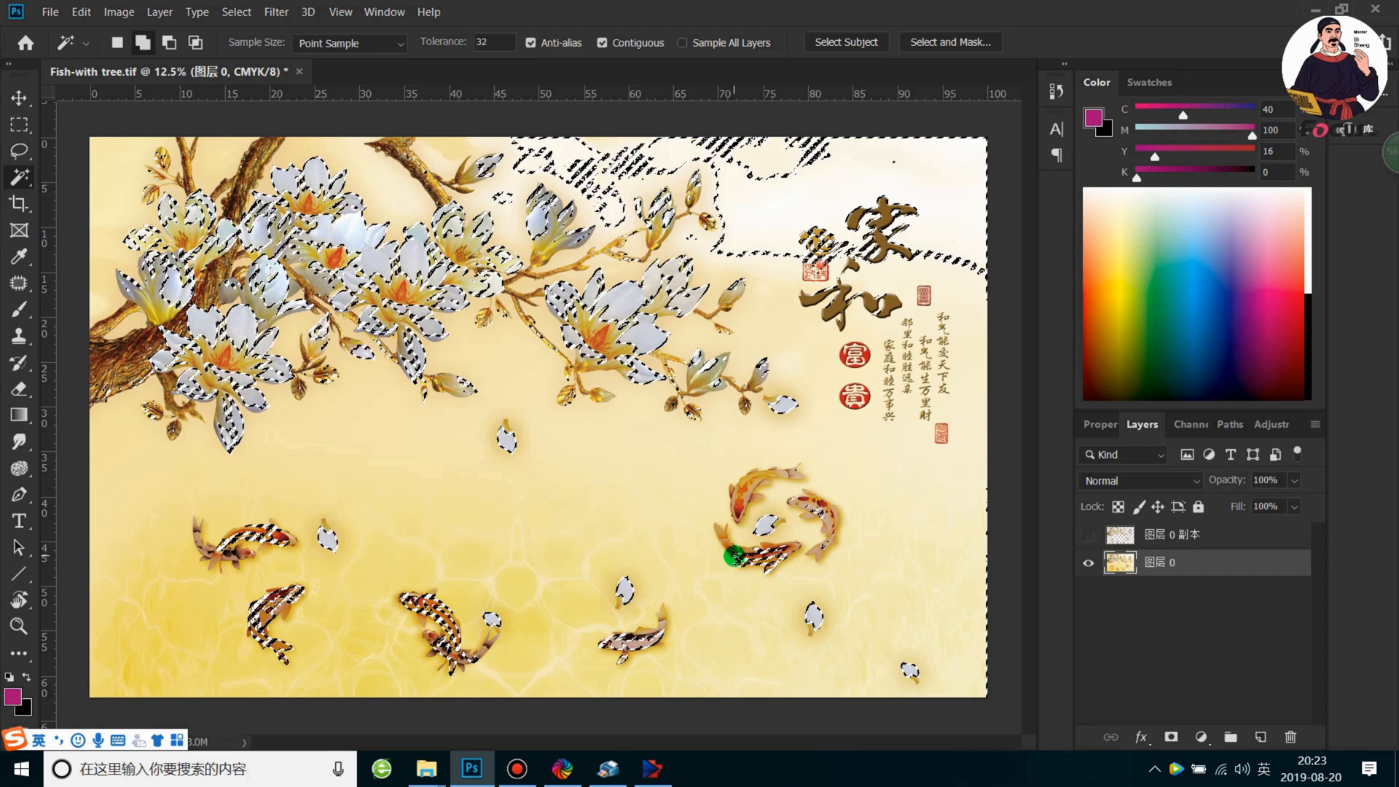
{"action": "left_click", "coordinate": [727, 506], "text": "shift"}
{"action": "left_click", "coordinate": [743, 493], "text": "shift"}
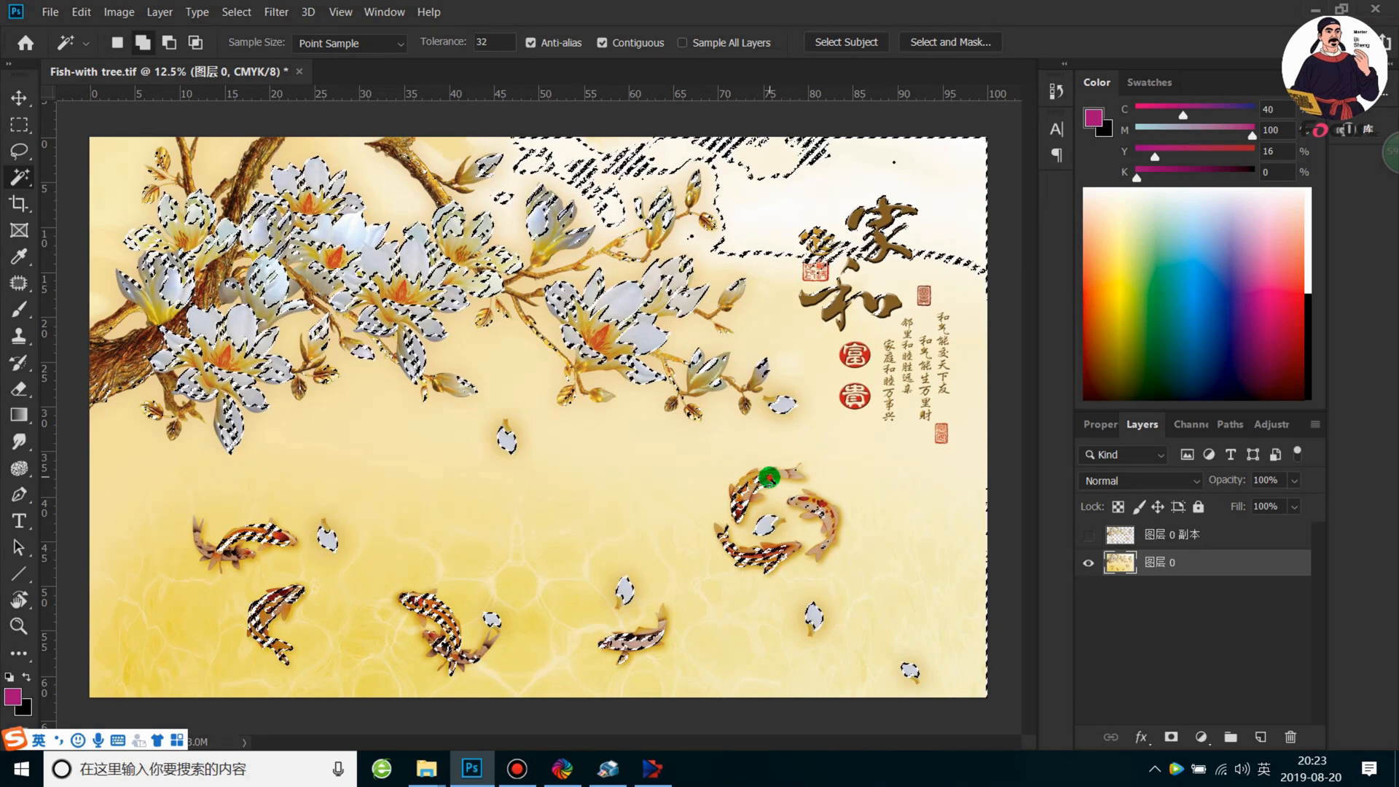
{"action": "left_click", "coordinate": [741, 487], "text": "shift"}
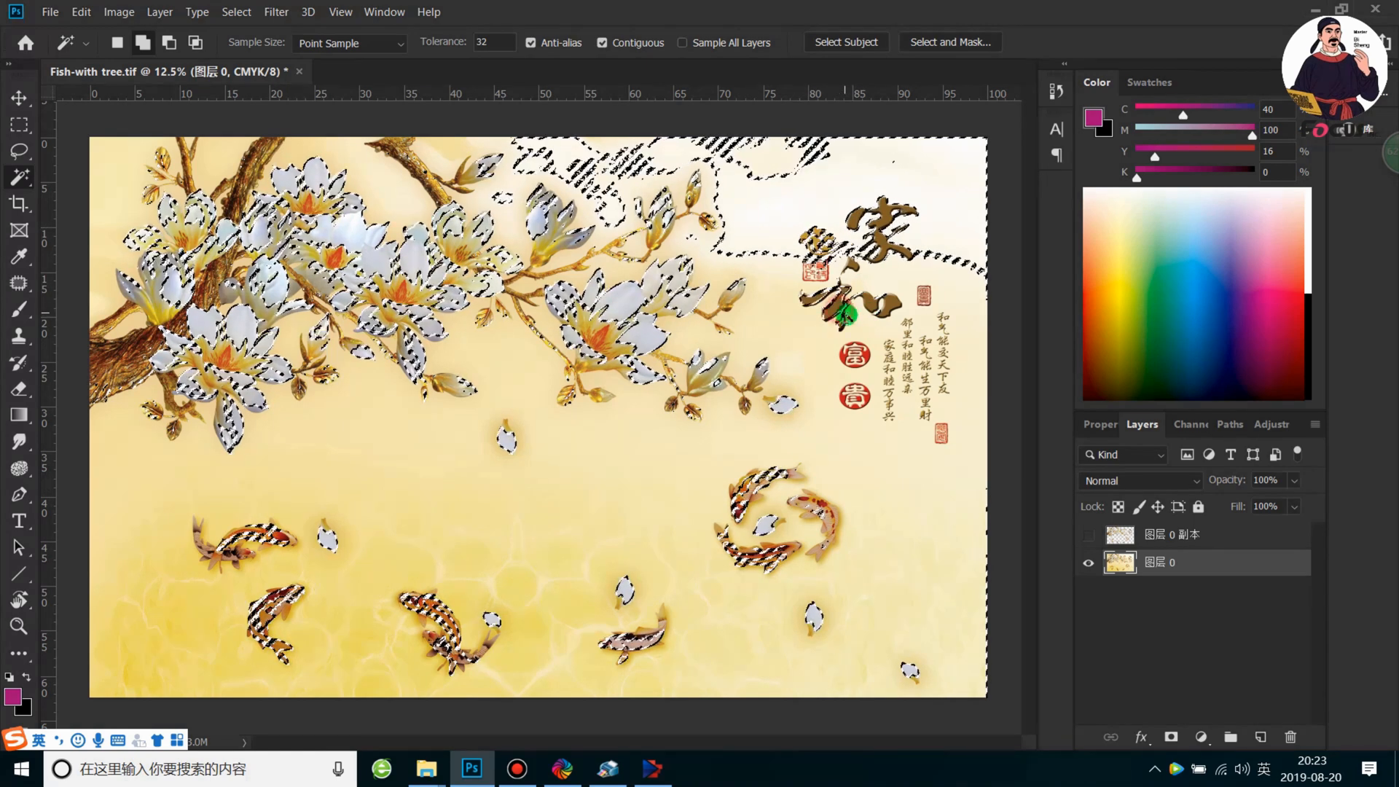
Add the two round red seals below the large calligraphy characters to the selection
{"action": "left_click", "coordinate": [862, 357], "text": "shift"}
{"action": "left_click", "coordinate": [855, 356], "text": "shift"}
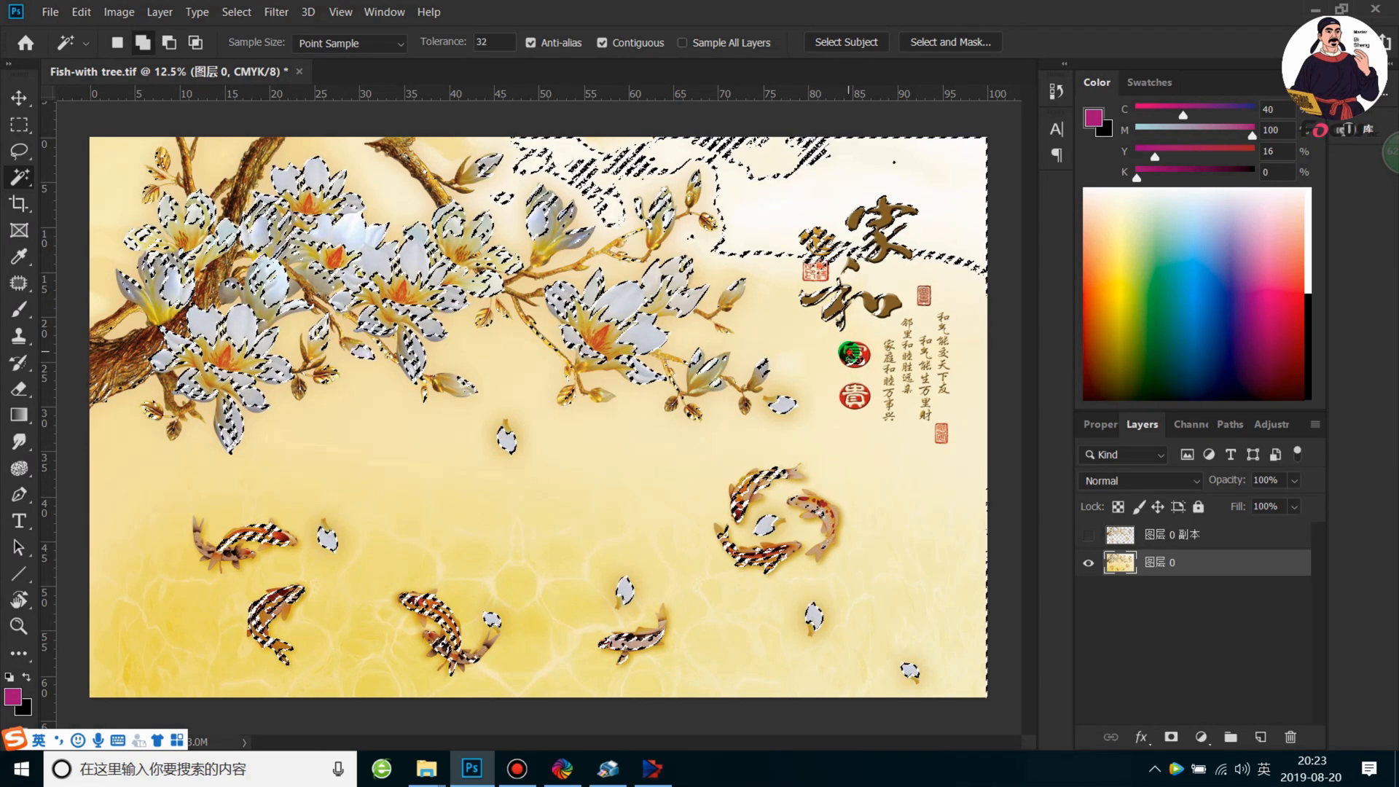
{"action": "left_click", "coordinate": [856, 351], "text": "shift"}
{"action": "left_click", "coordinate": [859, 347], "text": "shift"}
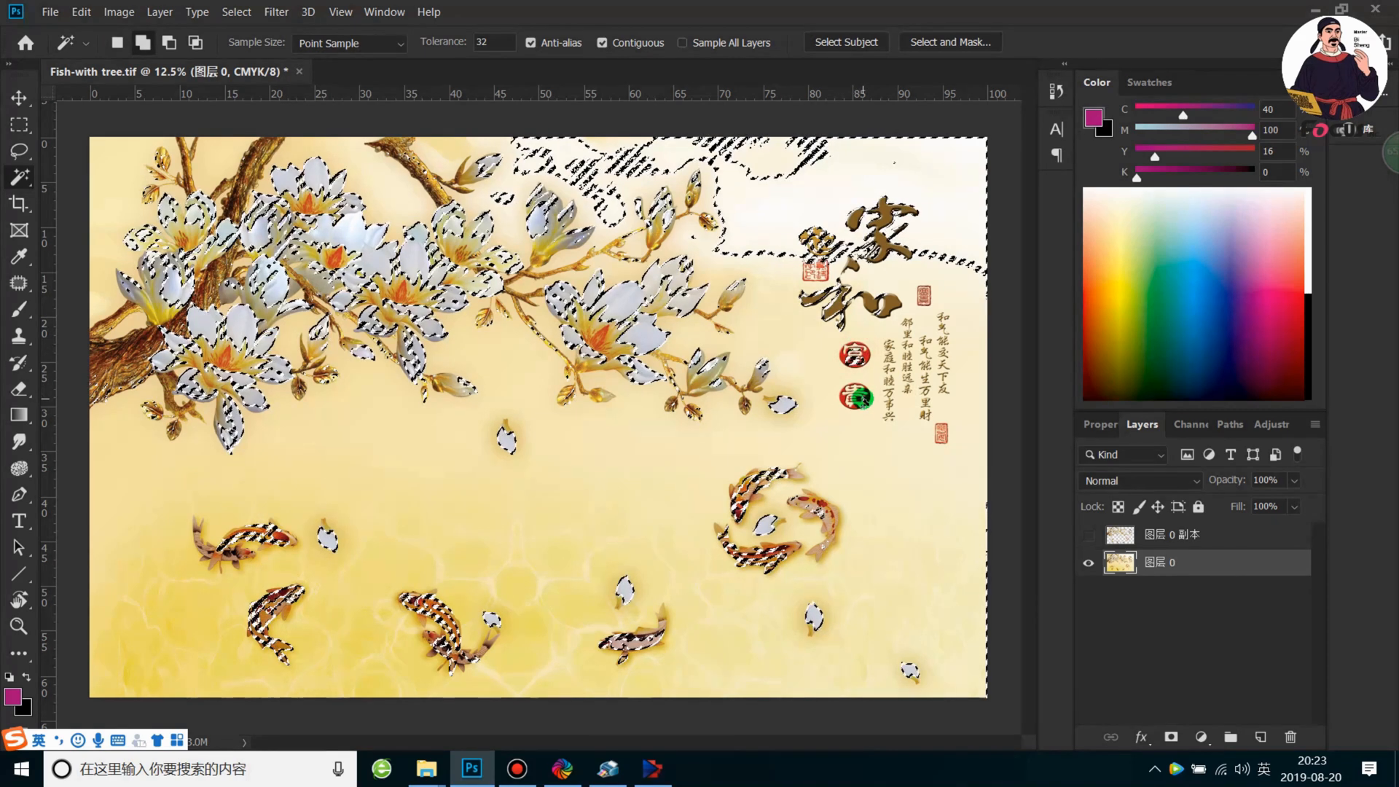
{"action": "left_click", "coordinate": [844, 397], "text": "shift"}
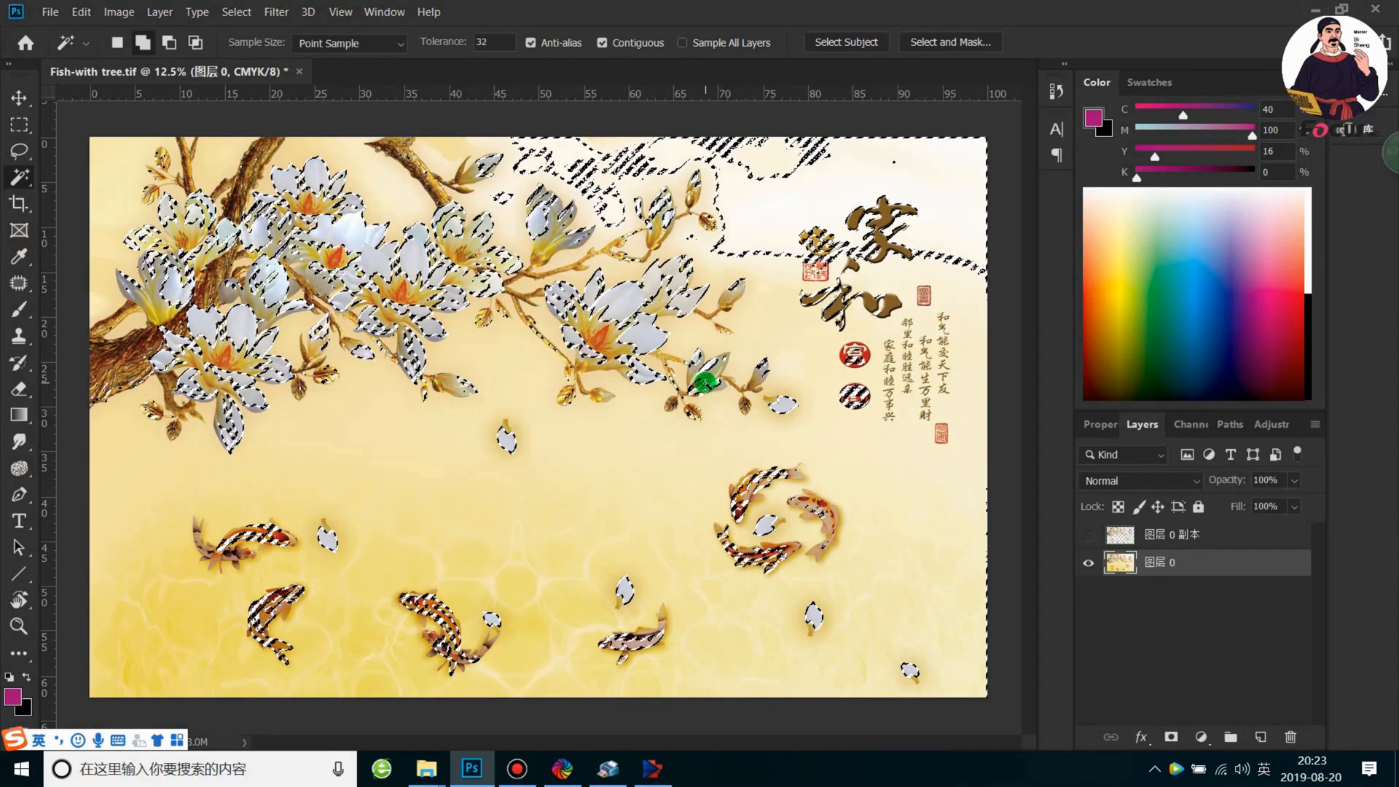
Add the buds and small leaves beneath the magnolias and the upper brown branch to the selection
{"action": "left_click", "coordinate": [691, 380], "text": "shift"}
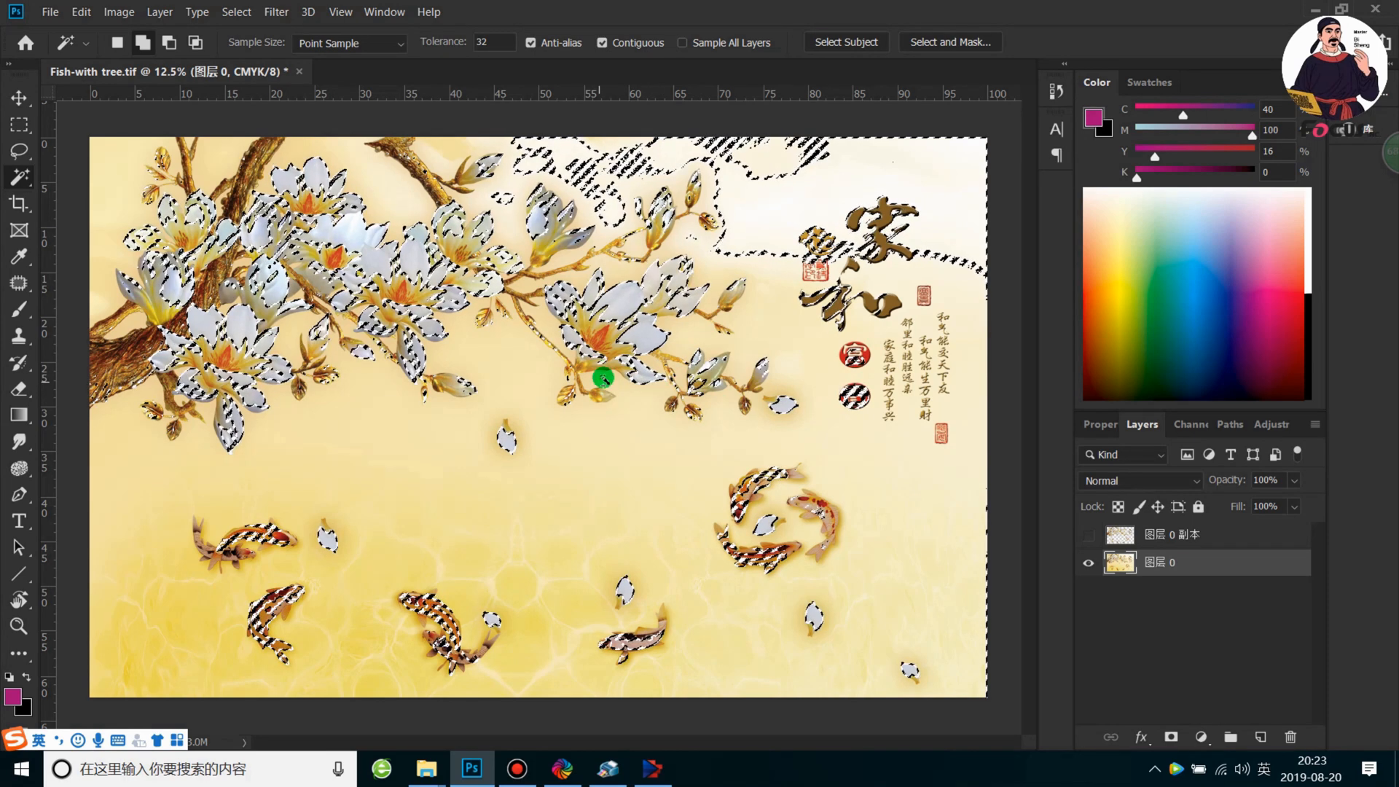
{"action": "left_click", "coordinate": [656, 369], "text": "shift"}
{"action": "left_click", "coordinate": [599, 397], "text": "shift"}
{"action": "left_click", "coordinate": [574, 377], "text": "shift"}
{"action": "left_click", "coordinate": [441, 193], "text": "shift"}
{"action": "left_click", "coordinate": [420, 166], "text": "shift"}
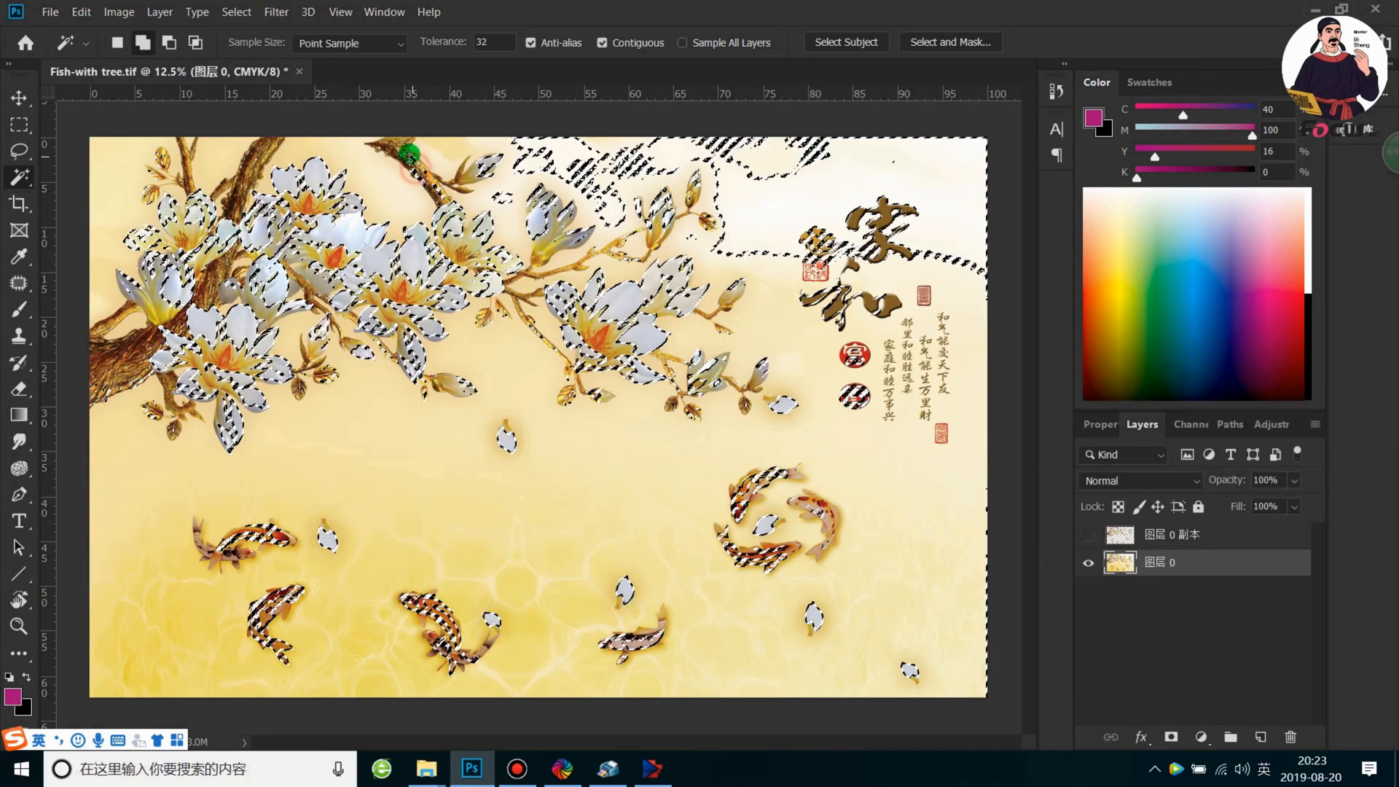
{"action": "left_click", "coordinate": [410, 156], "text": "shift"}
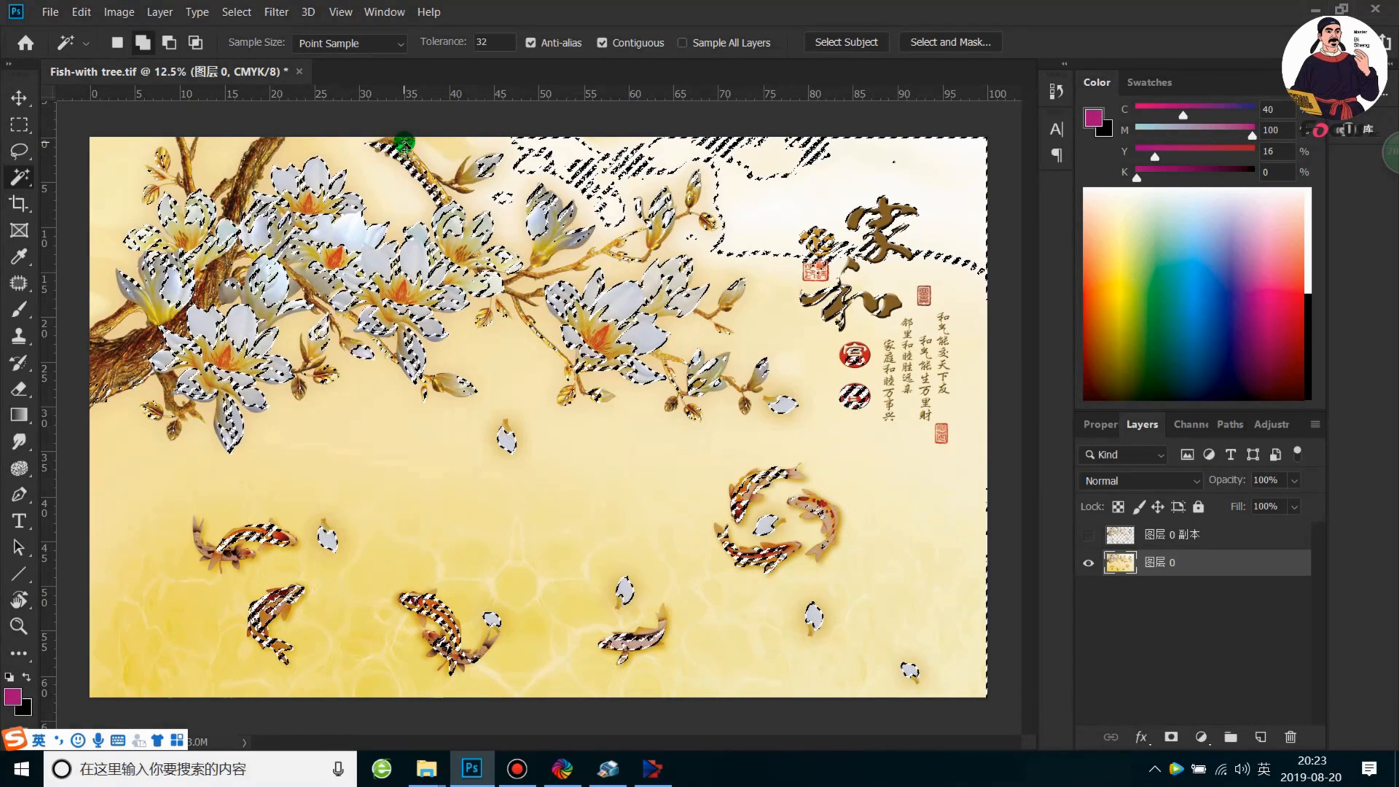
{"action": "left_click", "coordinate": [393, 146], "text": "shift"}
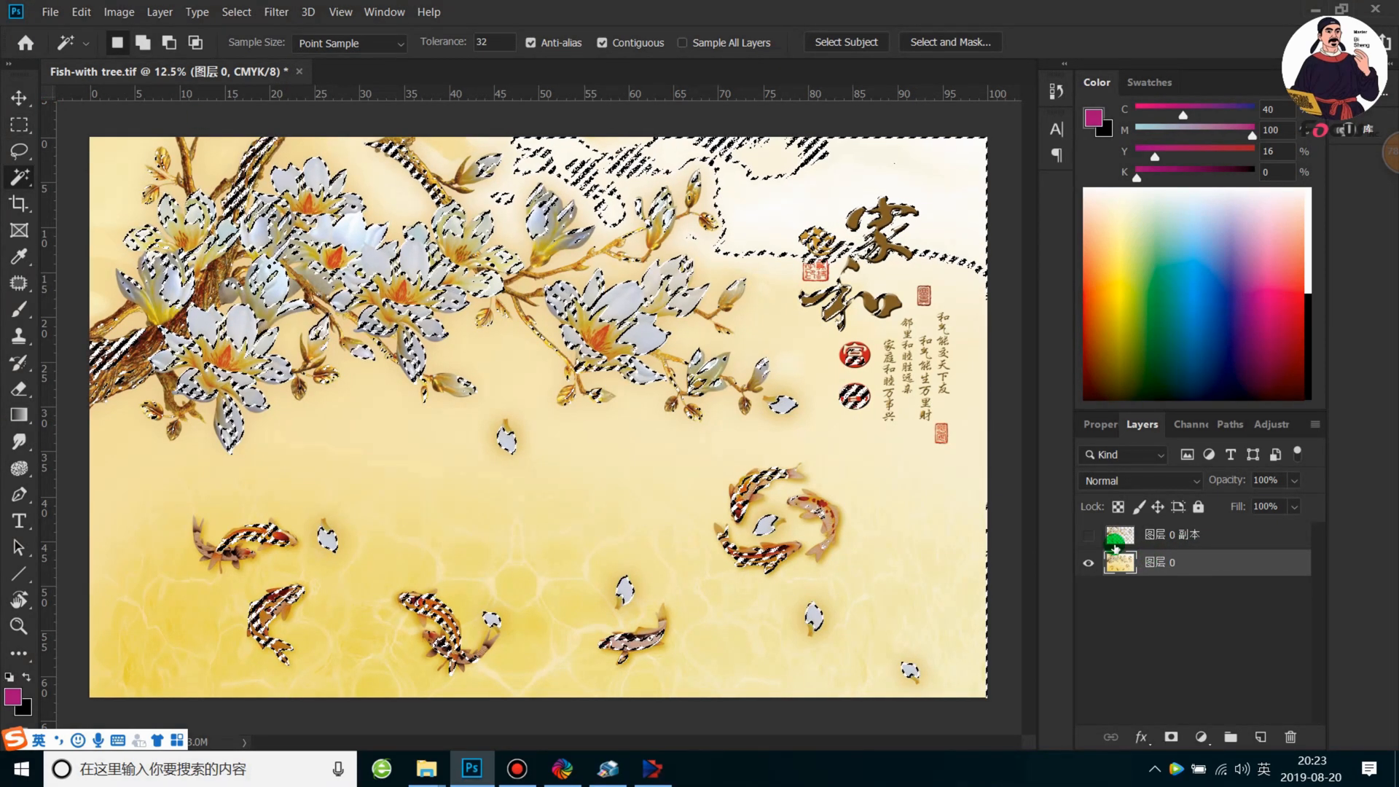
Start a new spot channel from the current selection of flowers, koi, seals and branches
{"action": "left_click", "coordinate": [1194, 424]}
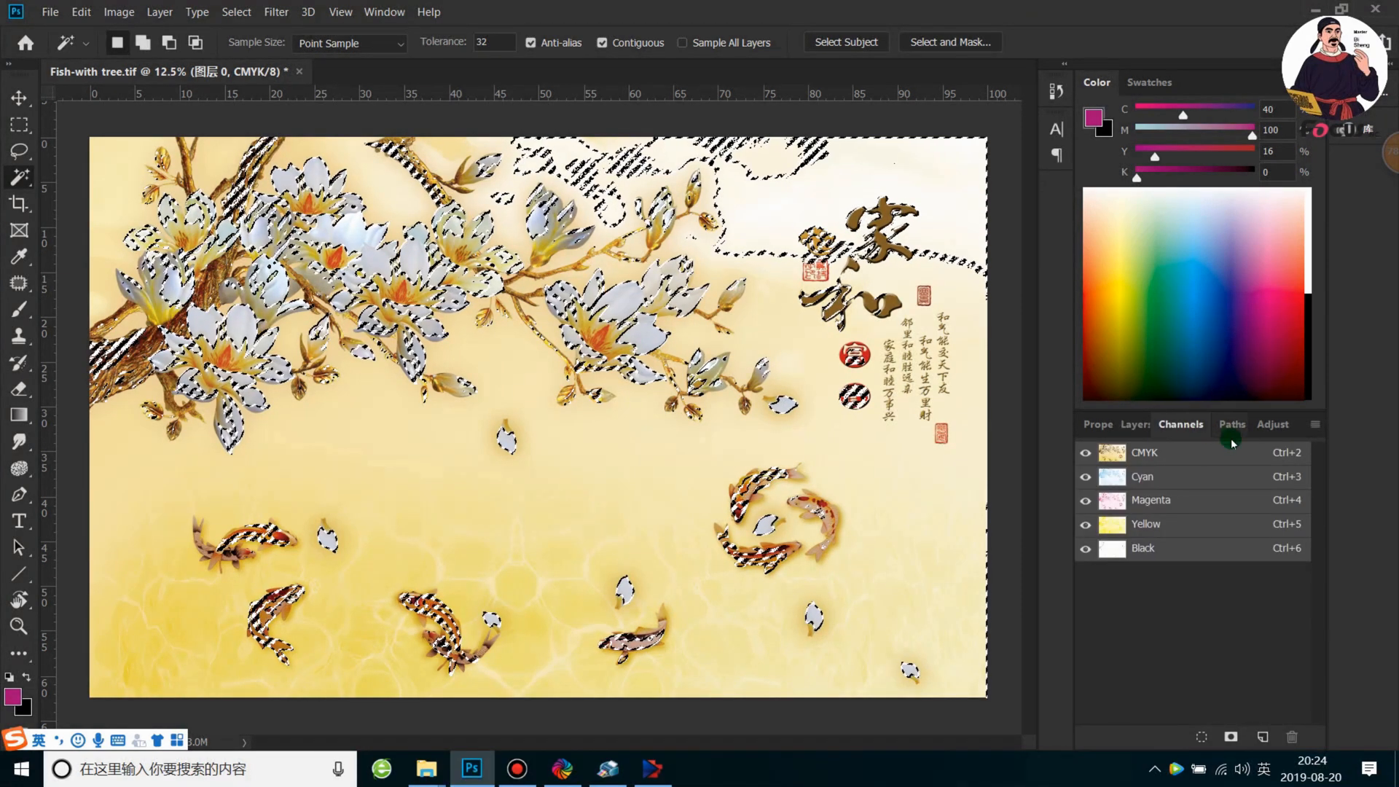
{"action": "left_click", "coordinate": [1152, 456]}
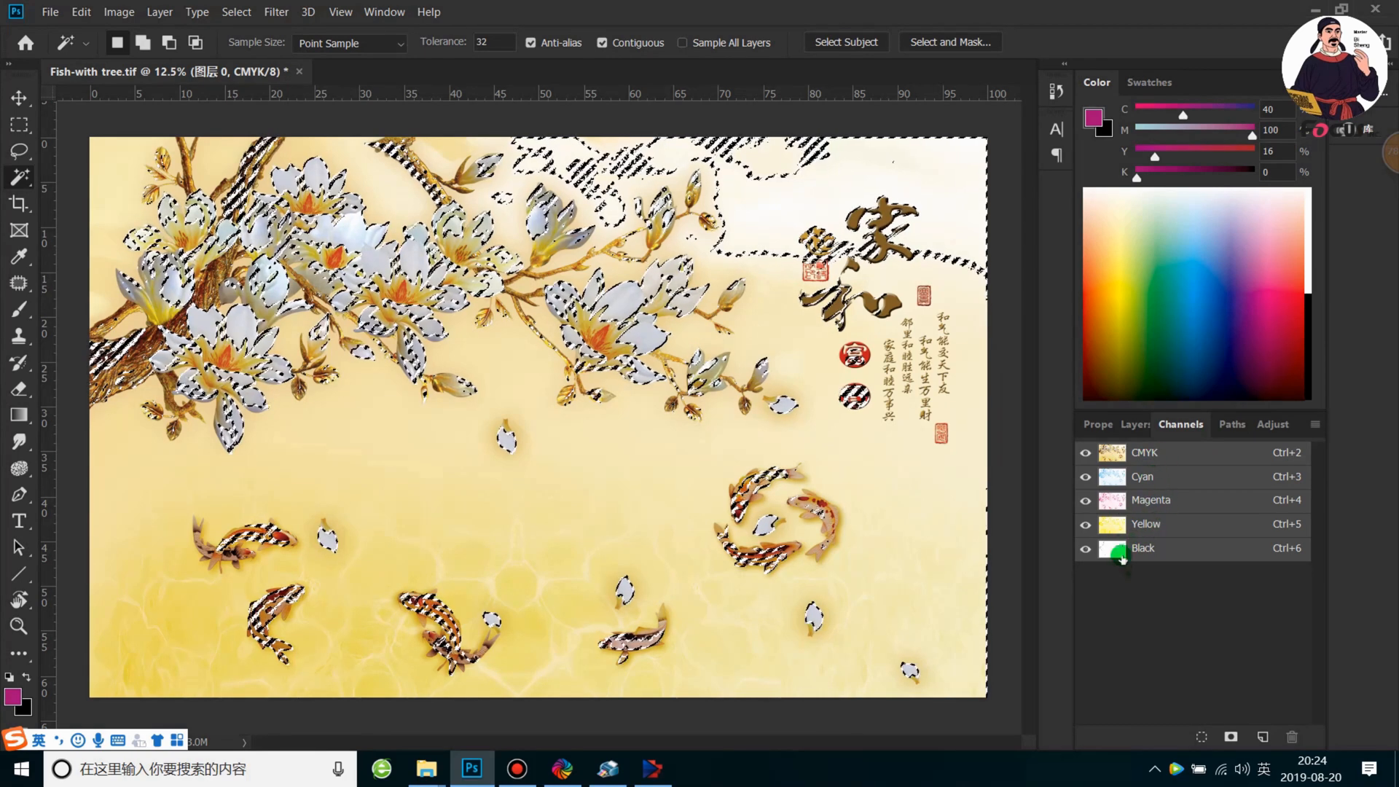
{"action": "left_click", "coordinate": [1313, 424]}
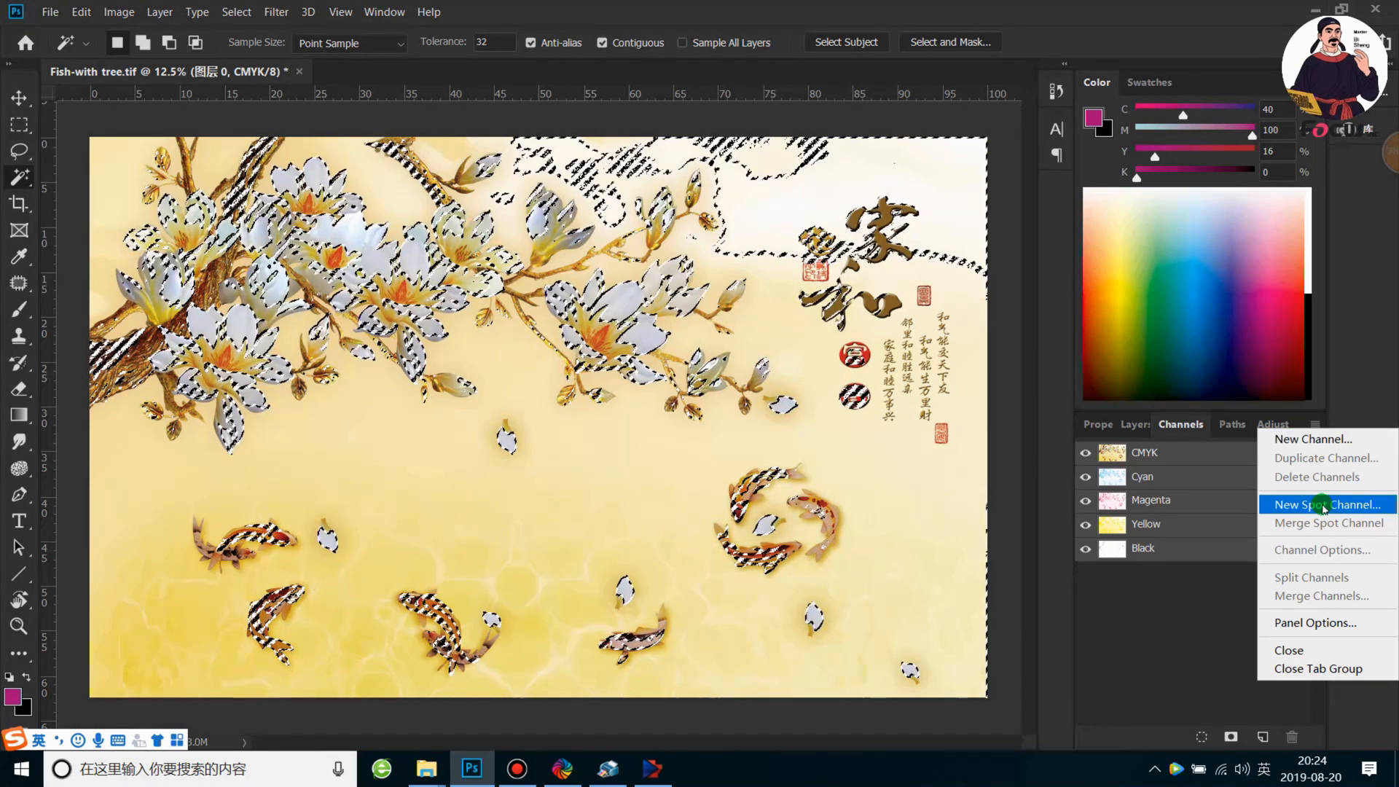
{"action": "left_click", "coordinate": [1324, 508]}
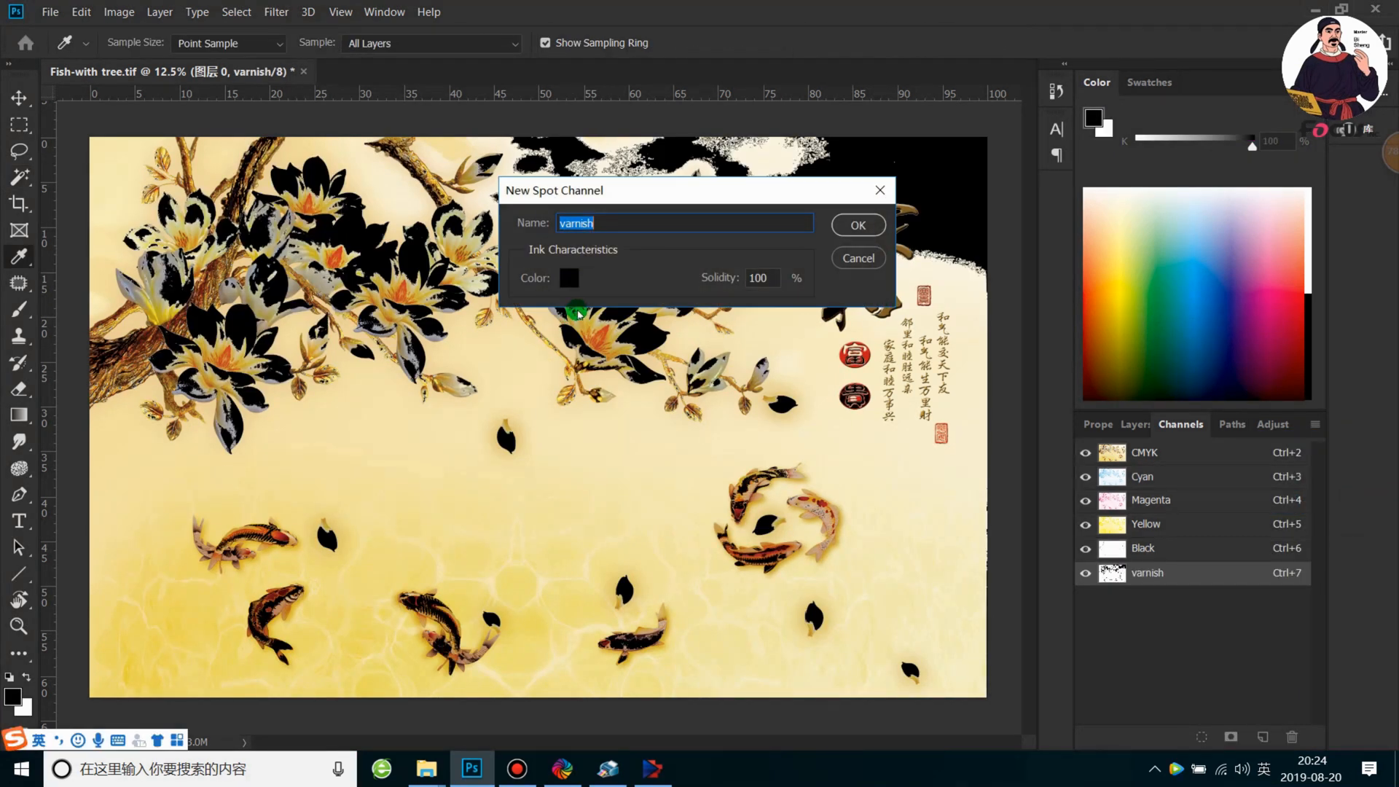
Set the spot channel's ink color to C 100, M 100, Y 100, K 100 and create the channel
{"action": "left_click", "coordinate": [569, 278]}
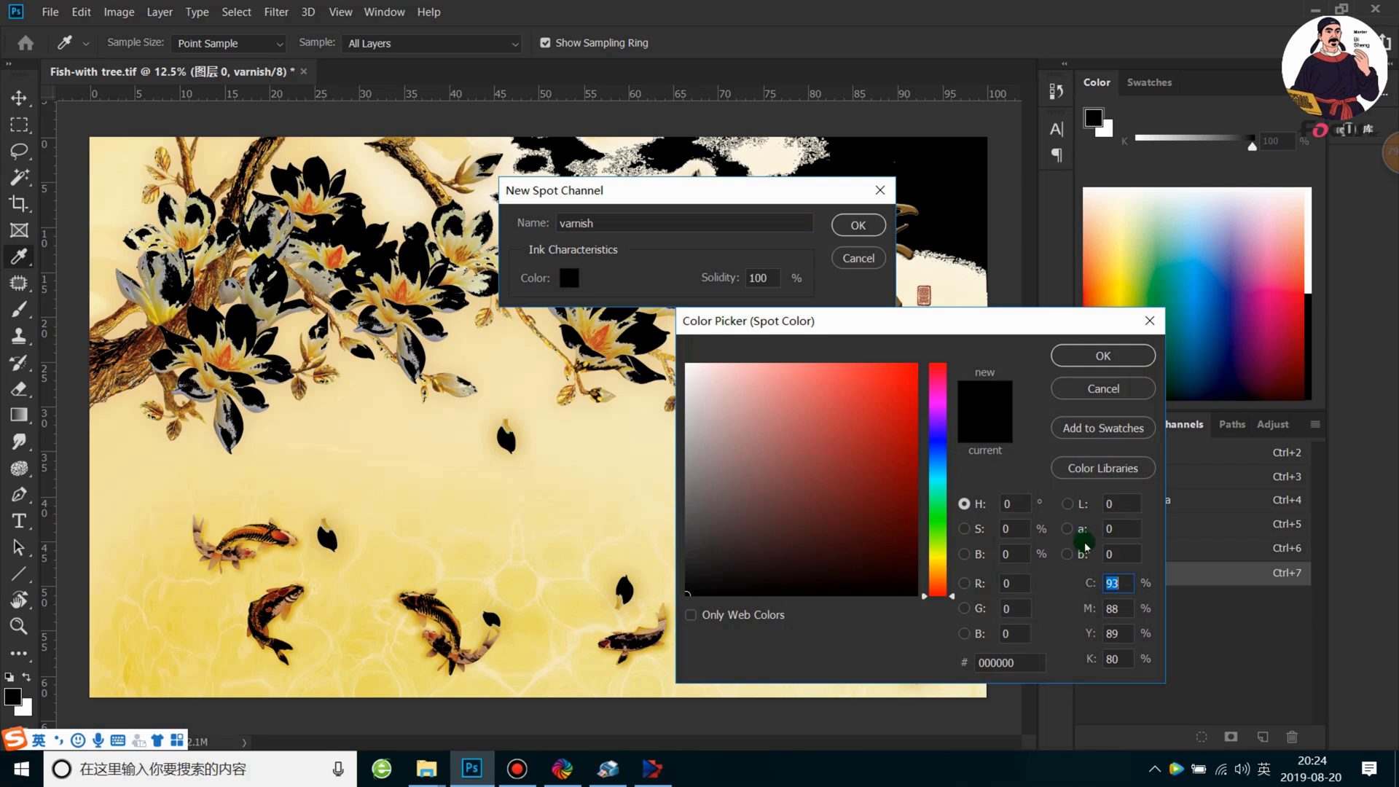
{"action": "left_click_drag", "start_coordinate": [728, 589], "coordinate": [635, 612]}
{"action": "double_click", "coordinate": [1112, 583]}
{"action": "type", "text": "100"}
{"action": "double_click", "coordinate": [1113, 608]}
{"action": "type", "text": "100"}
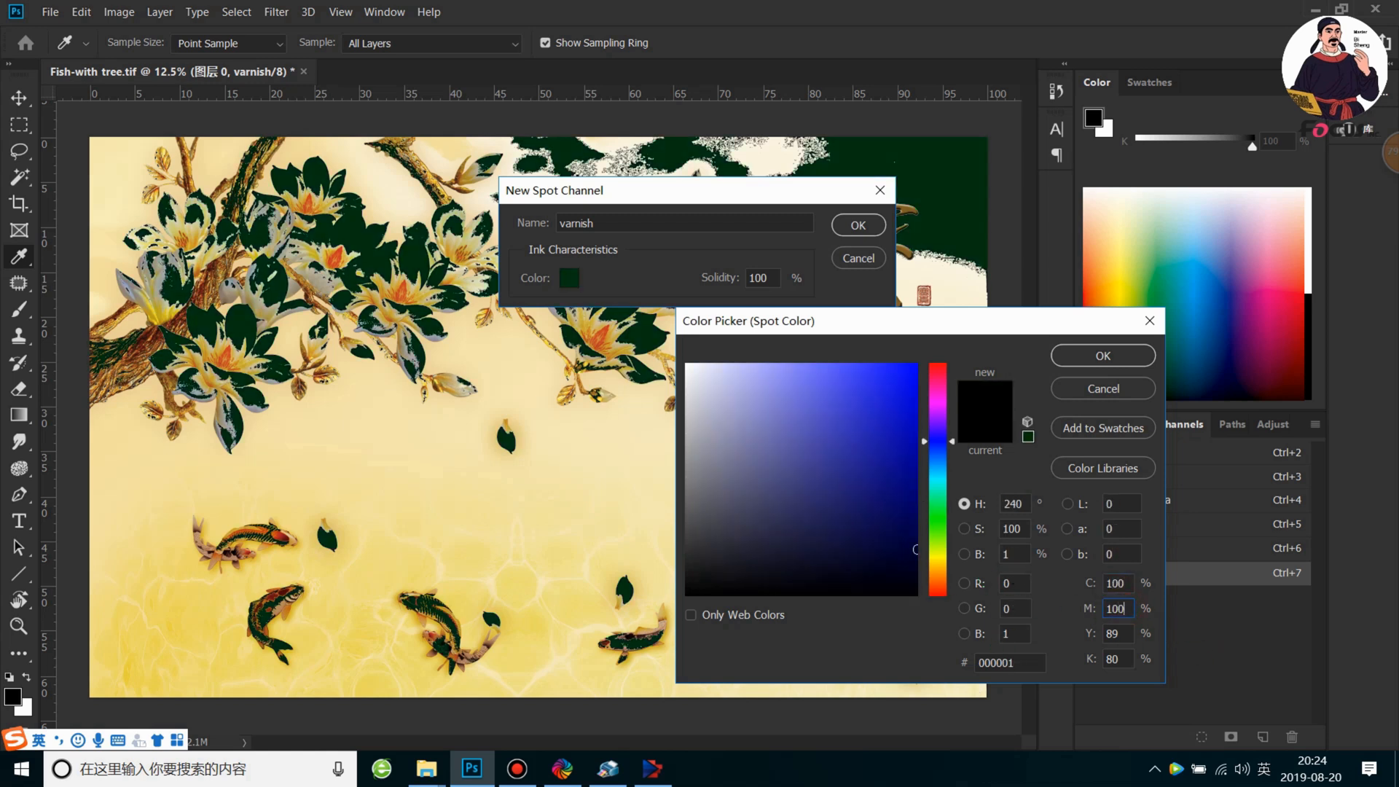
{"action": "double_click", "coordinate": [1115, 633]}
{"action": "type", "text": "100"}
{"action": "double_click", "coordinate": [1113, 659]}
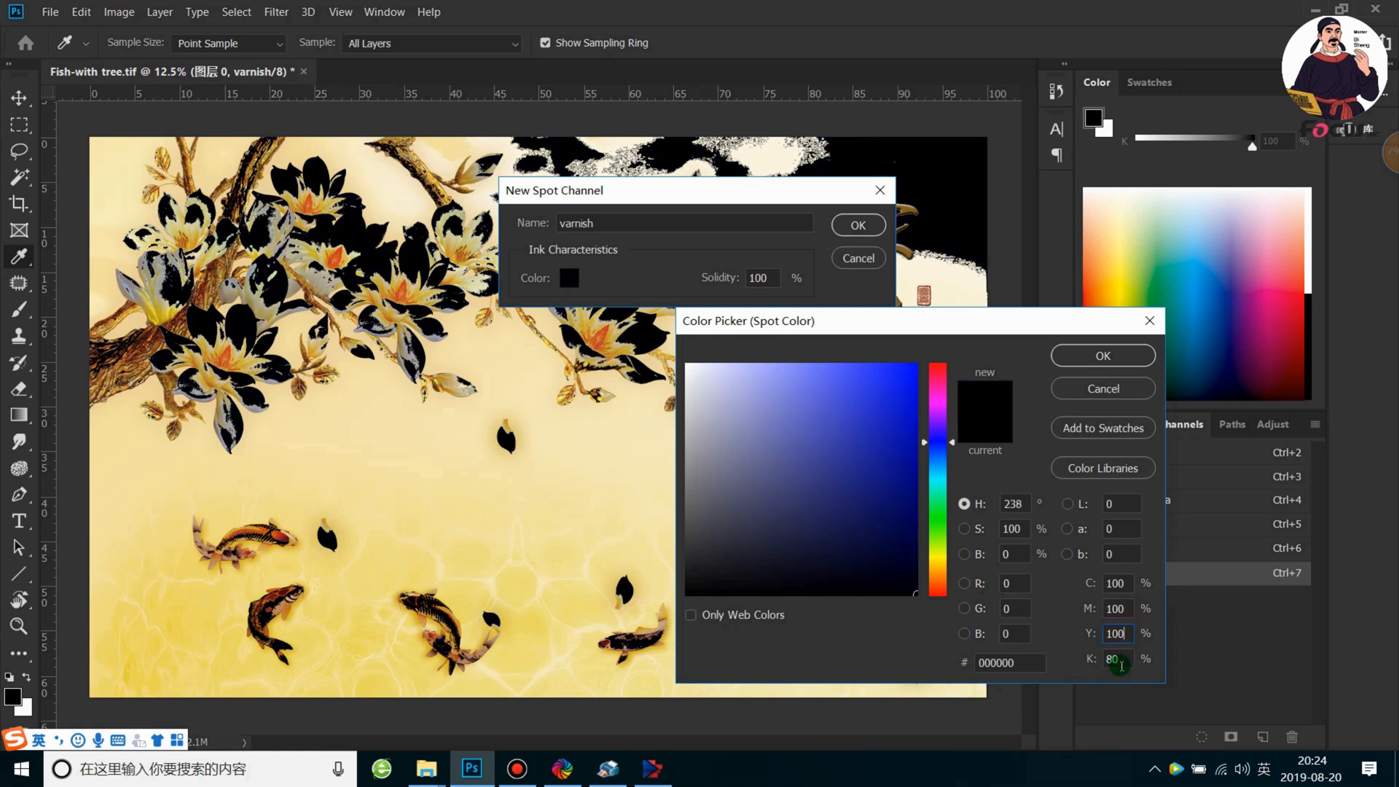
{"action": "type", "text": "100"}
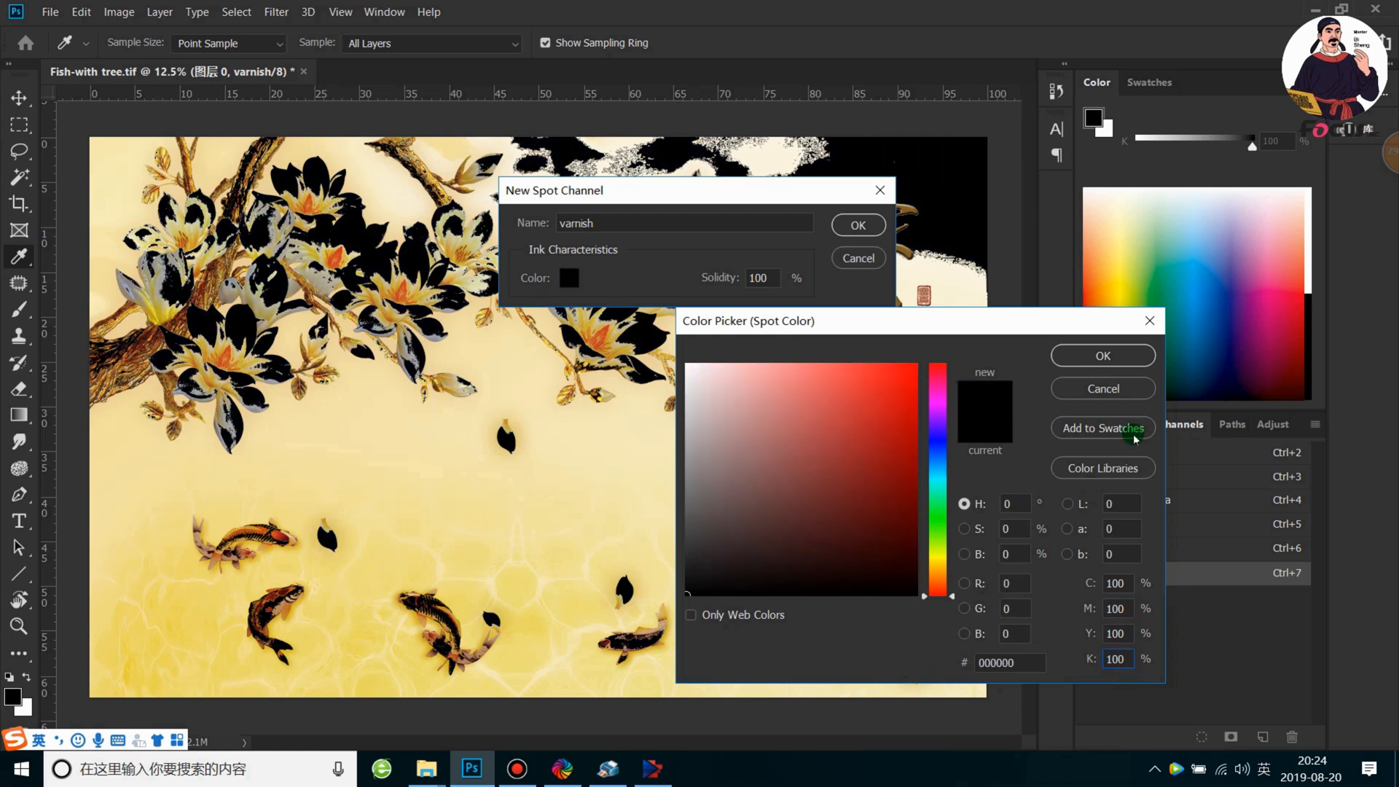
{"action": "left_click", "coordinate": [1121, 354]}
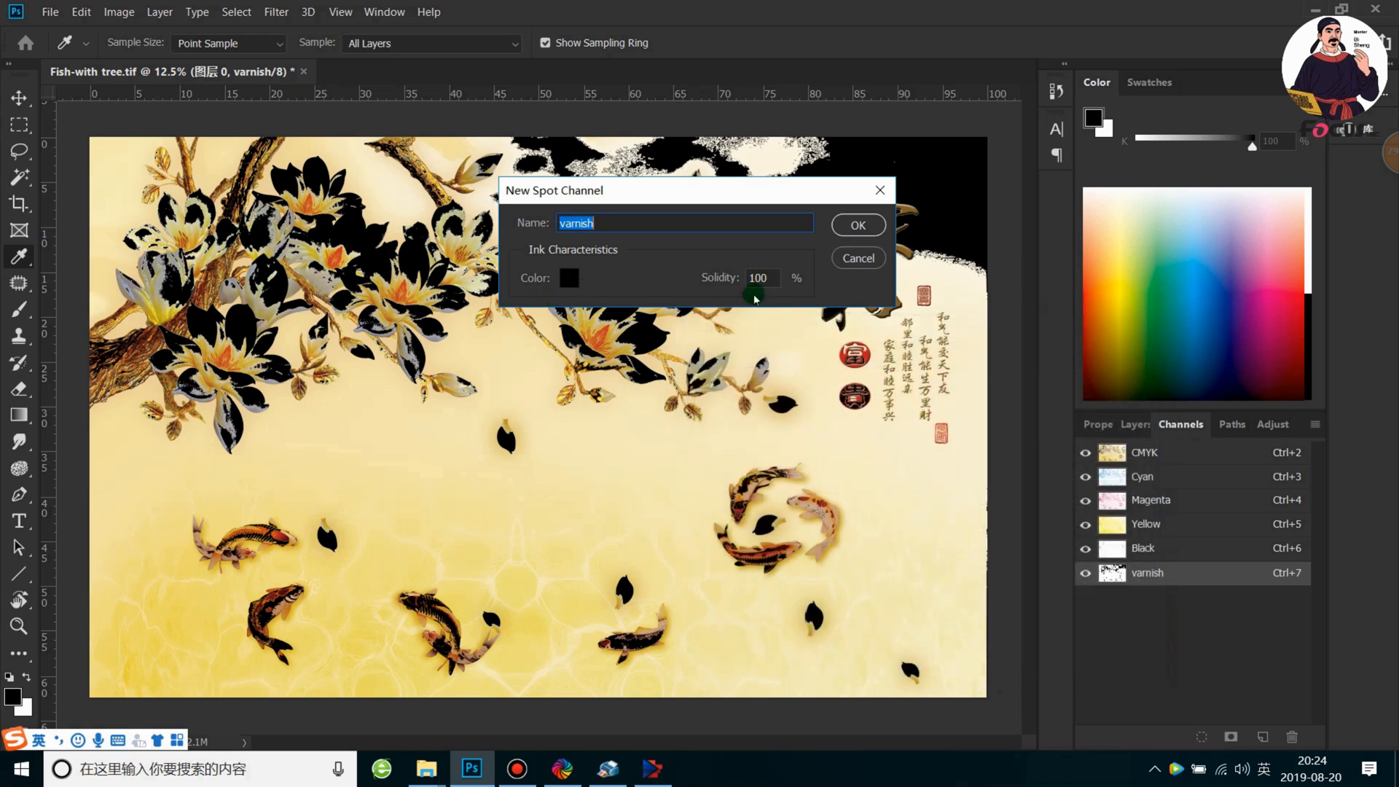
{"action": "left_click", "coordinate": [847, 228]}
{"action": "key", "text": "w"}
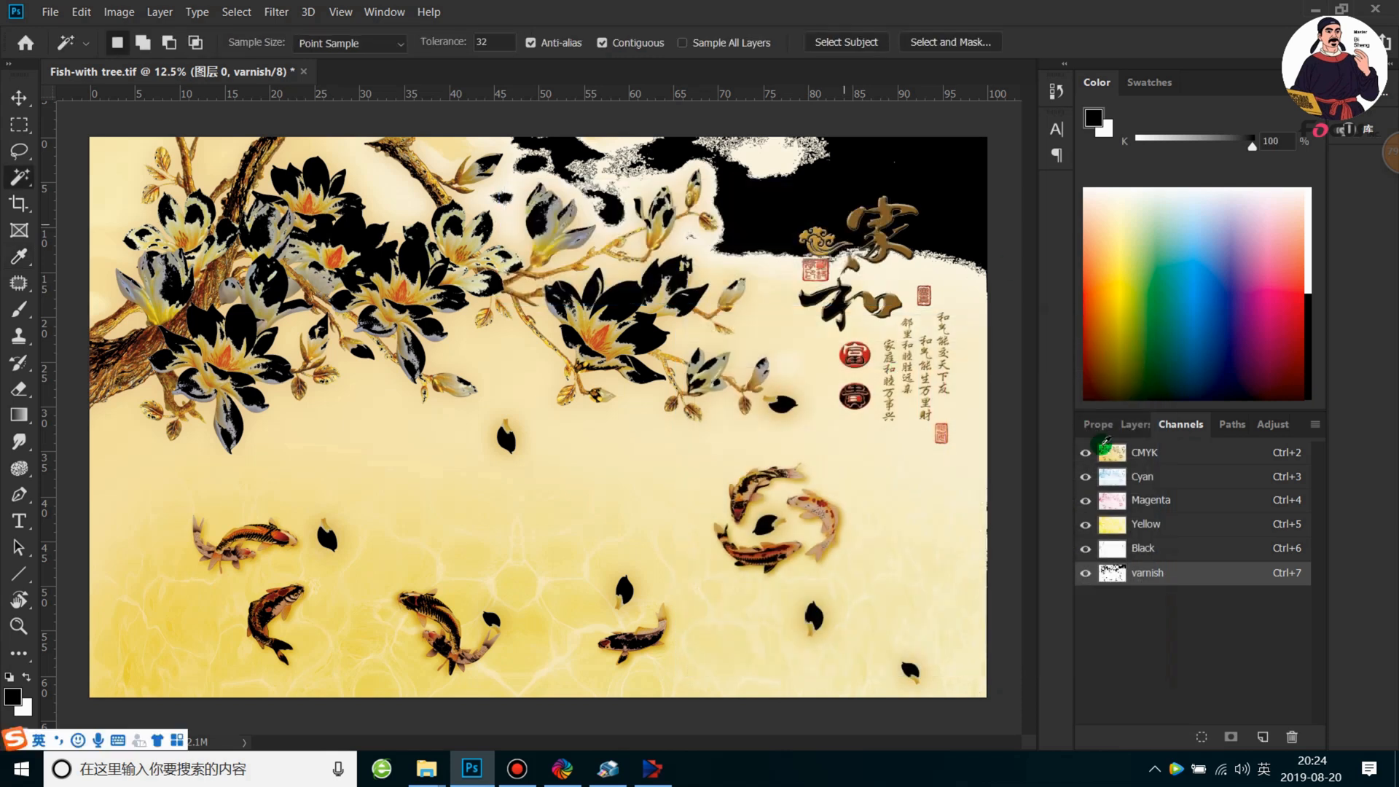
Hide the CMYK composite so that only the varnish spot channel is displayed
{"action": "left_click", "coordinate": [1086, 574]}
{"action": "left_click", "coordinate": [1086, 453]}
{"action": "left_click", "coordinate": [789, 492]}
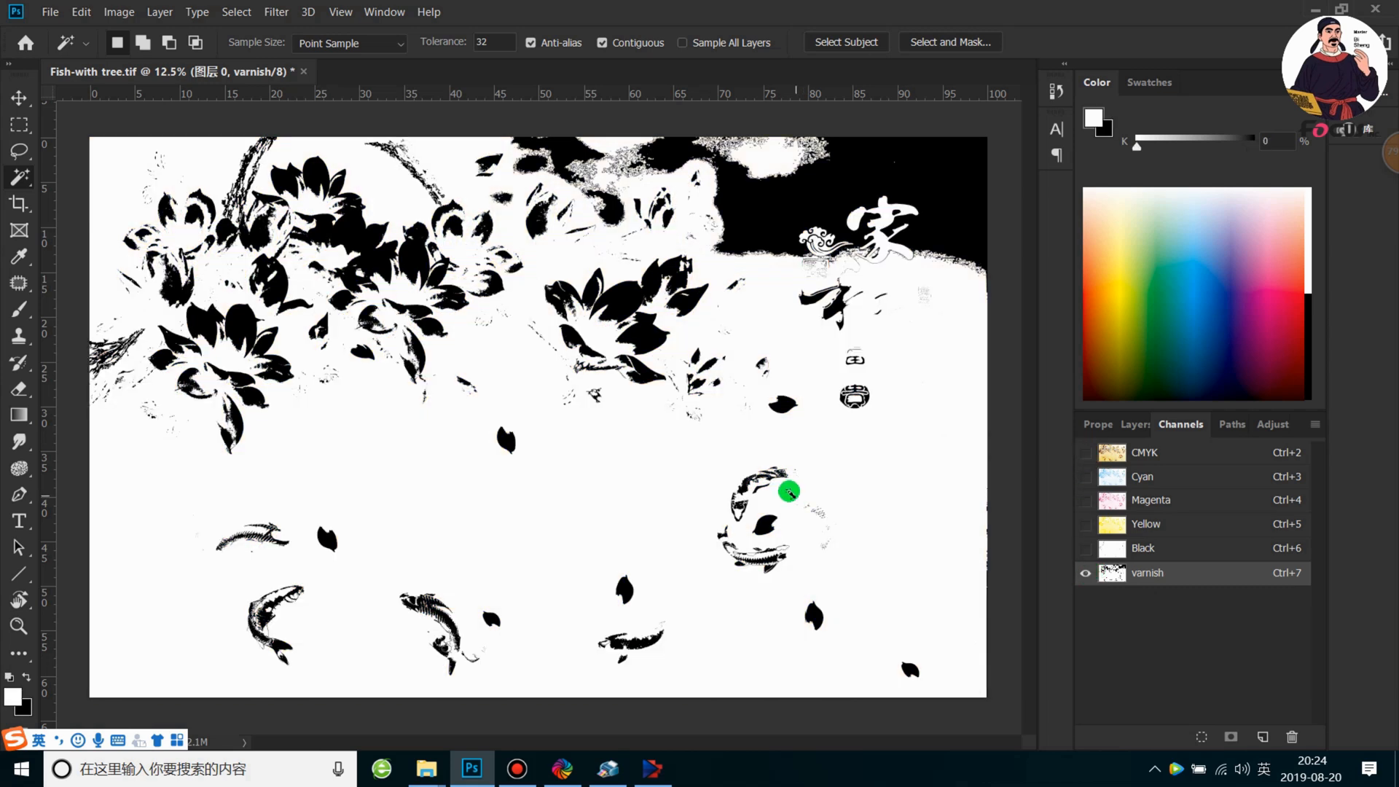
{"action": "scroll", "coordinate": [789, 491], "scroll_direction": "down", "scroll_amount": 2}
{"action": "scroll", "coordinate": [765, 488], "scroll_direction": "up", "scroll_amount": 1}
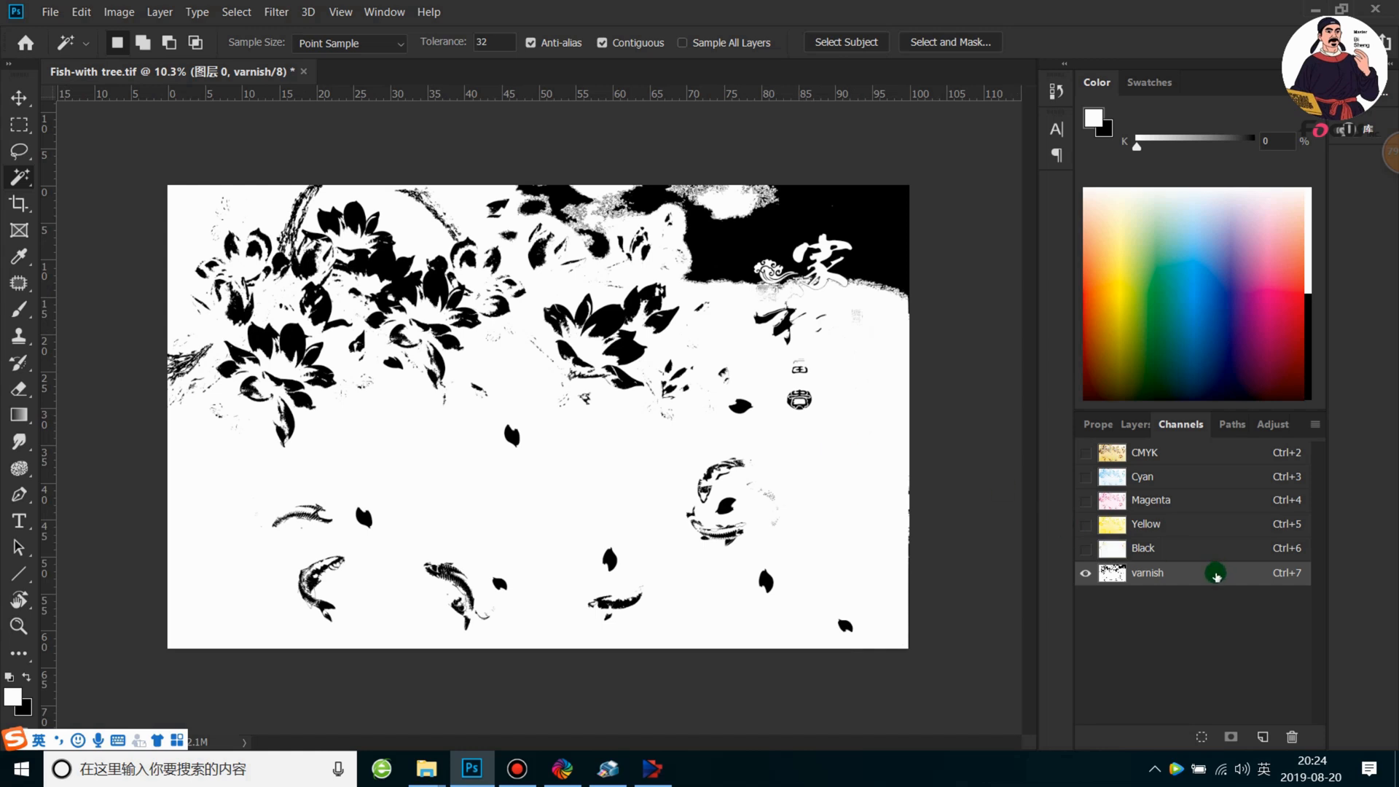
Rename the varnish spot channel as white
{"action": "double_click", "coordinate": [1153, 573]}
{"action": "type", "text": "white"}
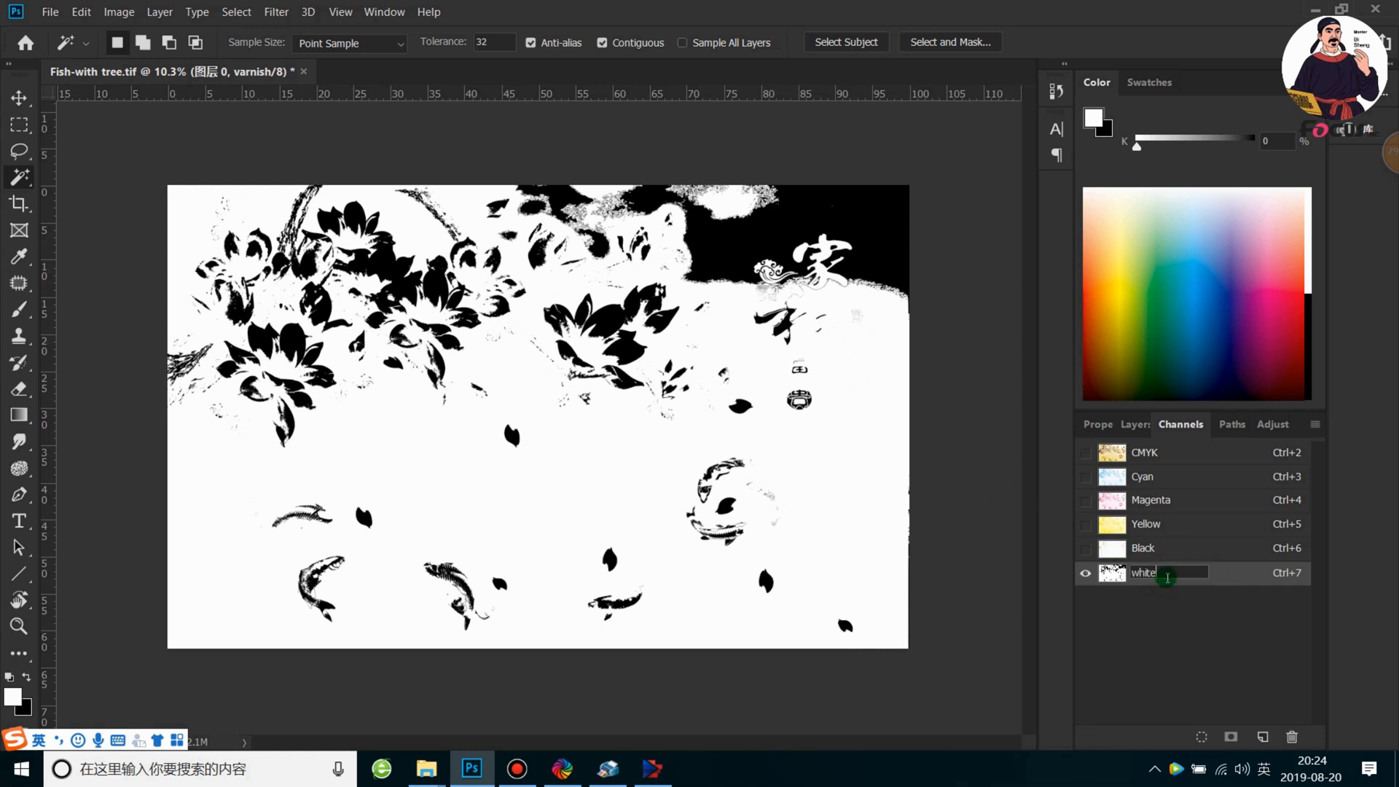
{"action": "left_click", "coordinate": [1232, 571]}
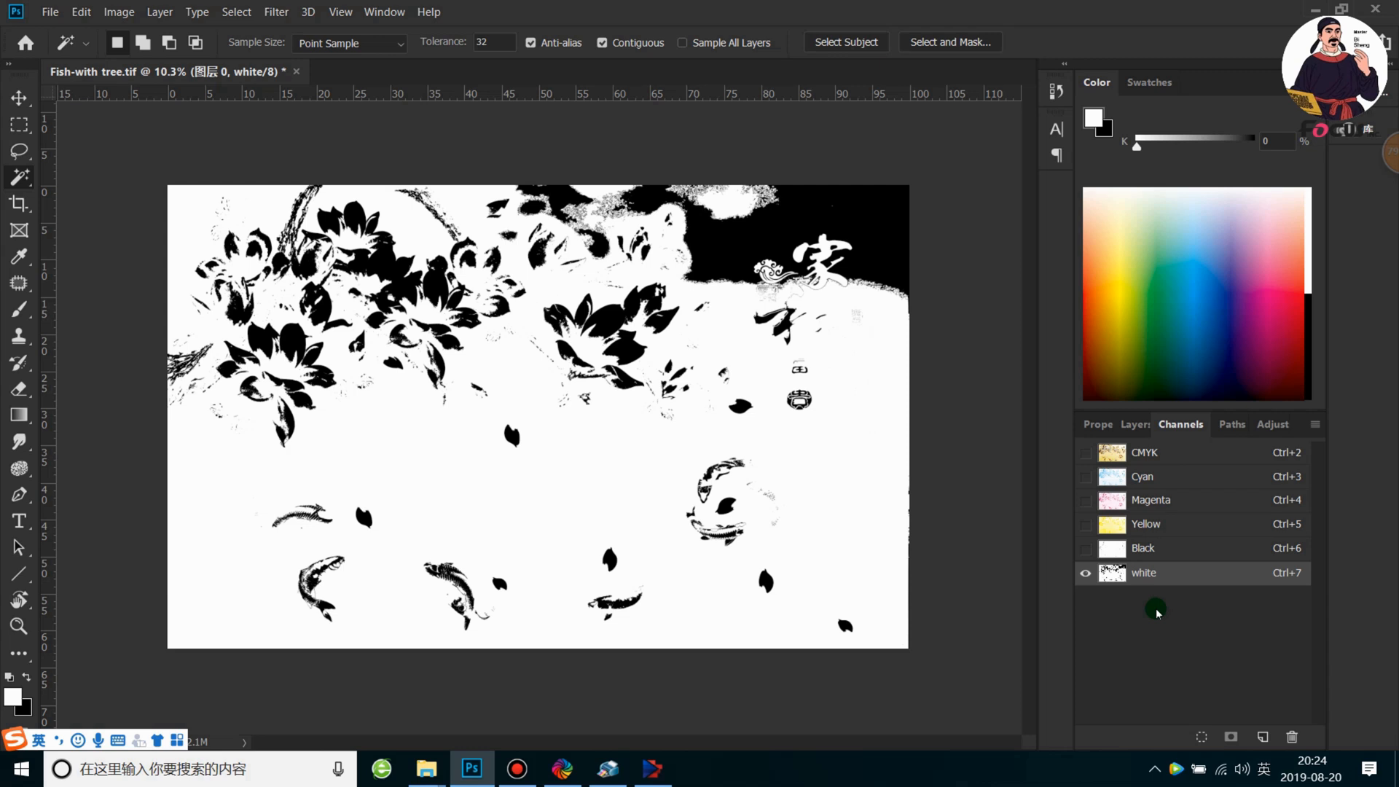
Display the CMYK composite together with the white channel and then without it
{"action": "left_click", "coordinate": [1085, 453]}
{"action": "left_click", "coordinate": [1082, 573]}
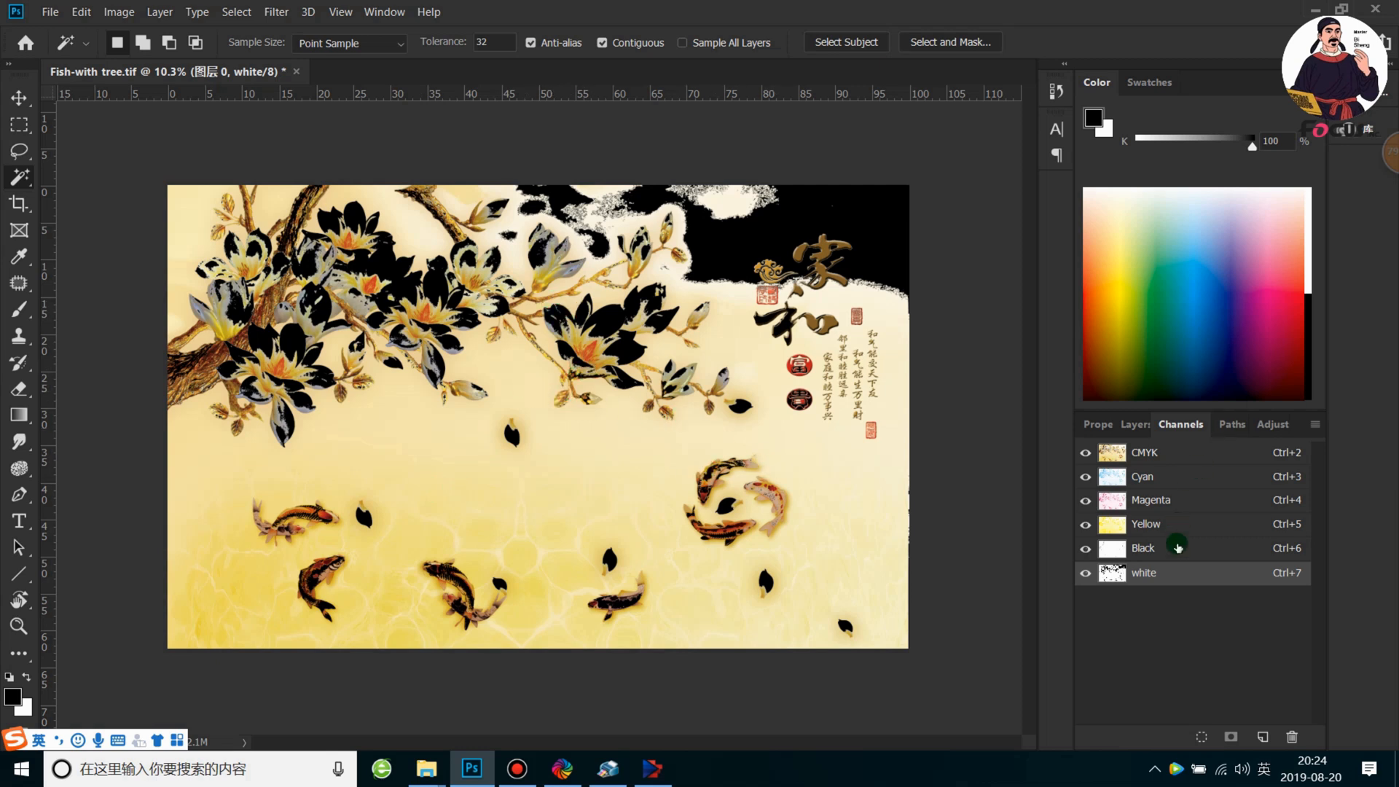
{"action": "left_click", "coordinate": [1085, 573]}
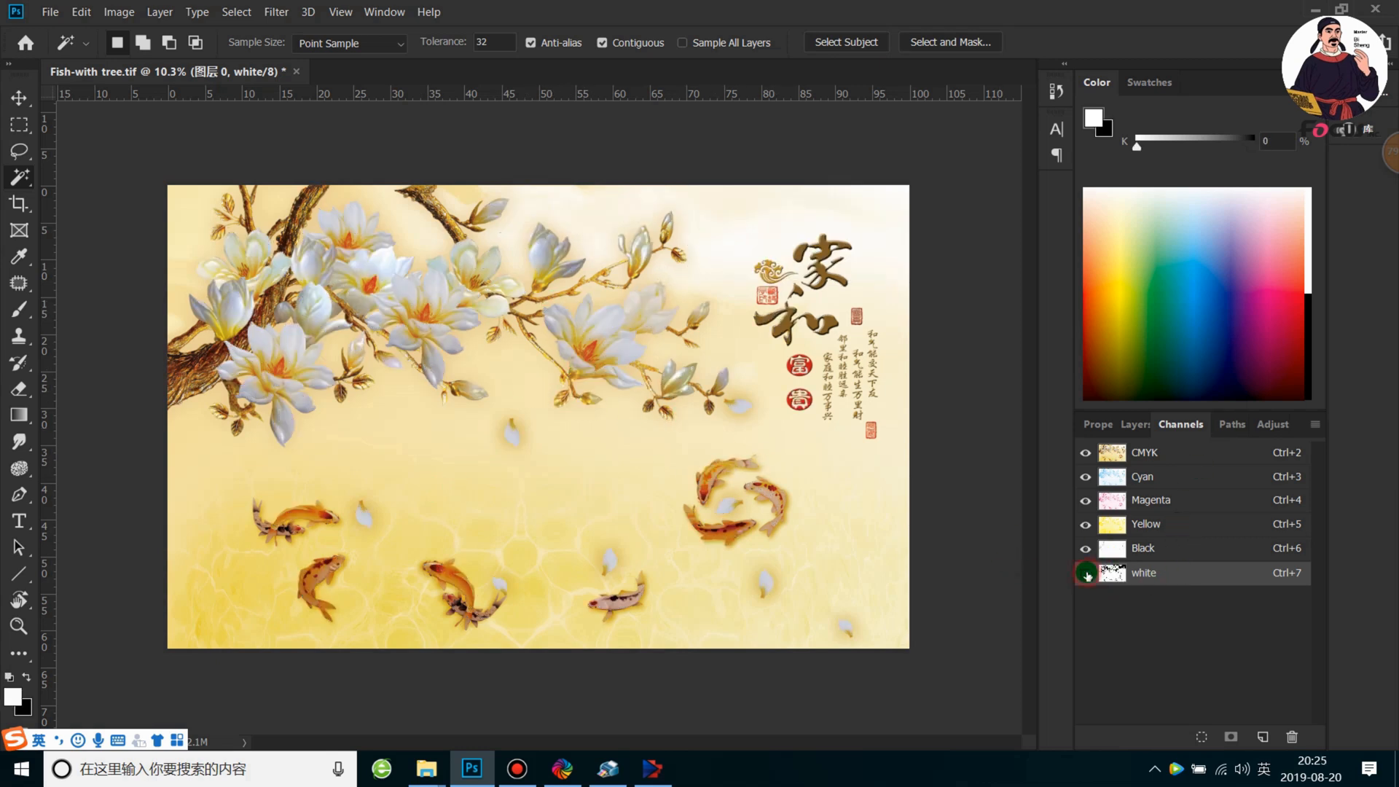
{"action": "left_click", "coordinate": [1234, 425]}
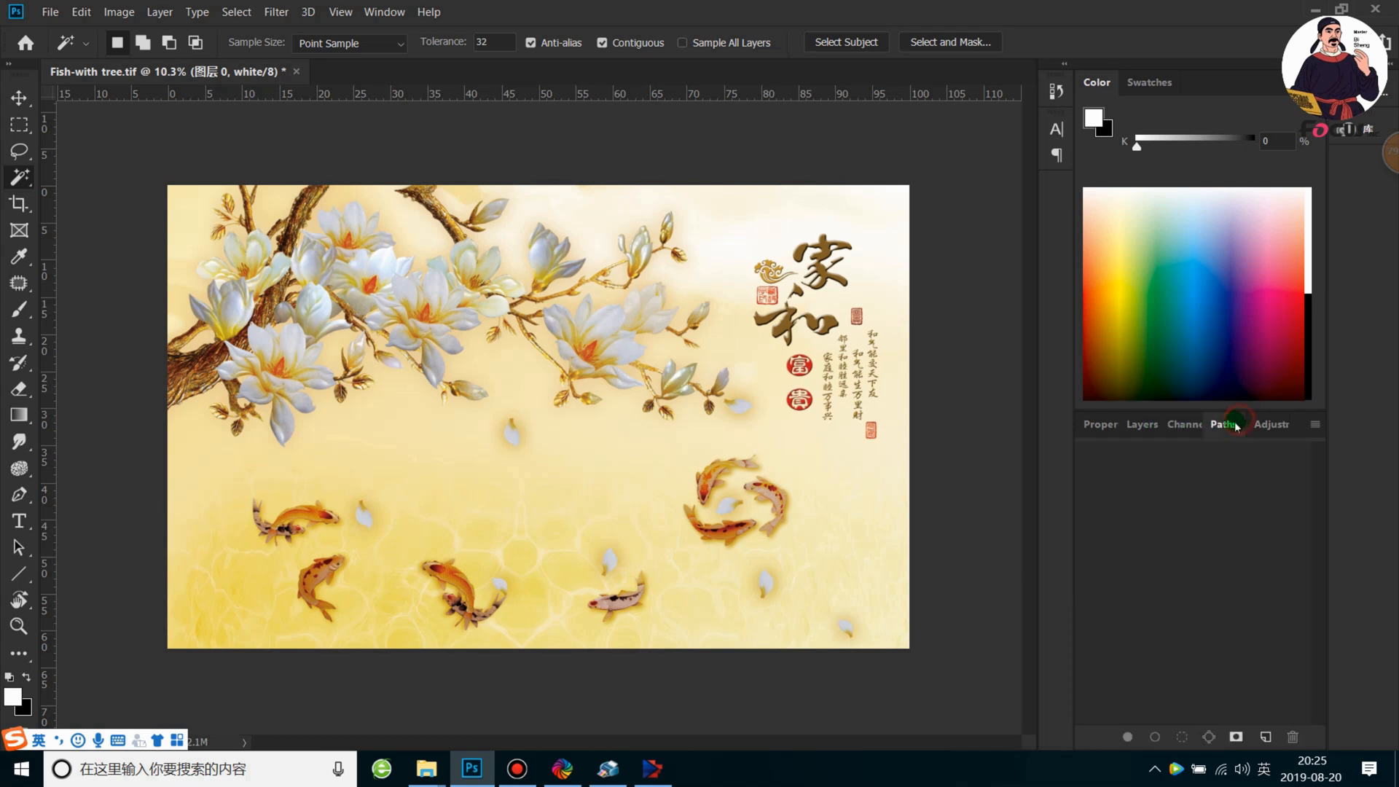
{"action": "left_click", "coordinate": [1178, 426]}
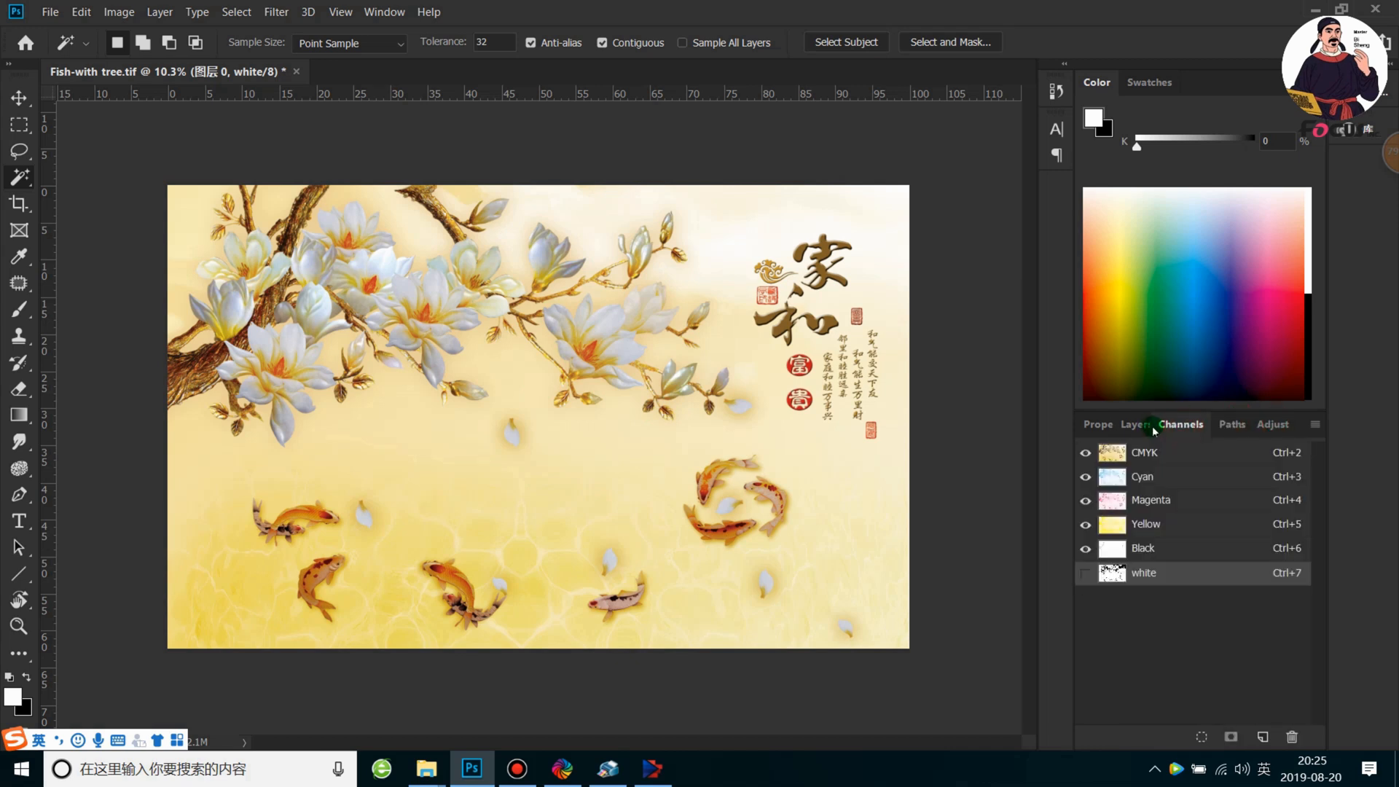
{"action": "left_click", "coordinate": [1135, 425]}
{"action": "left_click", "coordinate": [1098, 425]}
{"action": "left_click", "coordinate": [1144, 424]}
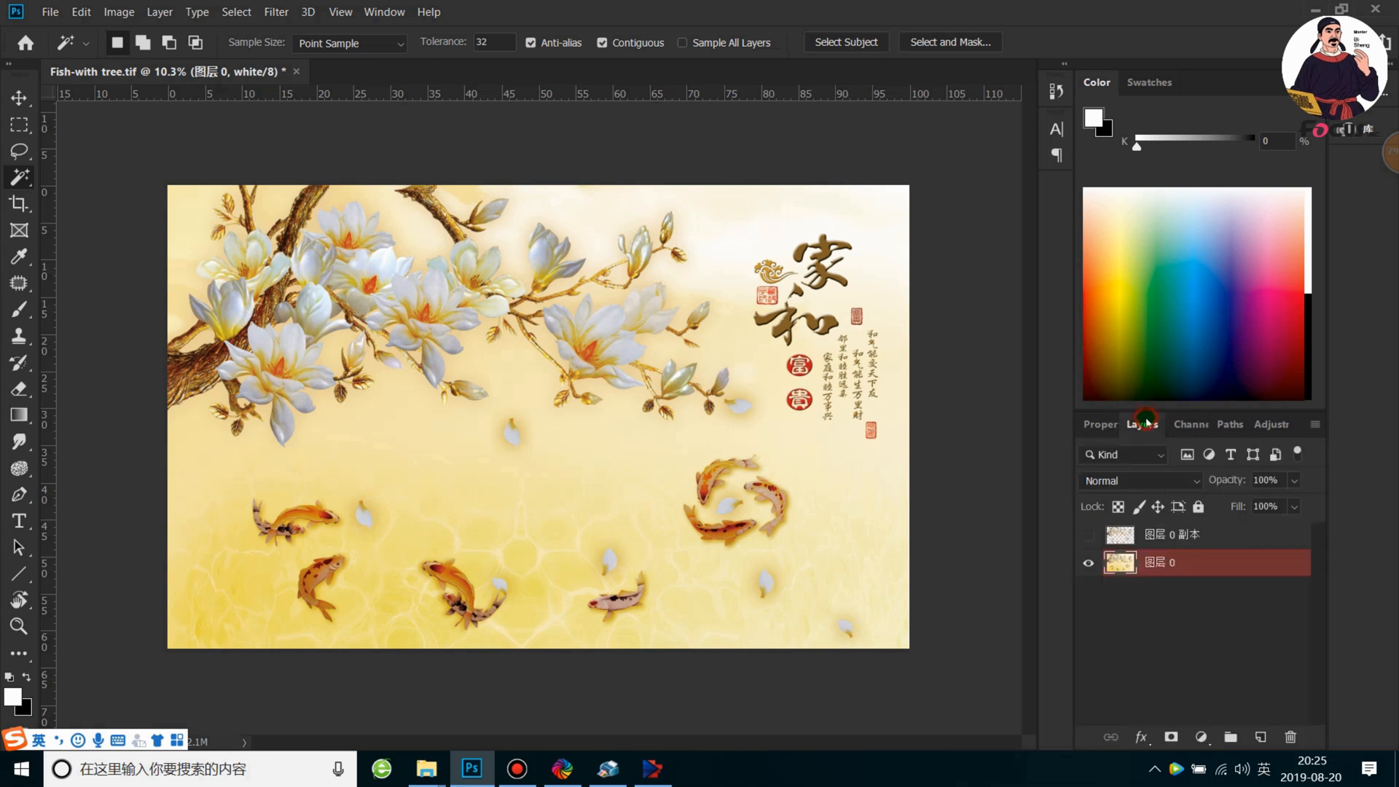
{"action": "left_click", "coordinate": [1184, 424]}
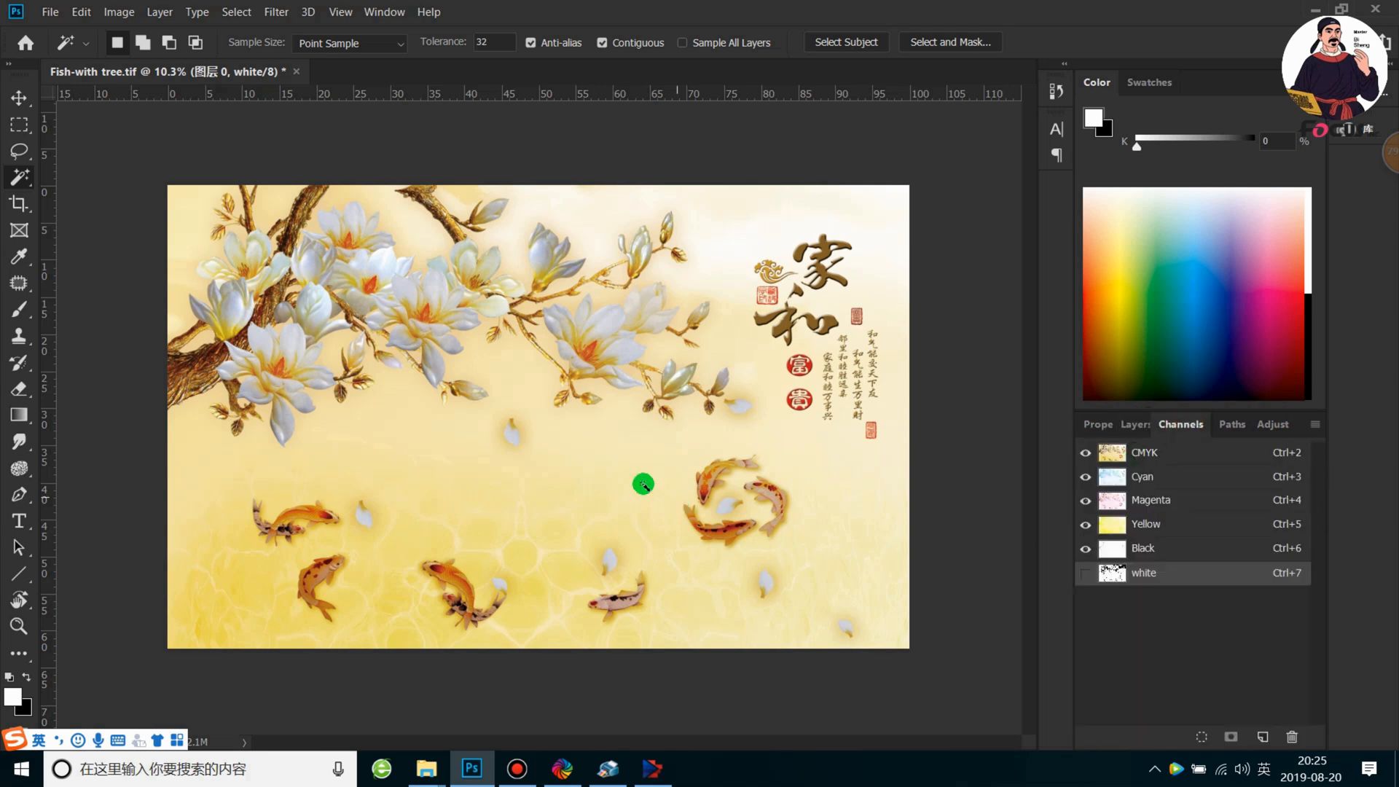
Compare the artwork with and without the white channel, ending with only the white channel displayed
{"action": "left_click", "coordinate": [1086, 574]}
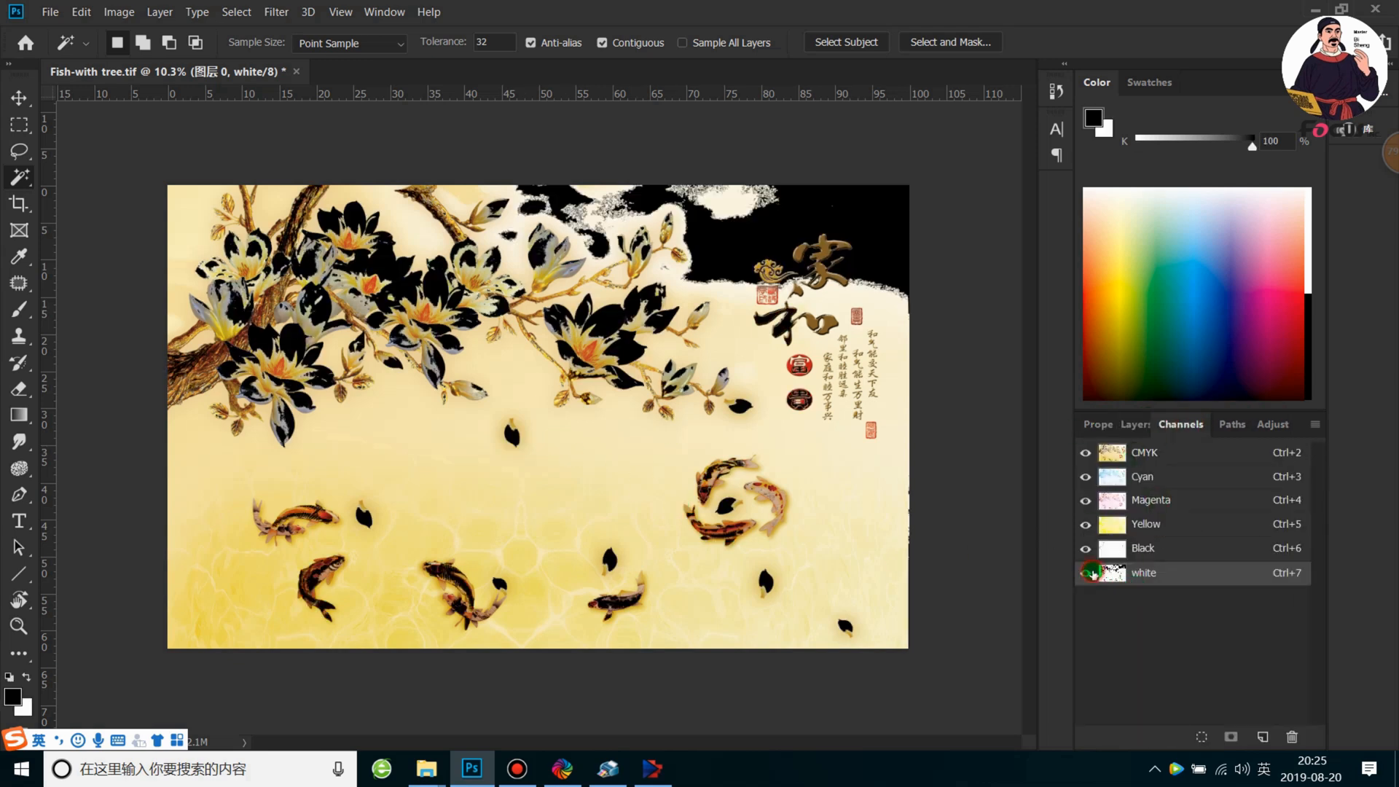
{"action": "left_click", "coordinate": [1086, 573]}
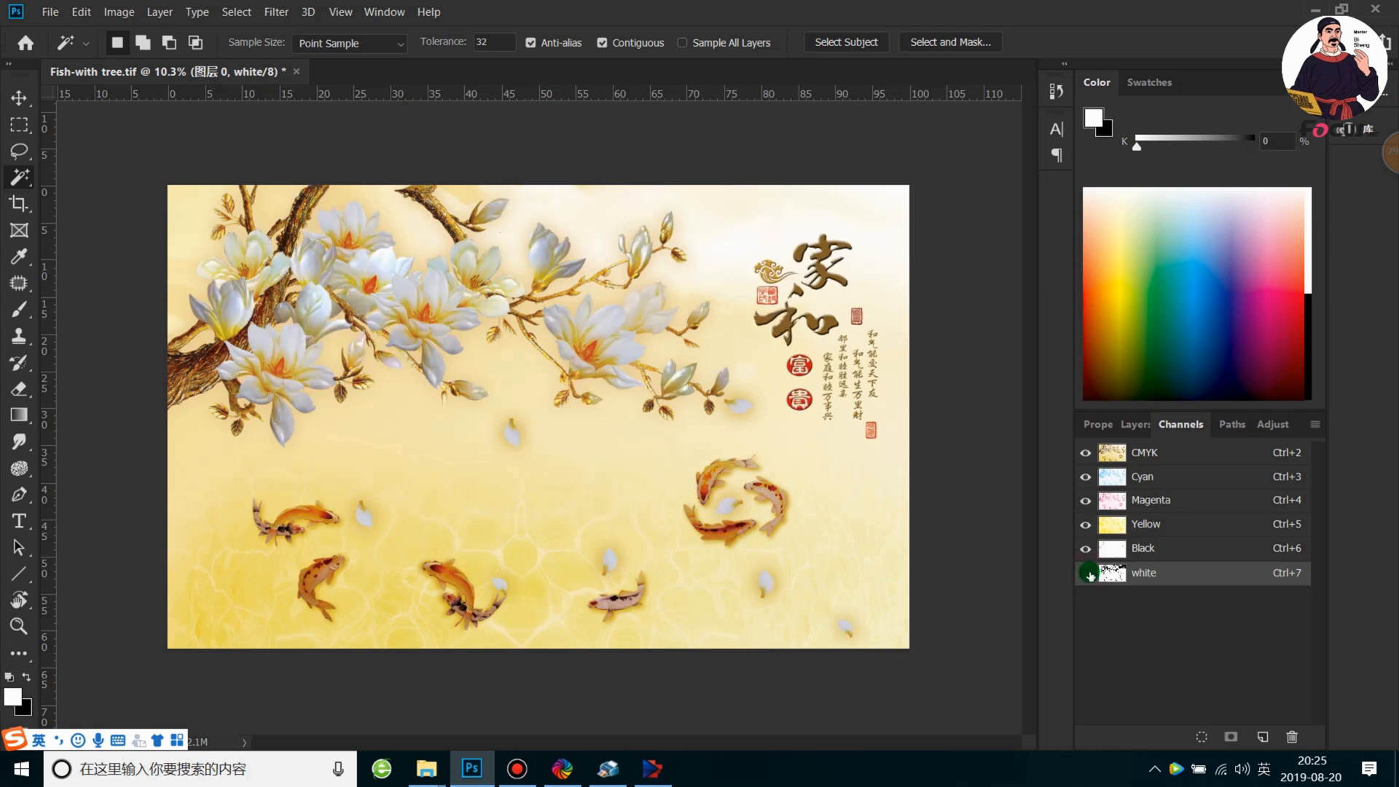
{"action": "left_click", "coordinate": [1086, 573]}
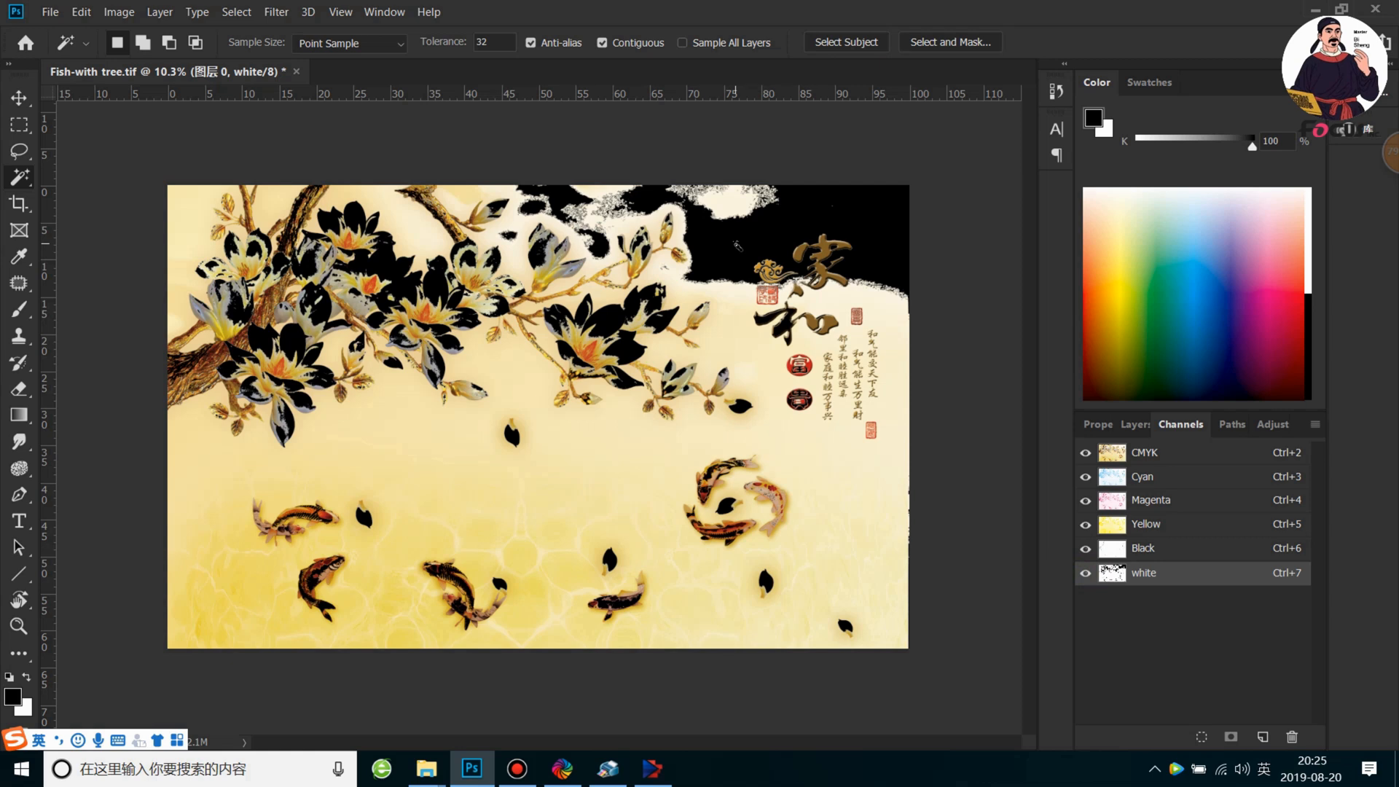
{"action": "left_click", "coordinate": [1086, 453]}
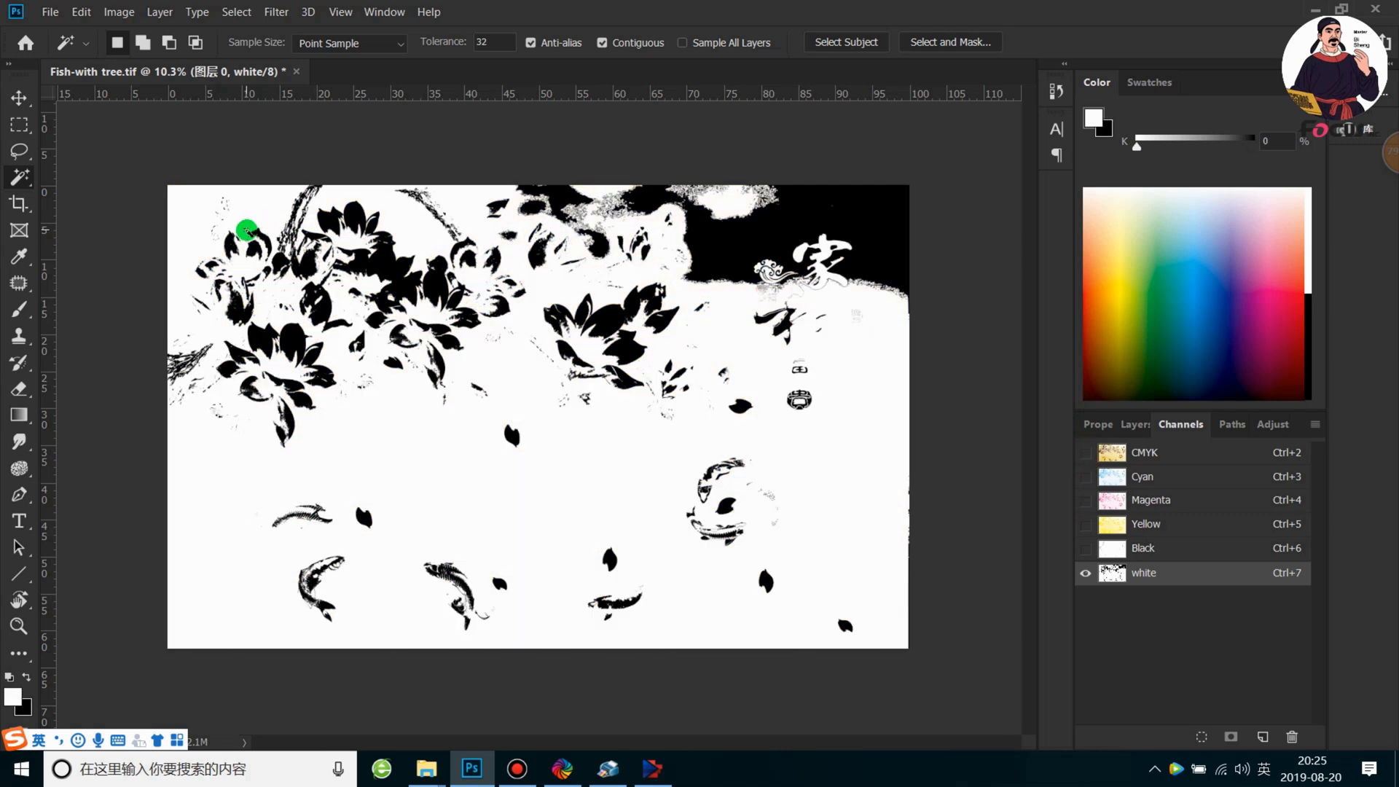
Select the white background area of the white channel with the Magic Wand
{"action": "left_click", "coordinate": [192, 223]}
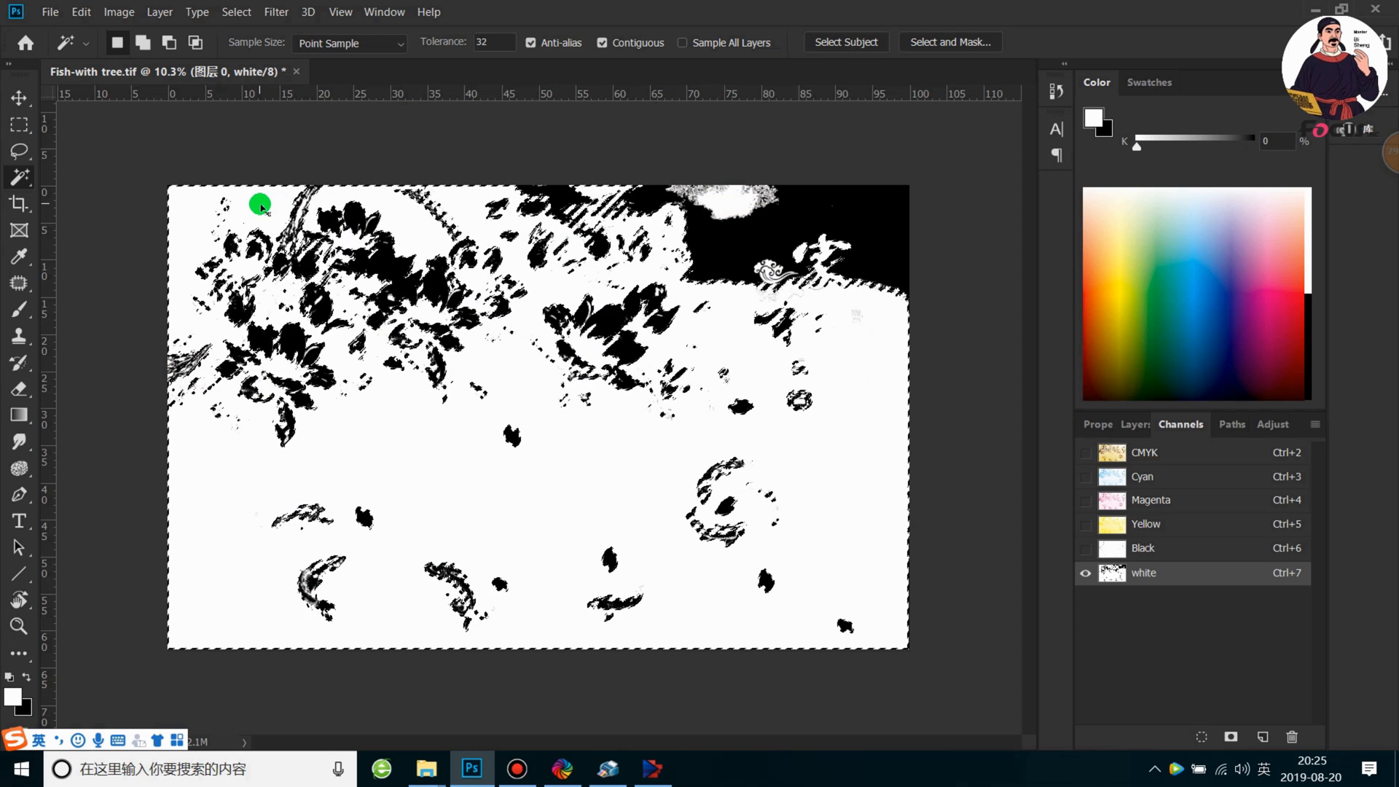
{"action": "key", "text": "ctrl+d"}
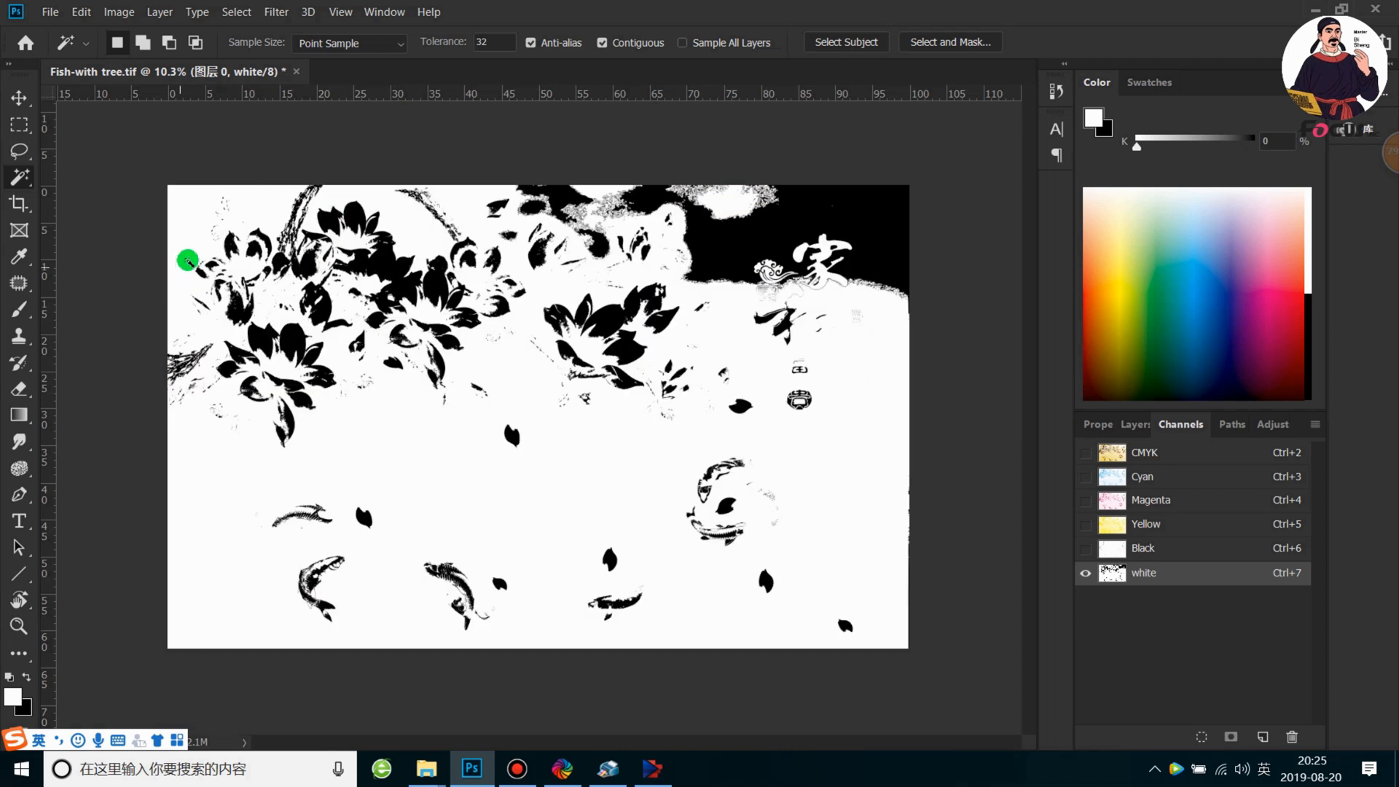
{"action": "right_click", "coordinate": [20, 177]}
{"action": "left_click", "coordinate": [67, 197]}
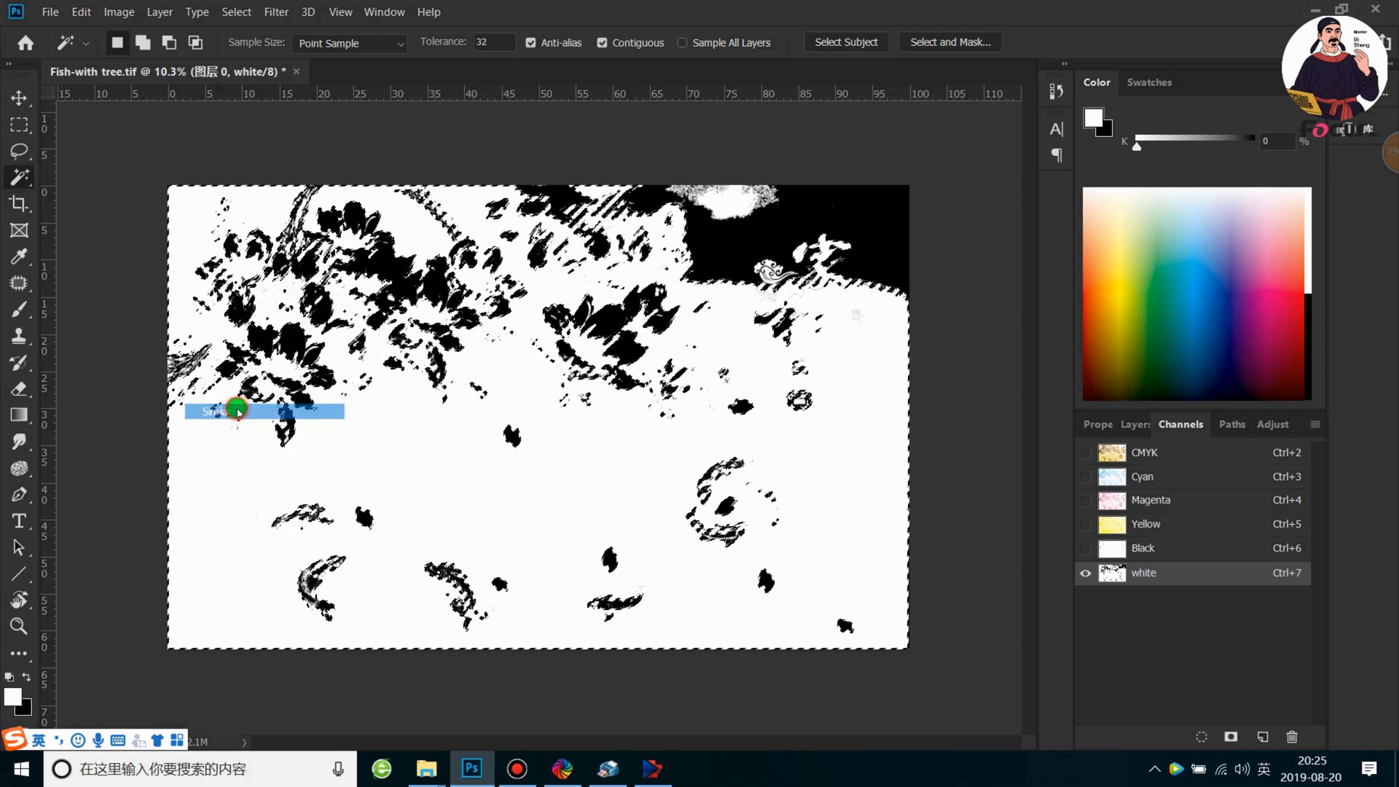
{"action": "right_click", "coordinate": [417, 439]}
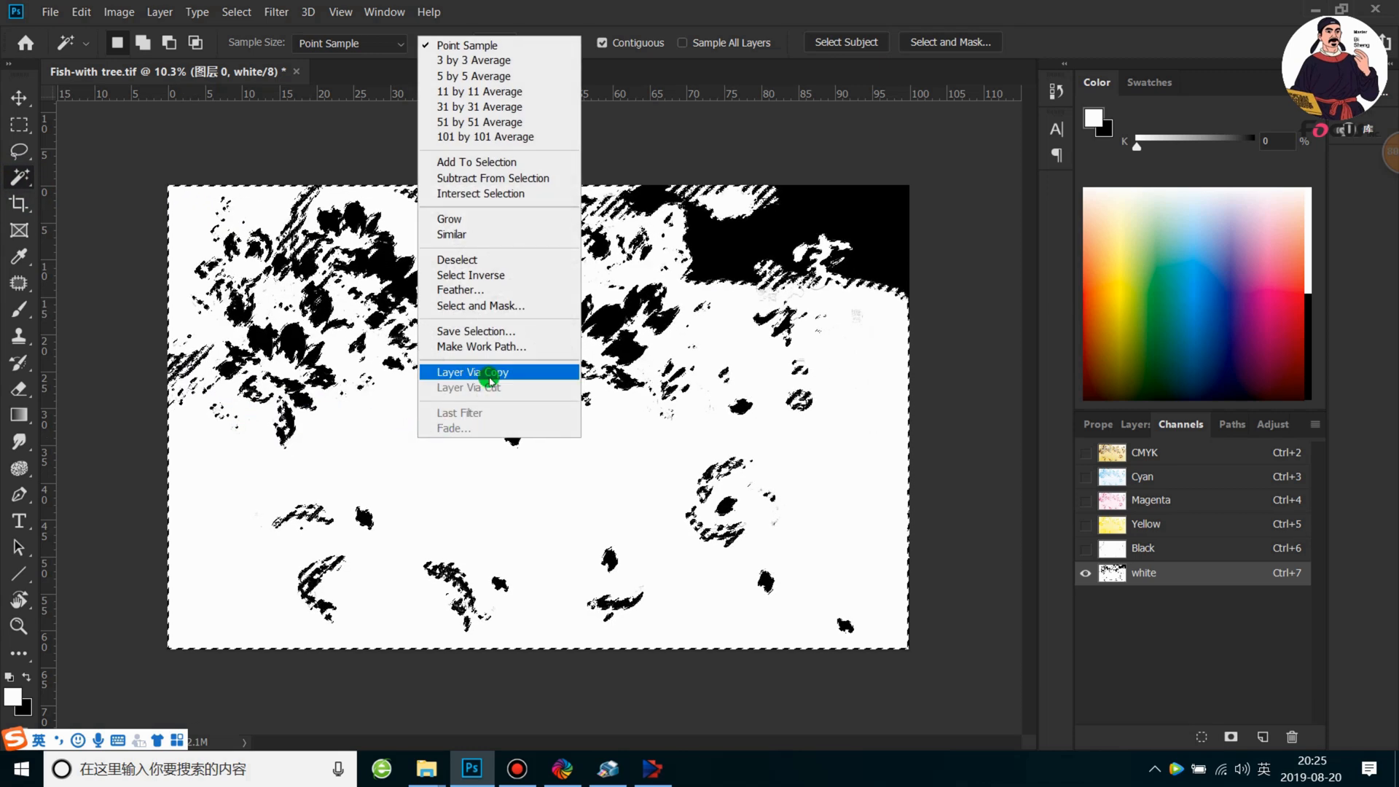
{"action": "left_click", "coordinate": [226, 172]}
Open the Fill settings for the selected background area and choose a custom color as the fill contents
{"action": "left_click", "coordinate": [16, 126]}
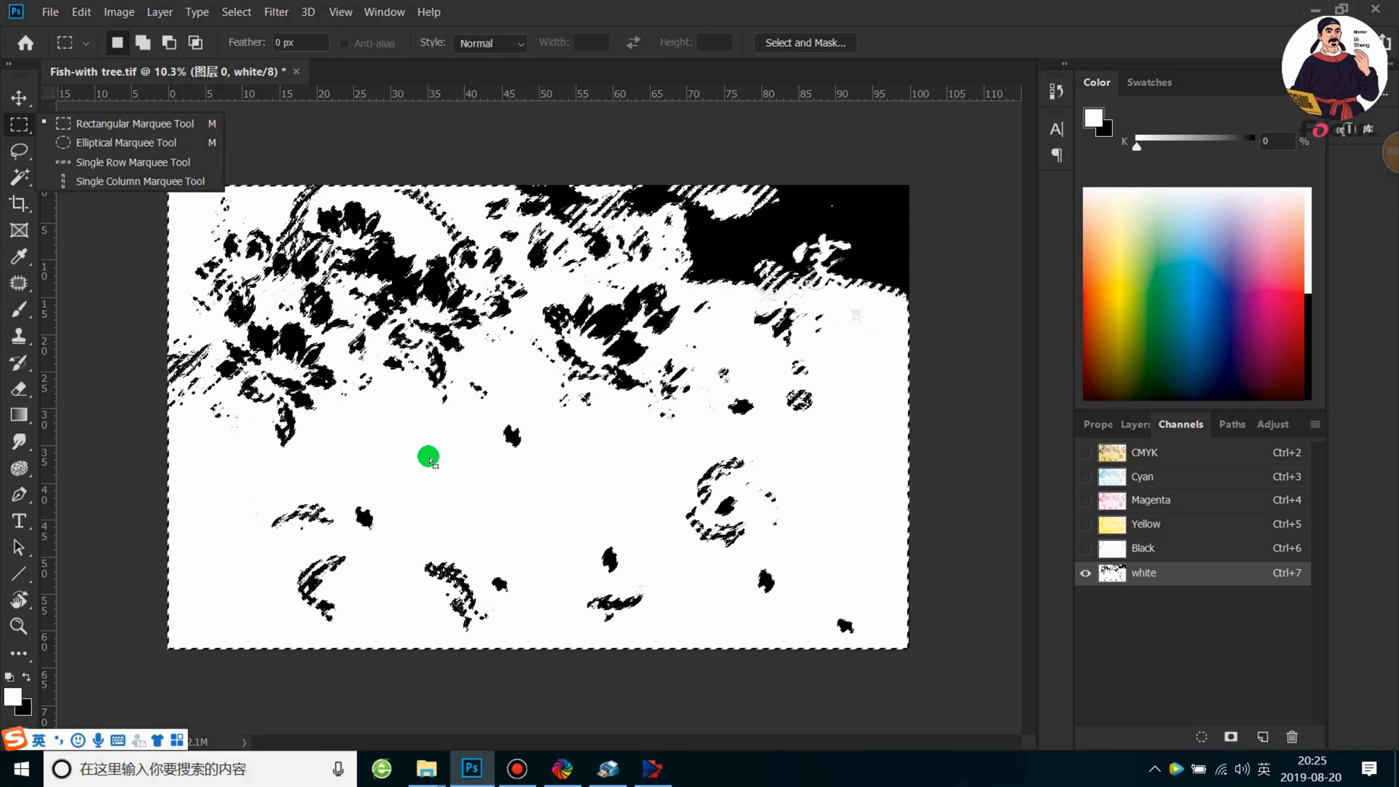
{"action": "right_click", "coordinate": [430, 459]}
{"action": "left_click", "coordinate": [480, 350]}
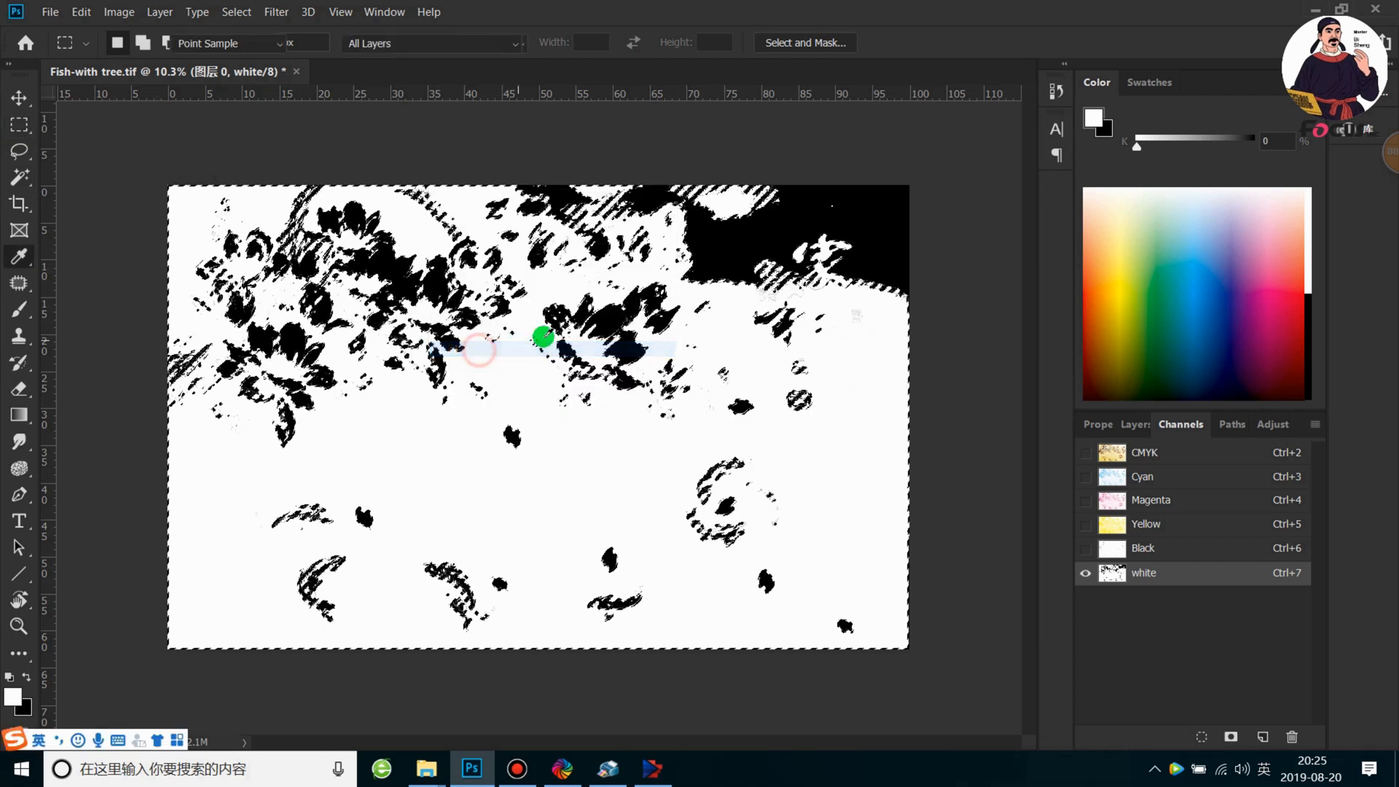
{"action": "left_click_drag", "start_coordinate": [291, 277], "coordinate": [629, 251]}
{"action": "left_click", "coordinate": [601, 281]}
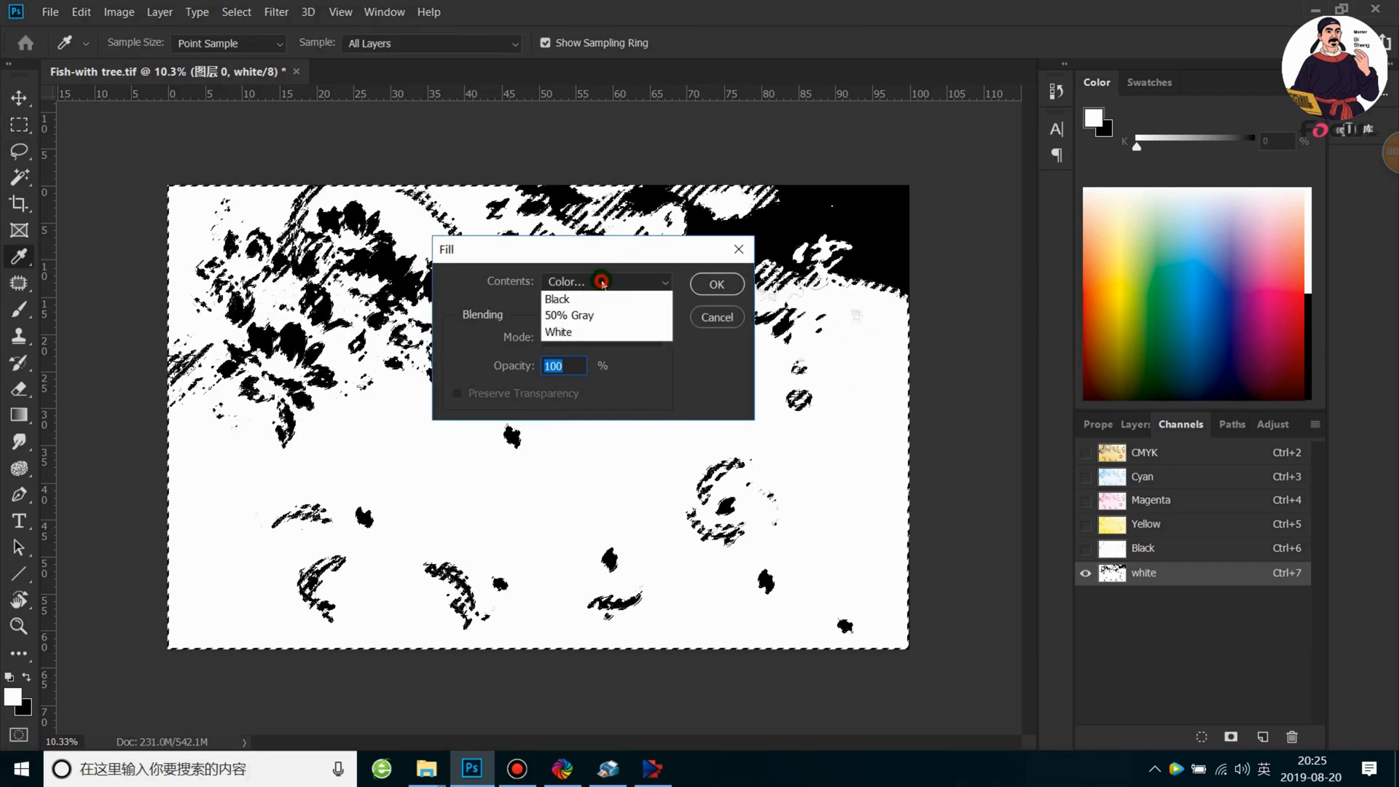
{"action": "left_click", "coordinate": [602, 326]}
Fill the selected background with the red f71313 in Normal mode at 100% opacity and deselect it
{"action": "left_click", "coordinate": [713, 496]}
{"action": "mouse_move", "coordinate": [697, 521]}
{"action": "left_mouse_down"}
{"action": "mouse_move", "coordinate": [687, 543]}
{"action": "mouse_move", "coordinate": [685, 519]}
{"action": "mouse_move", "coordinate": [685, 554]}
{"action": "mouse_move", "coordinate": [690, 514]}
{"action": "left_mouse_up"}
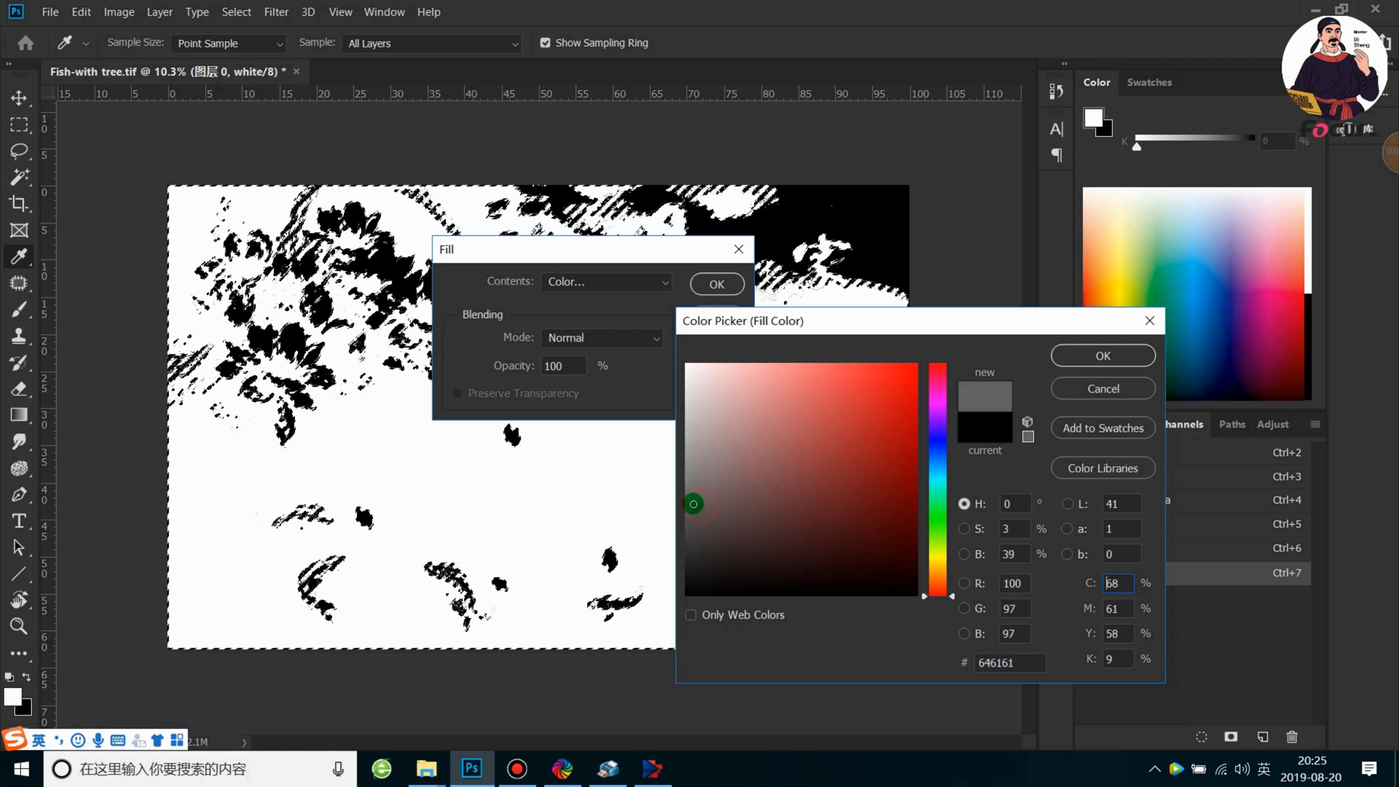
{"action": "mouse_move", "coordinate": [907, 383]}
{"action": "left_mouse_down"}
{"action": "mouse_move", "coordinate": [905, 362]}
{"action": "mouse_move", "coordinate": [883, 384]}
{"action": "mouse_move", "coordinate": [889, 371]}
{"action": "mouse_move", "coordinate": [899, 393]}
{"action": "mouse_move", "coordinate": [899, 371]}
{"action": "left_mouse_up"}
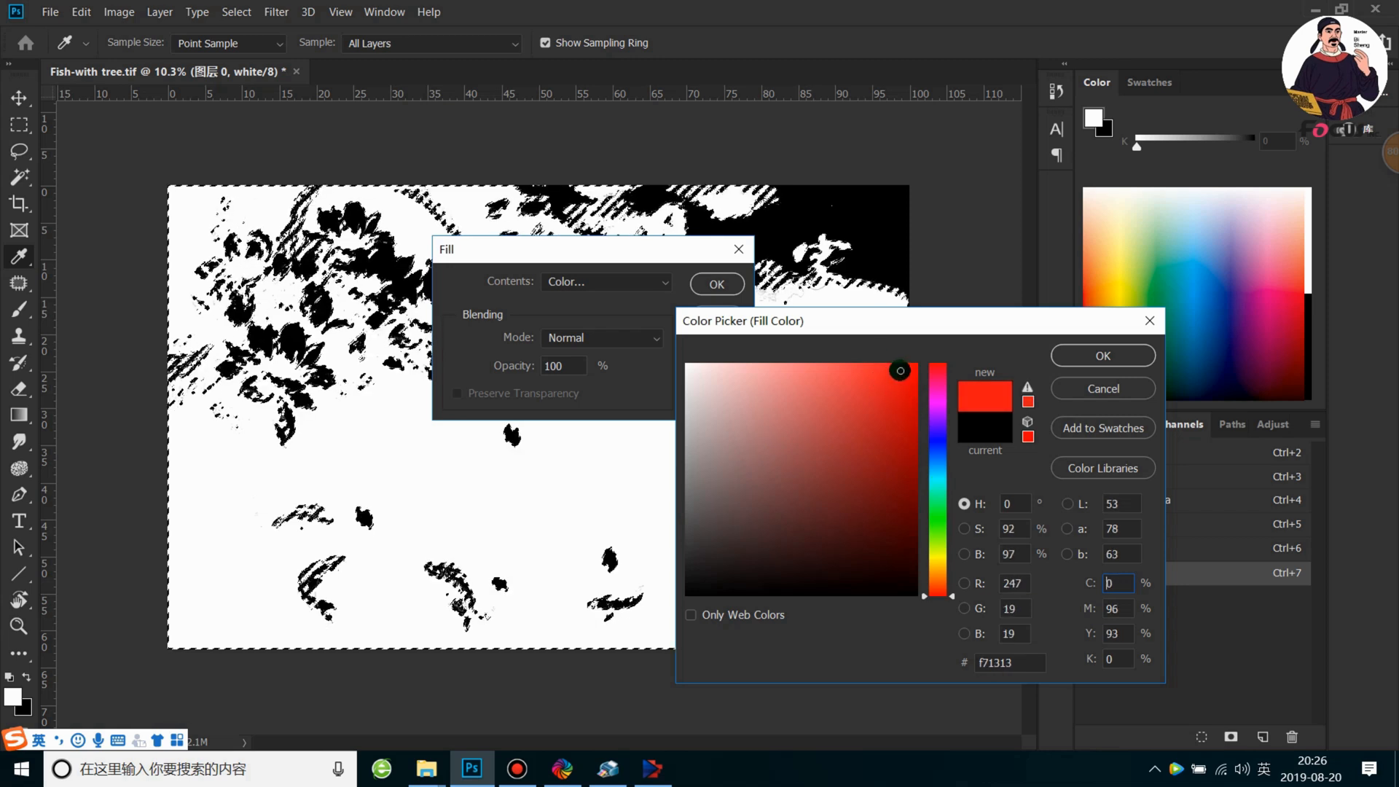
{"action": "left_click", "coordinate": [1103, 356]}
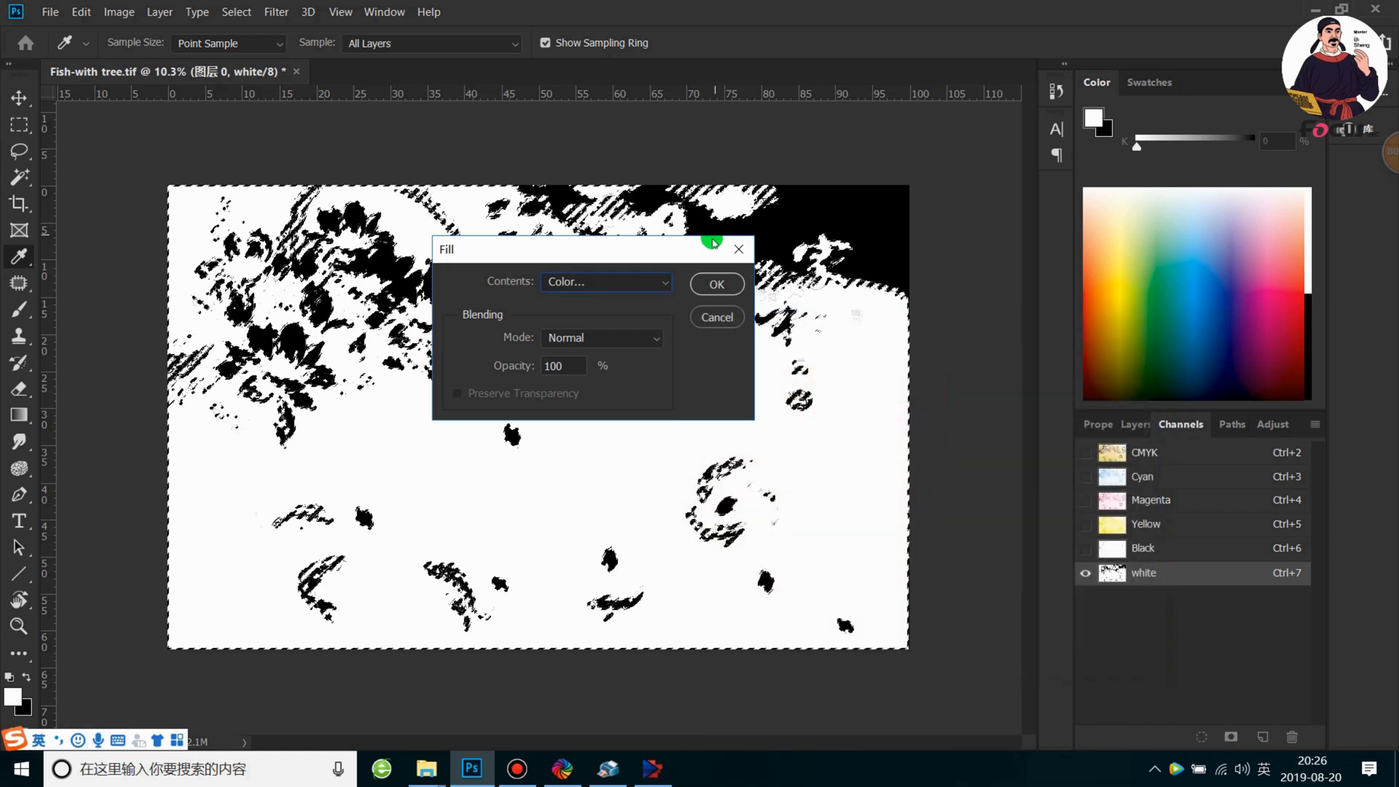
{"action": "left_click", "coordinate": [729, 283]}
{"action": "key", "text": "m"}
{"action": "key", "text": "ctrl+d"}
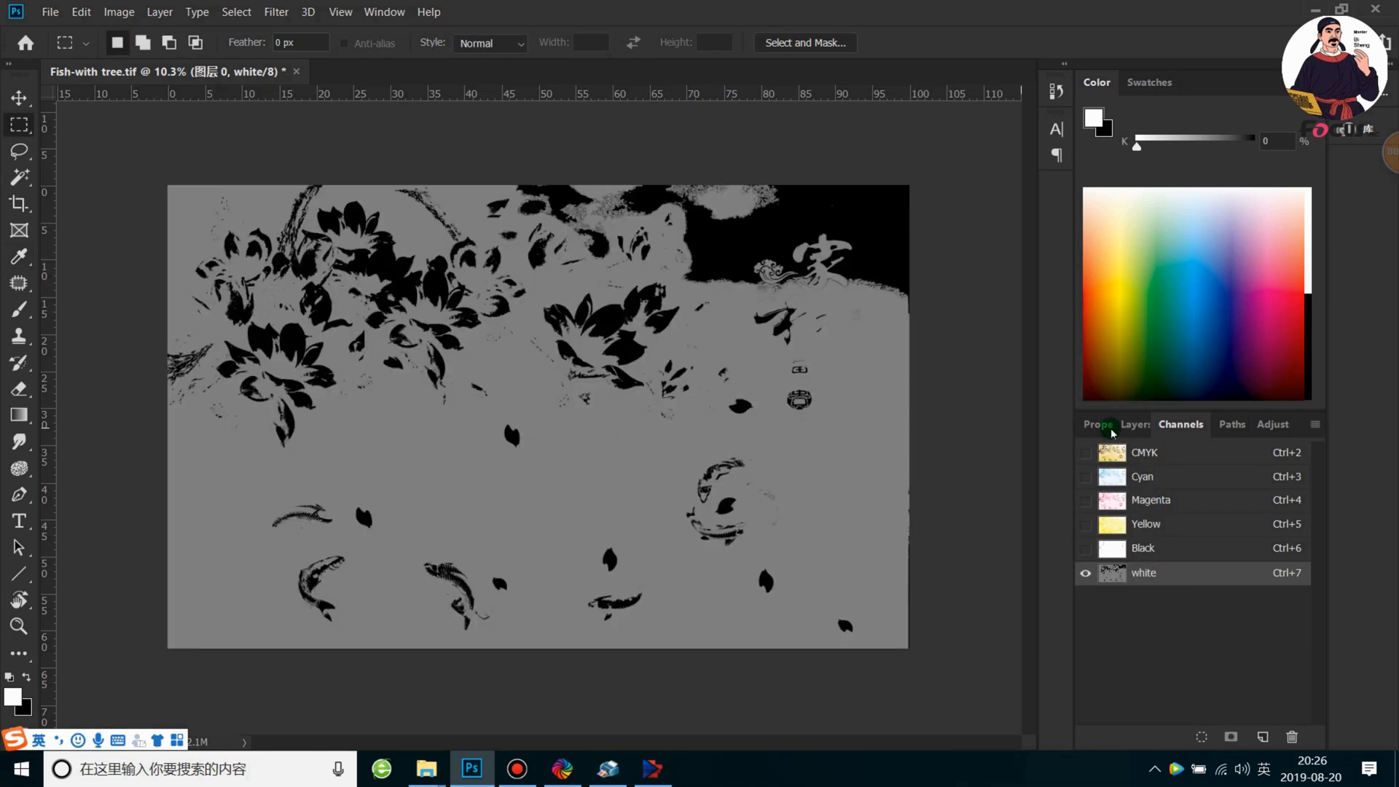
Examine the filled white channel on its own and compare it with the CMYK artwork overlay
{"action": "scroll", "coordinate": [568, 478], "scroll_direction": "up", "scroll_amount": 1}
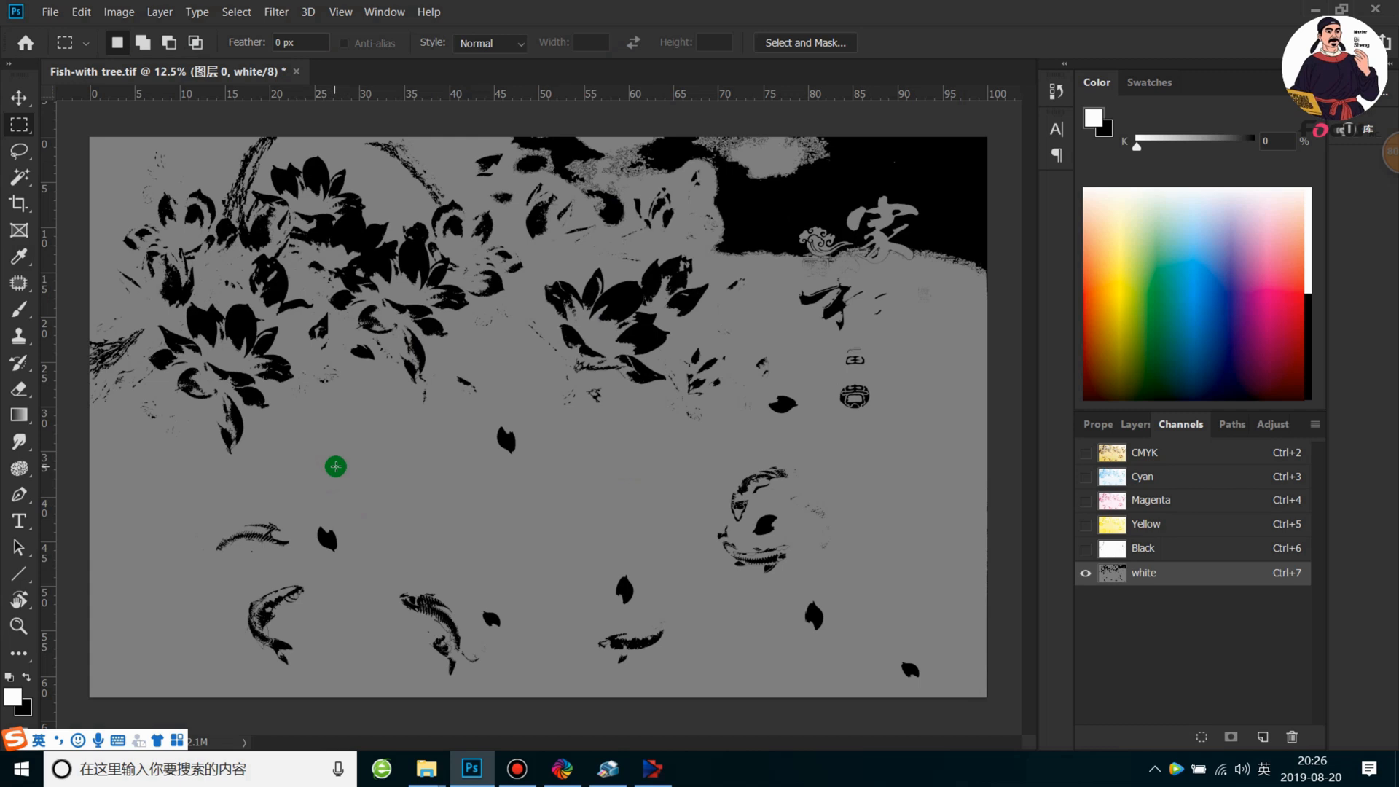
{"action": "scroll", "coordinate": [335, 467], "scroll_direction": "down", "scroll_amount": 1}
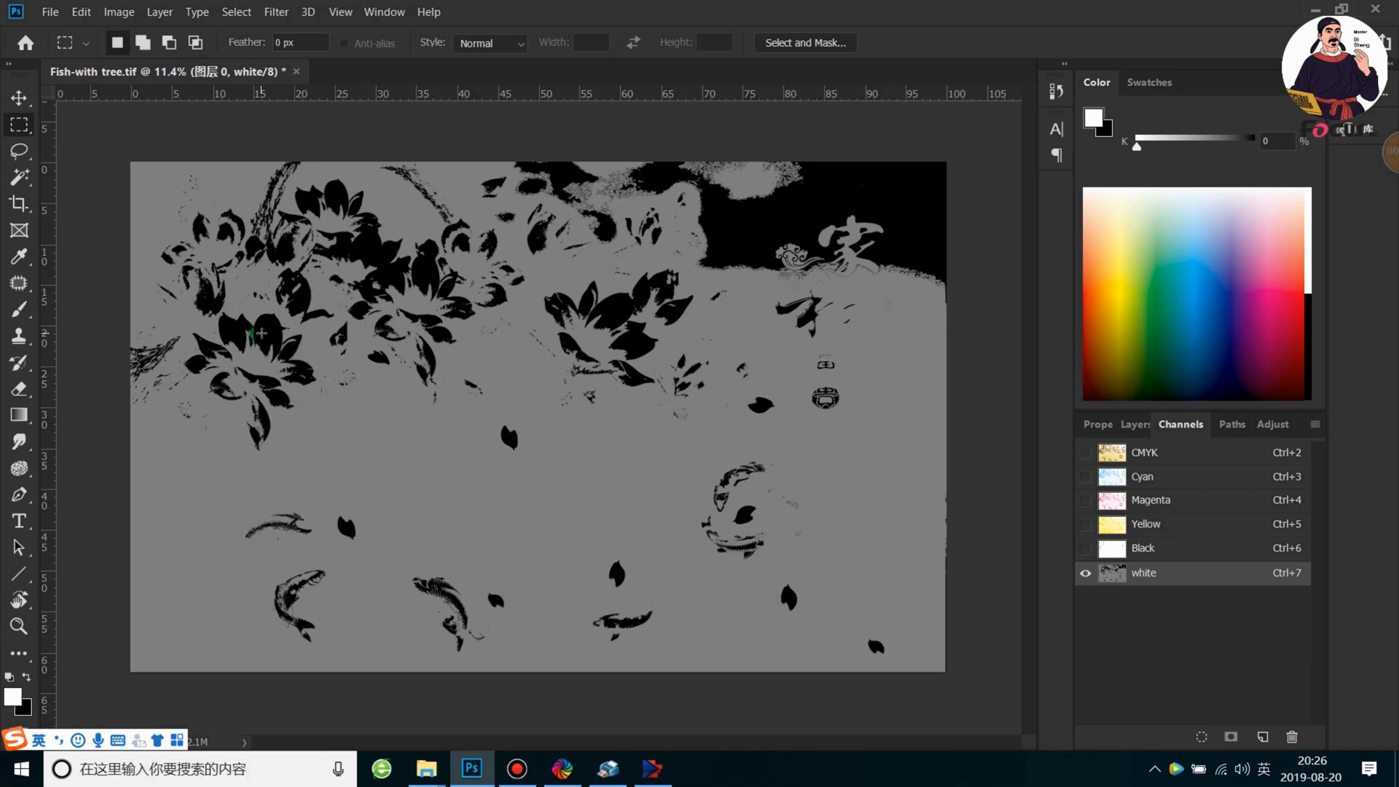
{"action": "scroll", "coordinate": [262, 333], "scroll_direction": "up", "scroll_amount": 1}
{"action": "scroll", "coordinate": [248, 332], "scroll_direction": "down", "scroll_amount": 1}
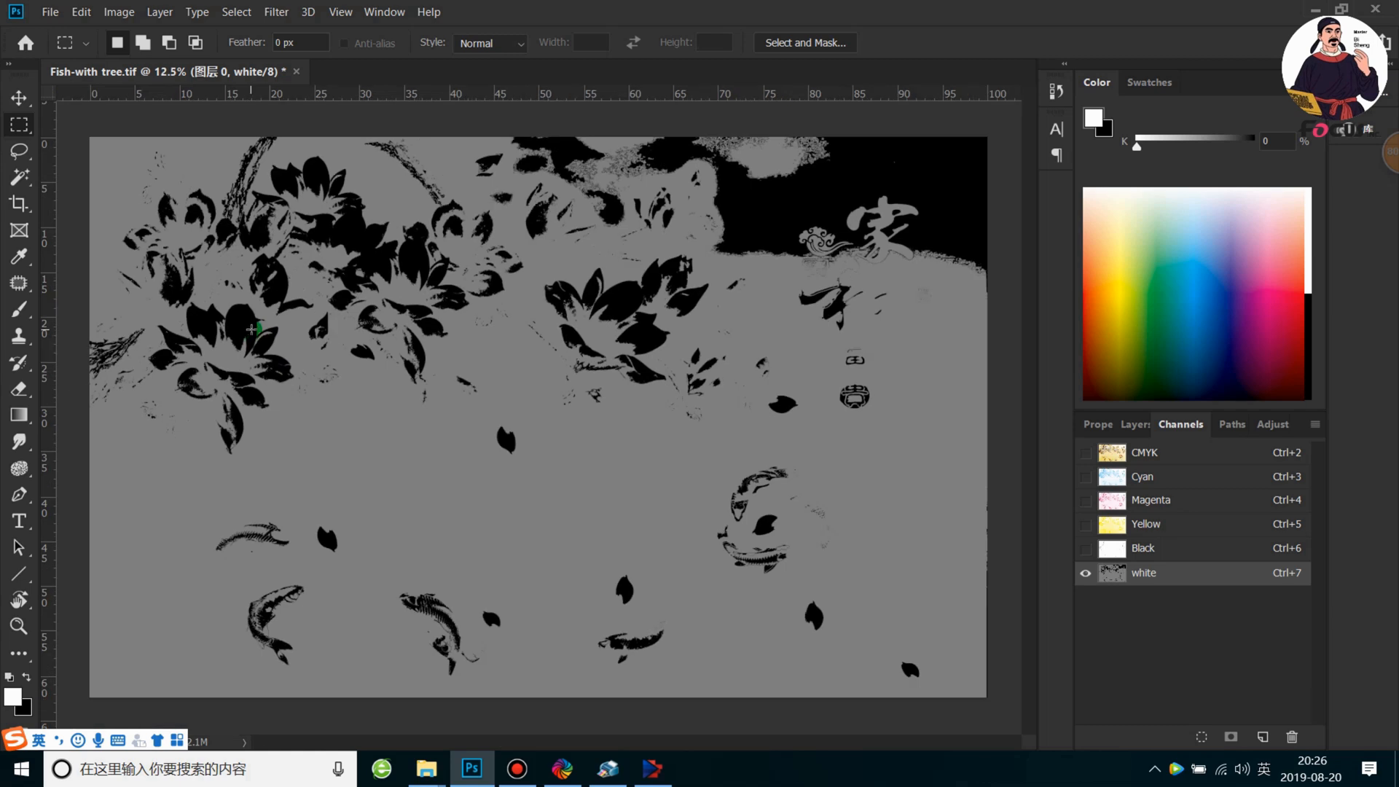
{"action": "scroll", "coordinate": [252, 329], "scroll_direction": "down", "scroll_amount": 1}
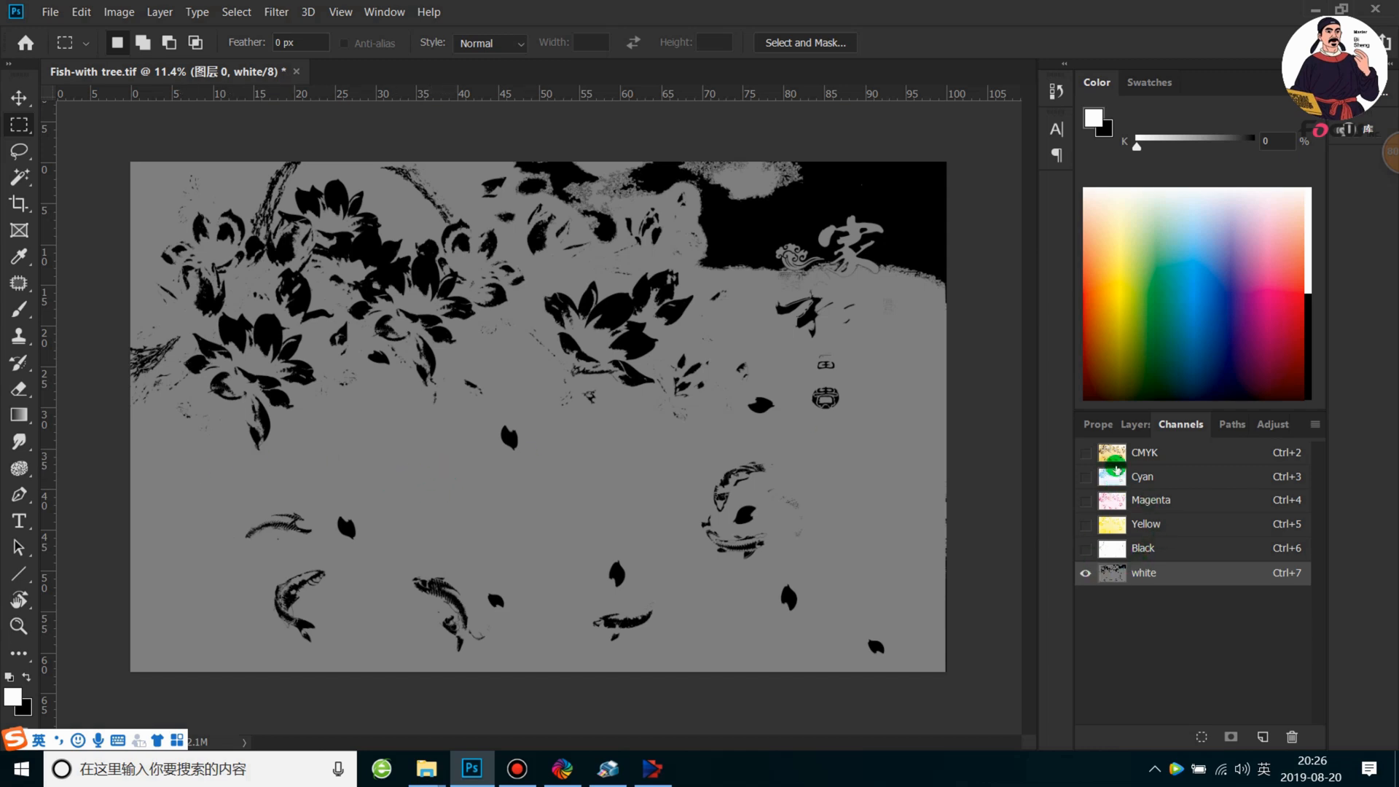
{"action": "left_click", "coordinate": [1085, 452]}
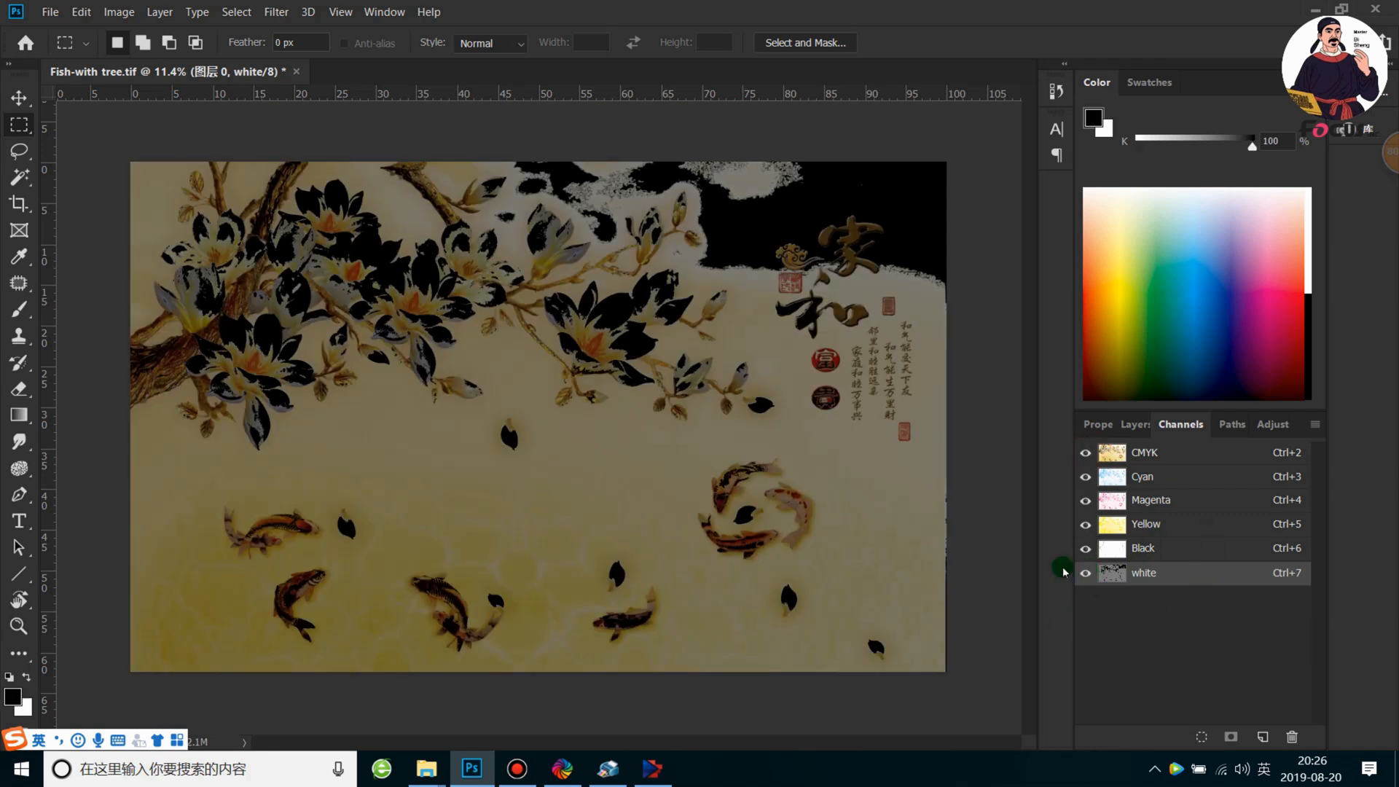
{"action": "left_click", "coordinate": [1101, 451]}
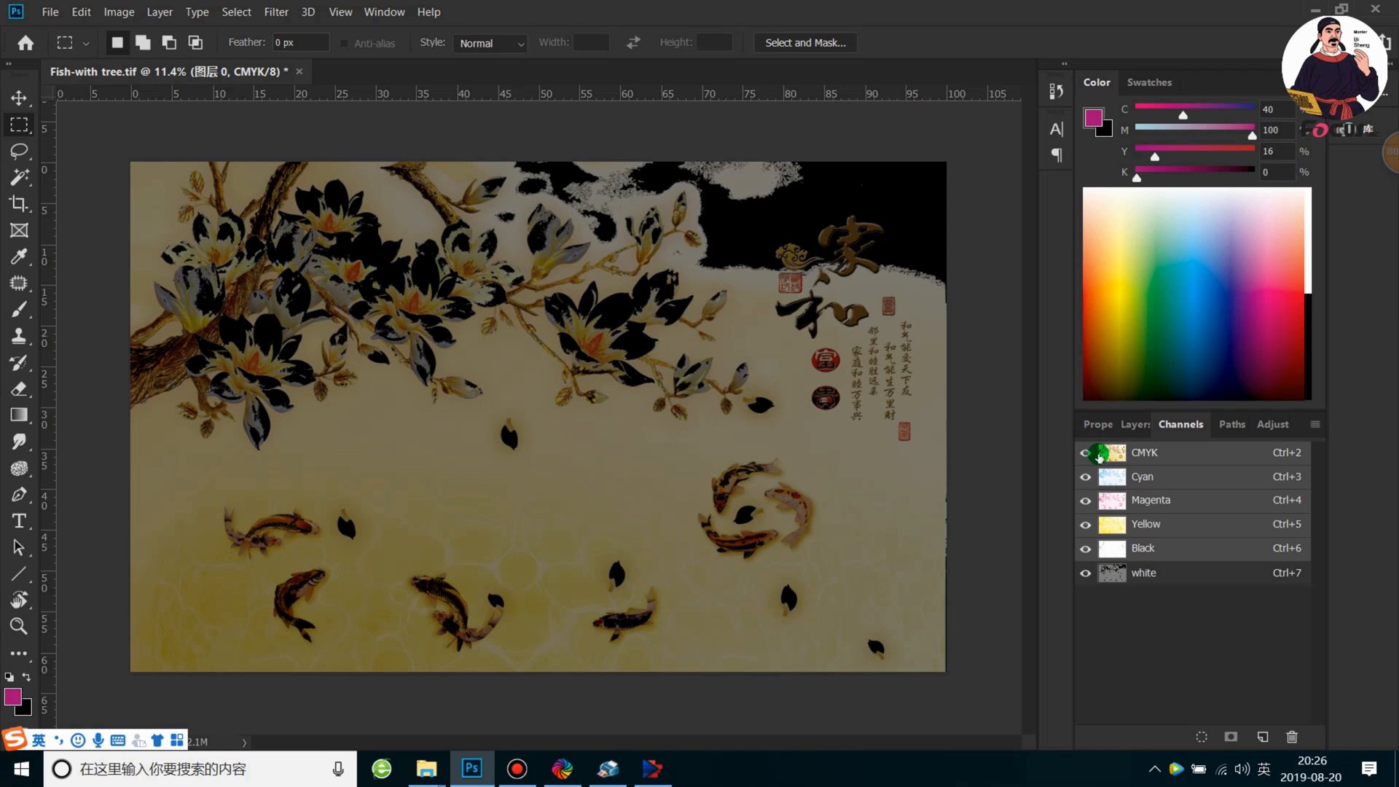
{"action": "left_click", "coordinate": [1086, 452]}
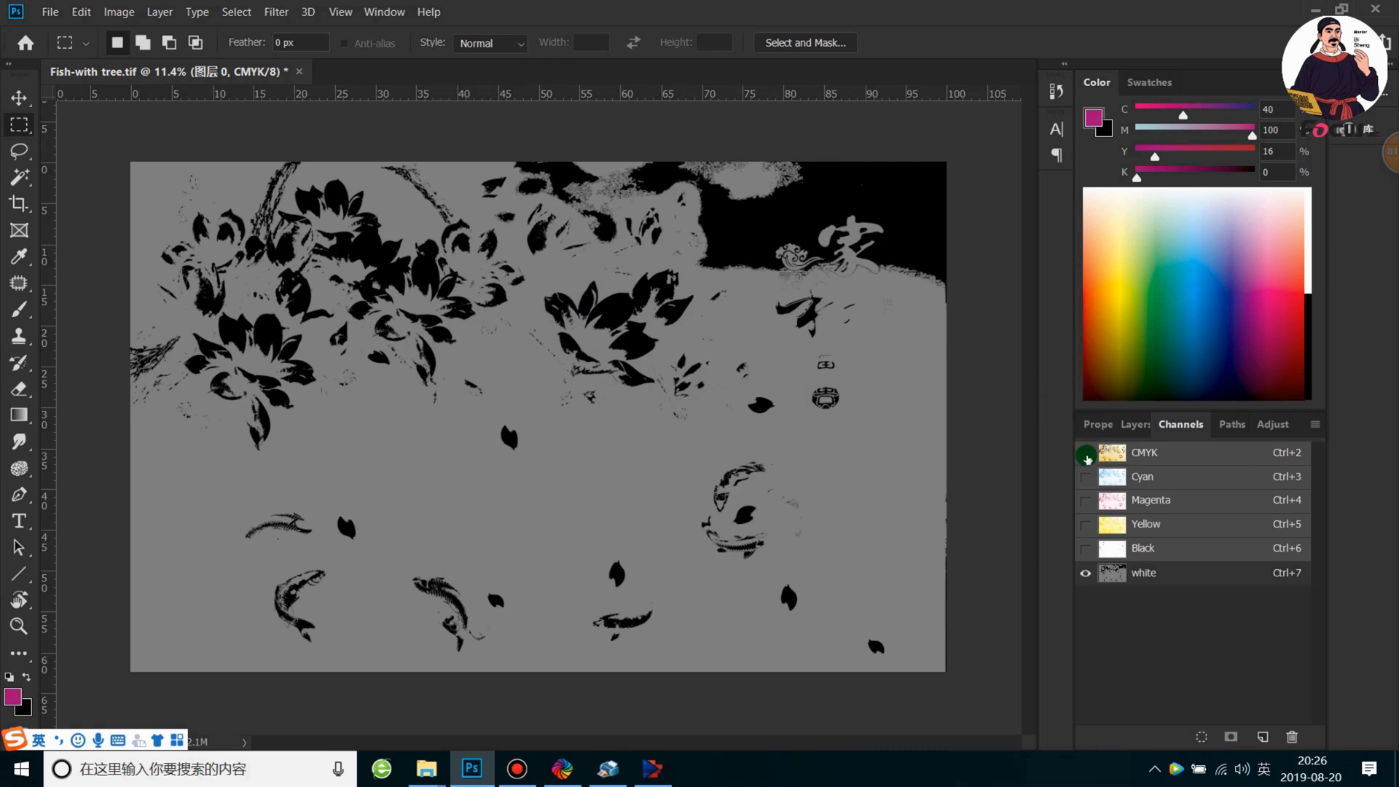
{"action": "left_click", "coordinate": [1087, 457]}
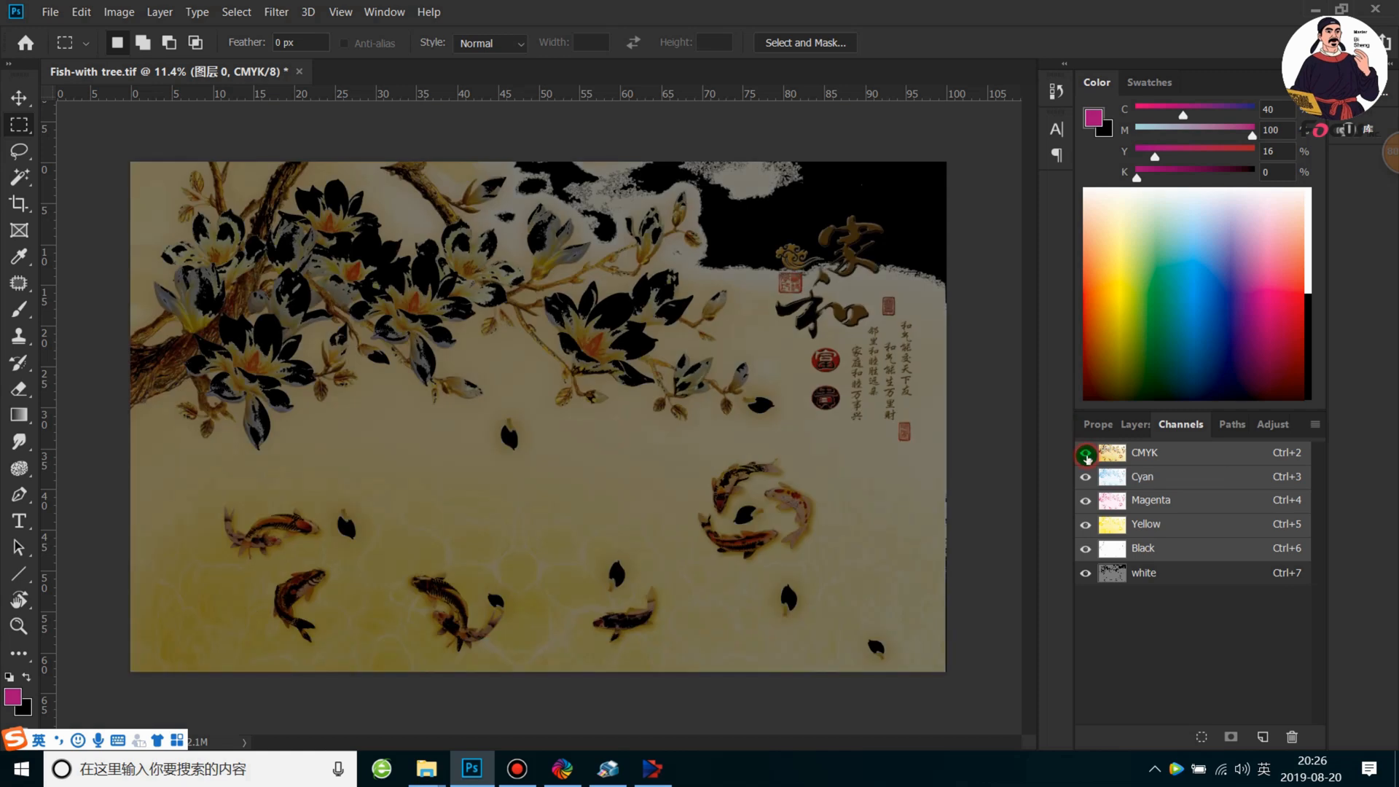
Hide the Black and white channels and return to the layer list with 图层 0 active
{"action": "left_click", "coordinate": [1178, 574]}
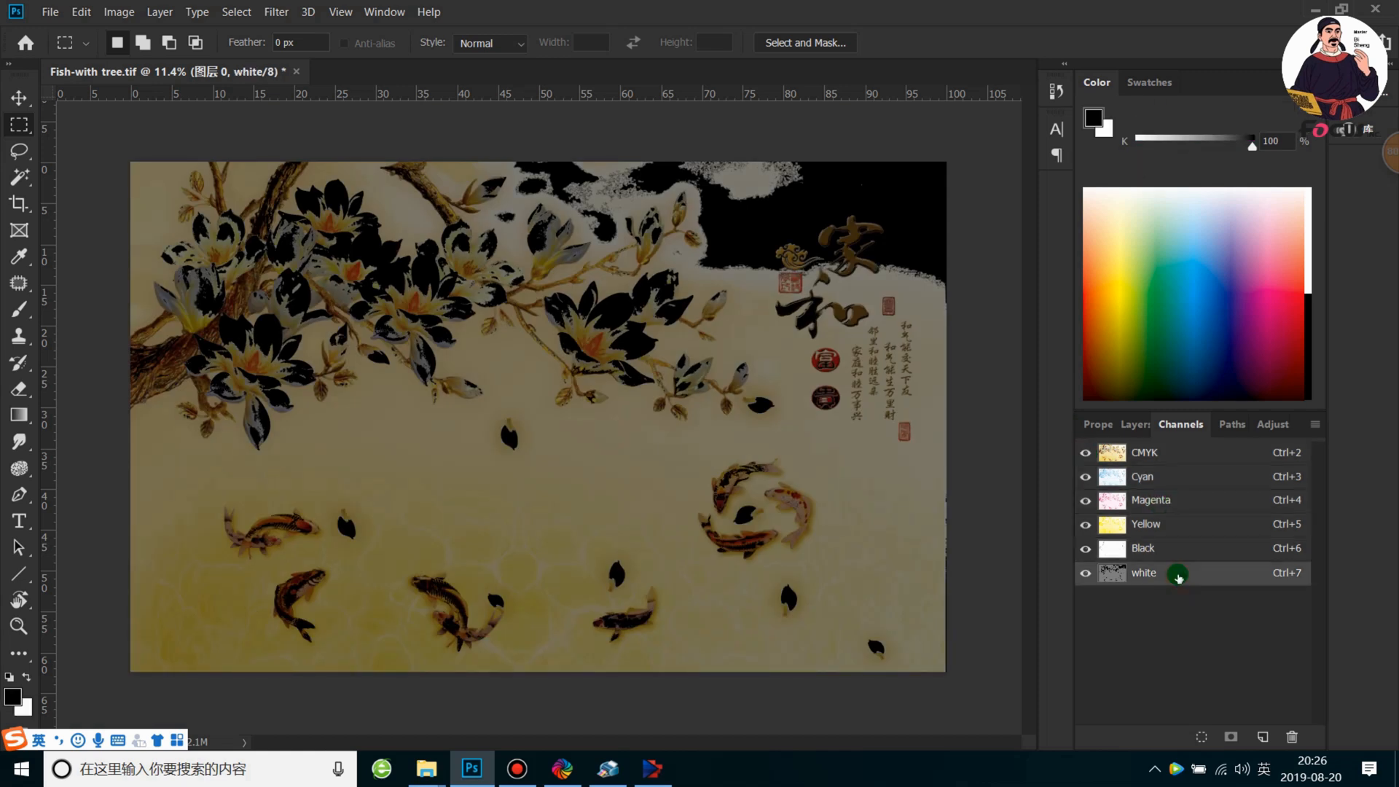
{"action": "left_click", "coordinate": [1086, 452]}
{"action": "left_click", "coordinate": [1087, 453]}
{"action": "left_click", "coordinate": [1086, 548]}
{"action": "left_click", "coordinate": [1085, 573]}
{"action": "left_click", "coordinate": [1095, 426]}
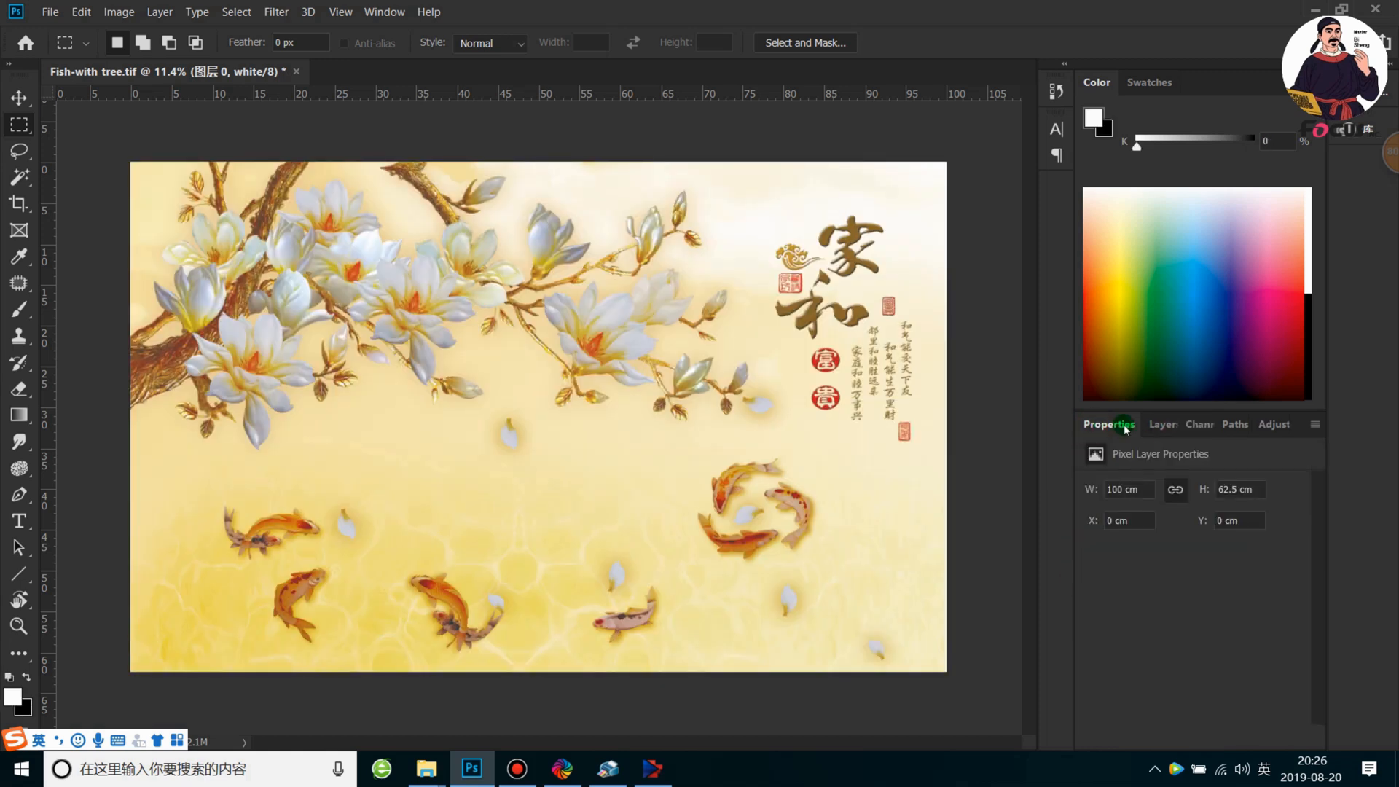
{"action": "left_click", "coordinate": [1149, 423]}
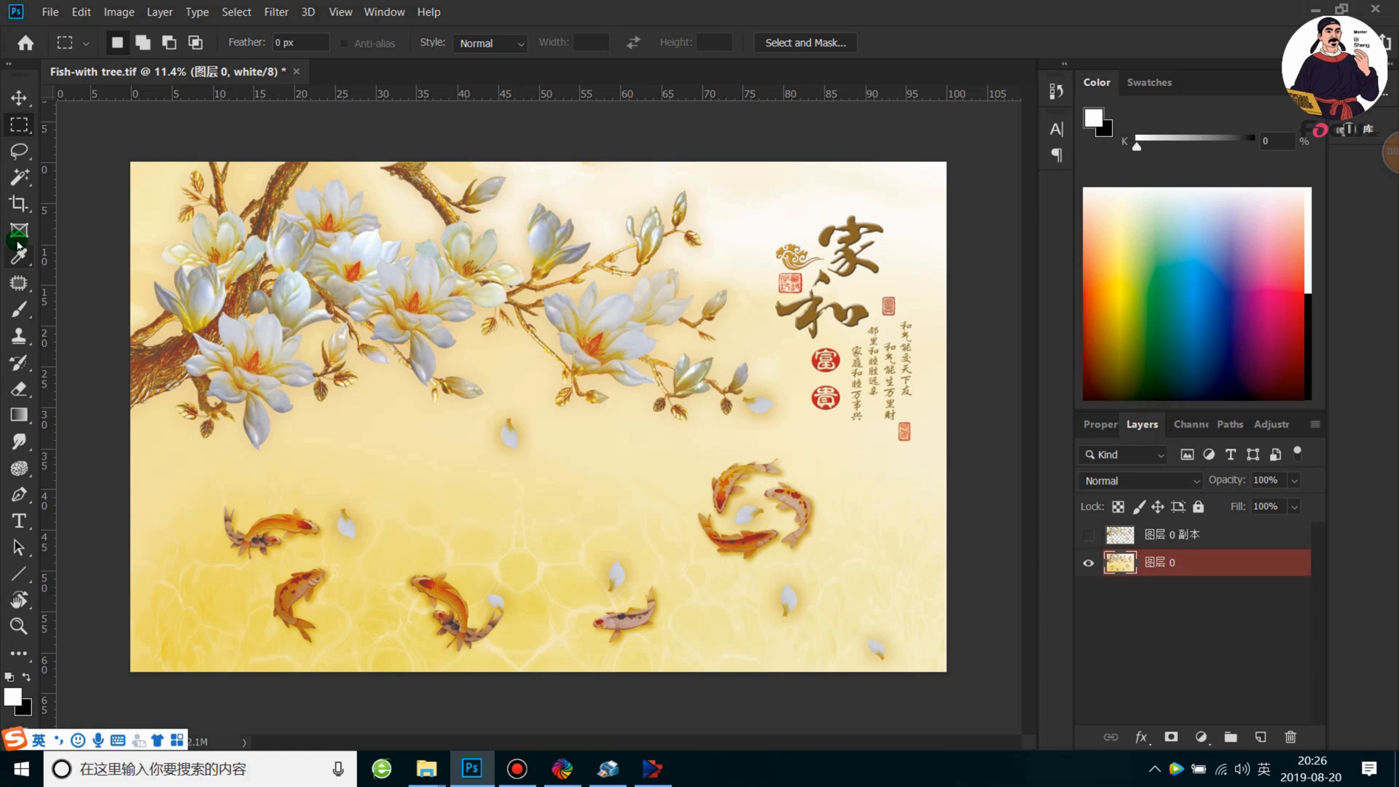
Try to select the white flower petals with the Magic Wand at tolerance 50 and extend the selection to similar colors
{"action": "right_click", "coordinate": [19, 176]}
{"action": "left_click", "coordinate": [117, 175]}
{"action": "right_click", "coordinate": [19, 176]}
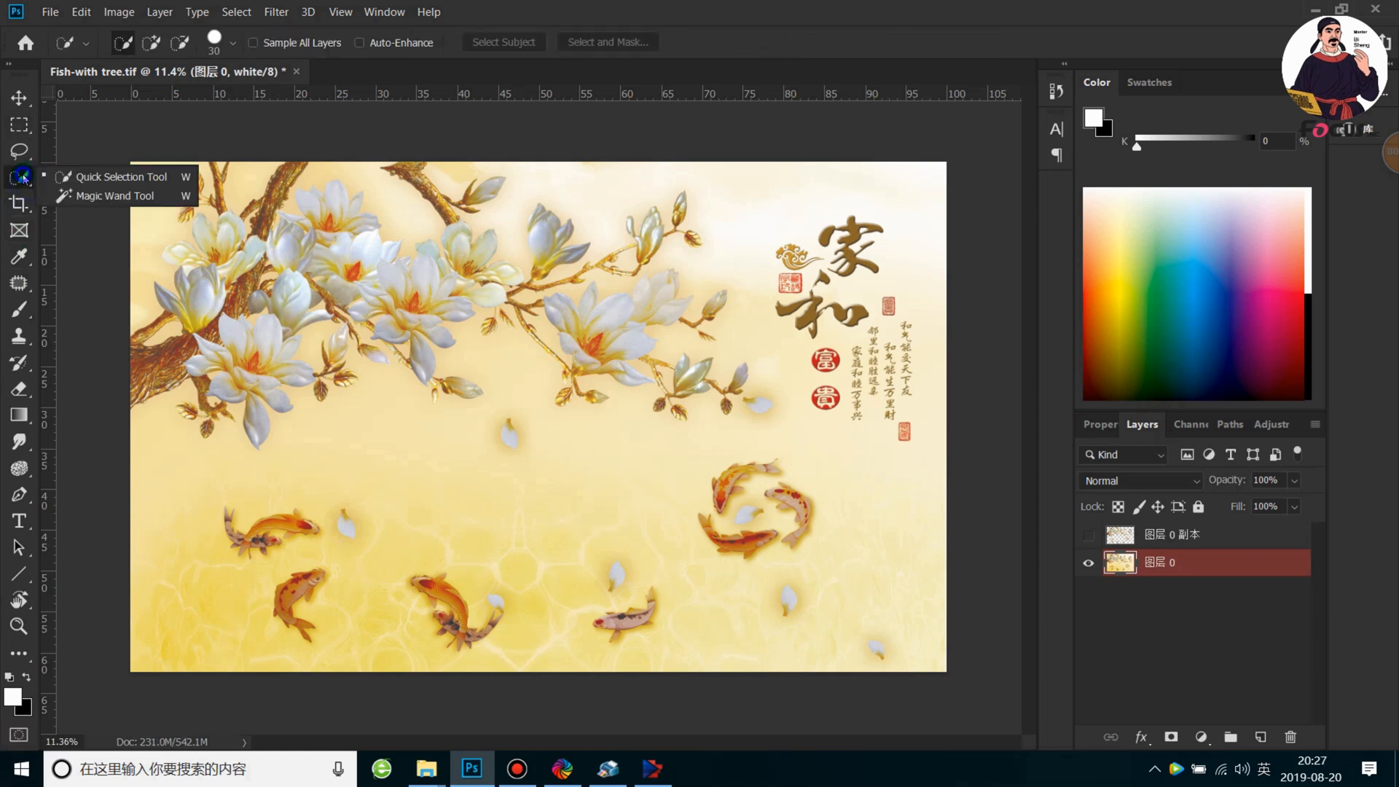
{"action": "left_click", "coordinate": [113, 193]}
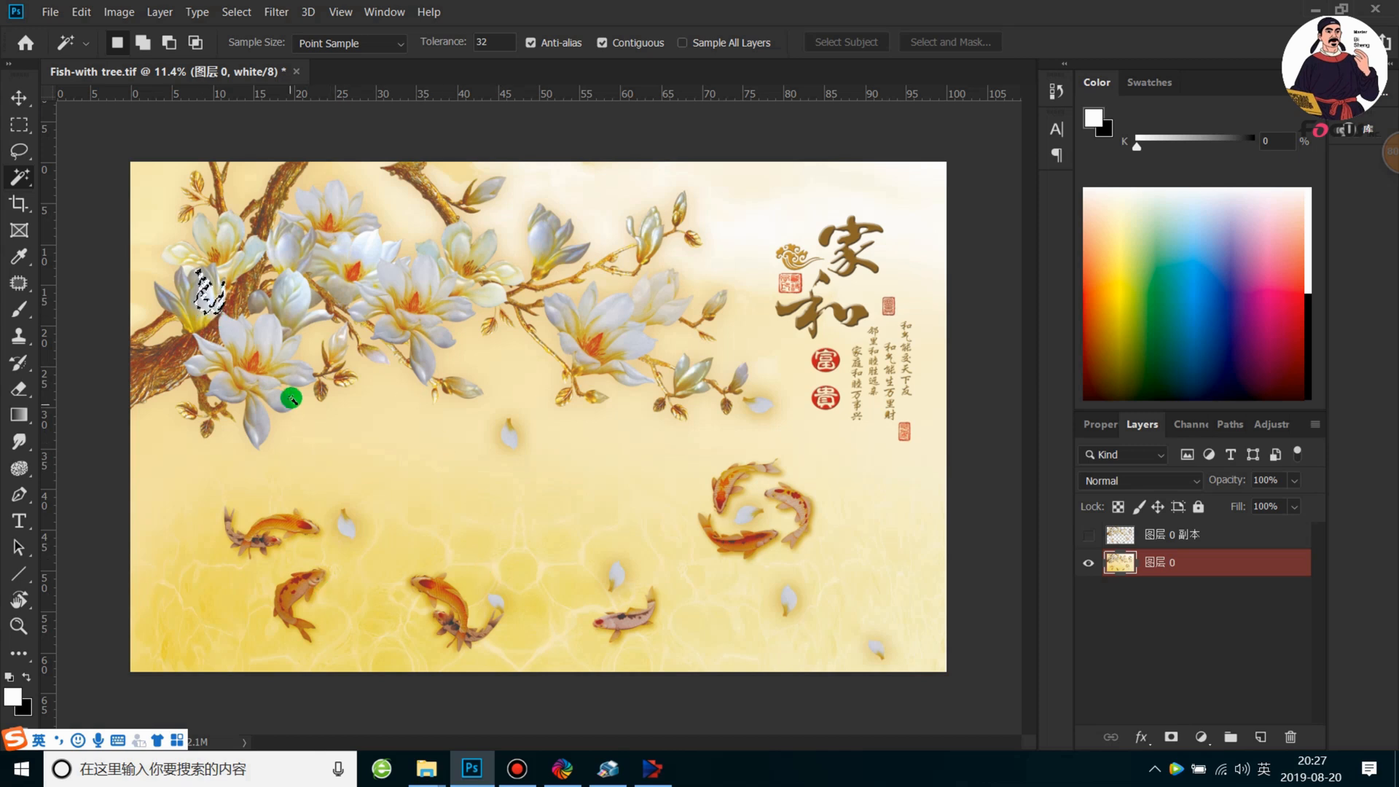
{"action": "right_click", "coordinate": [206, 295]}
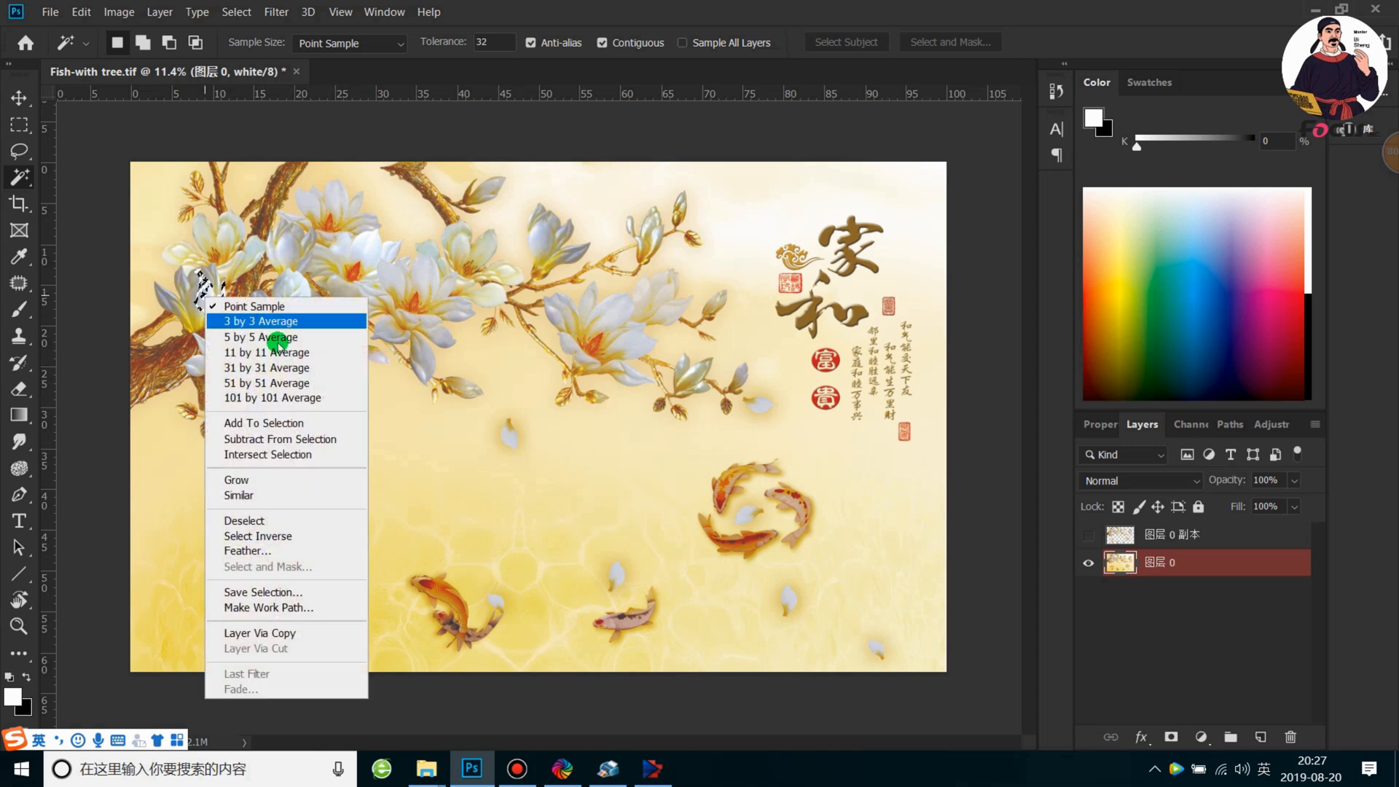
{"action": "left_click", "coordinate": [281, 264]}
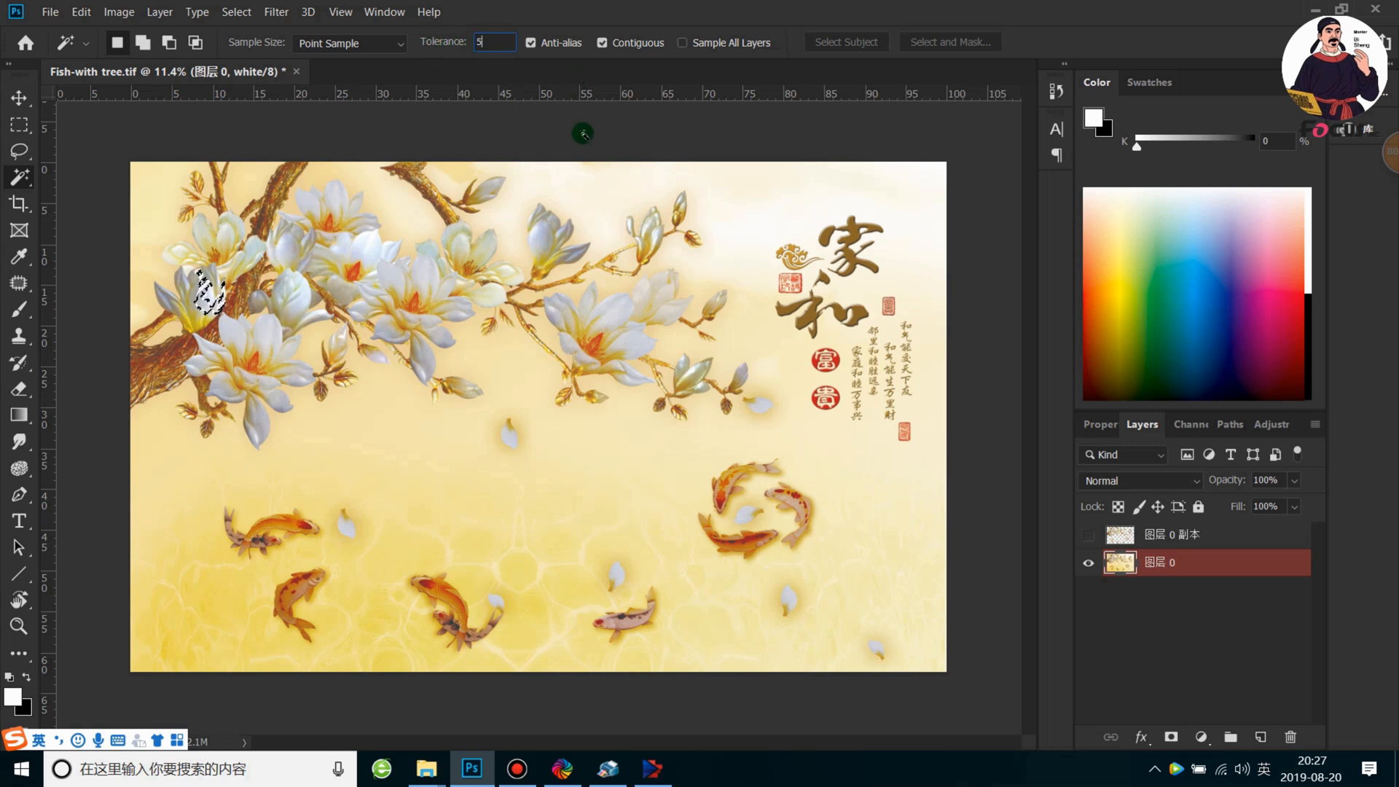
{"action": "left_click", "coordinate": [427, 275]}
{"action": "right_click", "coordinate": [430, 274]}
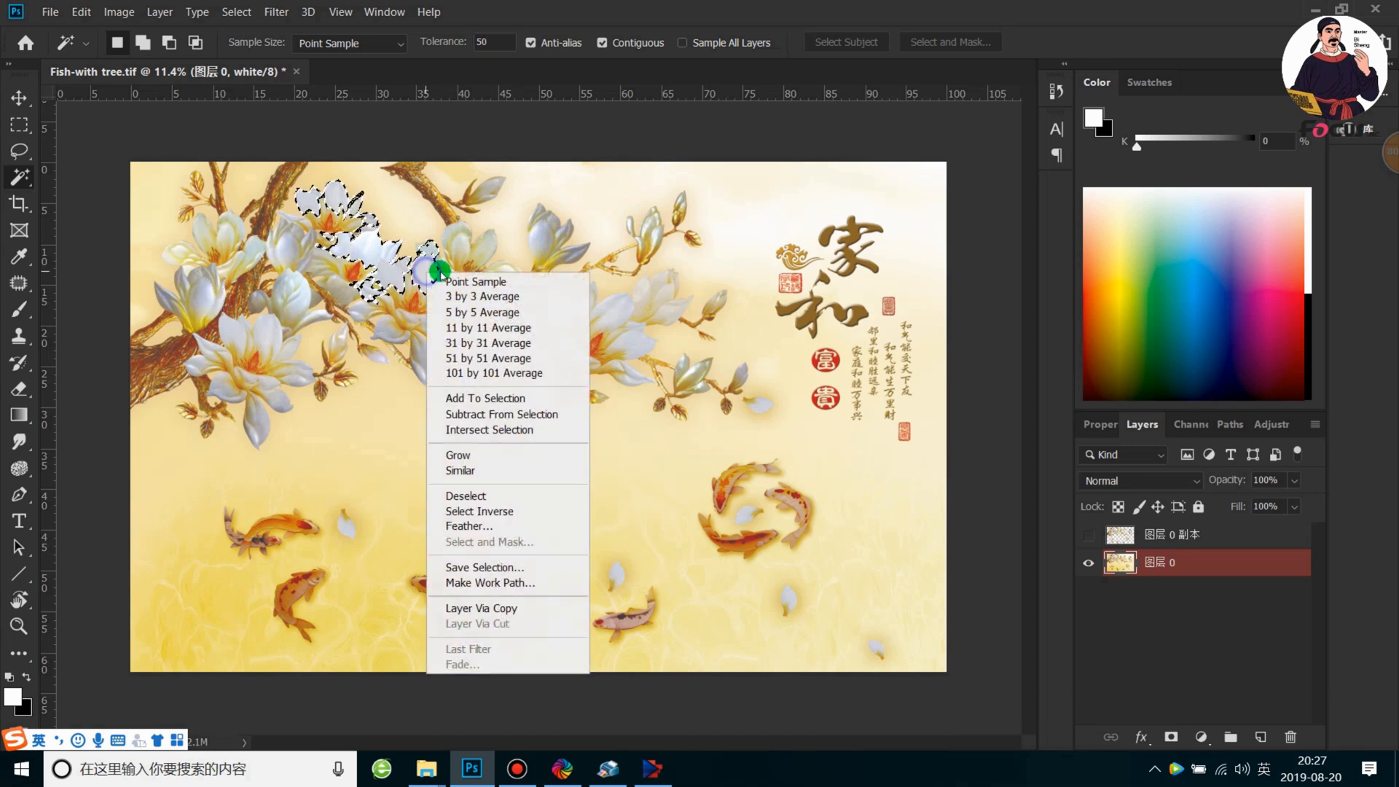
{"action": "left_click", "coordinate": [460, 470]}
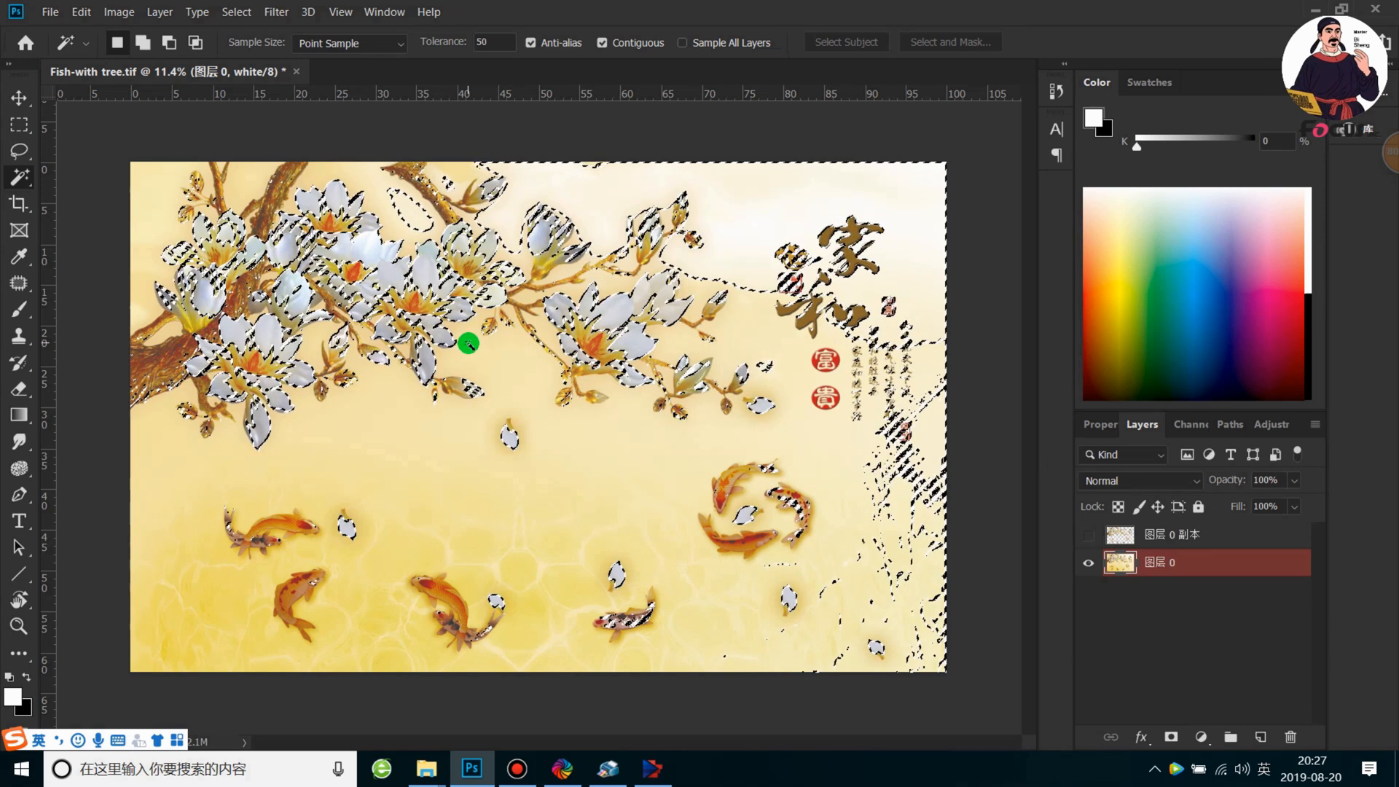
Try to subtract the pale background along the artwork's upper edge with elliptical and rectangular marquees, then deselect everything
{"action": "left_click", "coordinate": [26, 124]}
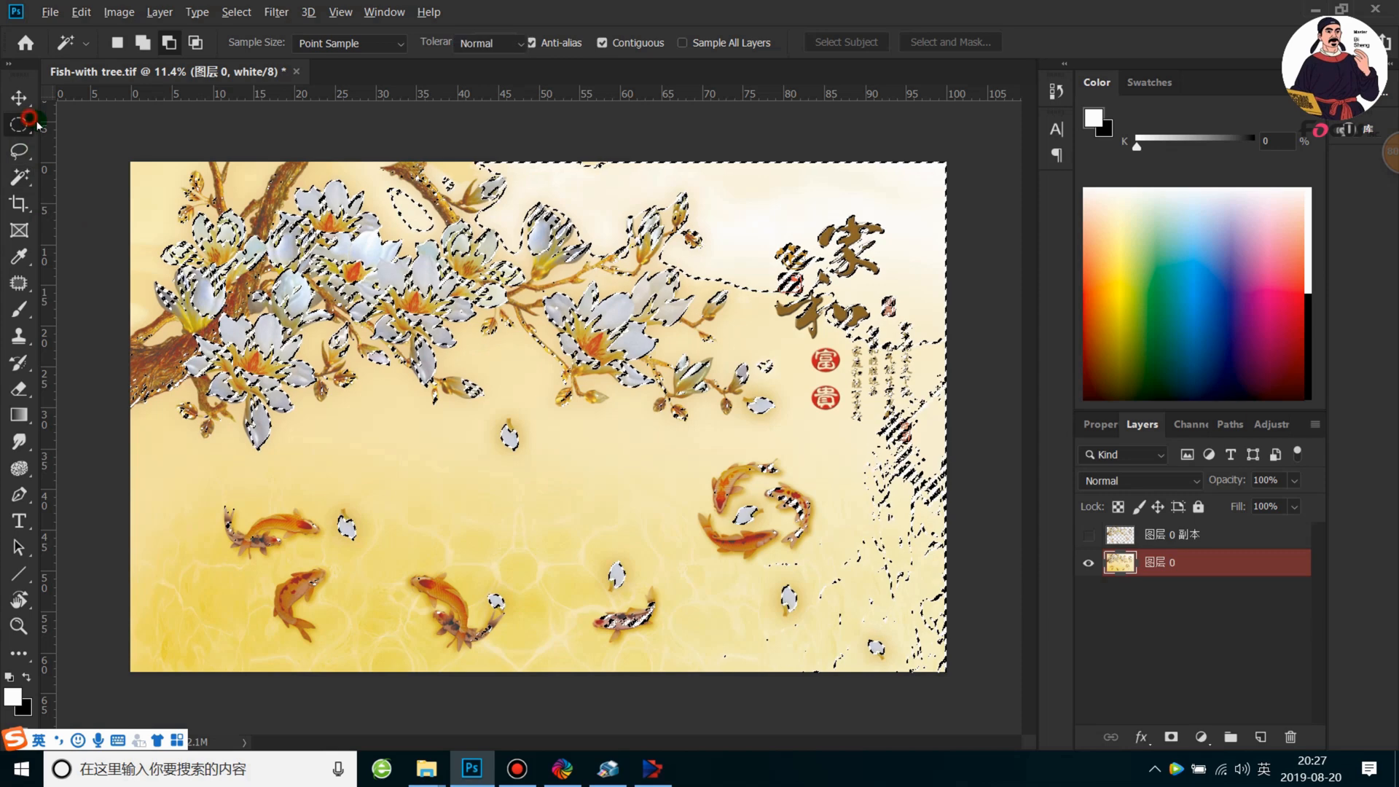
{"action": "left_click_drag", "start_coordinate": [449, 152], "coordinate": [653, 194]}
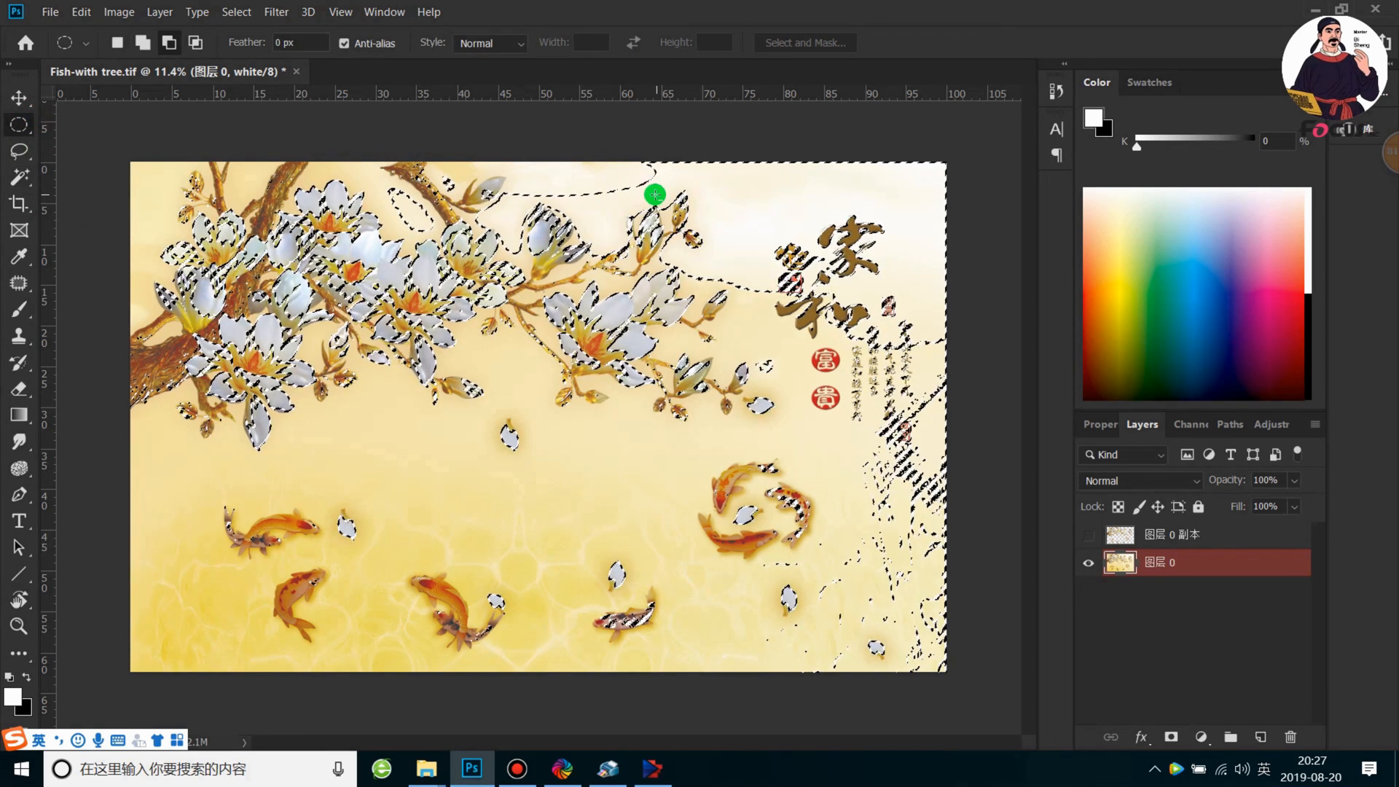
{"action": "right_click", "coordinate": [19, 125]}
{"action": "left_click", "coordinate": [70, 124]}
{"action": "left_click_drag", "start_coordinate": [520, 140], "coordinate": [990, 191]}
{"action": "left_click_drag", "start_coordinate": [571, 169], "coordinate": [618, 218]}
{"action": "left_click_drag", "start_coordinate": [678, 162], "coordinate": [954, 210]}
{"action": "left_click_drag", "start_coordinate": [887, 181], "coordinate": [980, 286]}
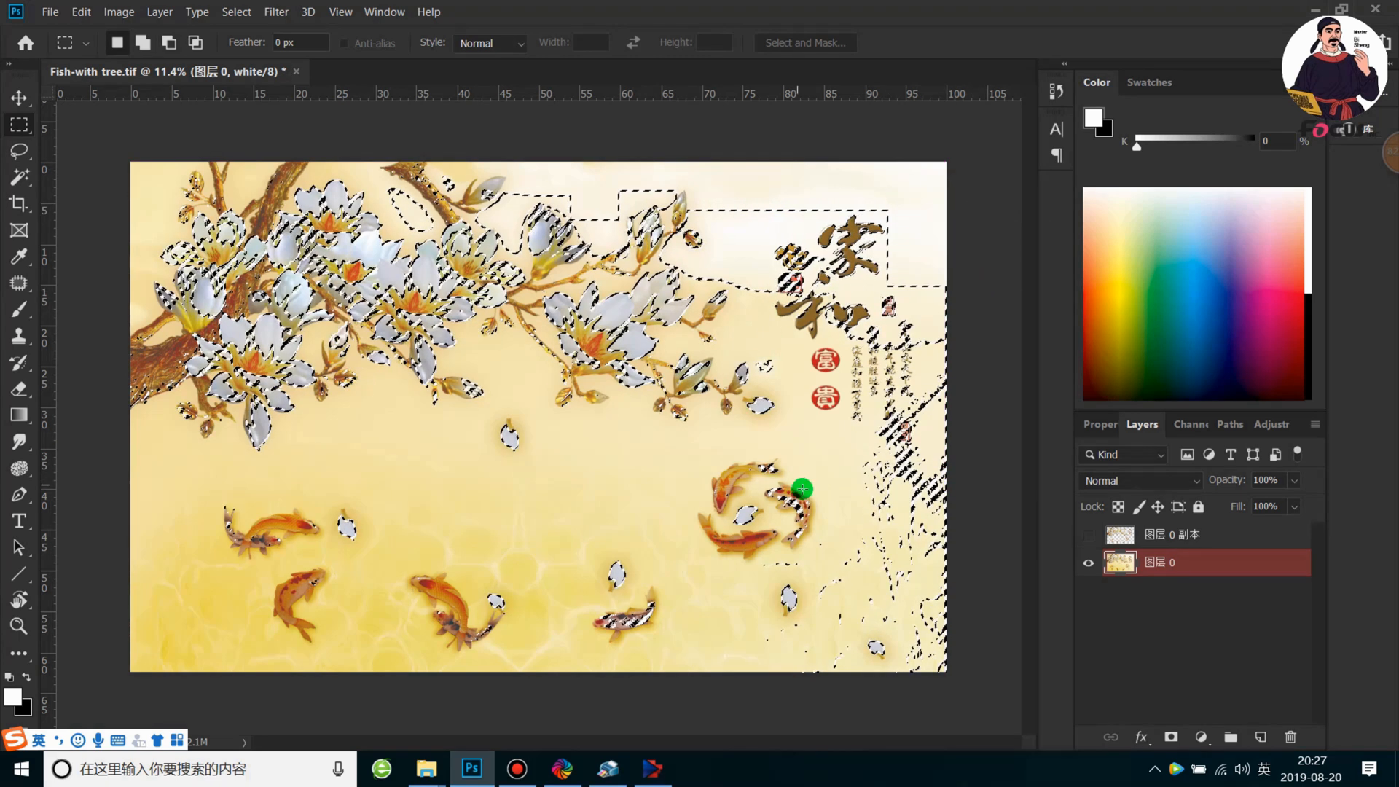
{"action": "left_click", "coordinate": [611, 380]}
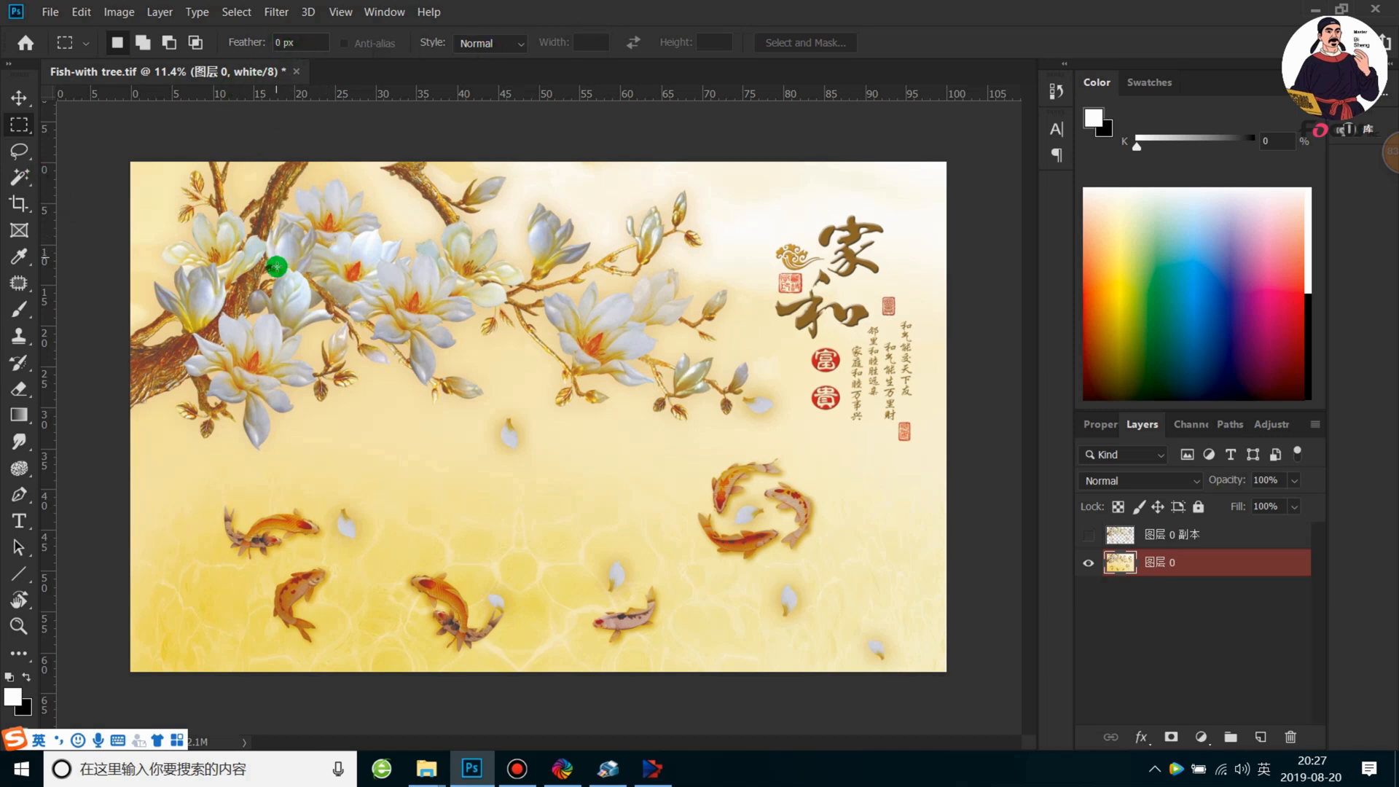
Select a white petal with the Magic Wand at tolerance 35 and extend the selection to similar colors
{"action": "right_click", "coordinate": [19, 177]}
{"action": "left_click", "coordinate": [109, 196]}
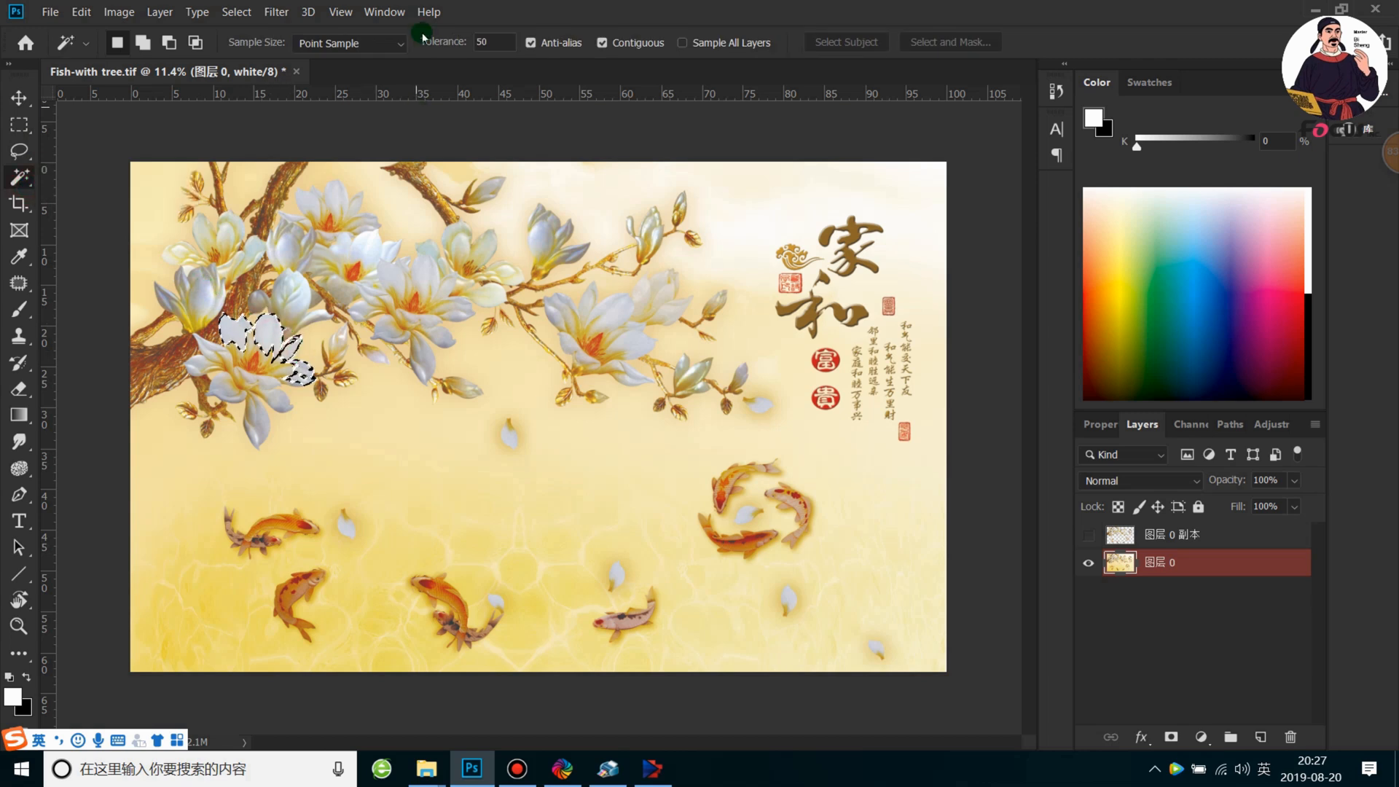
{"action": "left_click", "coordinate": [494, 43]}
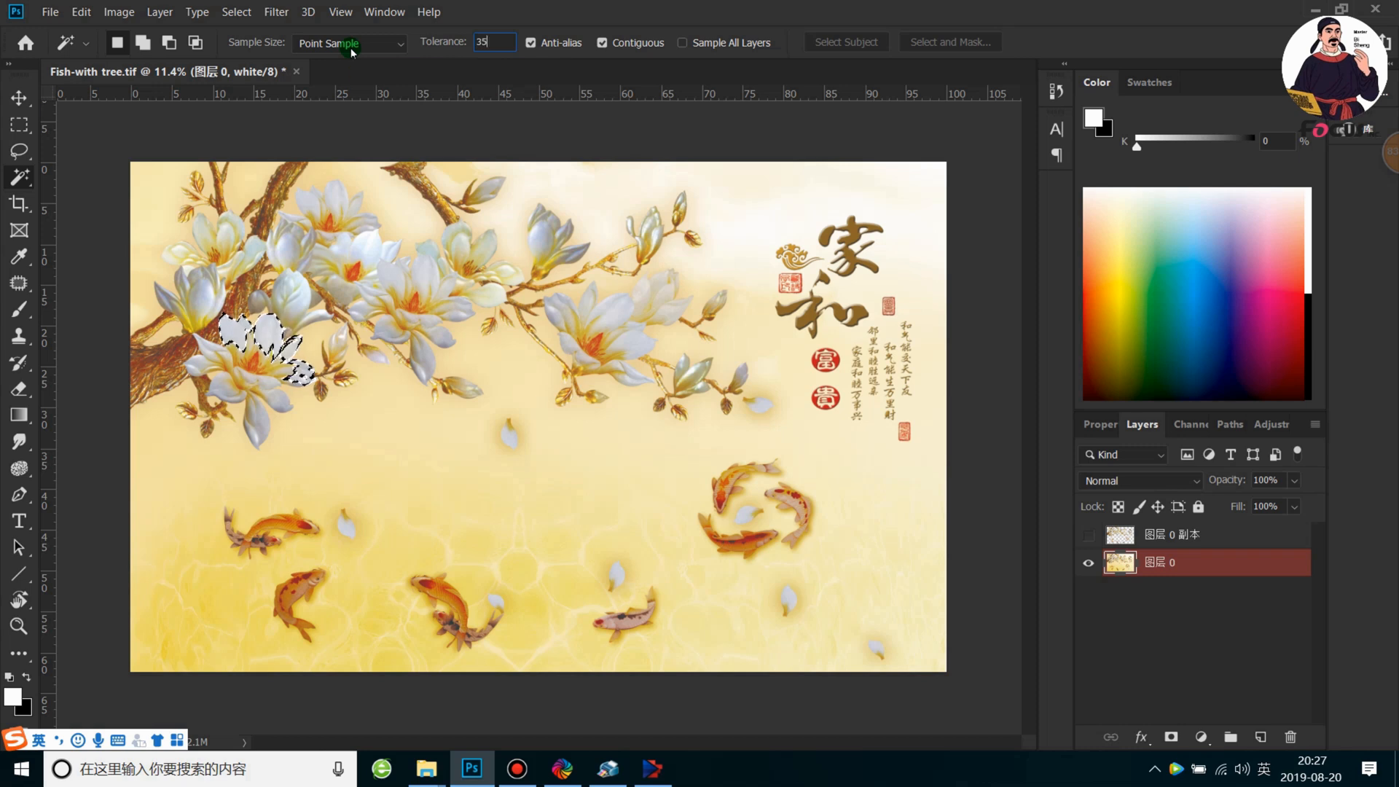
{"action": "left_click", "coordinate": [306, 297]}
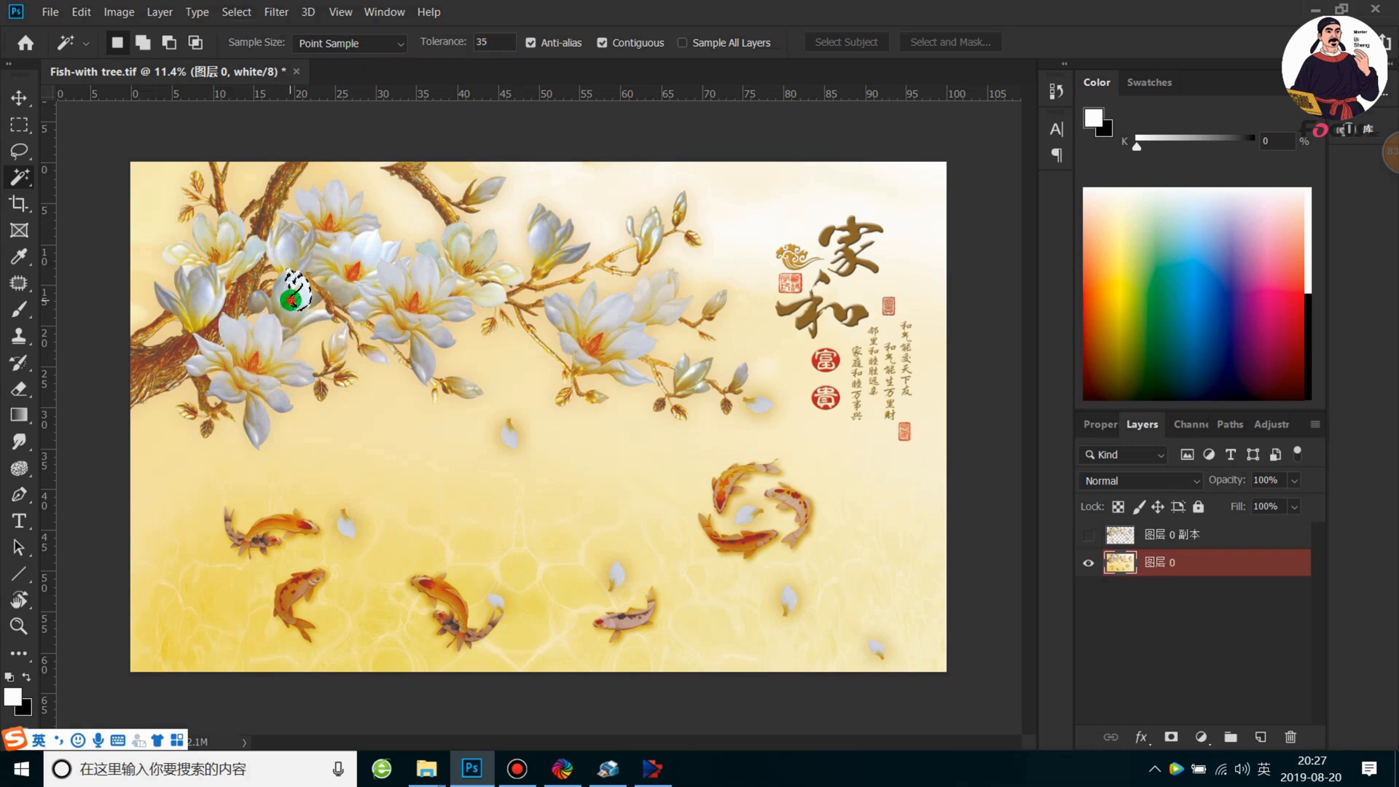
{"action": "right_click", "coordinate": [295, 306]}
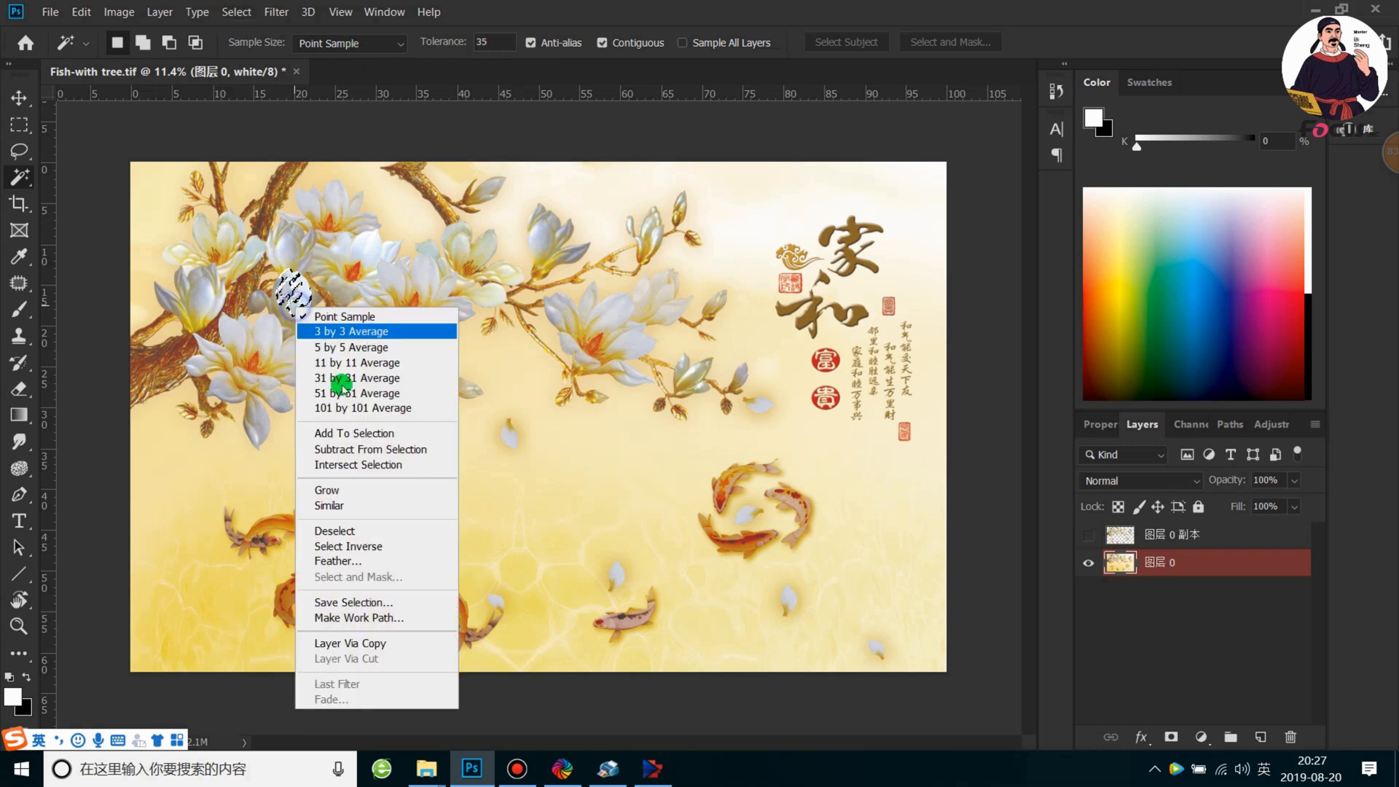
{"action": "left_click", "coordinate": [344, 505]}
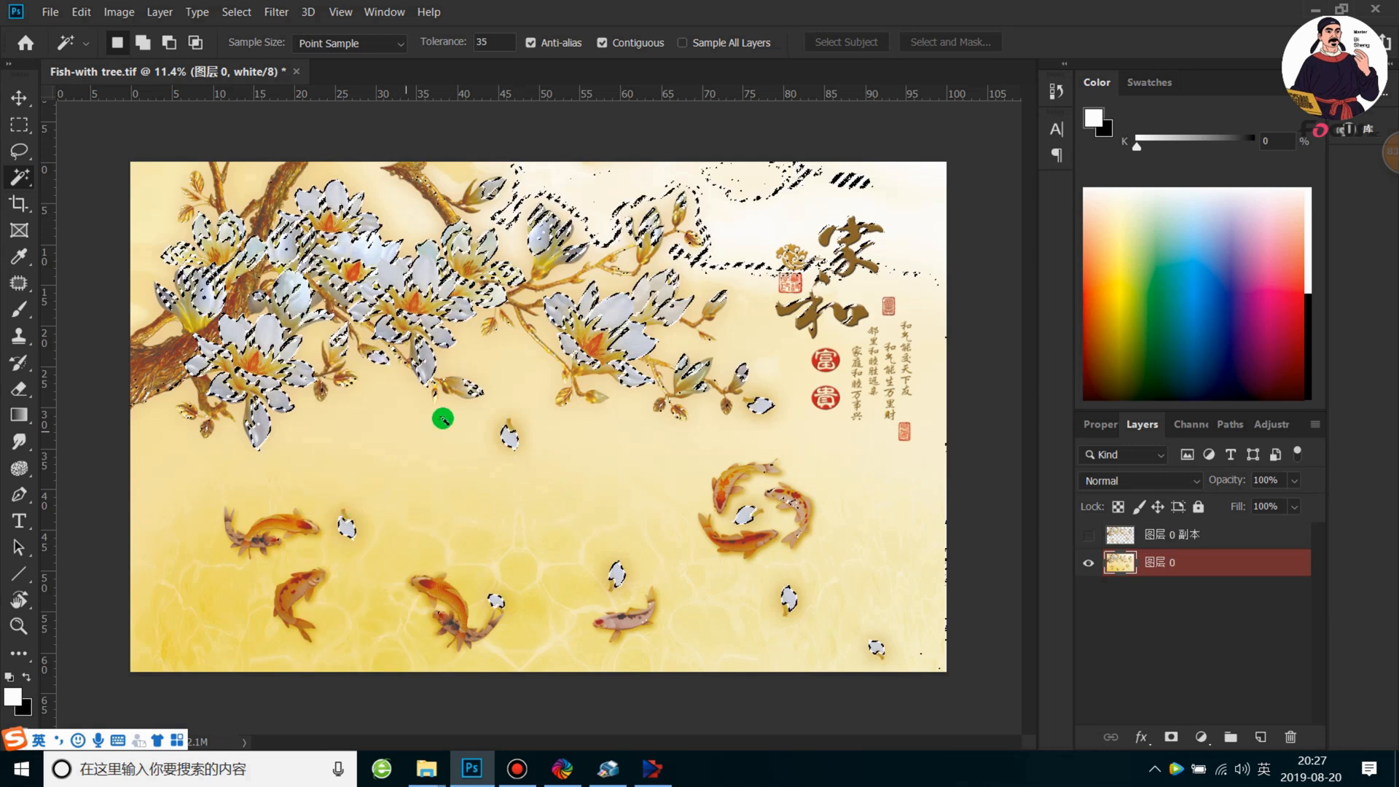
Add the koi in the lower part of the artwork to the petal selection with the Magic Wand
{"action": "key", "text": "ctrl+plus"}
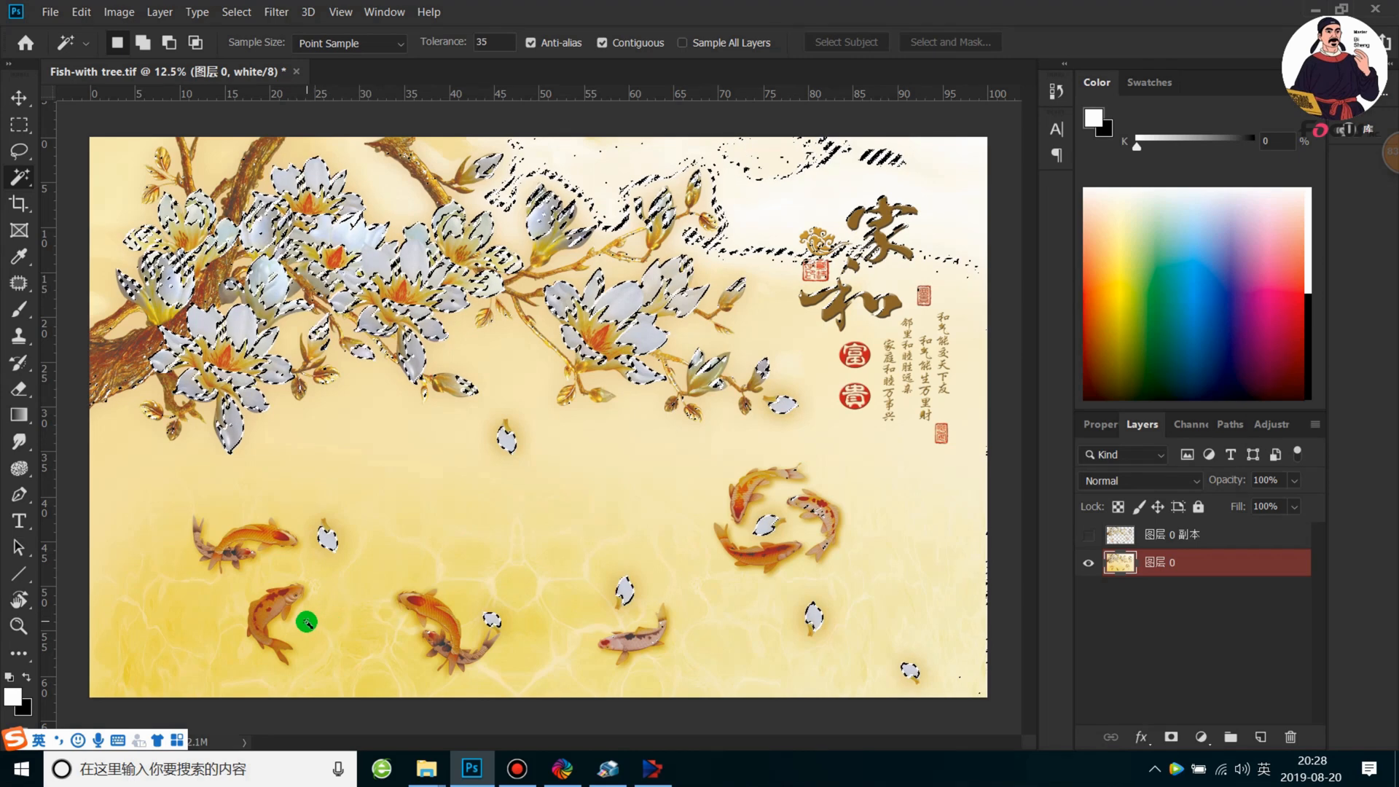
{"action": "scroll", "coordinate": [328, 554], "scroll_direction": "up", "scroll_amount": 3}
{"action": "left_click_drag", "start_coordinate": [472, 425], "coordinate": [569, 334]}
{"action": "key", "text": "shift"}
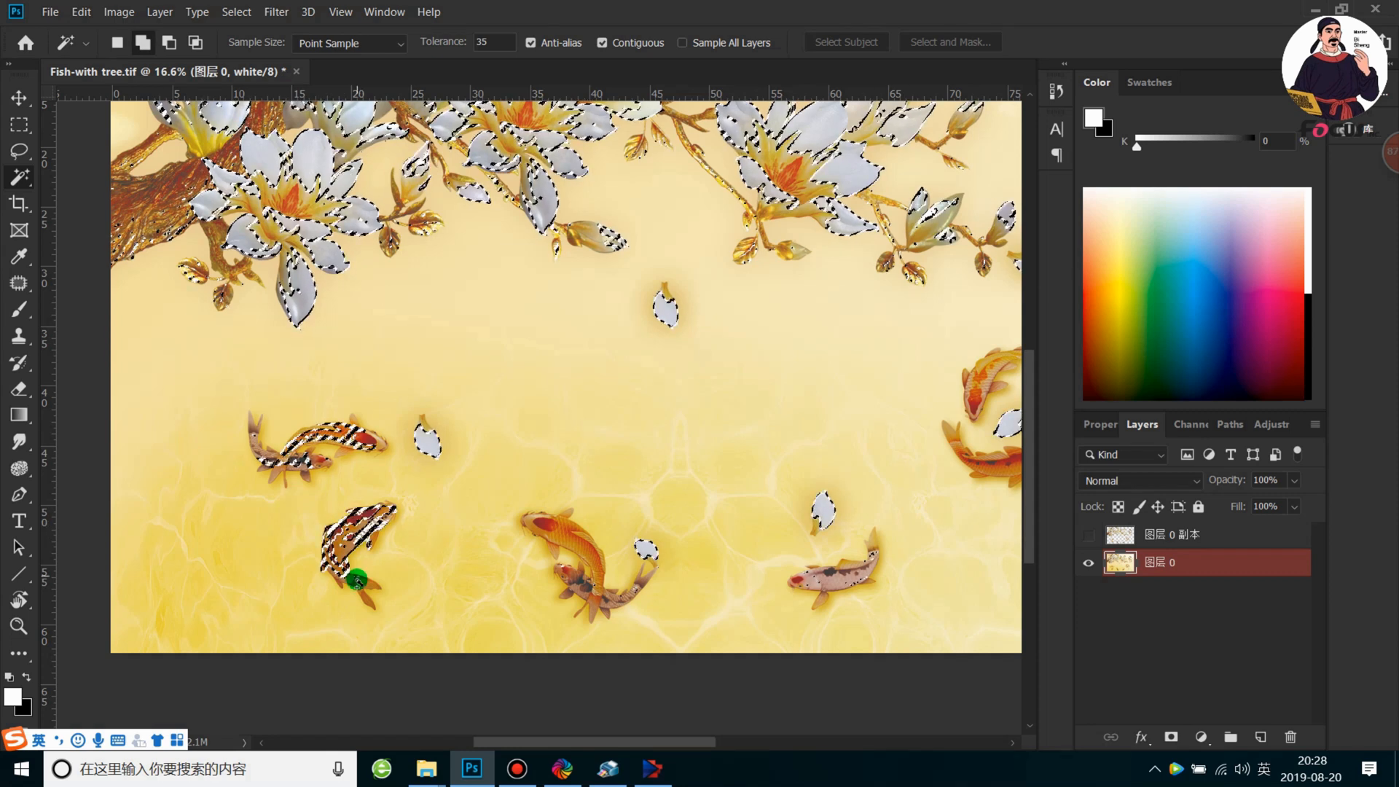
{"action": "left_click", "coordinate": [576, 552]}
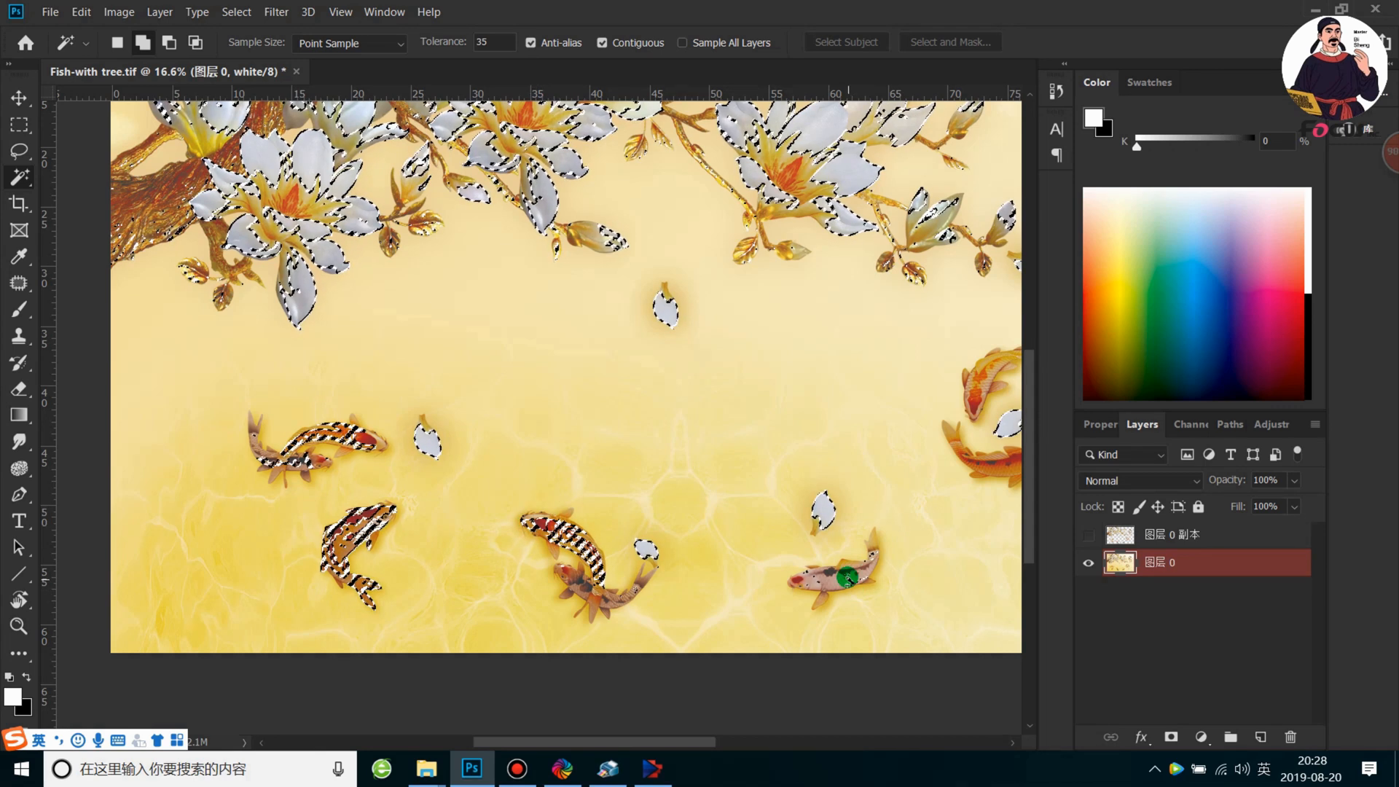
{"action": "left_click", "coordinate": [834, 577]}
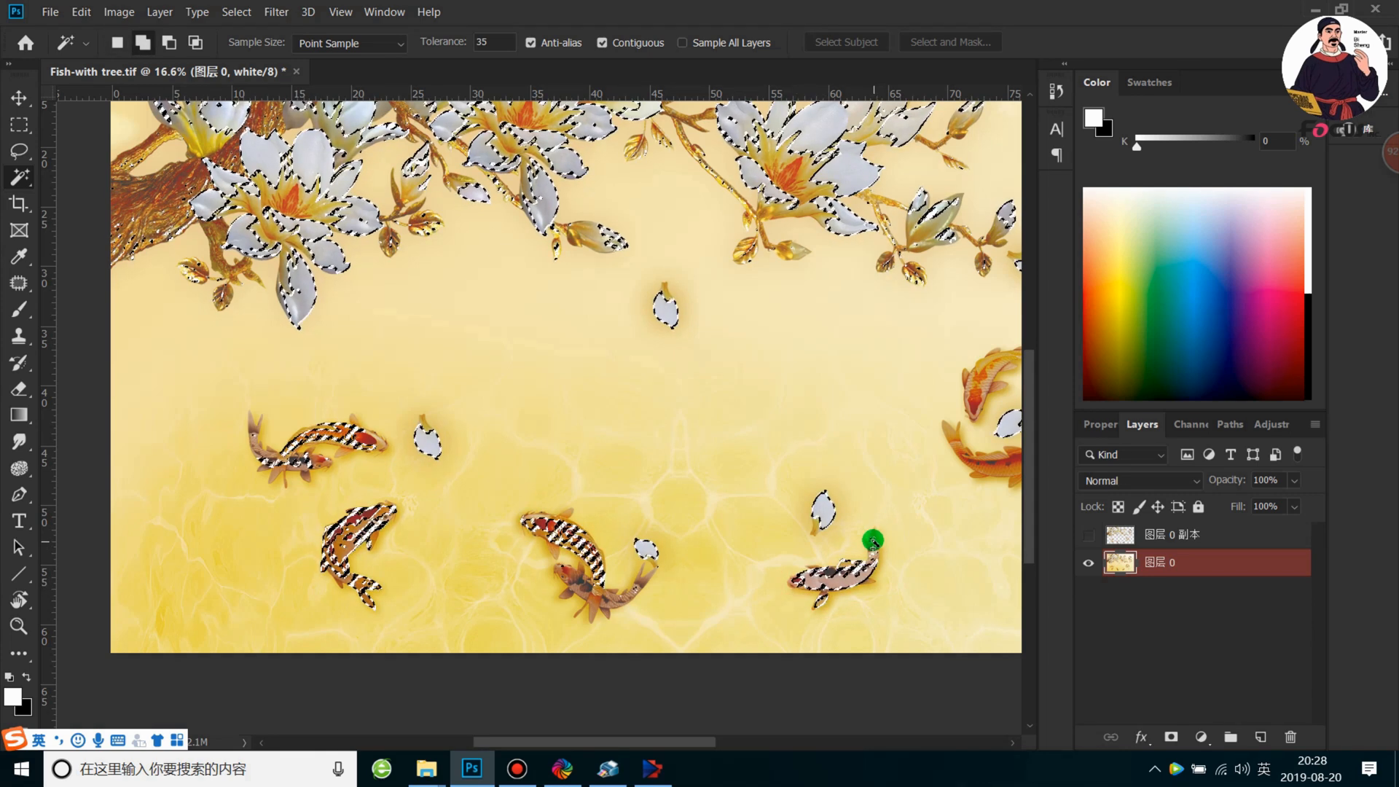
{"action": "left_click_drag", "start_coordinate": [924, 471], "coordinate": [640, 500]}
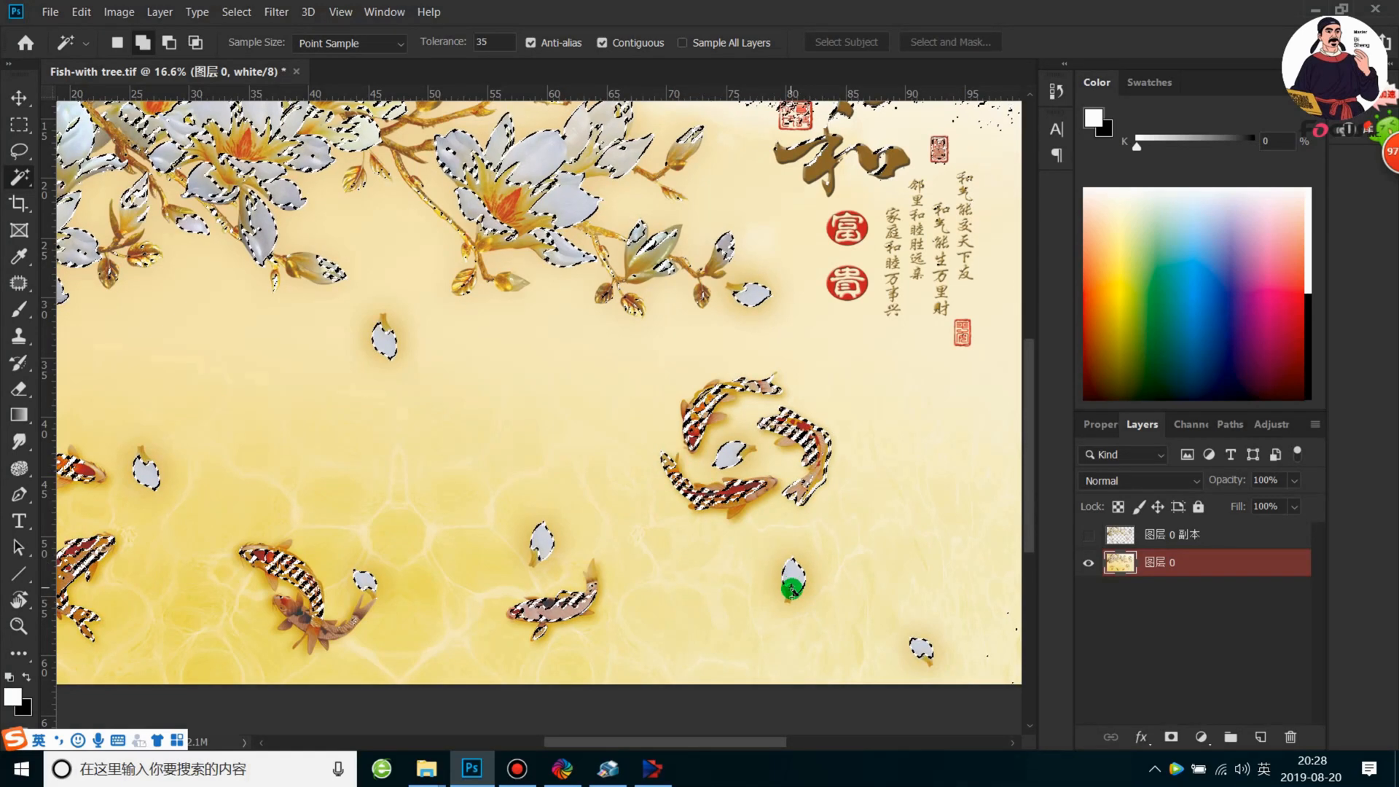
Add the large brown calligraphy characters to the selection with the Magic Wand
{"action": "scroll", "coordinate": [874, 416], "scroll_direction": "down", "scroll_amount": 6}
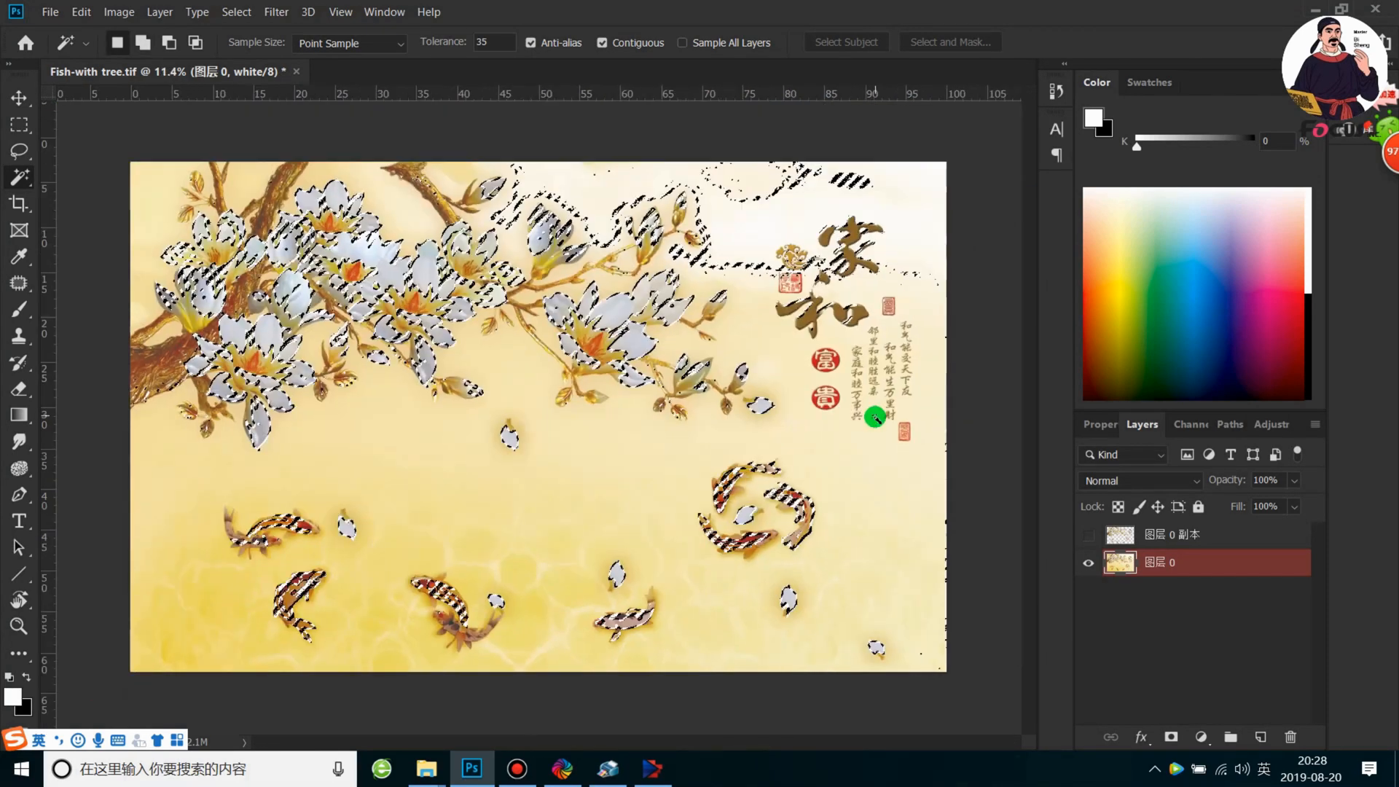
{"action": "scroll", "coordinate": [749, 400], "scroll_direction": "up", "scroll_amount": 3}
{"action": "scroll", "coordinate": [750, 397], "scroll_direction": "up", "scroll_amount": 1}
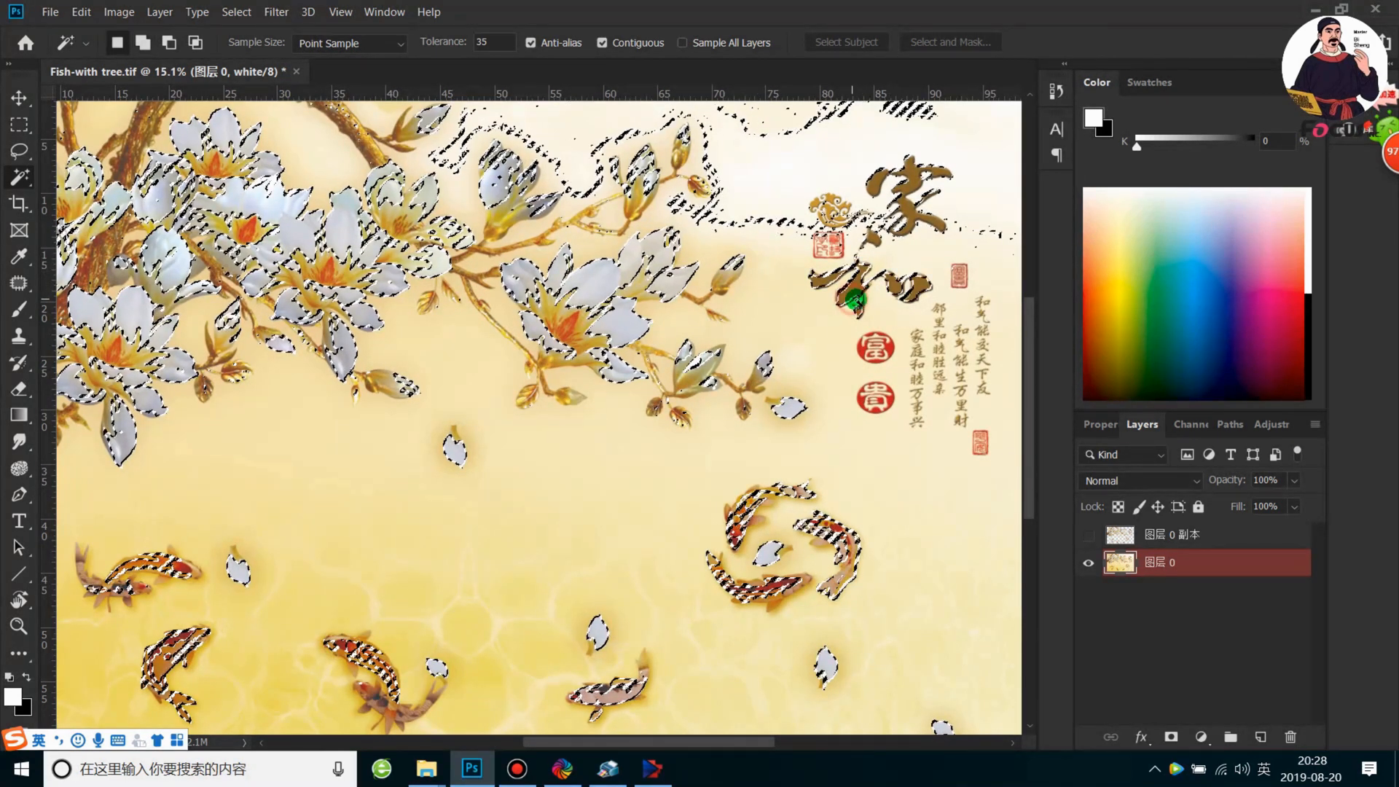
{"action": "scroll", "coordinate": [900, 222], "scroll_direction": "down", "scroll_amount": 4}
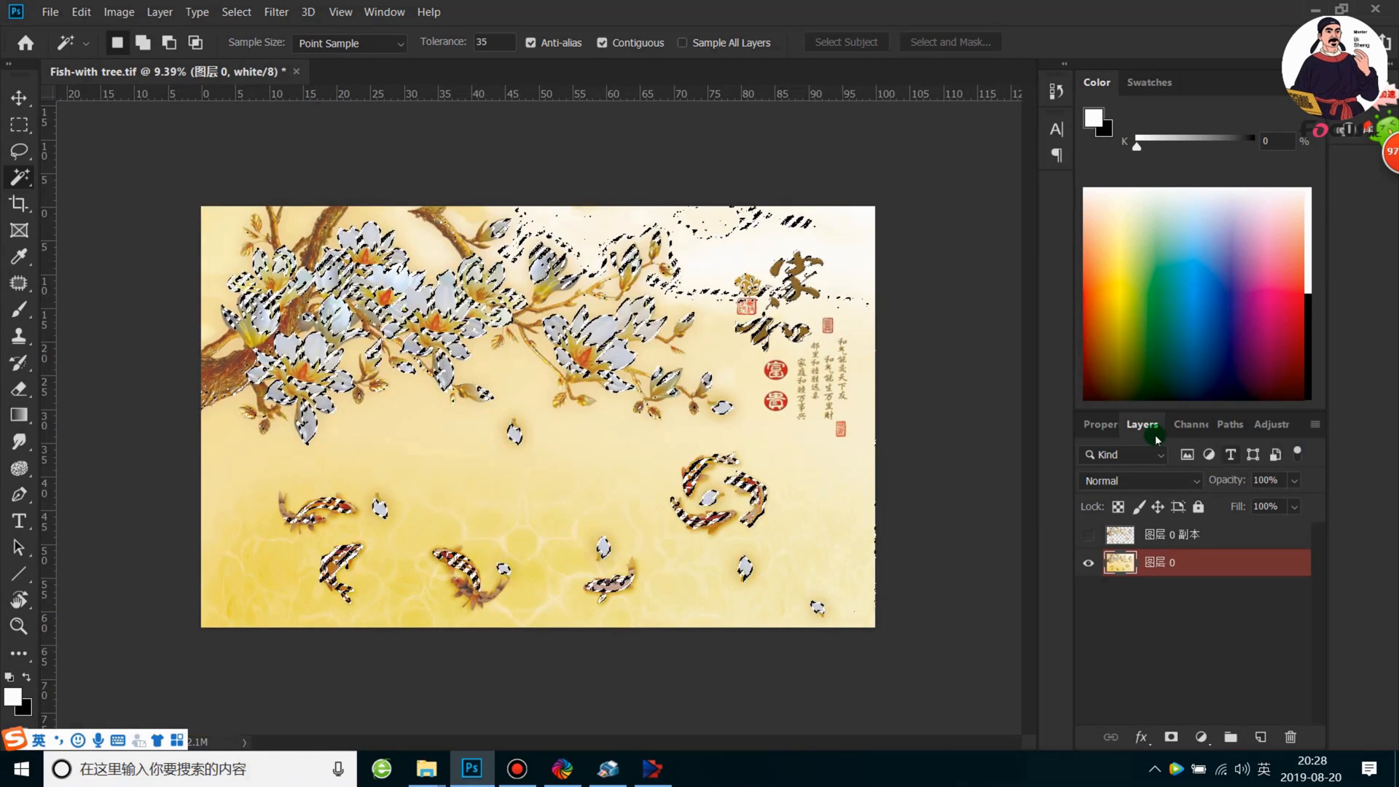
Start a new spot channel from the current selection and open its ink color for editing
{"action": "left_click", "coordinate": [1203, 426]}
{"action": "left_click", "coordinate": [1313, 429]}
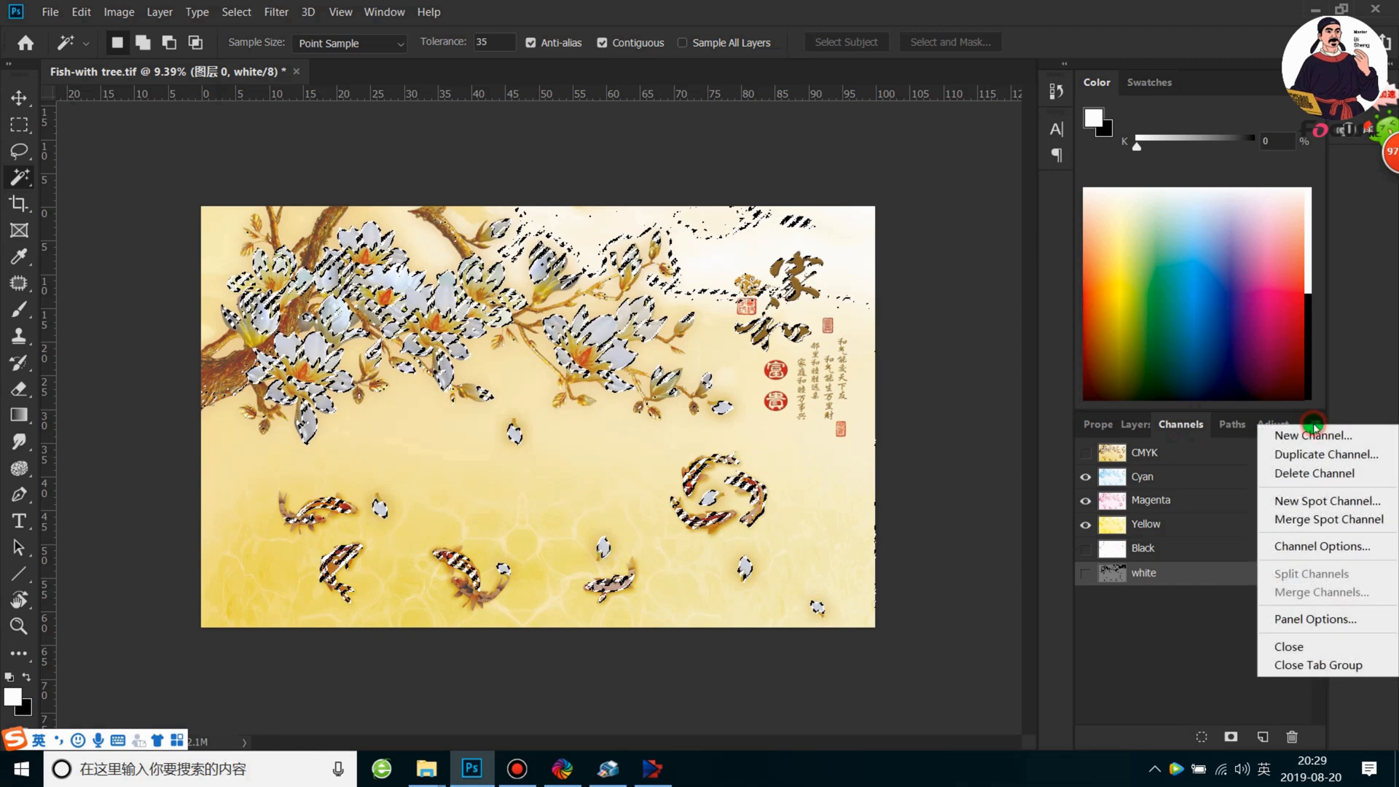
{"action": "left_click", "coordinate": [1315, 503]}
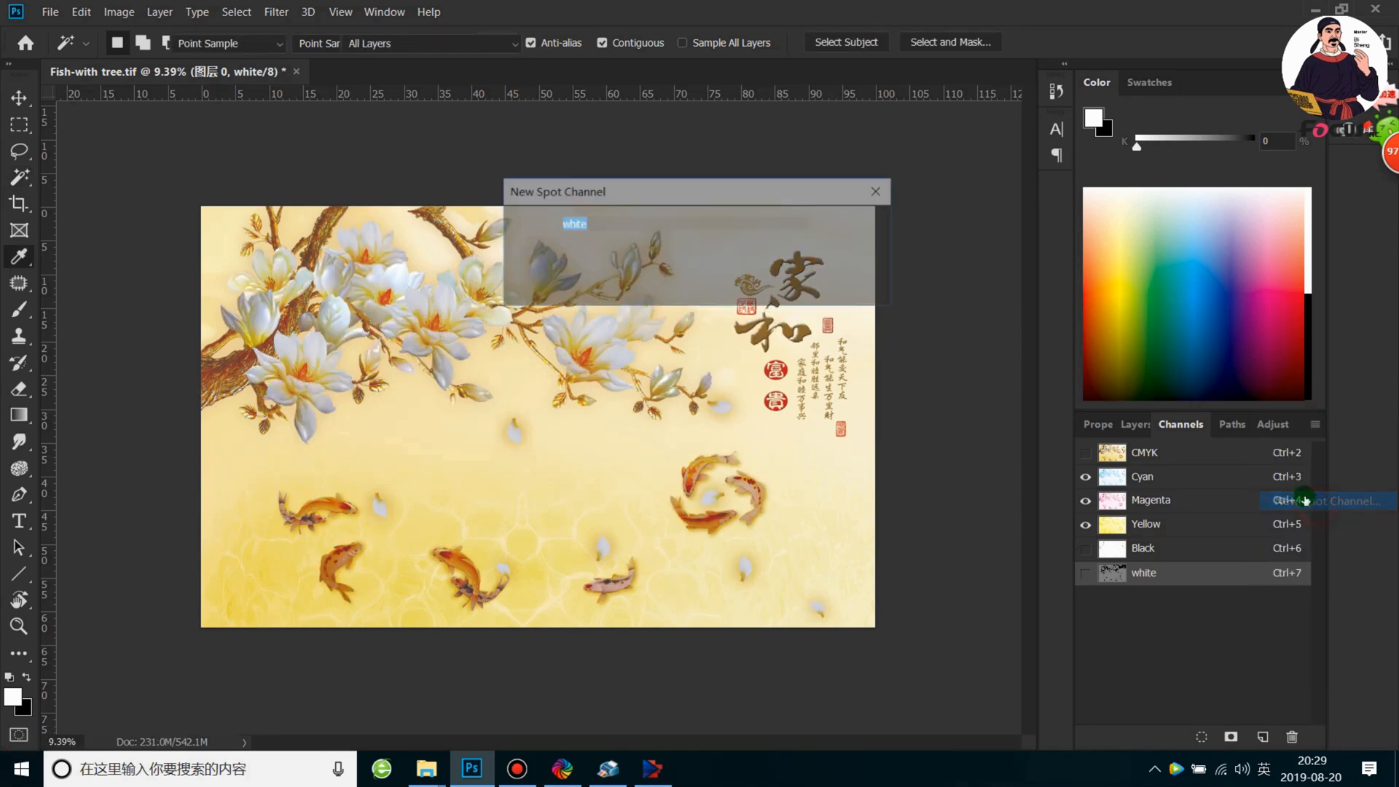
{"action": "left_click", "coordinate": [572, 277]}
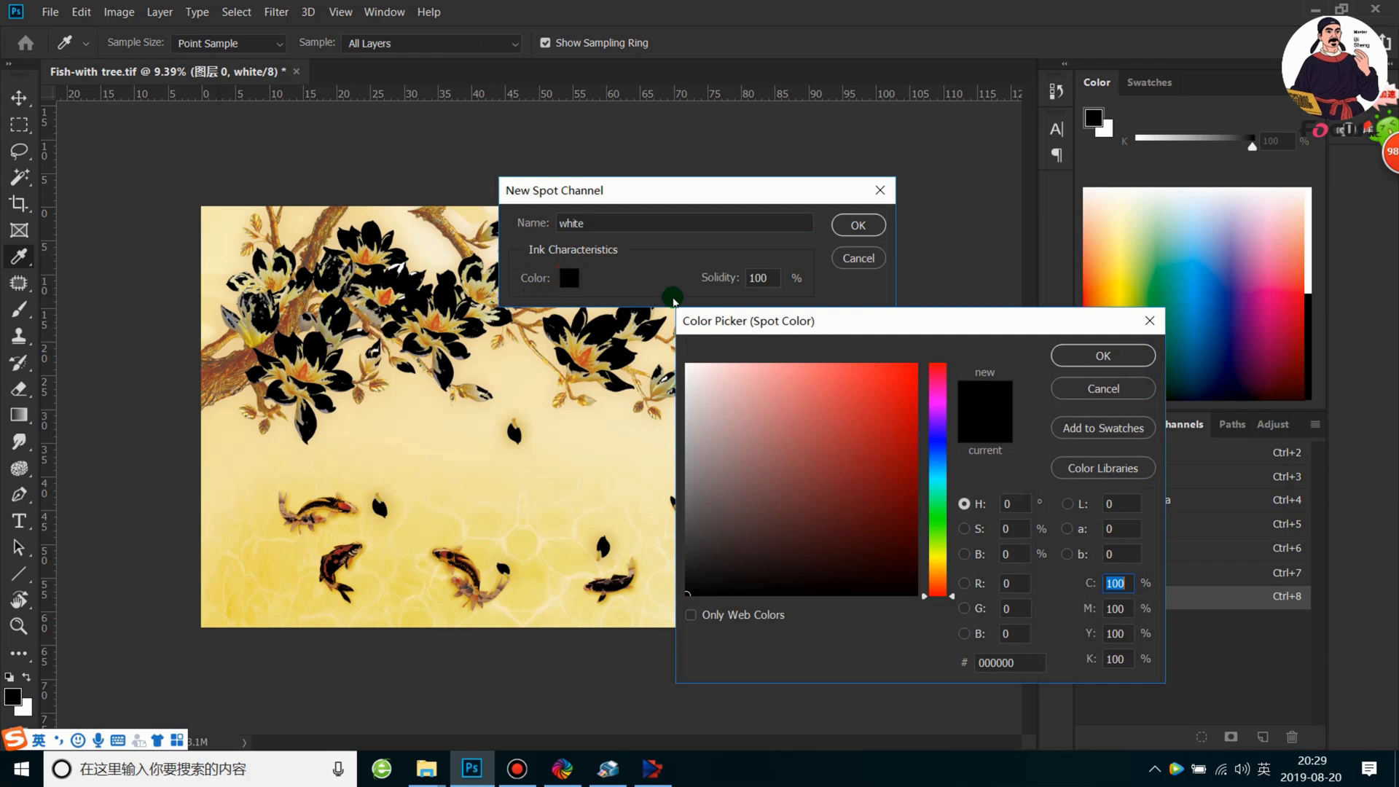
Try a bright red as the spot ink color and return the color to black
{"action": "left_click_drag", "start_coordinate": [858, 559], "coordinate": [893, 375]}
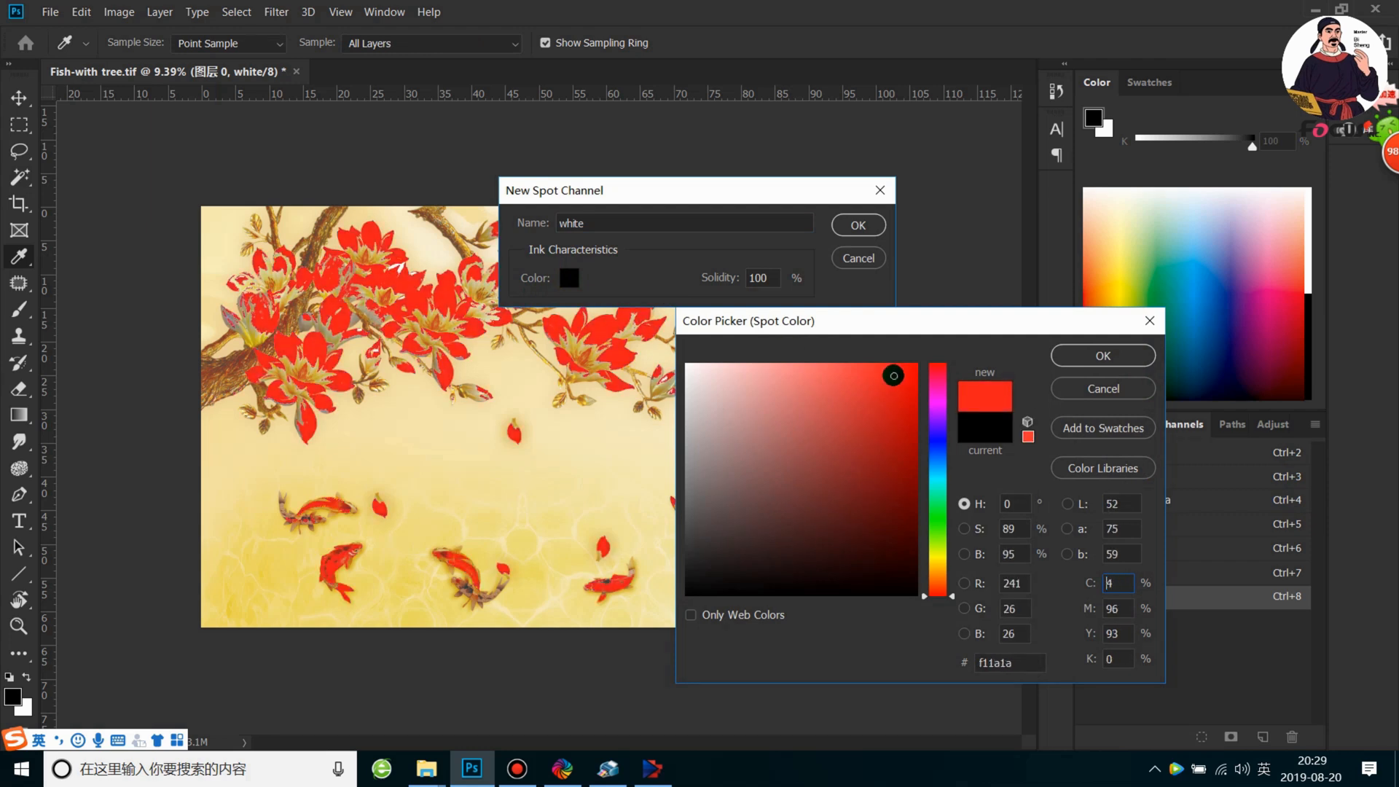
{"action": "left_click_drag", "start_coordinate": [894, 375], "coordinate": [684, 595]}
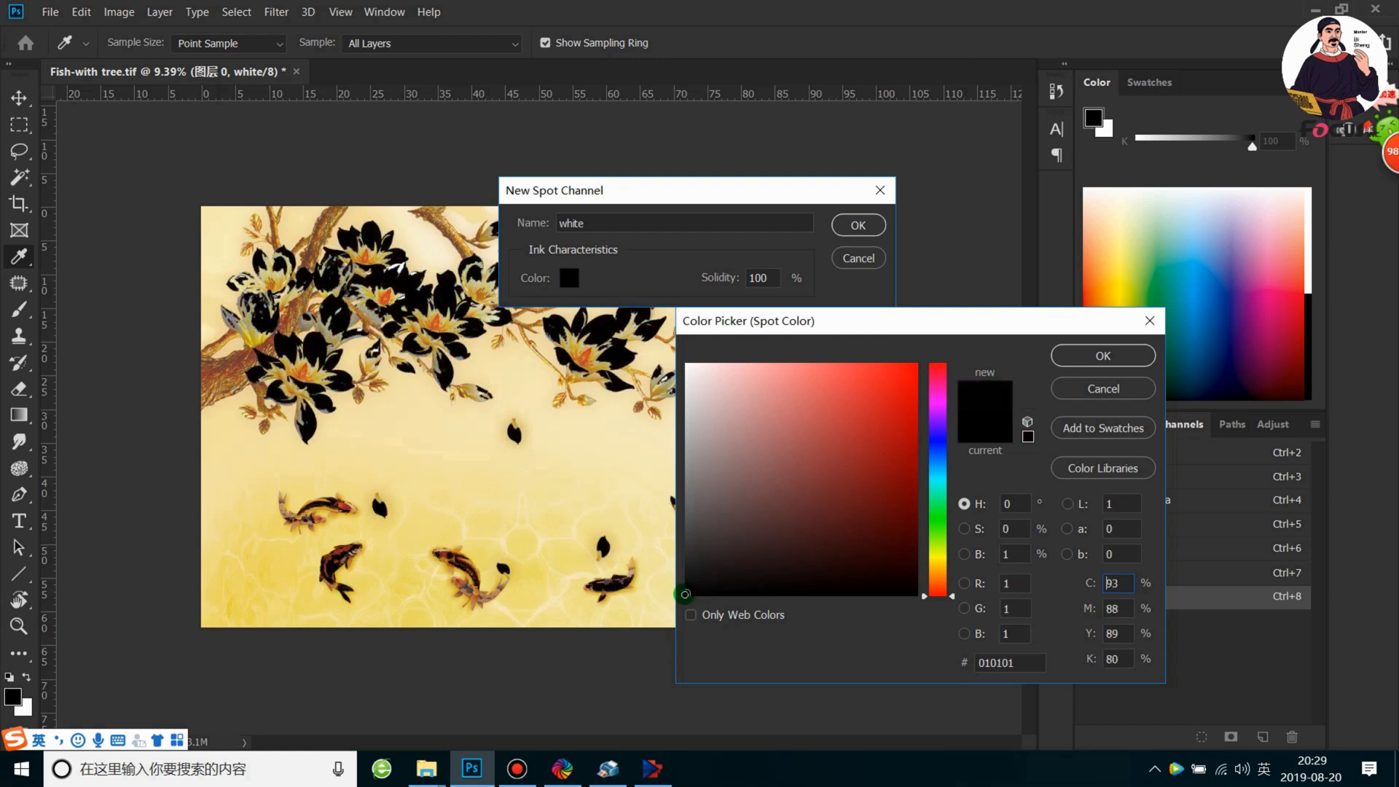
{"action": "left_click_drag", "start_coordinate": [685, 595], "coordinate": [666, 613]}
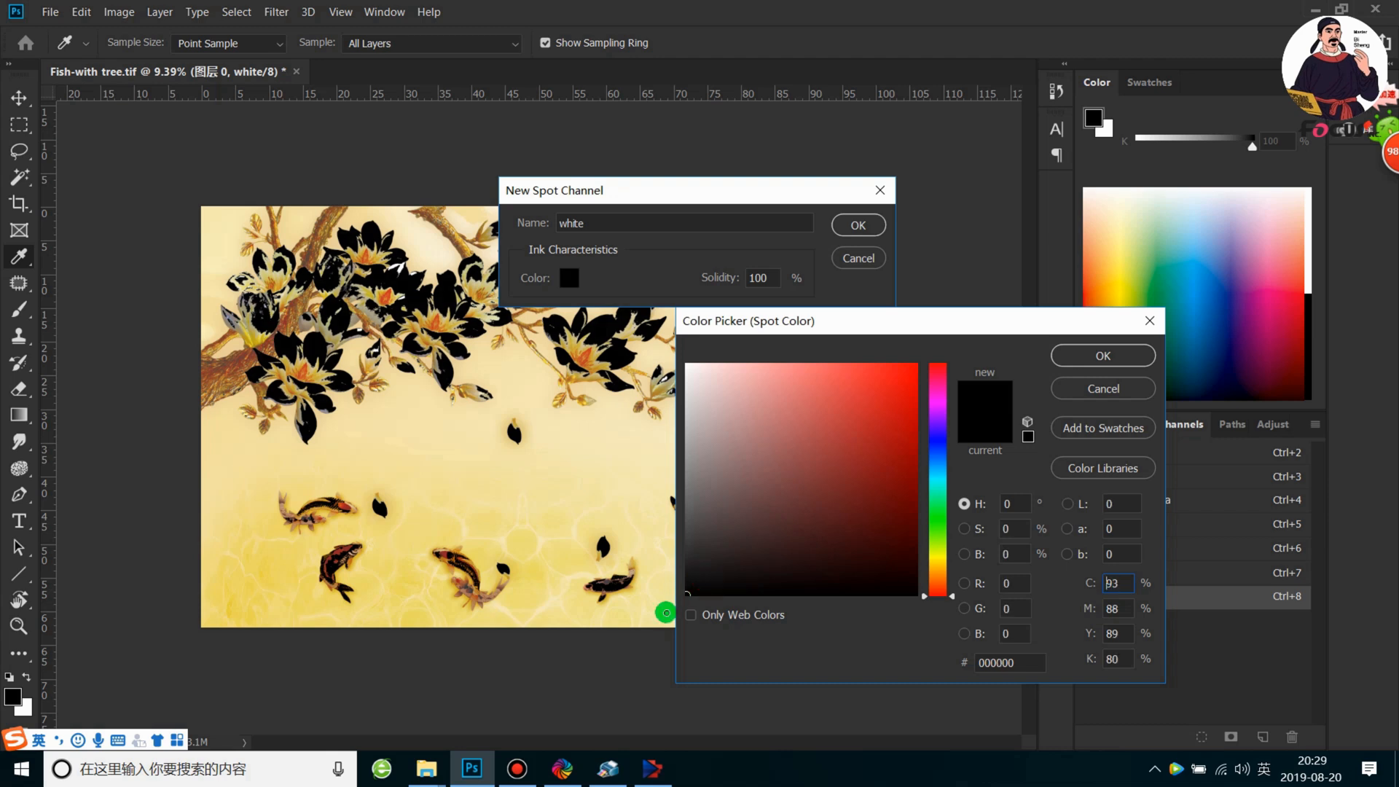
Set the spot ink color to C 100, M 100, Y 100 and K 100 and accept it
{"action": "type", "text": "100"}
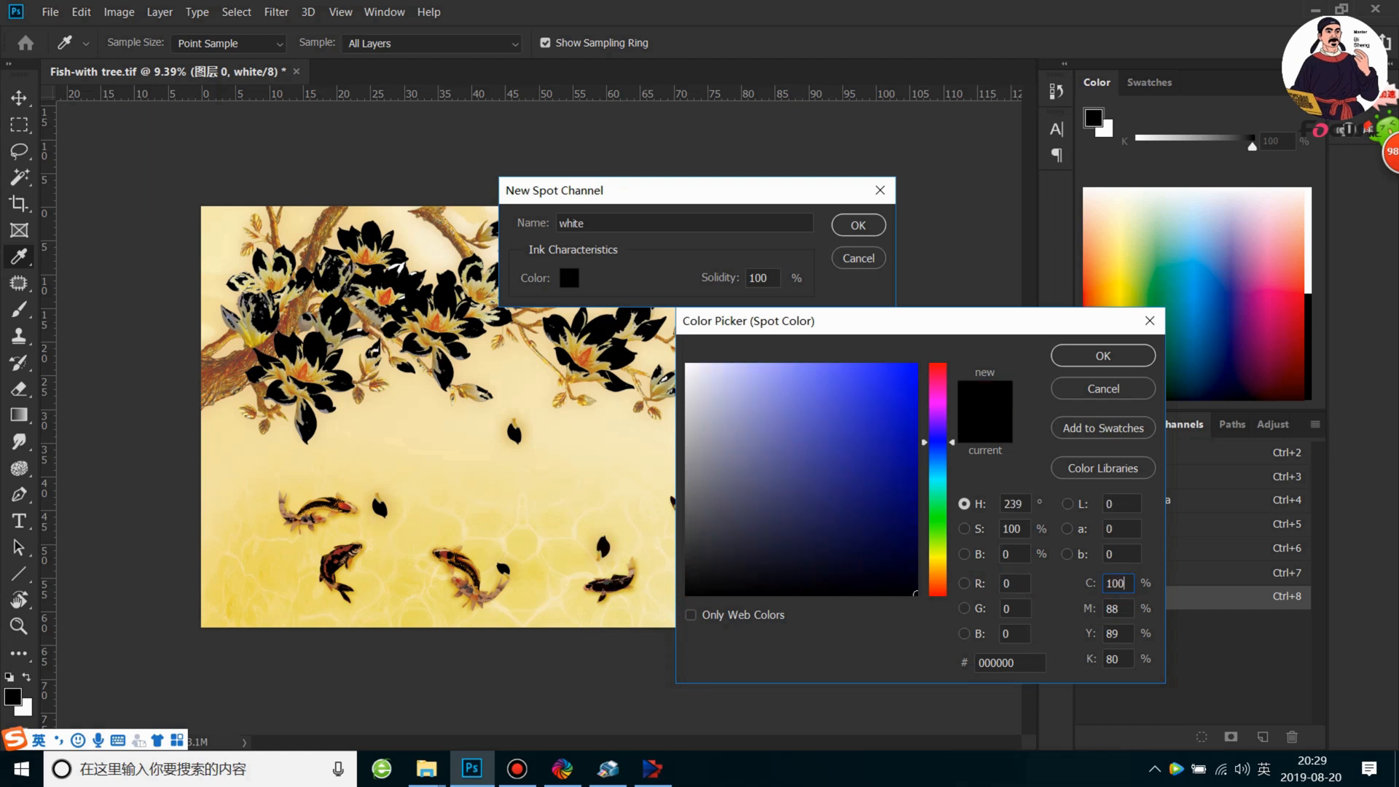
{"action": "left_click_drag", "start_coordinate": [1125, 610], "coordinate": [838, 618]}
{"action": "type", "text": "100"}
{"action": "left_click_drag", "start_coordinate": [1120, 634], "coordinate": [799, 656]}
{"action": "type", "text": "1"}
{"action": "left_click_drag", "start_coordinate": [1127, 658], "coordinate": [621, 692]}
{"action": "type", "text": "100"}
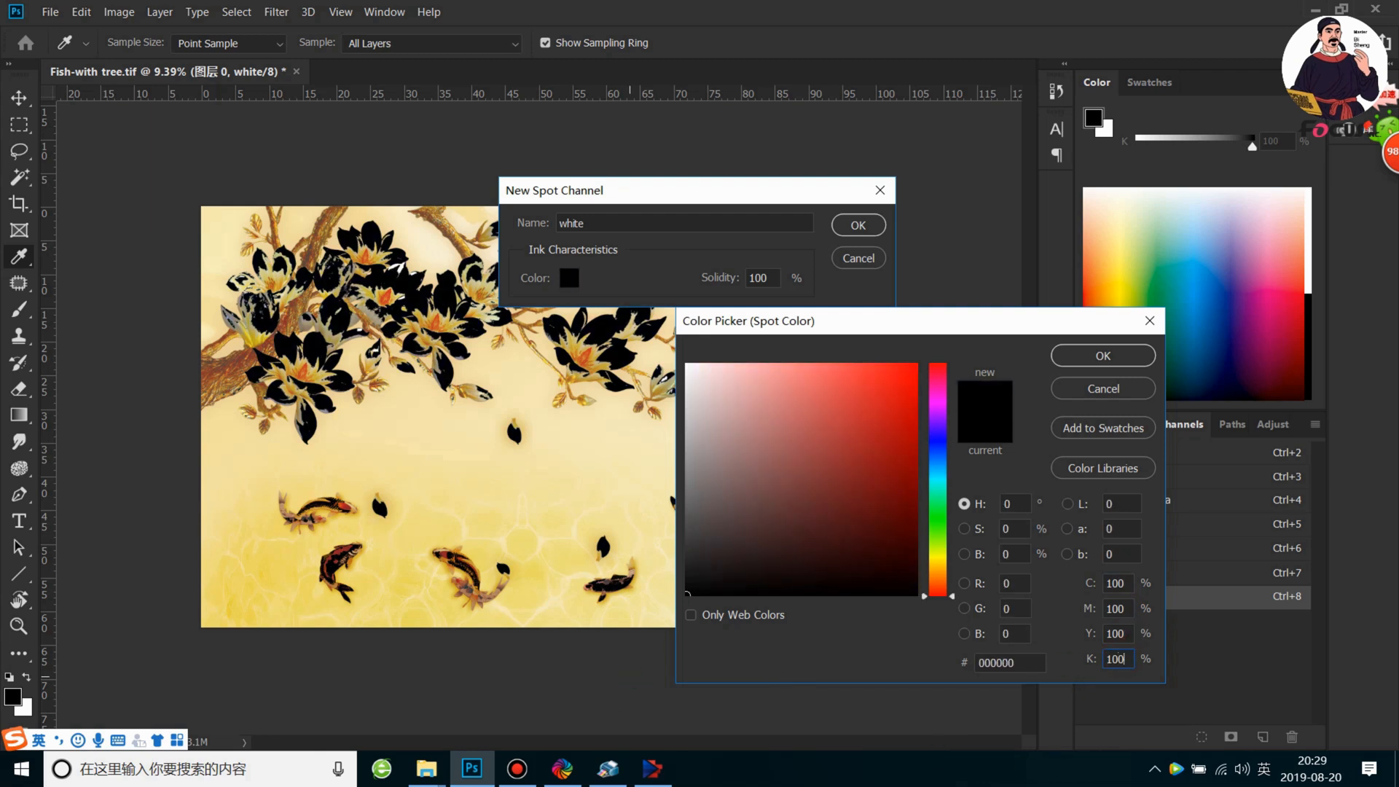
{"action": "left_click", "coordinate": [1079, 355]}
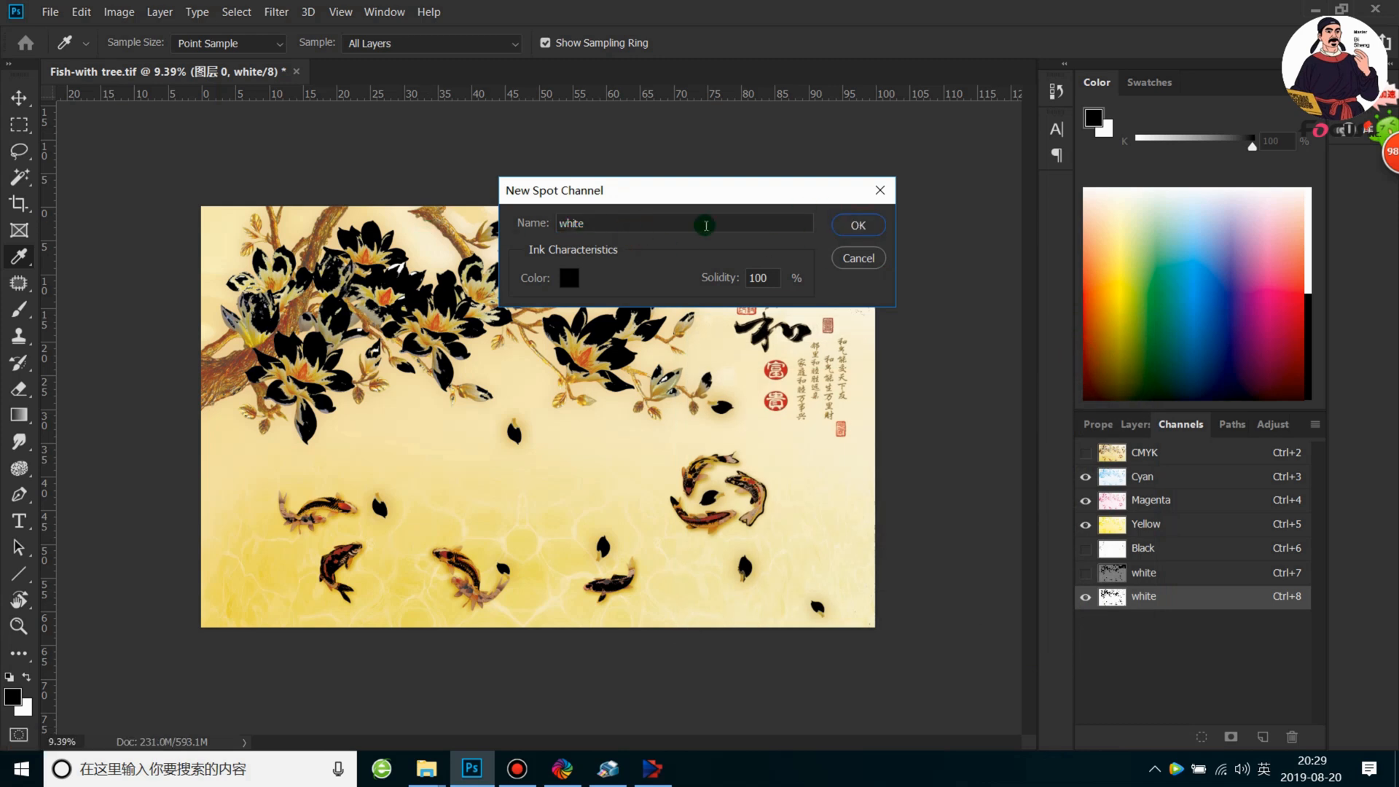
Name the new spot channel varnish and create it
{"action": "double_click", "coordinate": [618, 221]}
{"action": "key", "text": "BackSpace"}
{"action": "type", "text": "varnish"}
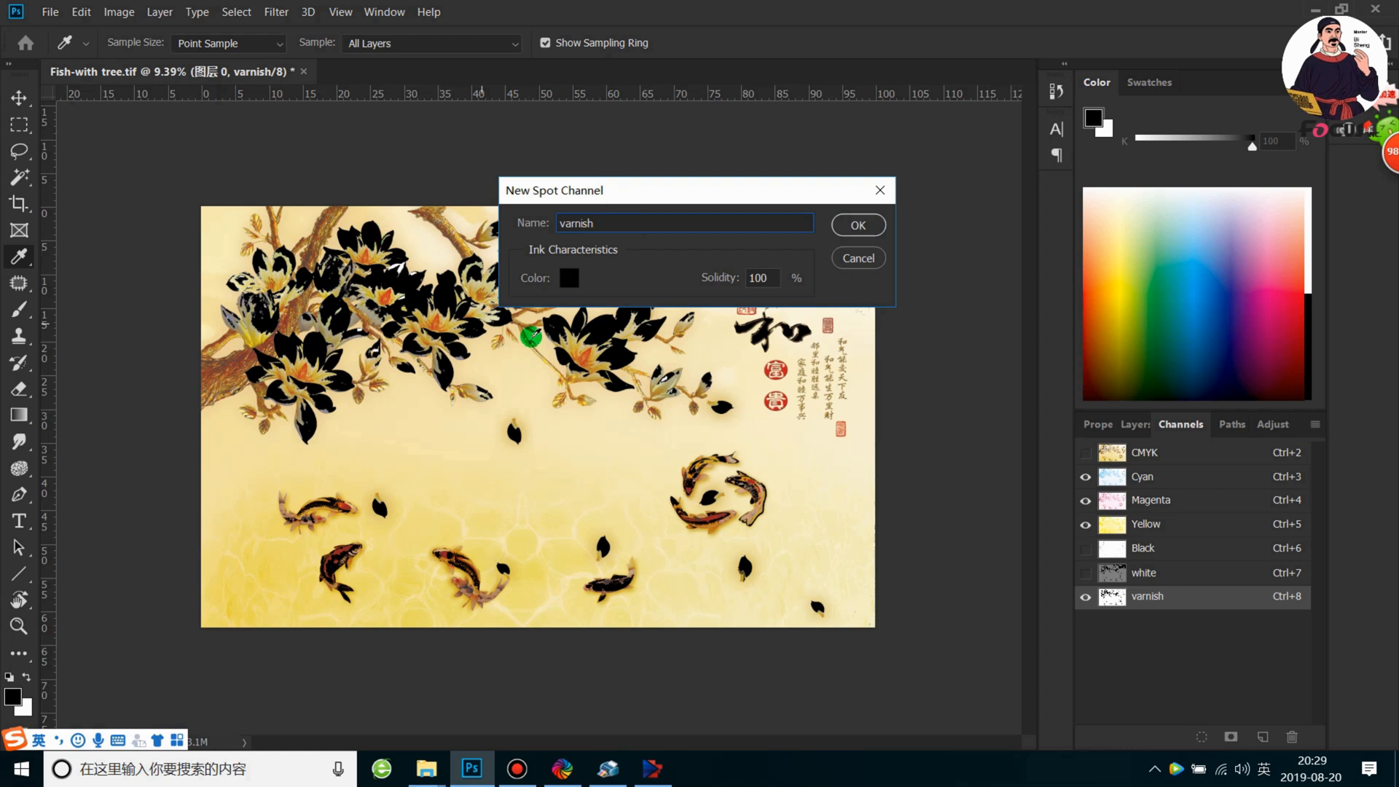
{"action": "left_click", "coordinate": [857, 224]}
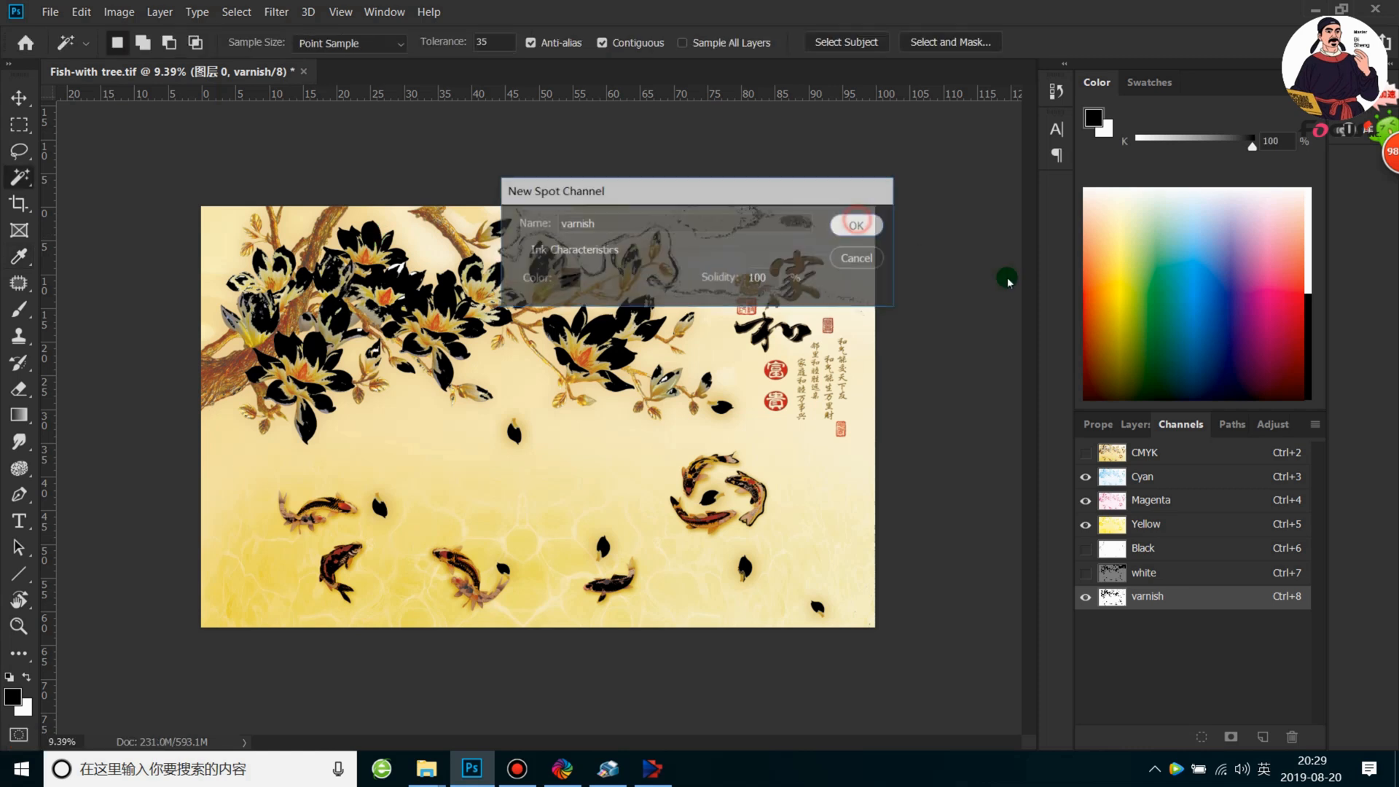
View the varnish channel alone, add the white channel to the view, and show the CMYK channels again
{"action": "left_click", "coordinate": [1088, 452]}
{"action": "left_click", "coordinate": [1089, 455]}
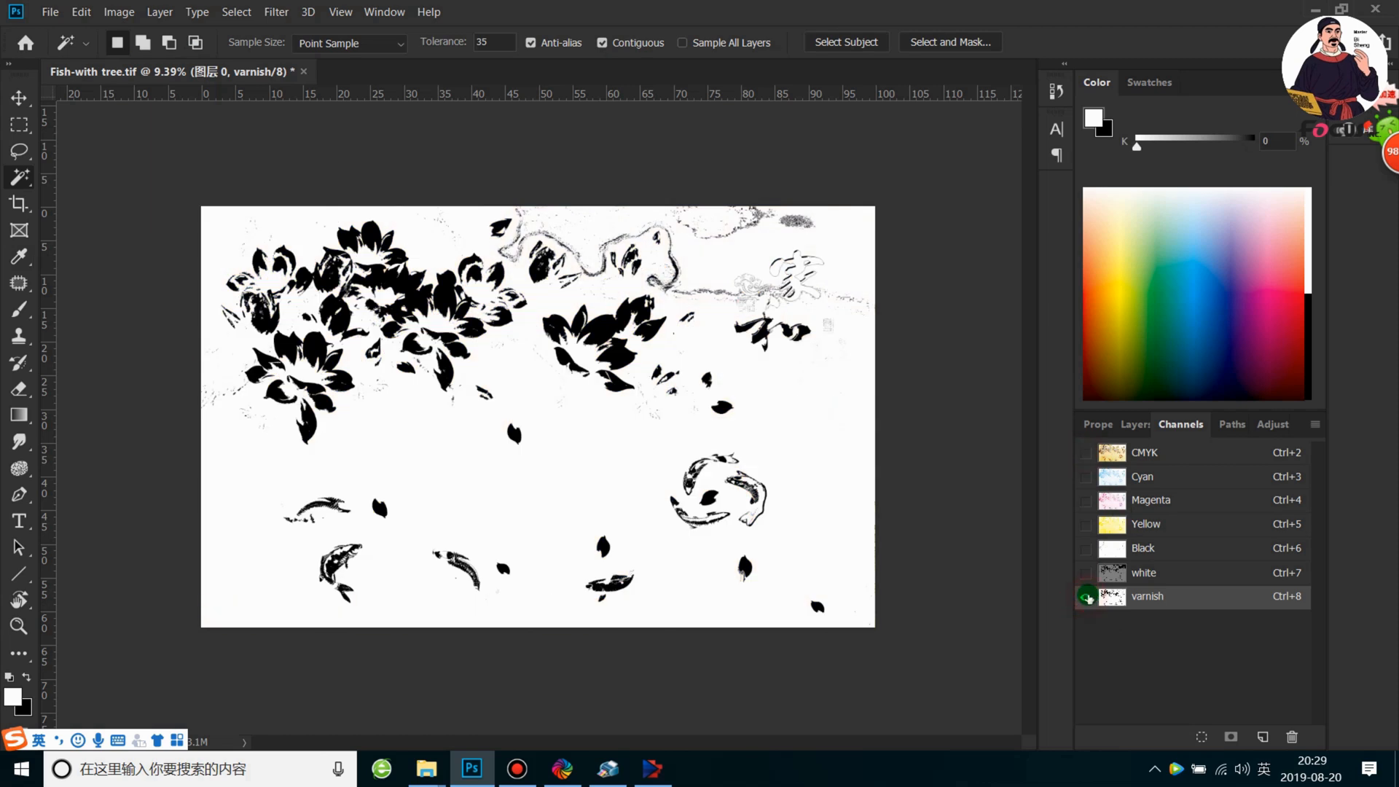
{"action": "left_click", "coordinate": [1086, 574]}
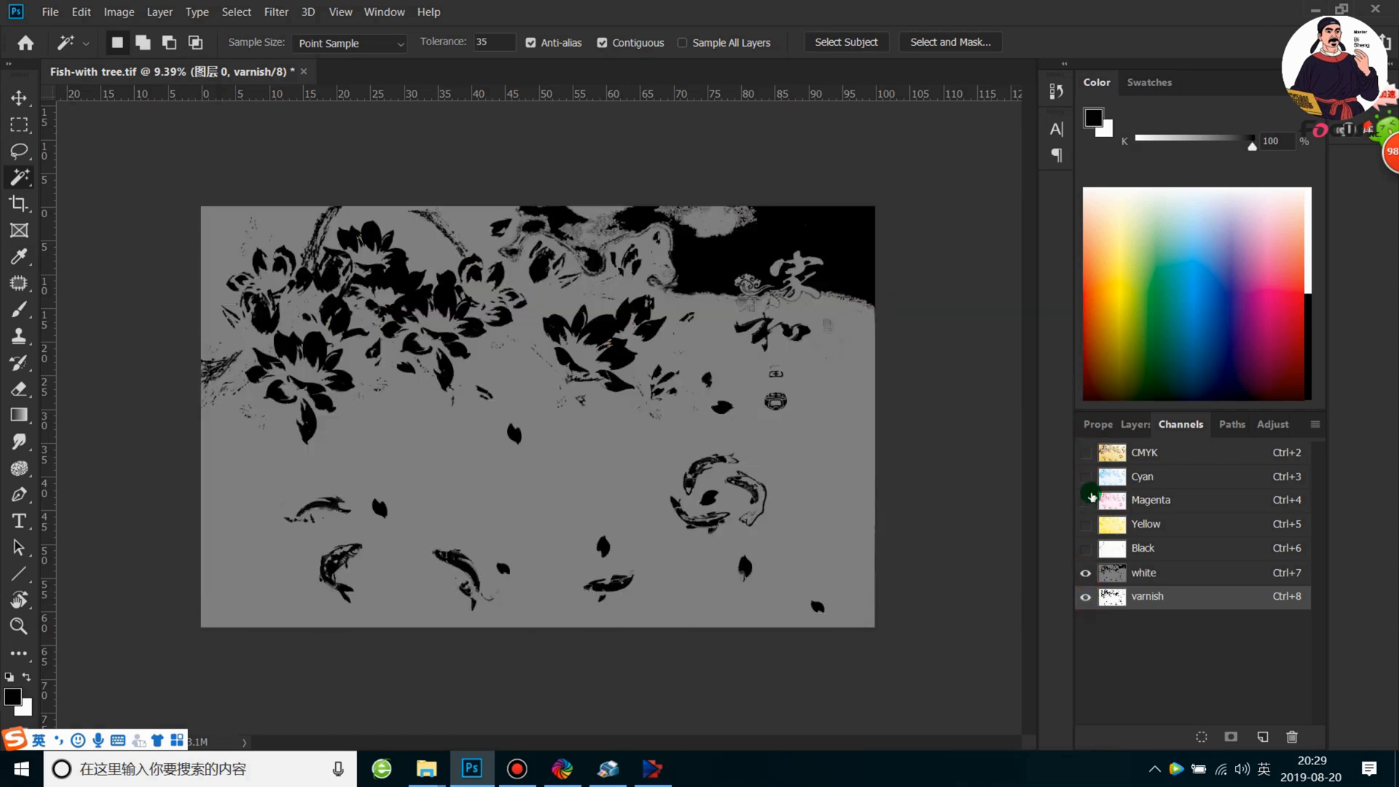
{"action": "left_click", "coordinate": [1088, 452]}
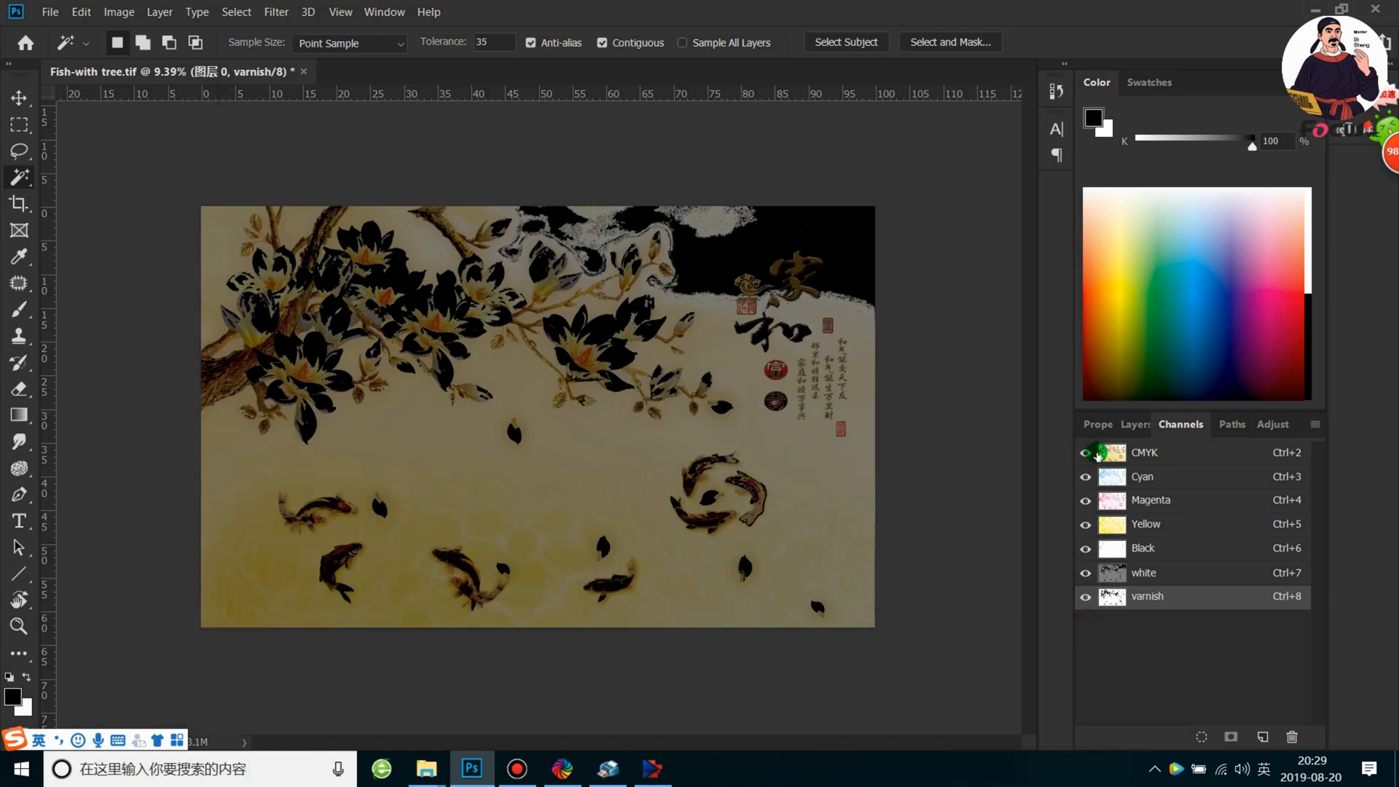
Compare the artwork with the white and varnish spot channels hidden and shown, leaving both visible
{"action": "left_click", "coordinate": [1084, 574]}
{"action": "left_click", "coordinate": [1085, 598]}
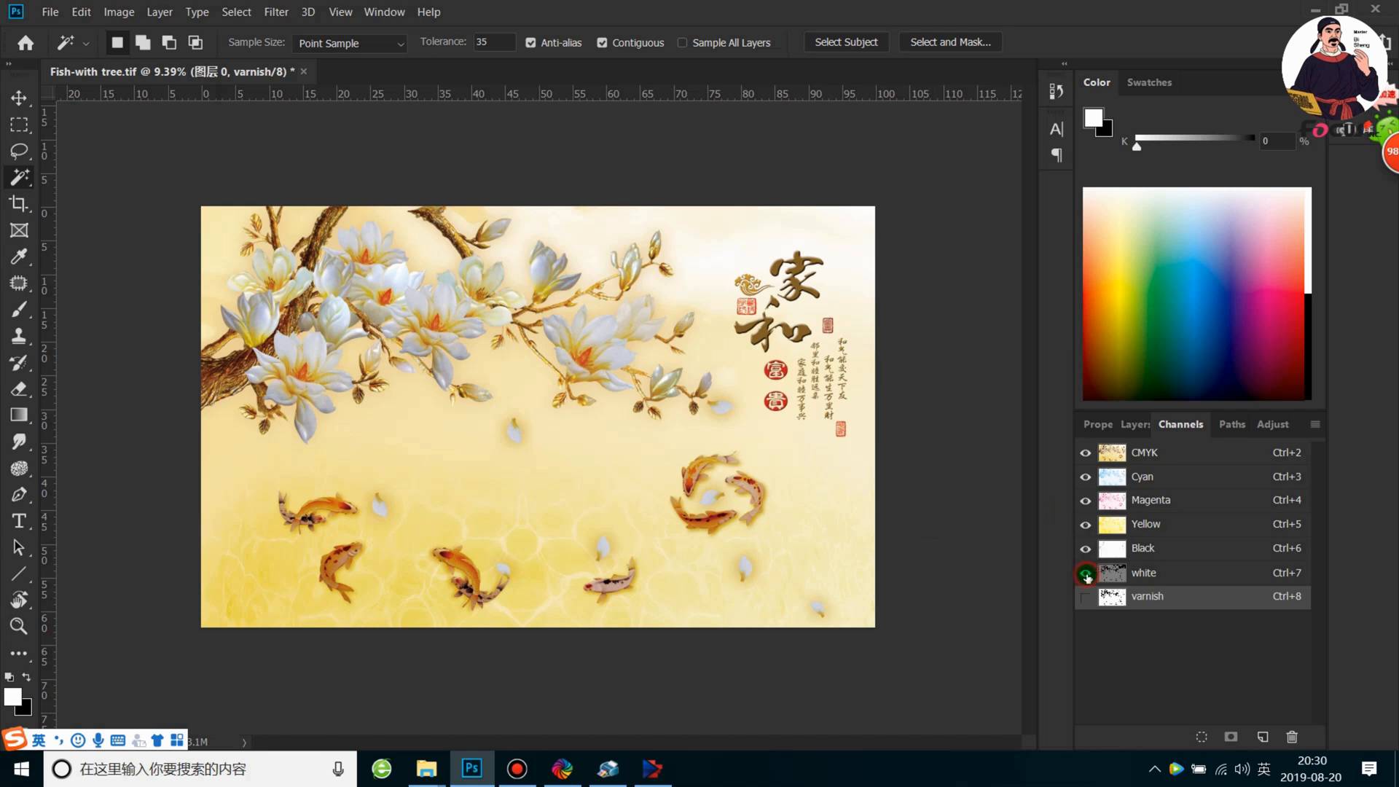
{"action": "left_click", "coordinate": [1086, 596]}
{"action": "left_click", "coordinate": [1089, 571]}
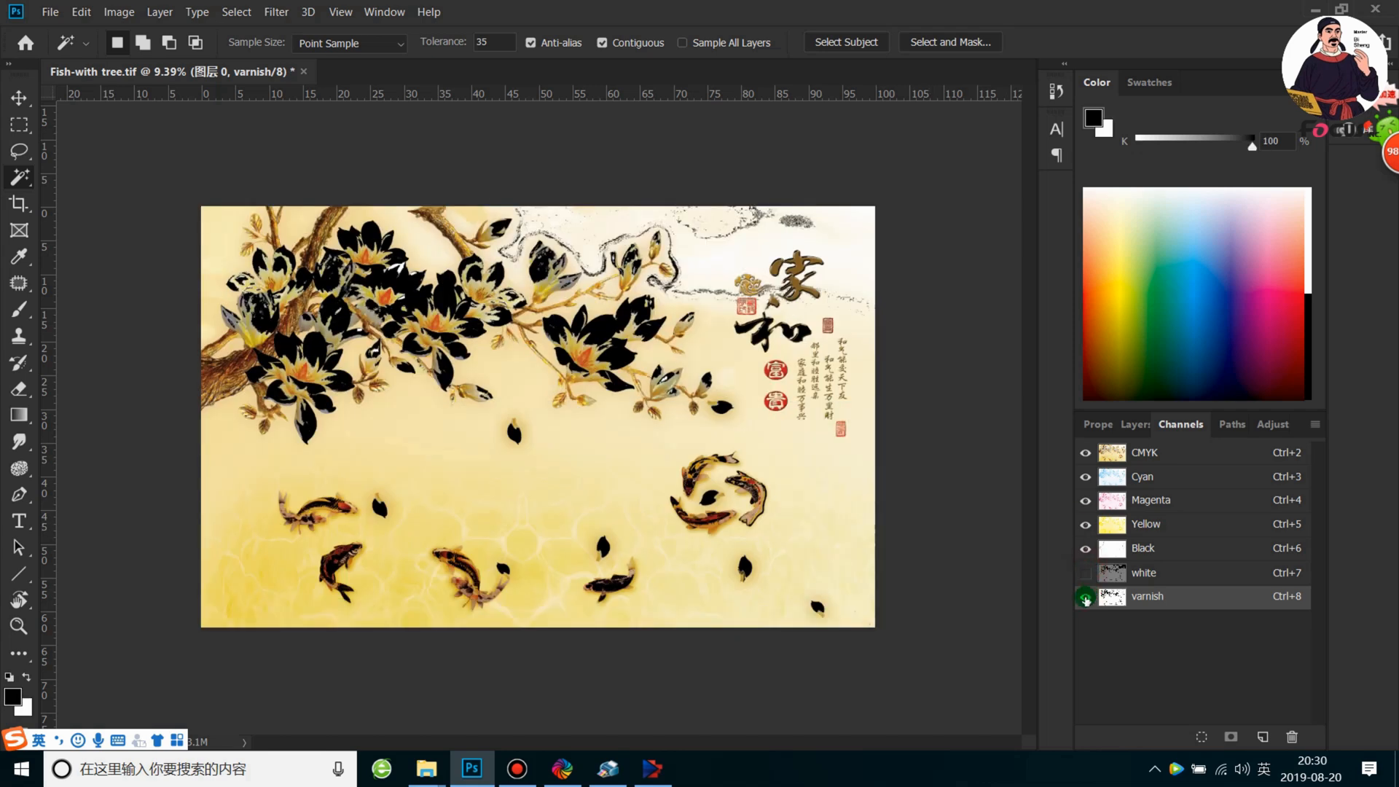
{"action": "left_click", "coordinate": [1086, 597]}
{"action": "left_click", "coordinate": [1086, 572]}
{"action": "left_click", "coordinate": [1087, 606]}
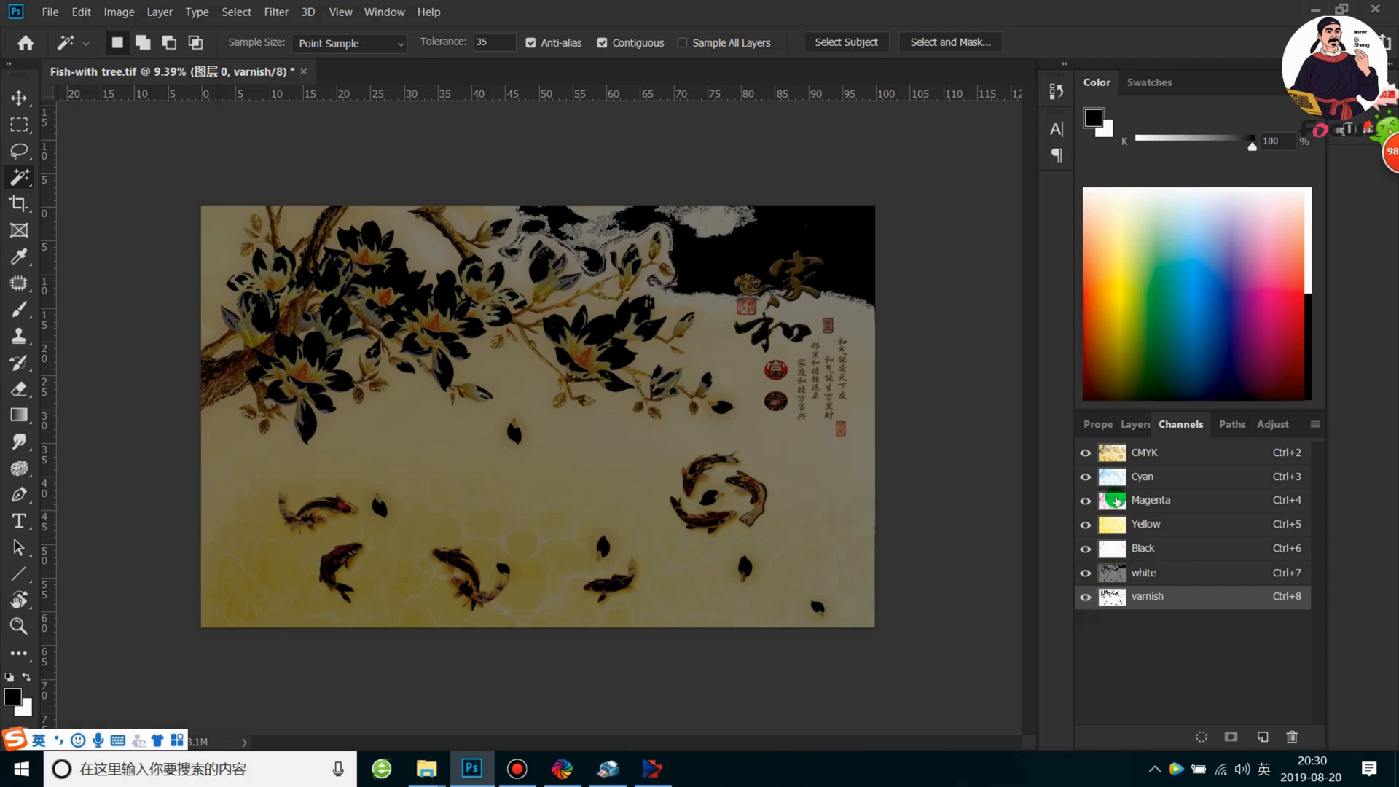
Check the spot channels and both layers, toggling the visibility of 图层 0, and leave 图层 0 active
{"action": "left_click", "coordinate": [1153, 575]}
{"action": "left_click", "coordinate": [1155, 596]}
{"action": "left_click", "coordinate": [1135, 424]}
{"action": "left_click", "coordinate": [1120, 567]}
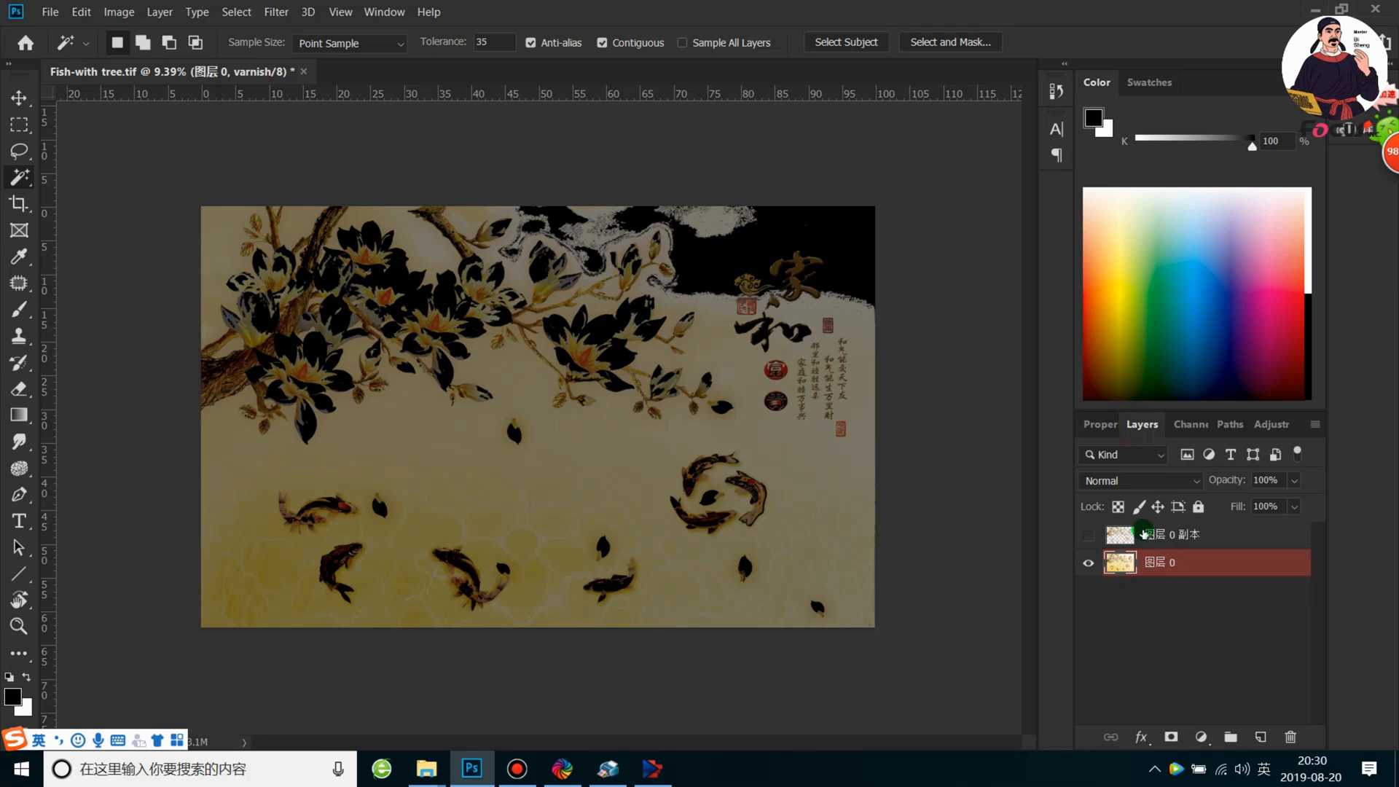
{"action": "left_click", "coordinate": [1122, 537]}
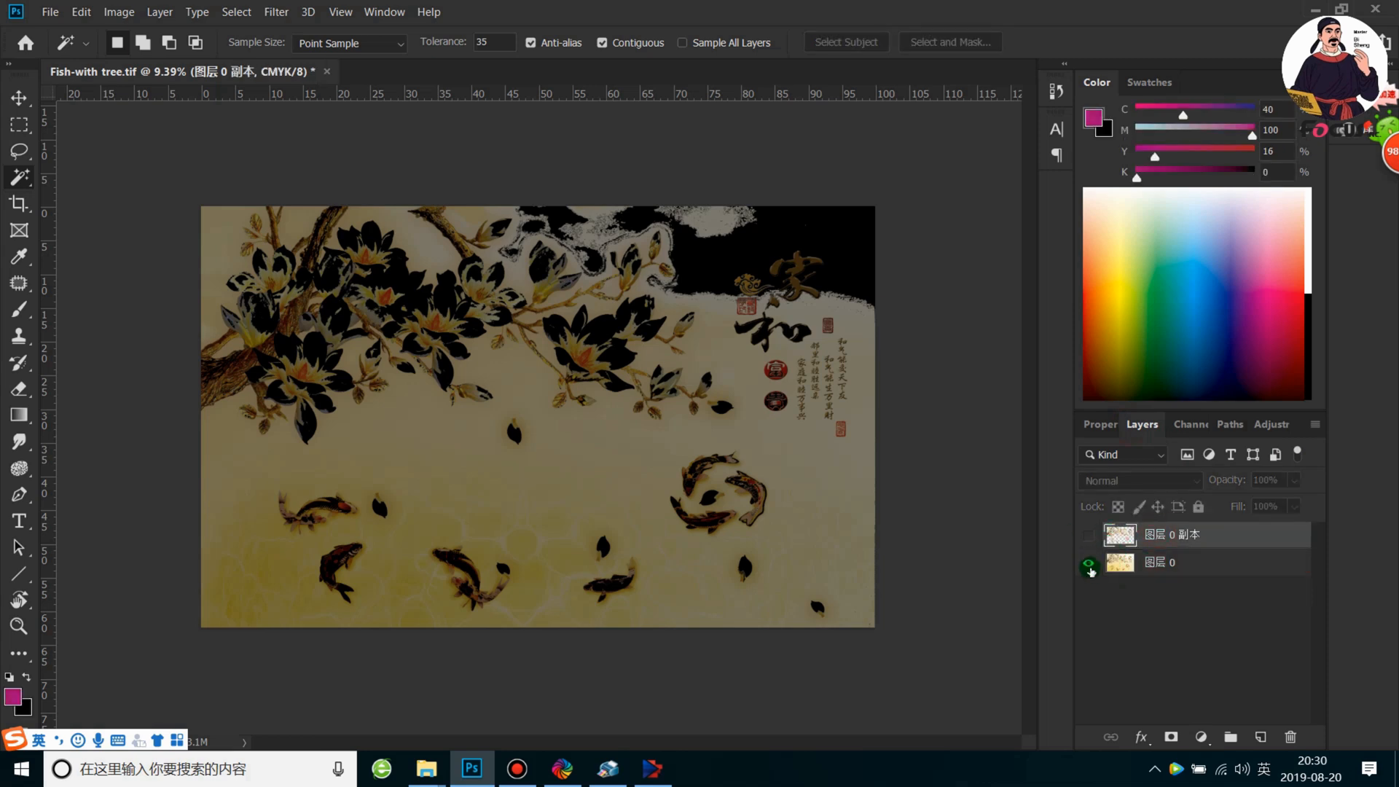
{"action": "left_click", "coordinate": [1089, 564]}
{"action": "left_click", "coordinate": [1089, 564]}
{"action": "left_click", "coordinate": [1151, 561]}
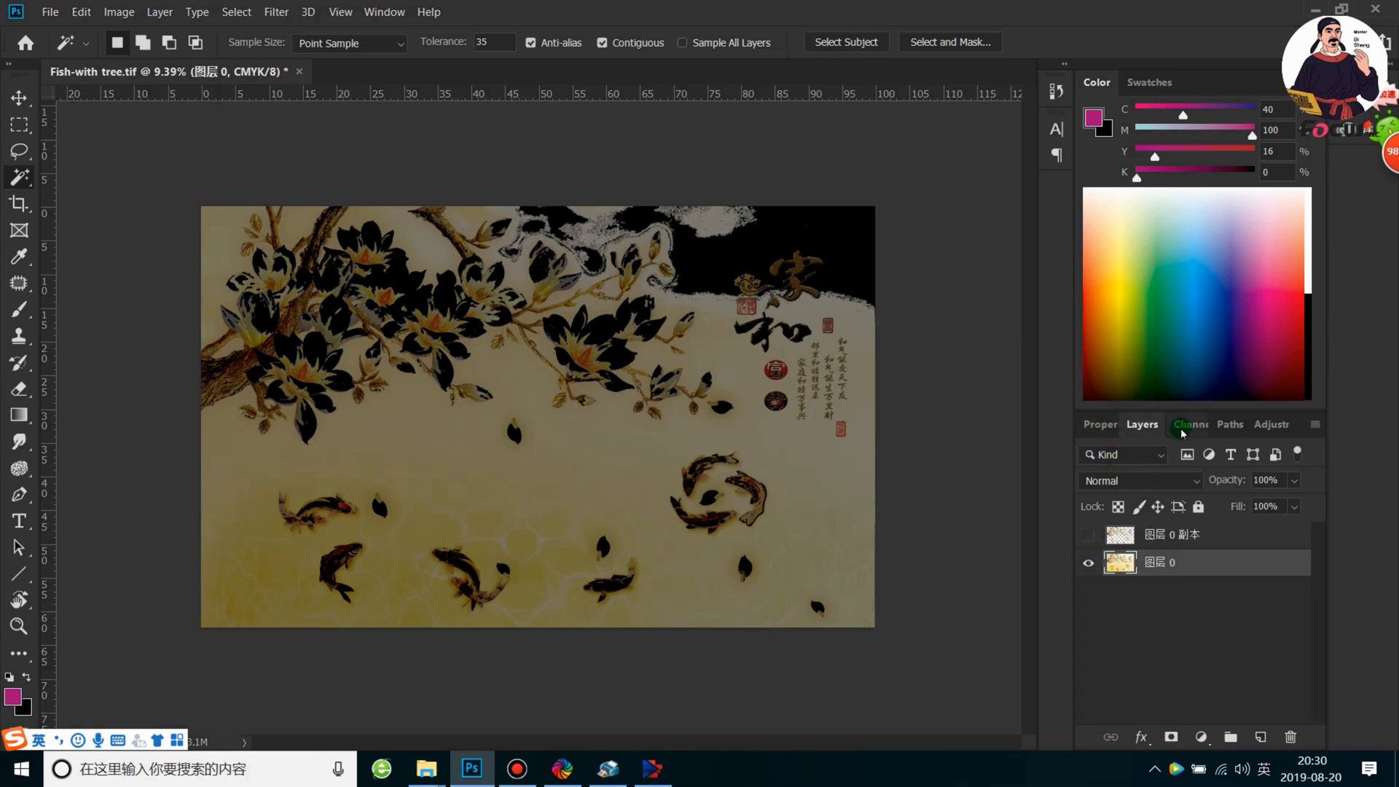
Save the document as the TIFF file Fish-with tree-CMYKLCLM-W-V-3D-RELIEF with LZW image compression and RLE layer compression
{"action": "left_click", "coordinate": [49, 12]}
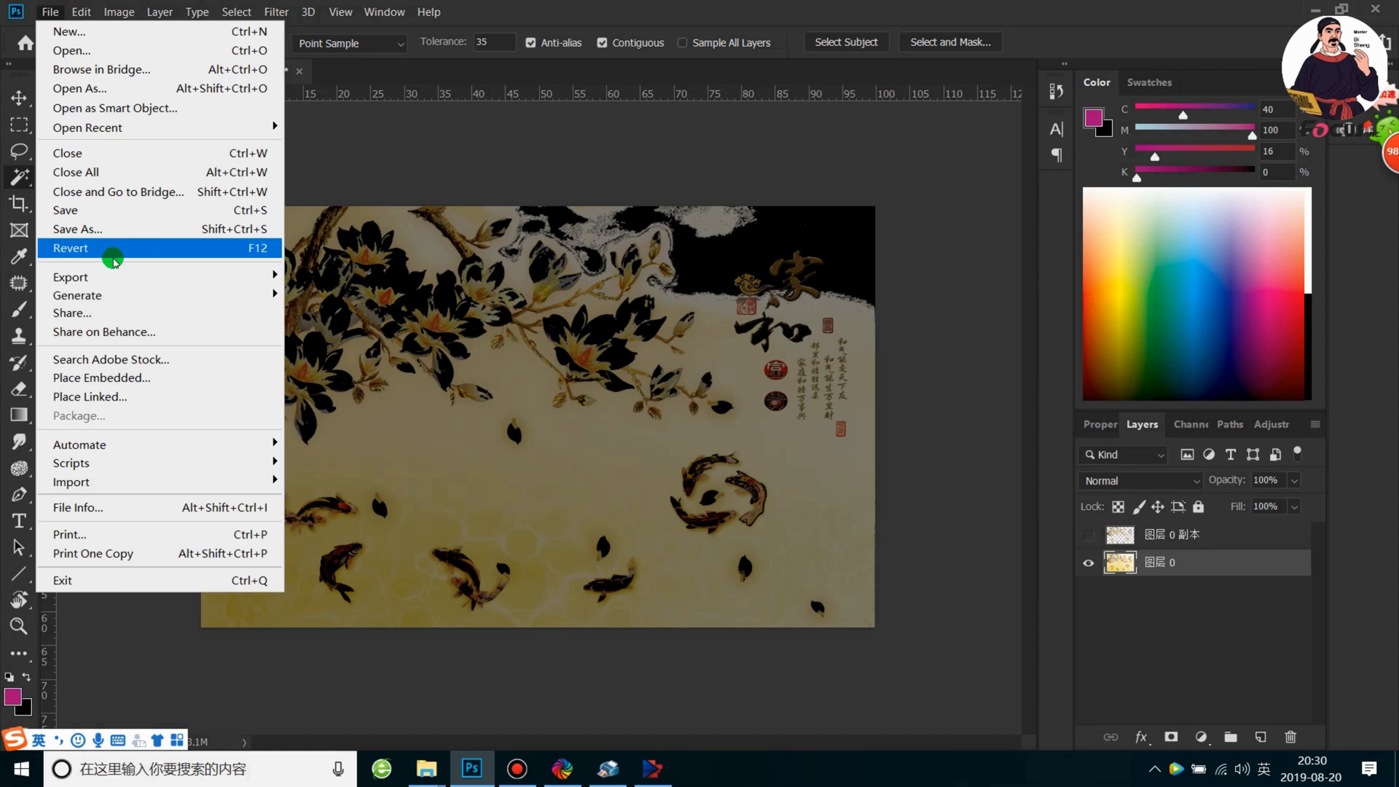
{"action": "left_click", "coordinate": [92, 227]}
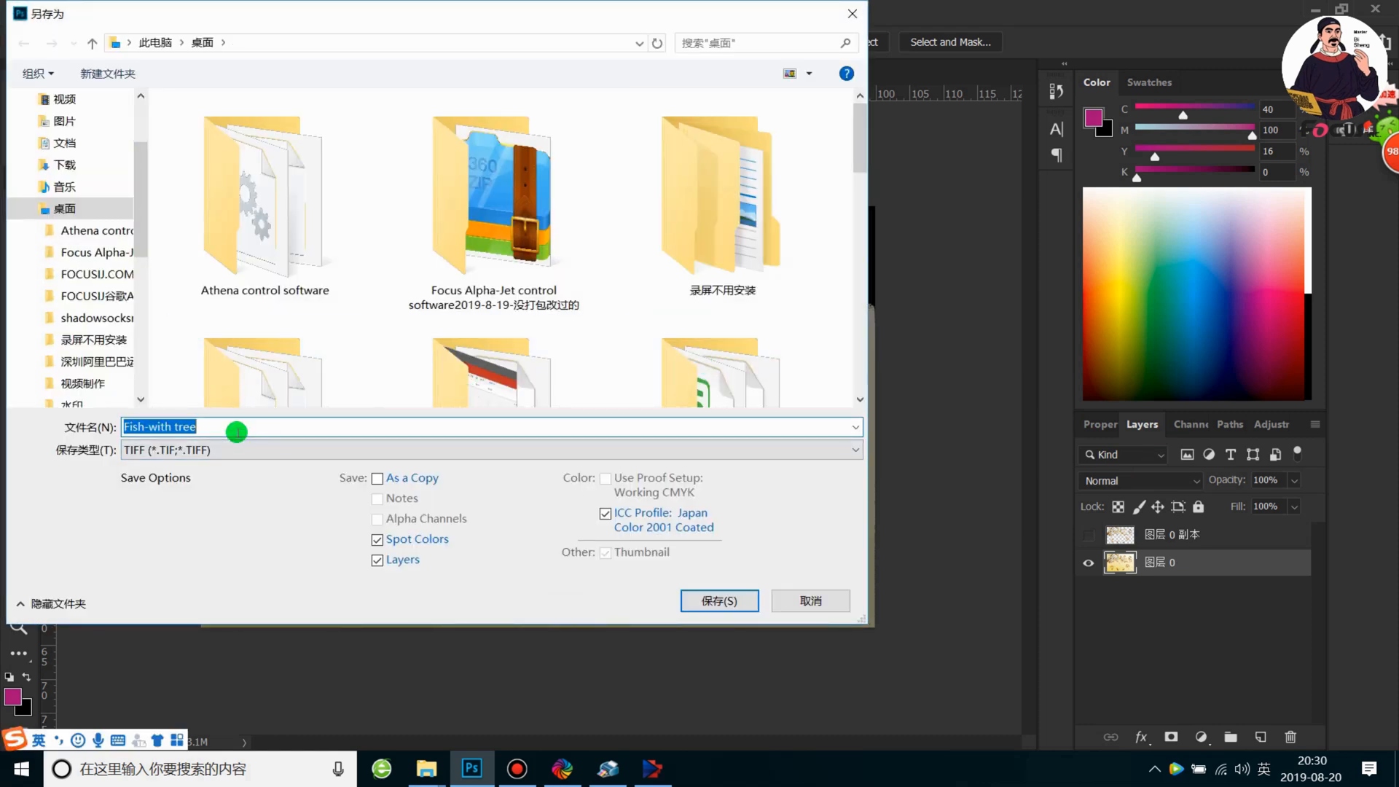
{"action": "left_click", "coordinate": [207, 427]}
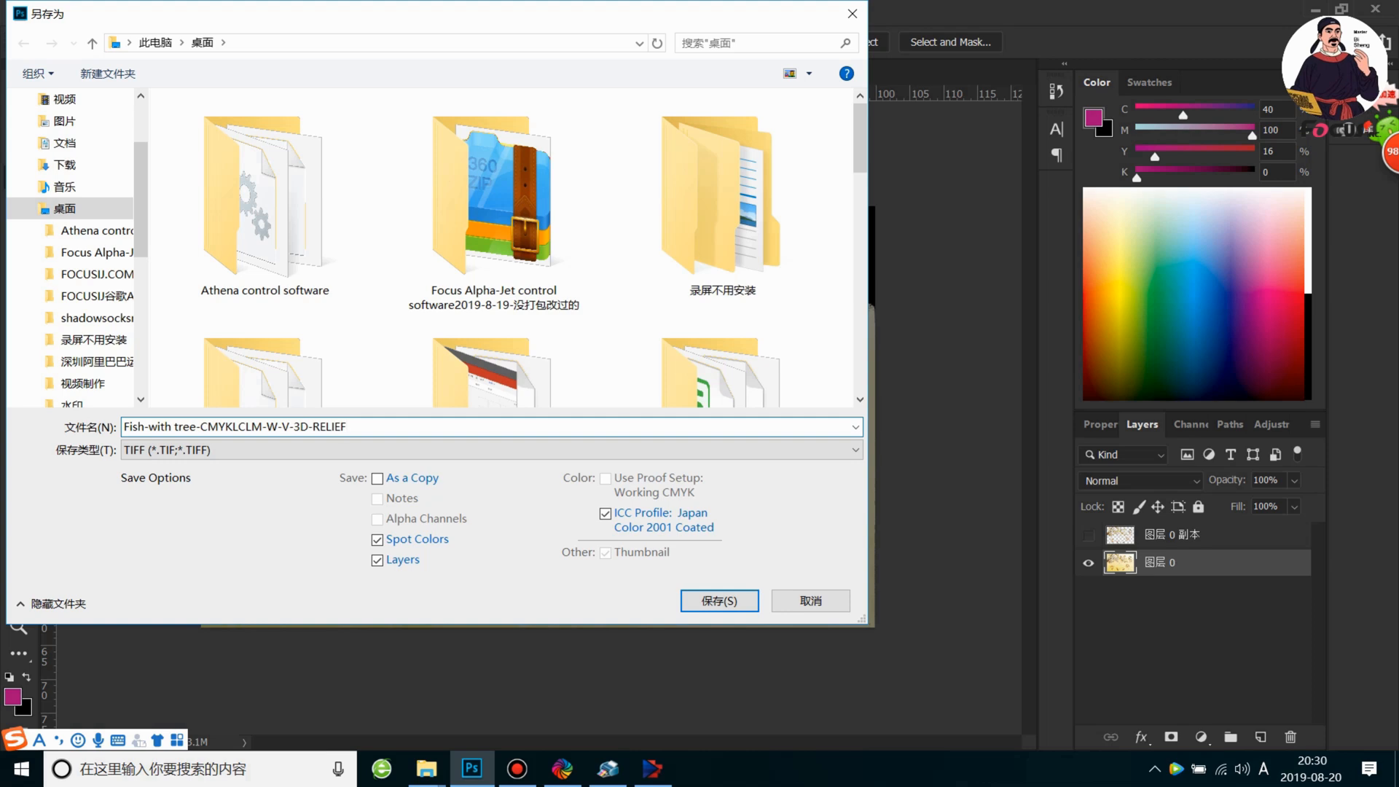
{"action": "key", "text": "Escape"}
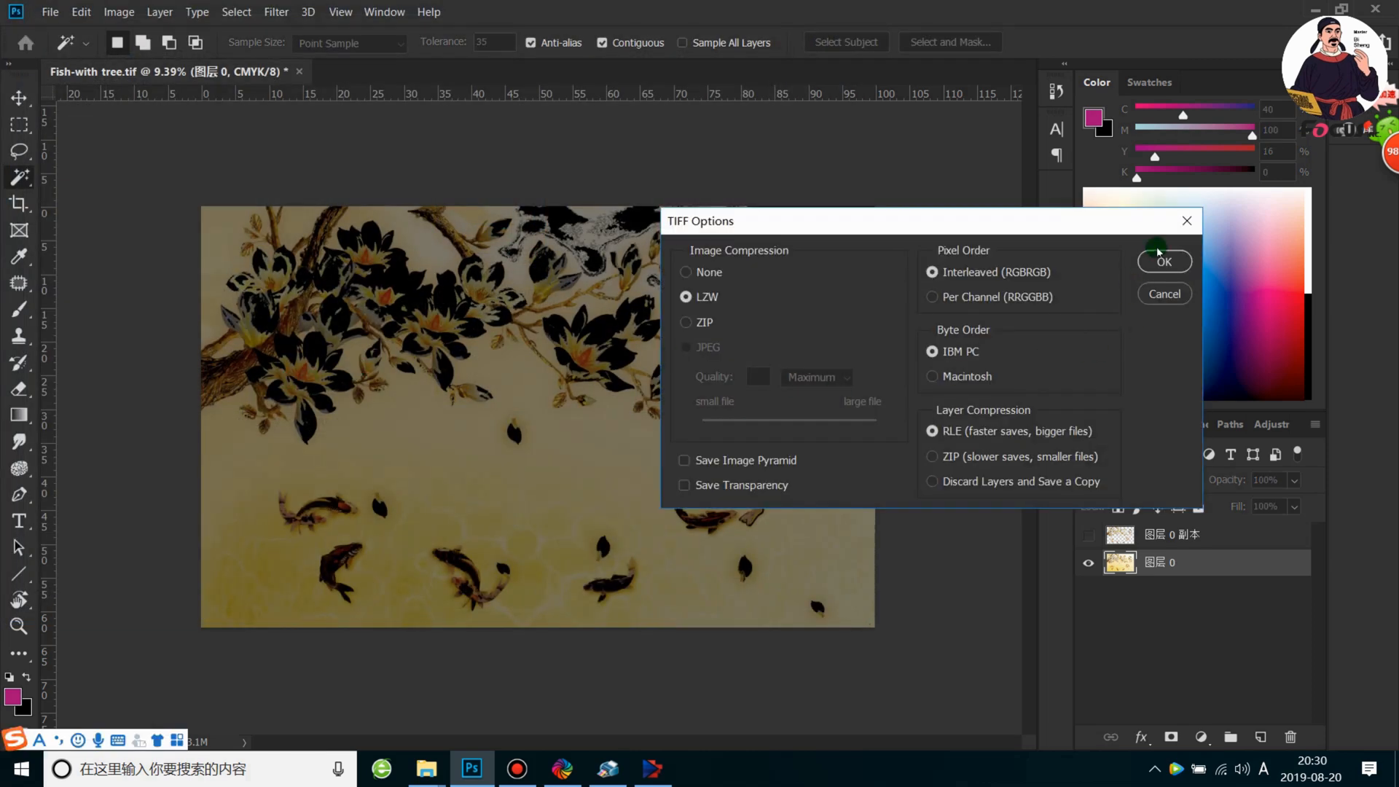
{"action": "left_click", "coordinate": [1170, 259]}
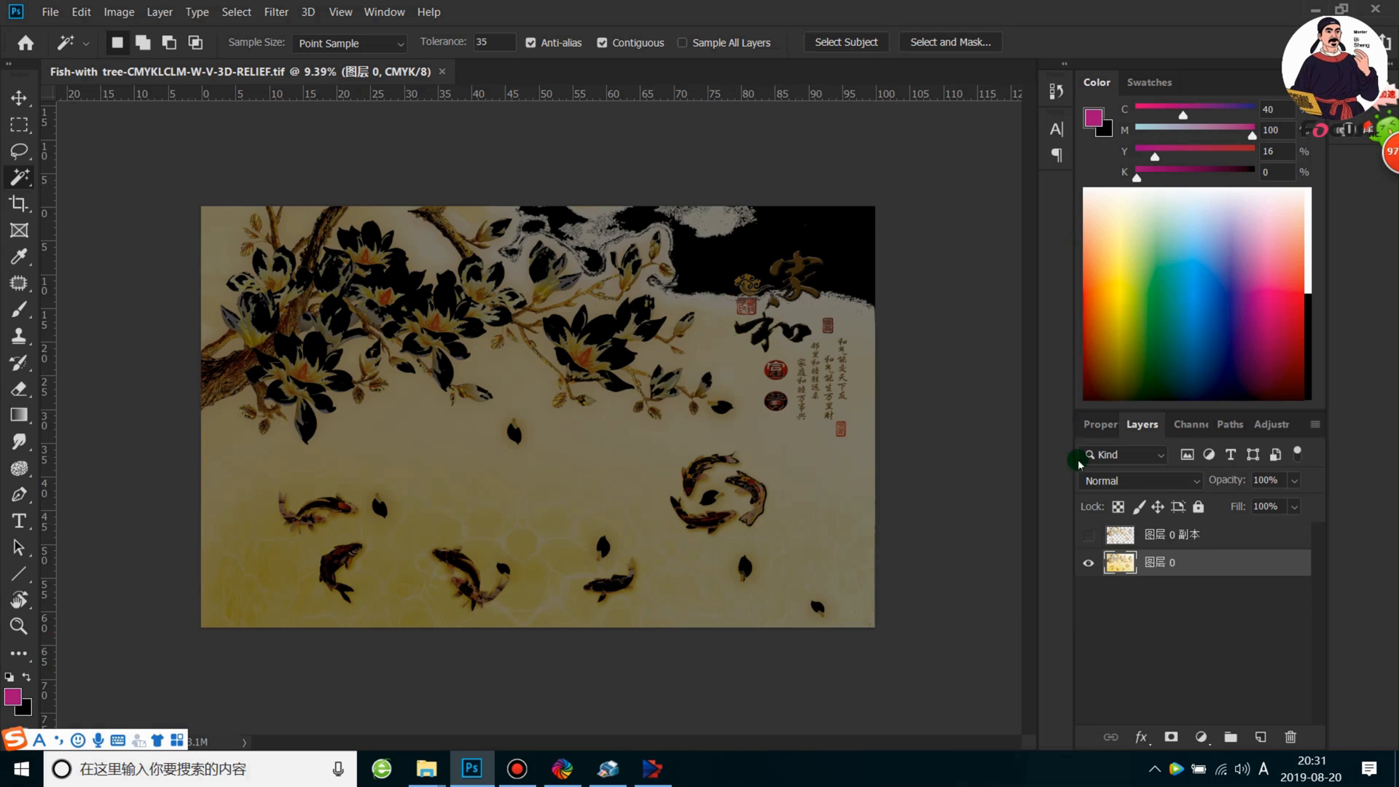
Hide 图层 0 to view the white and varnish spot channels without the artwork
{"action": "left_click", "coordinate": [1088, 569]}
{"action": "left_click", "coordinate": [1080, 540]}
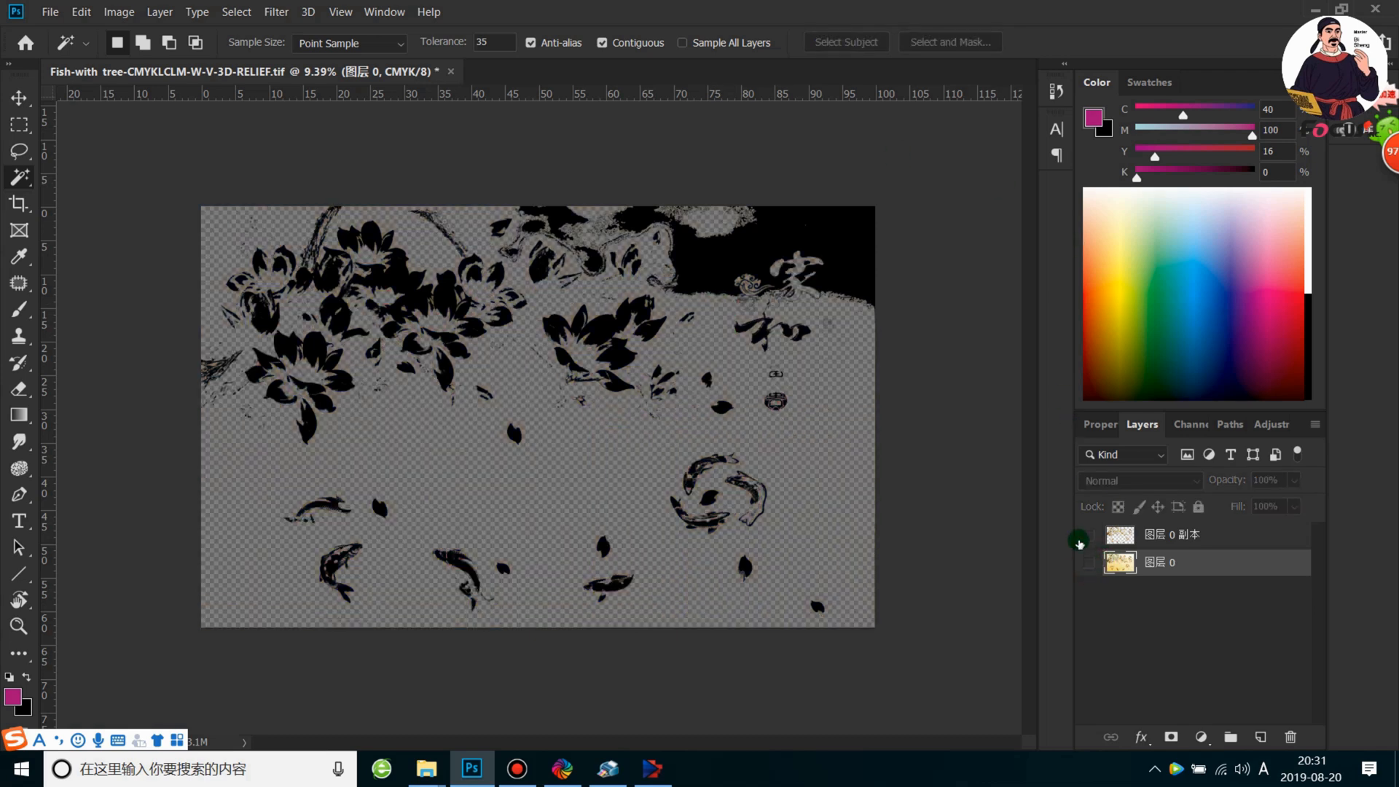
{"action": "left_click", "coordinate": [1186, 424]}
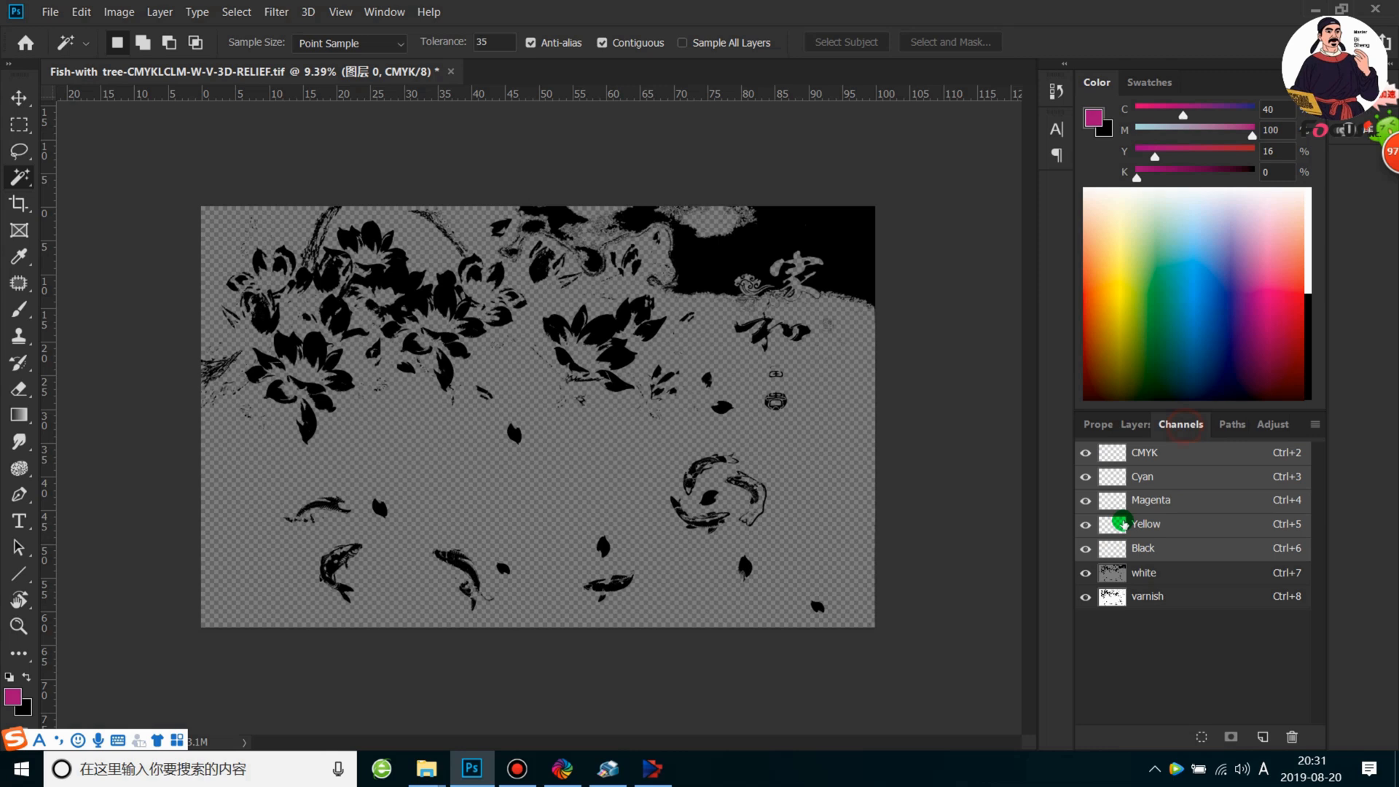
Hide the white and varnish spot channels and show only the 图层 0 artwork layer
{"action": "left_click", "coordinate": [1084, 574]}
{"action": "left_click", "coordinate": [1085, 597]}
{"action": "left_click", "coordinate": [1134, 425]}
{"action": "left_click", "coordinate": [1087, 536]}
{"action": "left_click", "coordinate": [1088, 562]}
{"action": "left_click", "coordinate": [1087, 535]}
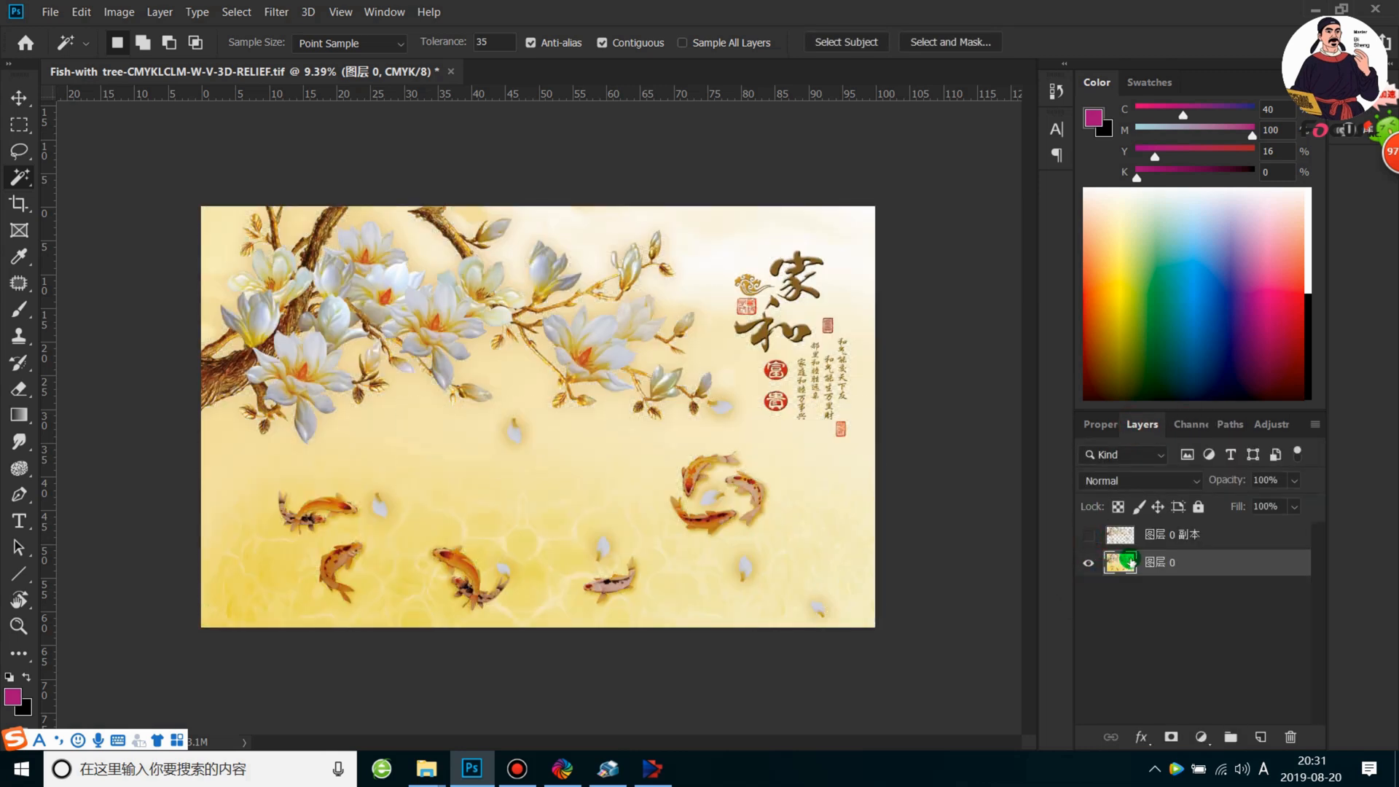
{"action": "scroll", "coordinate": [522, 414], "scroll_direction": "up", "scroll_amount": 4}
{"action": "scroll", "coordinate": [548, 452], "scroll_direction": "down", "scroll_amount": 1}
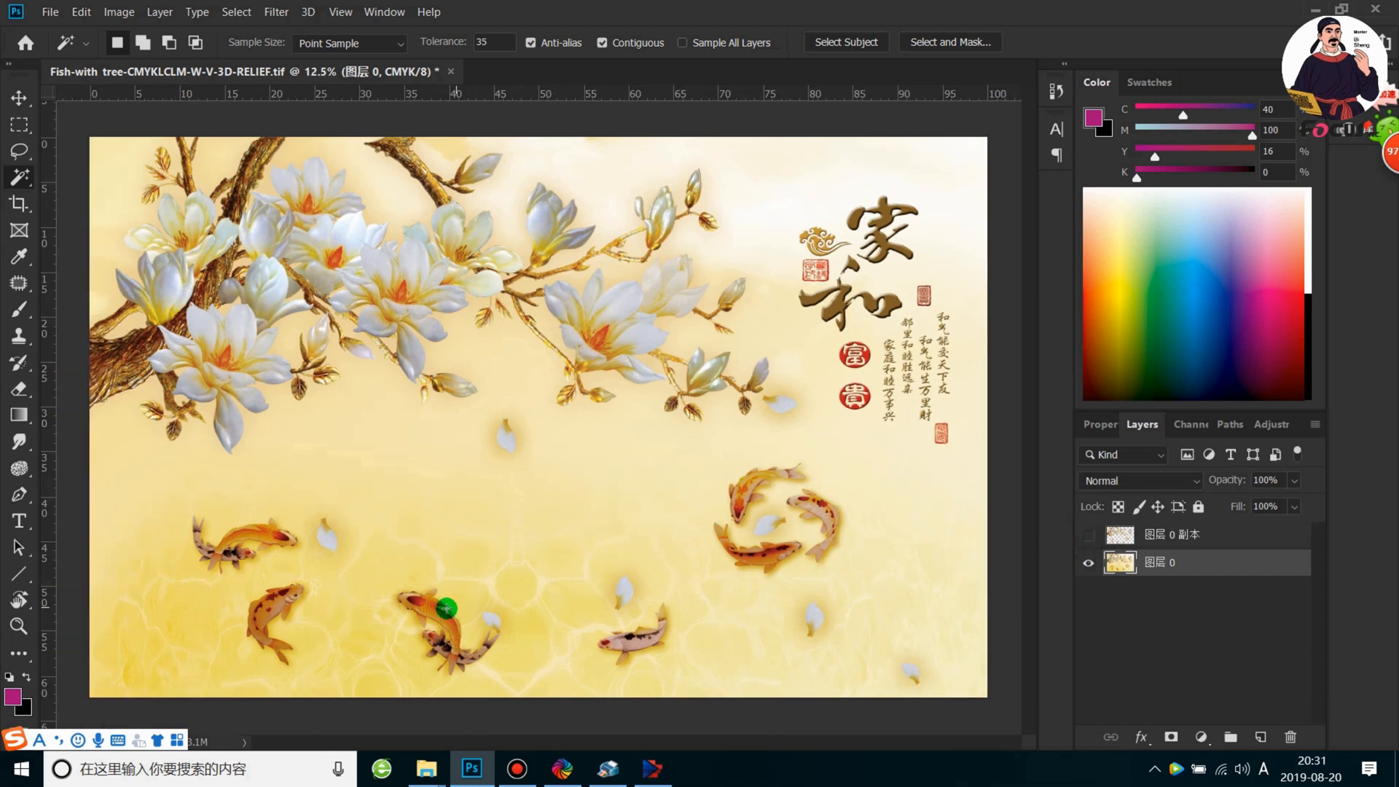
{"action": "scroll", "coordinate": [206, 672], "scroll_direction": "up", "scroll_amount": 1}
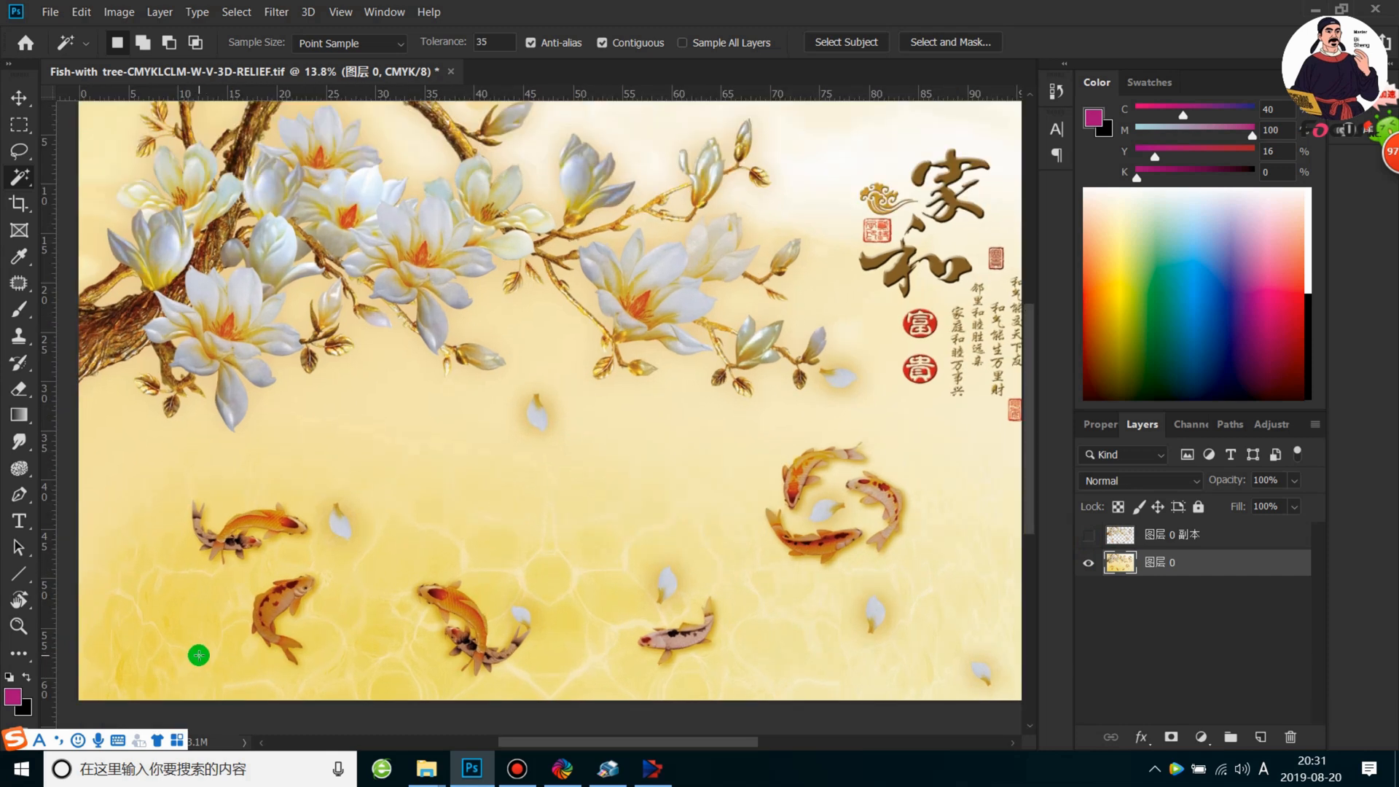
{"action": "scroll", "coordinate": [212, 645], "scroll_direction": "down", "scroll_amount": 1}
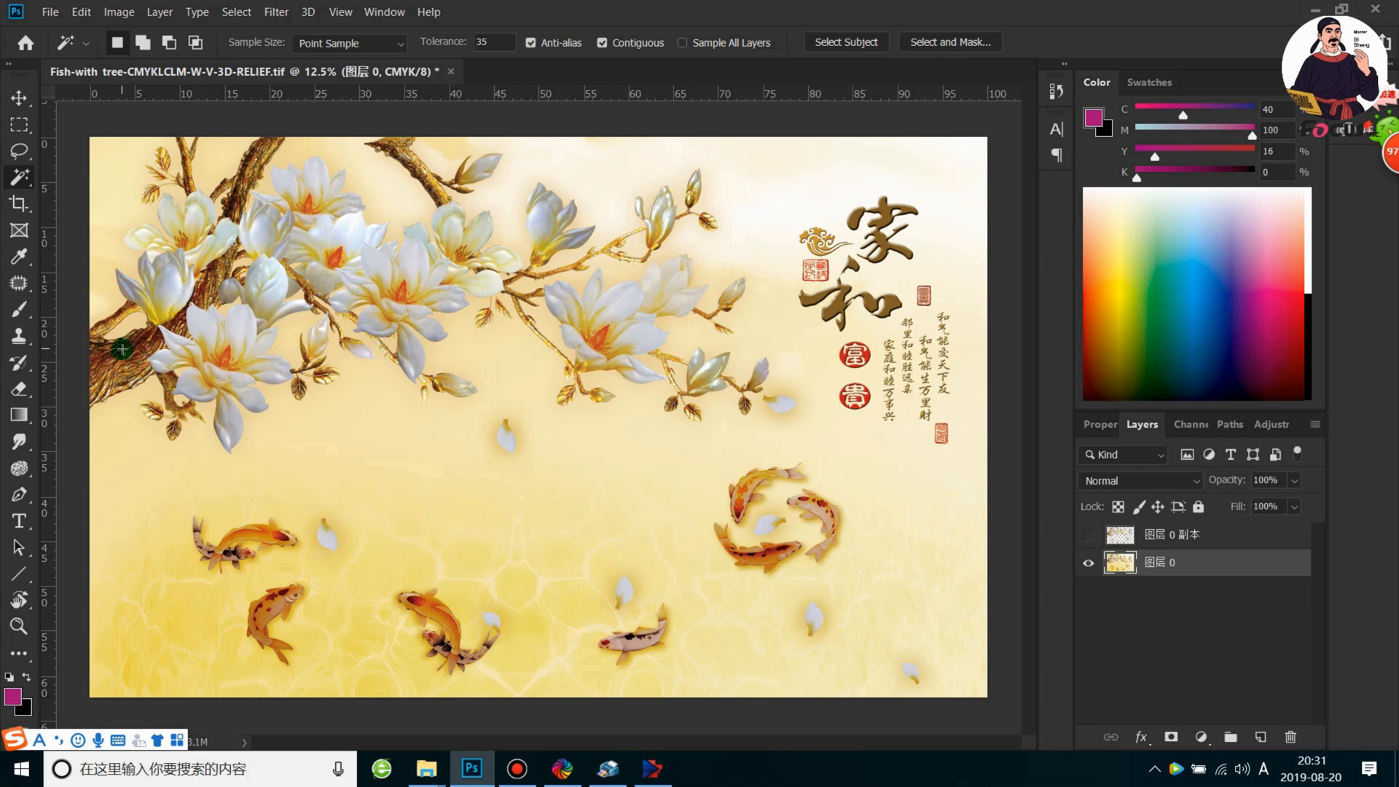
{"action": "scroll", "coordinate": [122, 349], "scroll_direction": "up", "scroll_amount": 1}
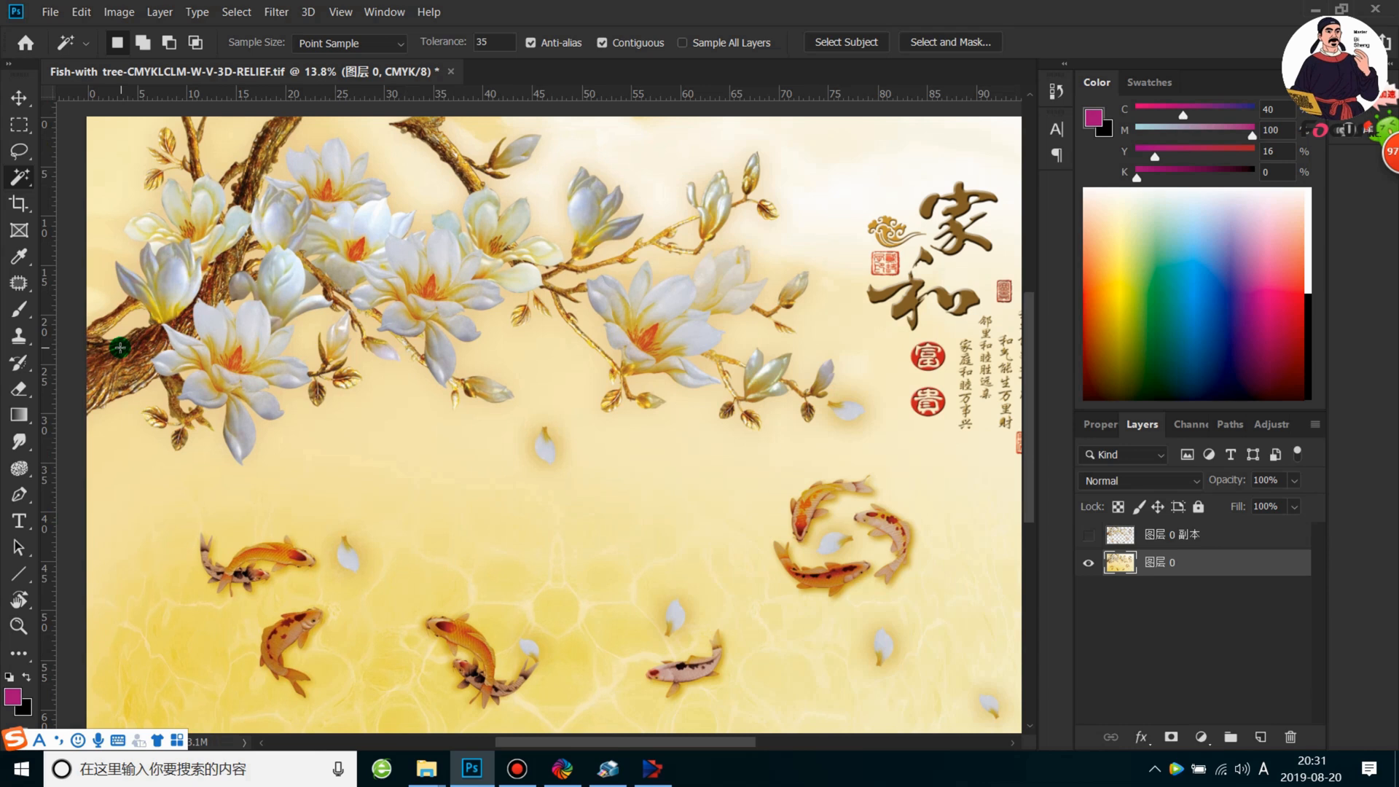
{"action": "scroll", "coordinate": [120, 347], "scroll_direction": "down", "scroll_amount": 1}
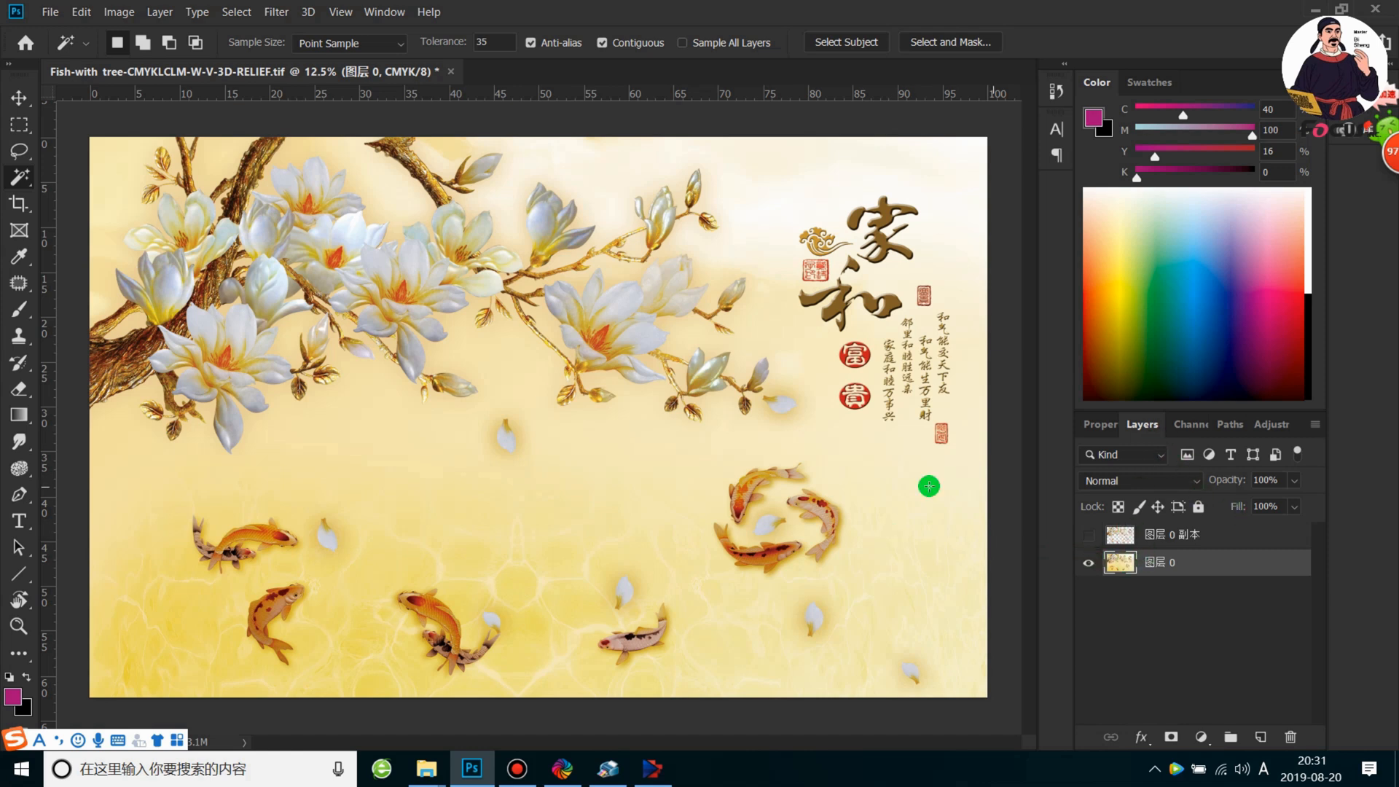
Undo the last change and make the white spot channel the active channel
{"action": "left_click", "coordinate": [1178, 426]}
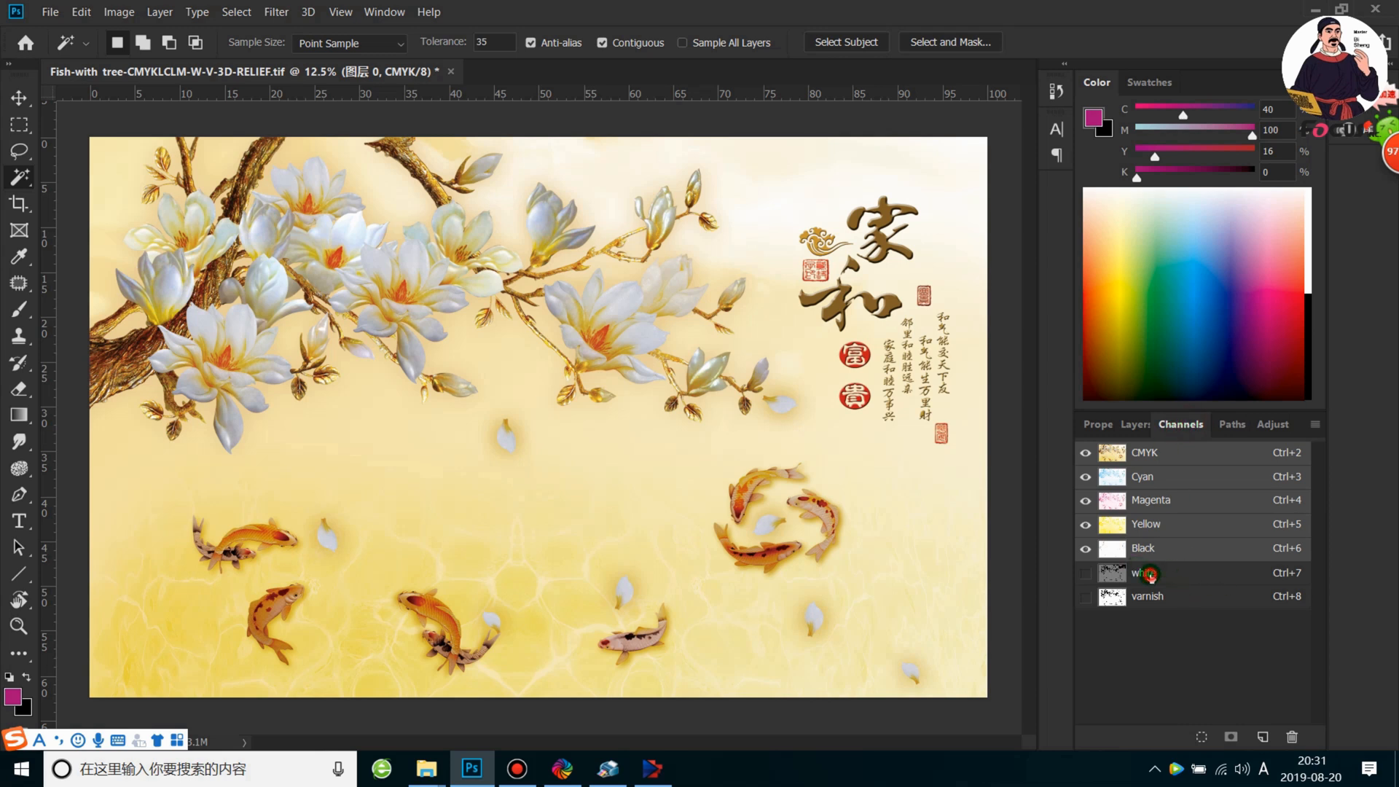
{"action": "left_click", "coordinate": [1151, 576]}
{"action": "key", "text": "ctrl+z"}
{"action": "left_click", "coordinate": [1153, 576]}
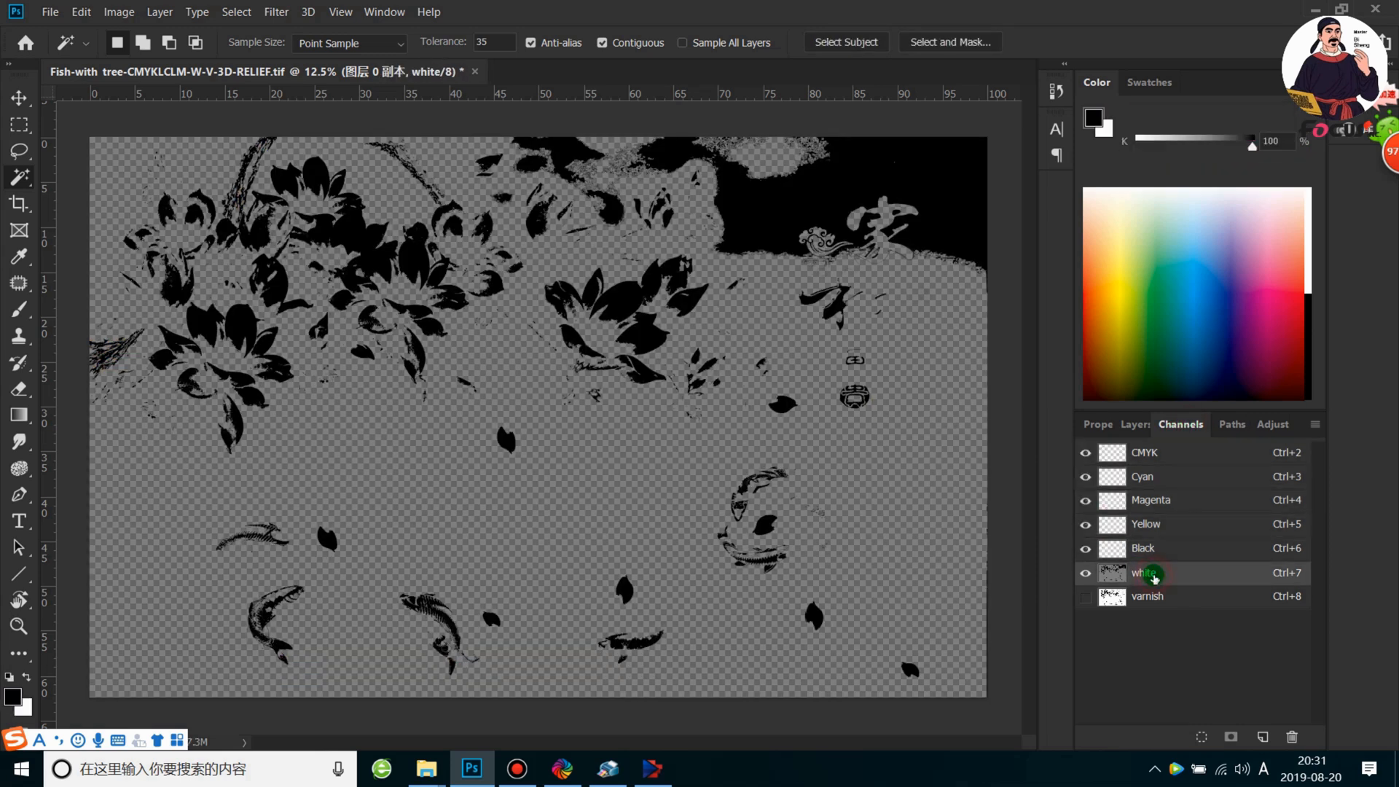
Delete the white and varnish spot channels and check the layers left in the document
{"action": "right_click", "coordinate": [1156, 579]}
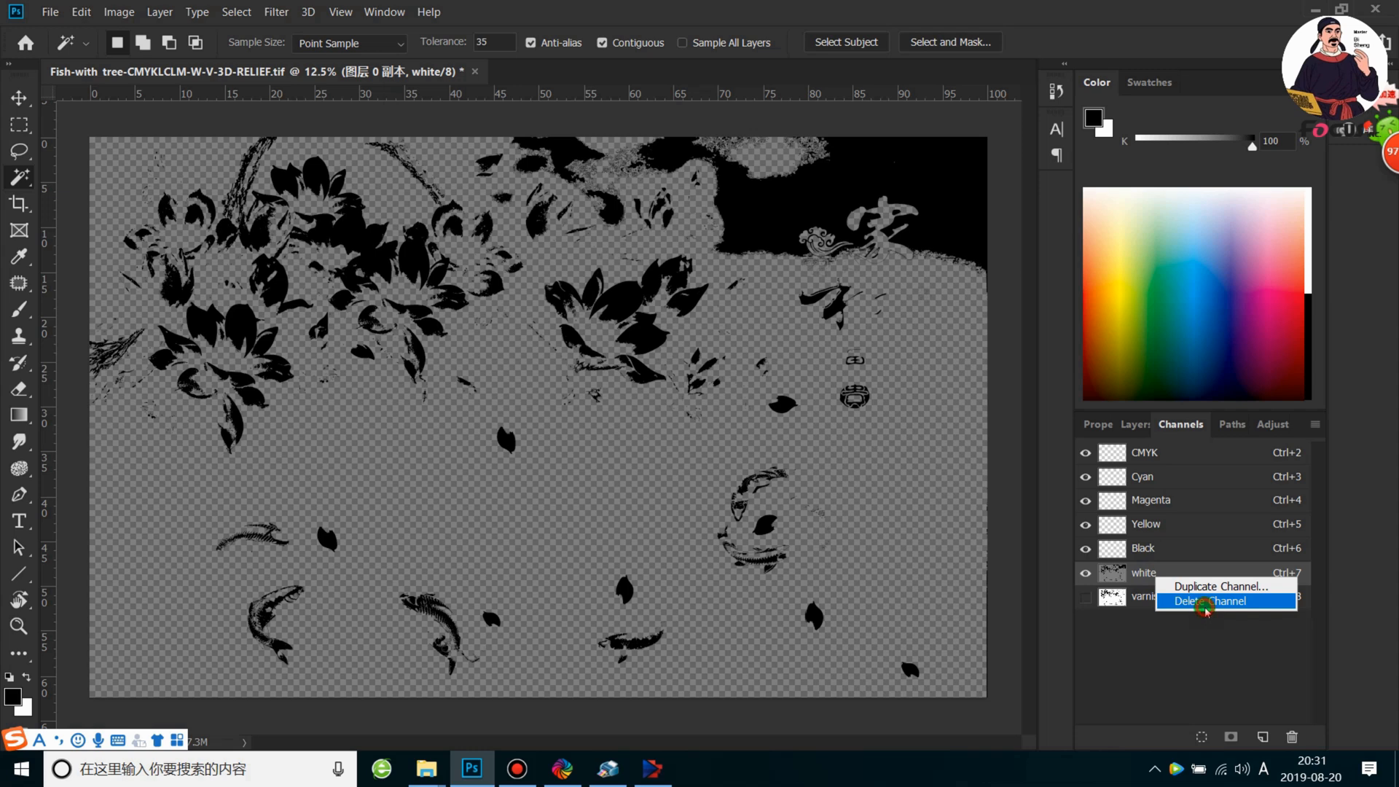
{"action": "left_click", "coordinate": [1205, 602]}
{"action": "left_click", "coordinate": [1179, 574]}
{"action": "right_click", "coordinate": [1178, 577]}
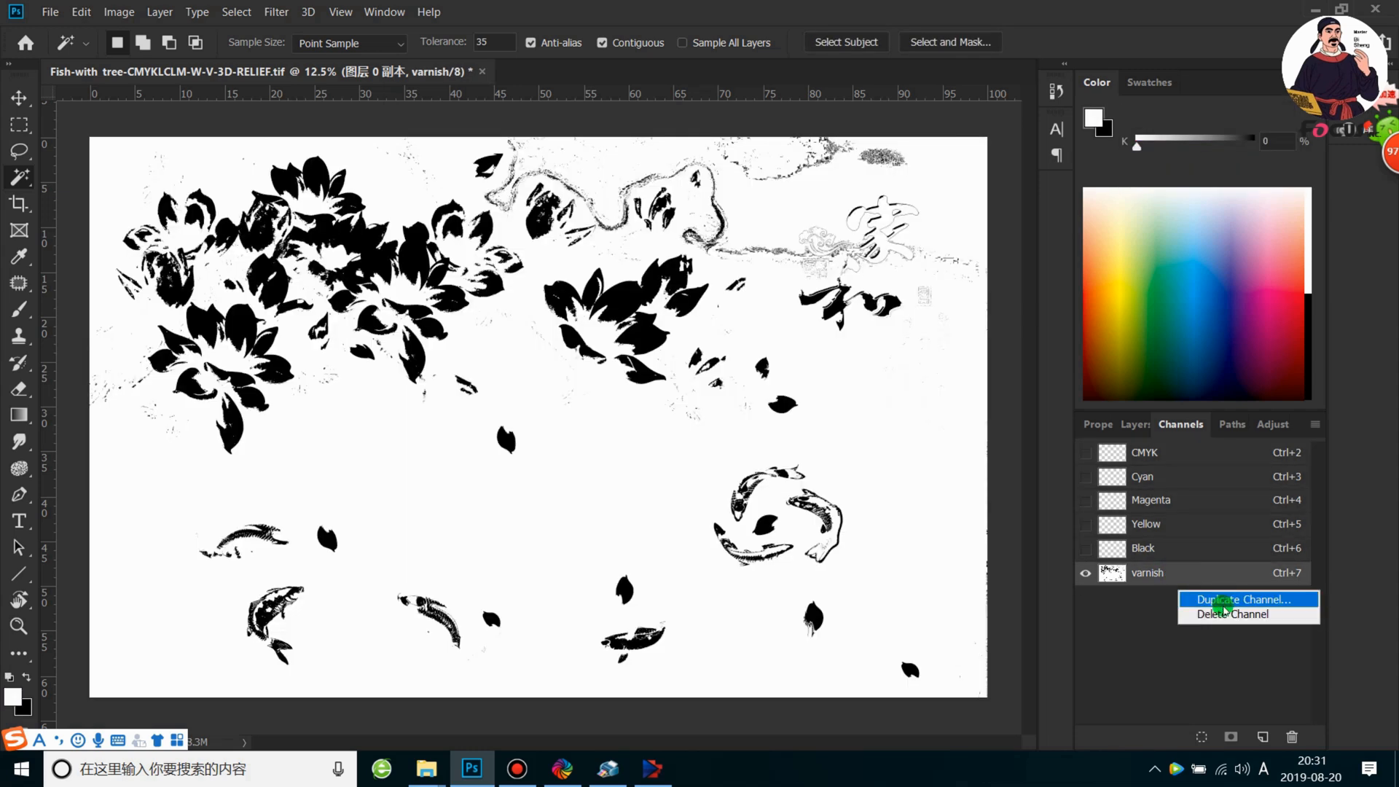
{"action": "left_click", "coordinate": [1227, 613]}
{"action": "left_click", "coordinate": [1140, 424]}
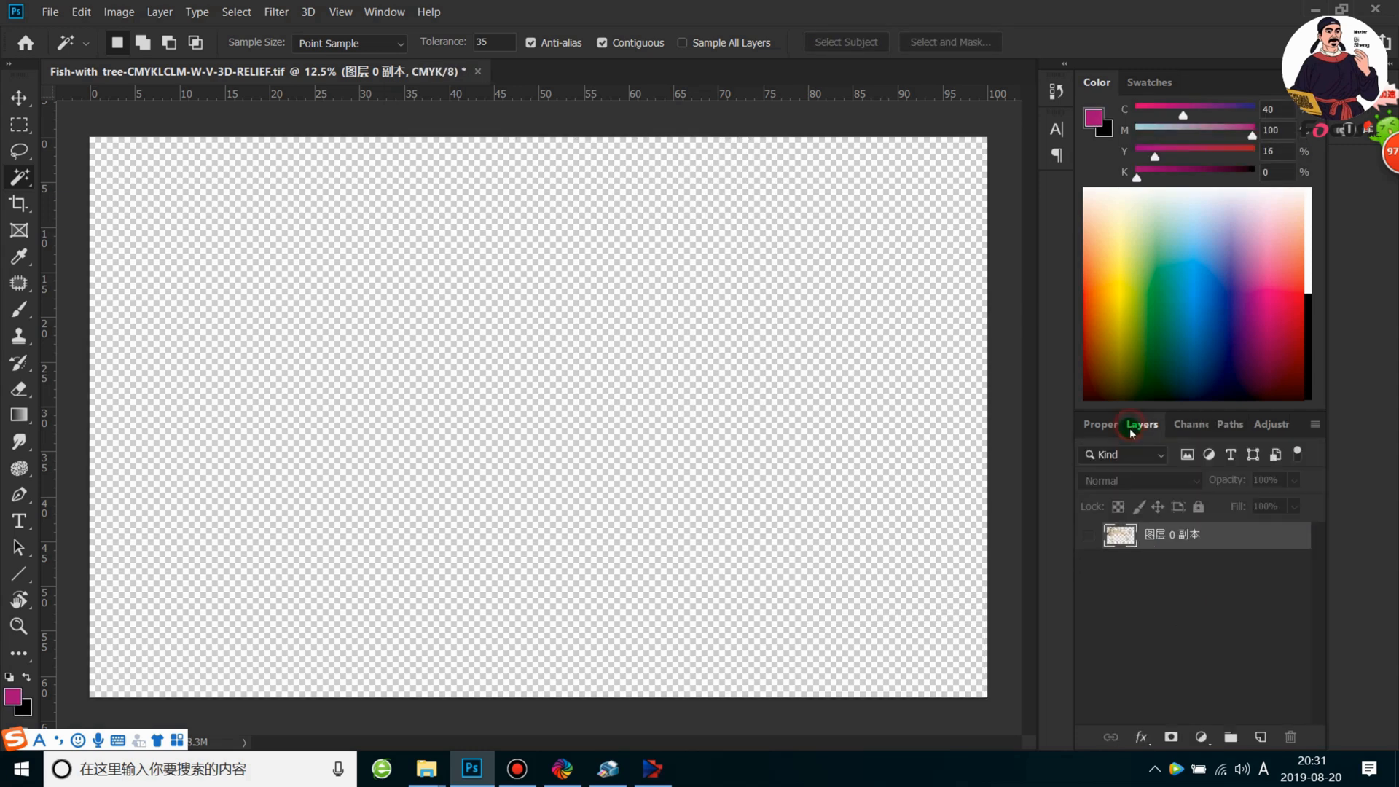
{"action": "left_click", "coordinate": [1180, 426]}
{"action": "left_click", "coordinate": [1134, 425]}
Undo the spot channel deletions and step further back to restore the 图层 0 artwork layer
{"action": "key", "text": "ctrl+z"}
{"action": "key", "text": "z"}
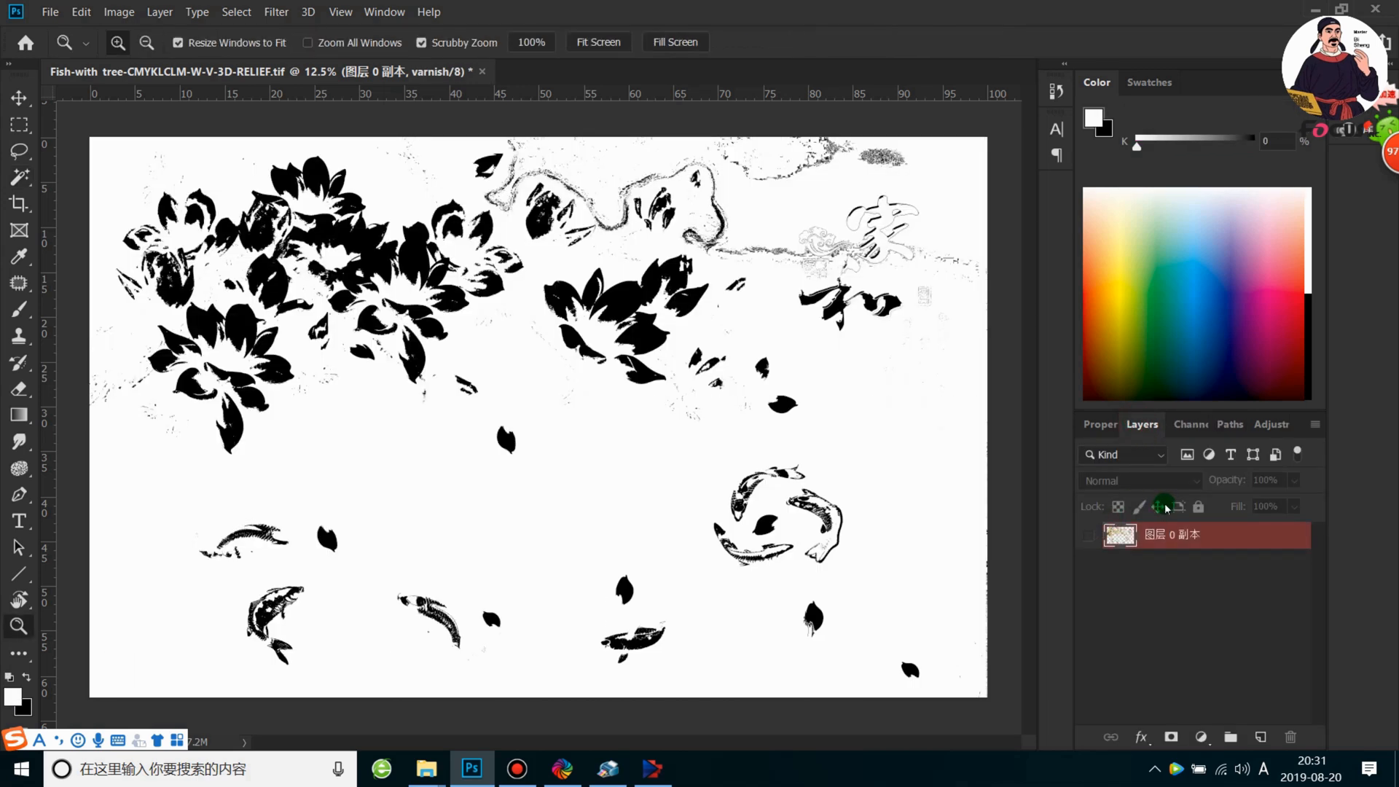
{"action": "left_click", "coordinate": [1197, 423]}
{"action": "key", "text": "ctrl+z"}
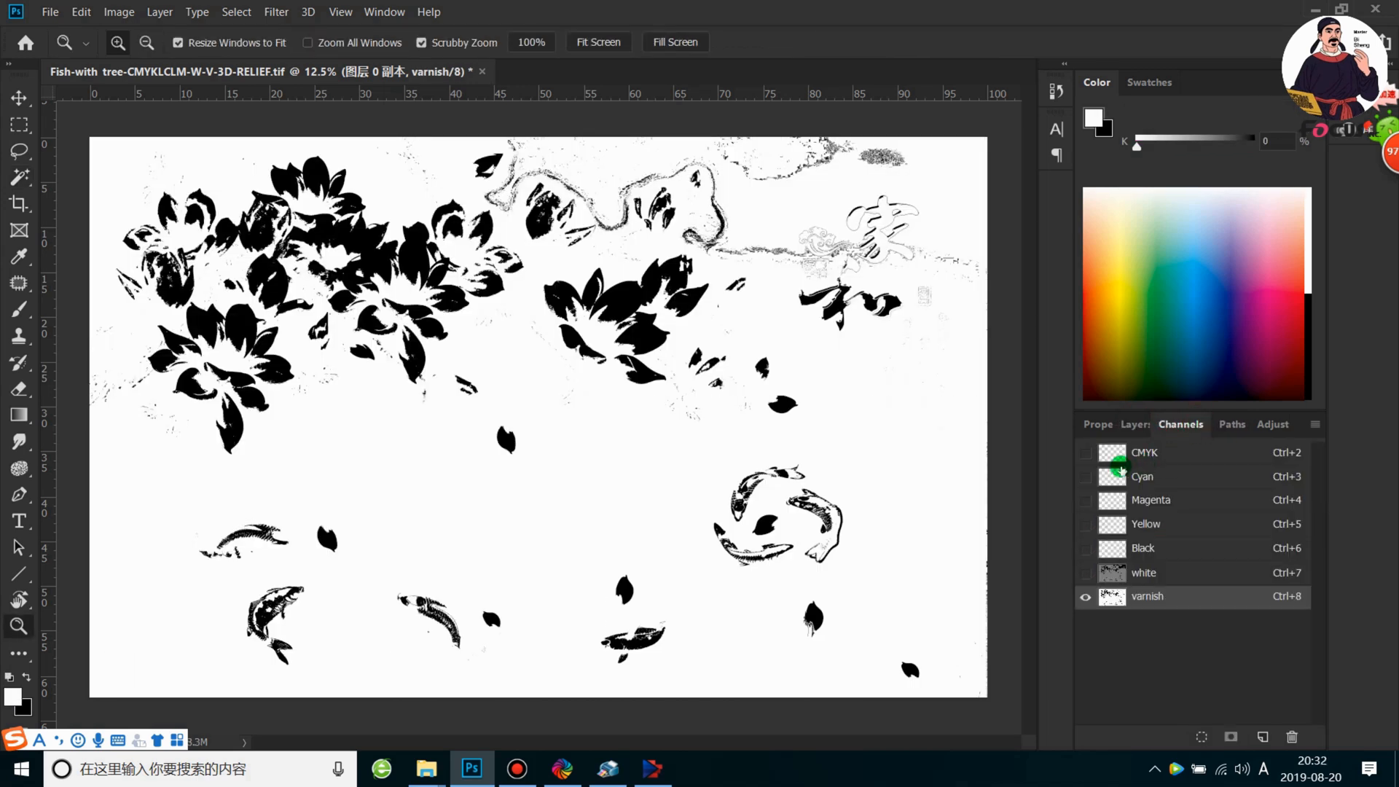
{"action": "left_click", "coordinate": [1086, 453]}
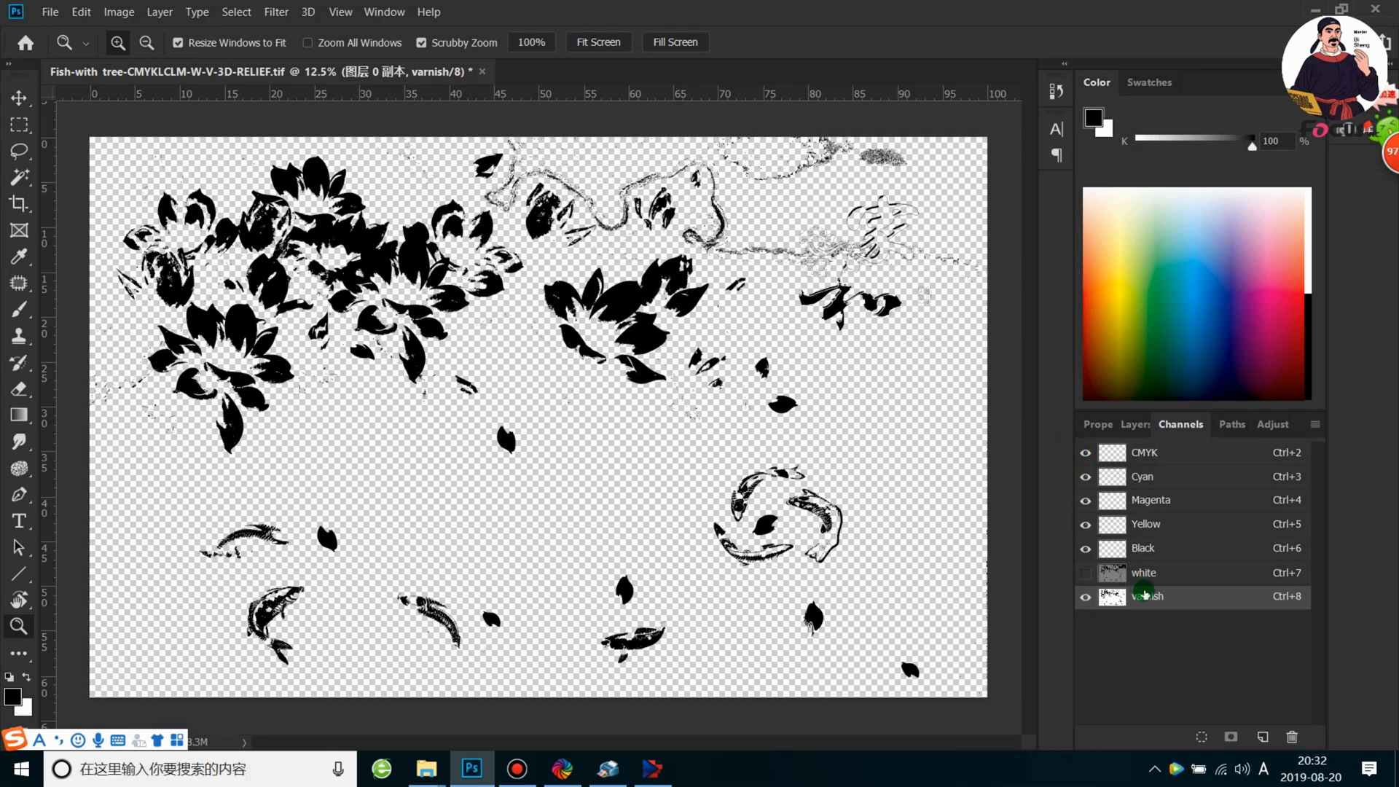
{"action": "key", "text": "ctrl+z"}
{"action": "left_click", "coordinate": [1133, 426]}
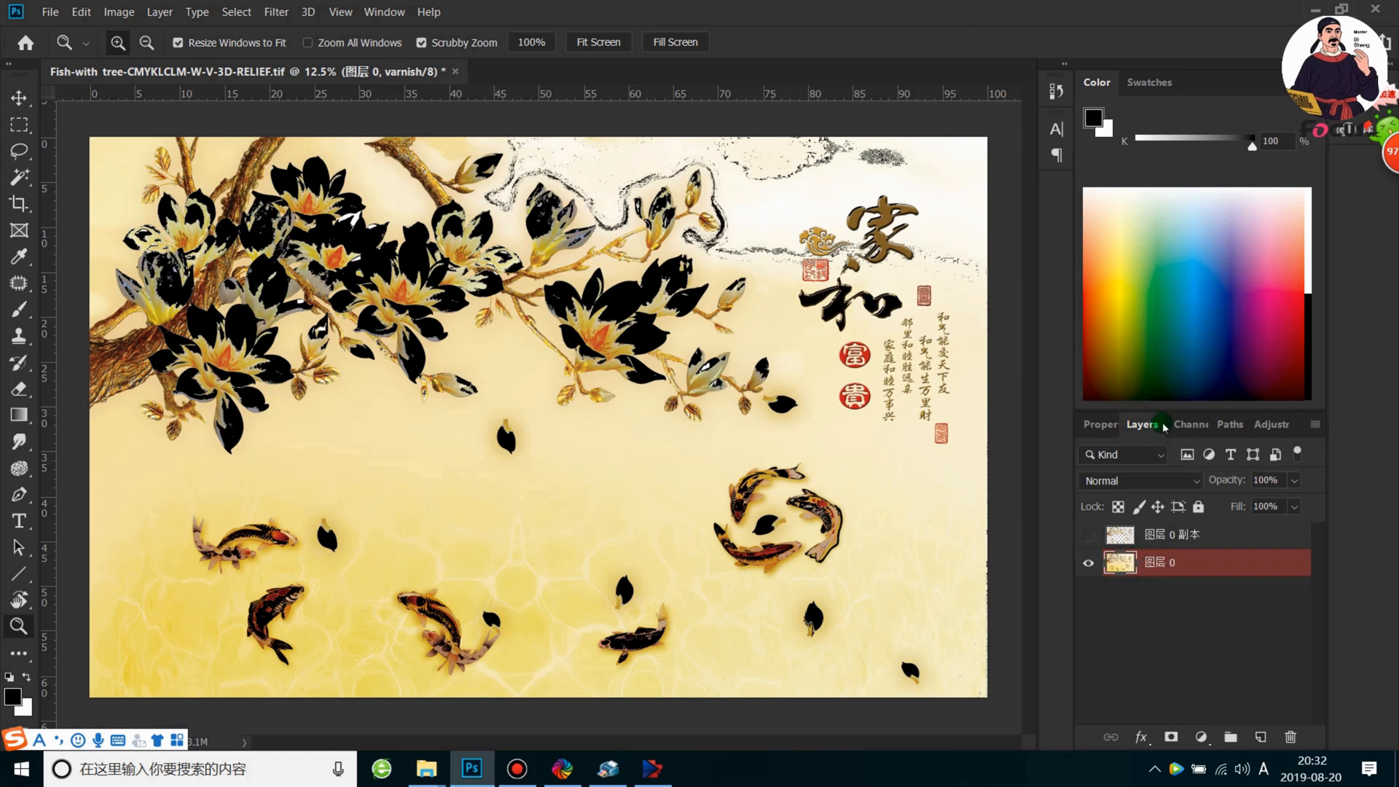
Delete the varnish and white spot channels, leaving the CMYK artwork, and check the layers
{"action": "left_click", "coordinate": [1189, 425]}
{"action": "right_click", "coordinate": [1155, 598]}
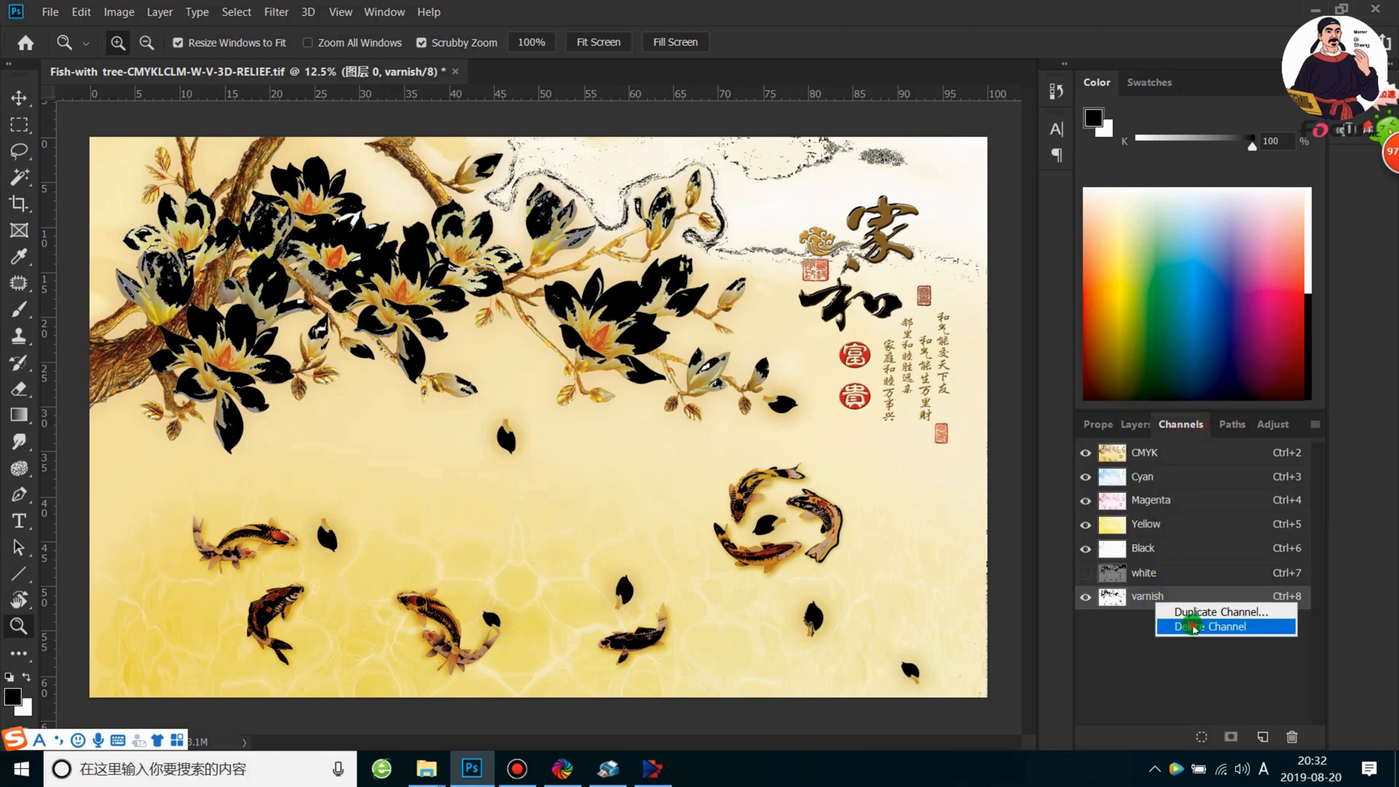
{"action": "left_click", "coordinate": [1177, 627]}
{"action": "right_click", "coordinate": [1158, 573]}
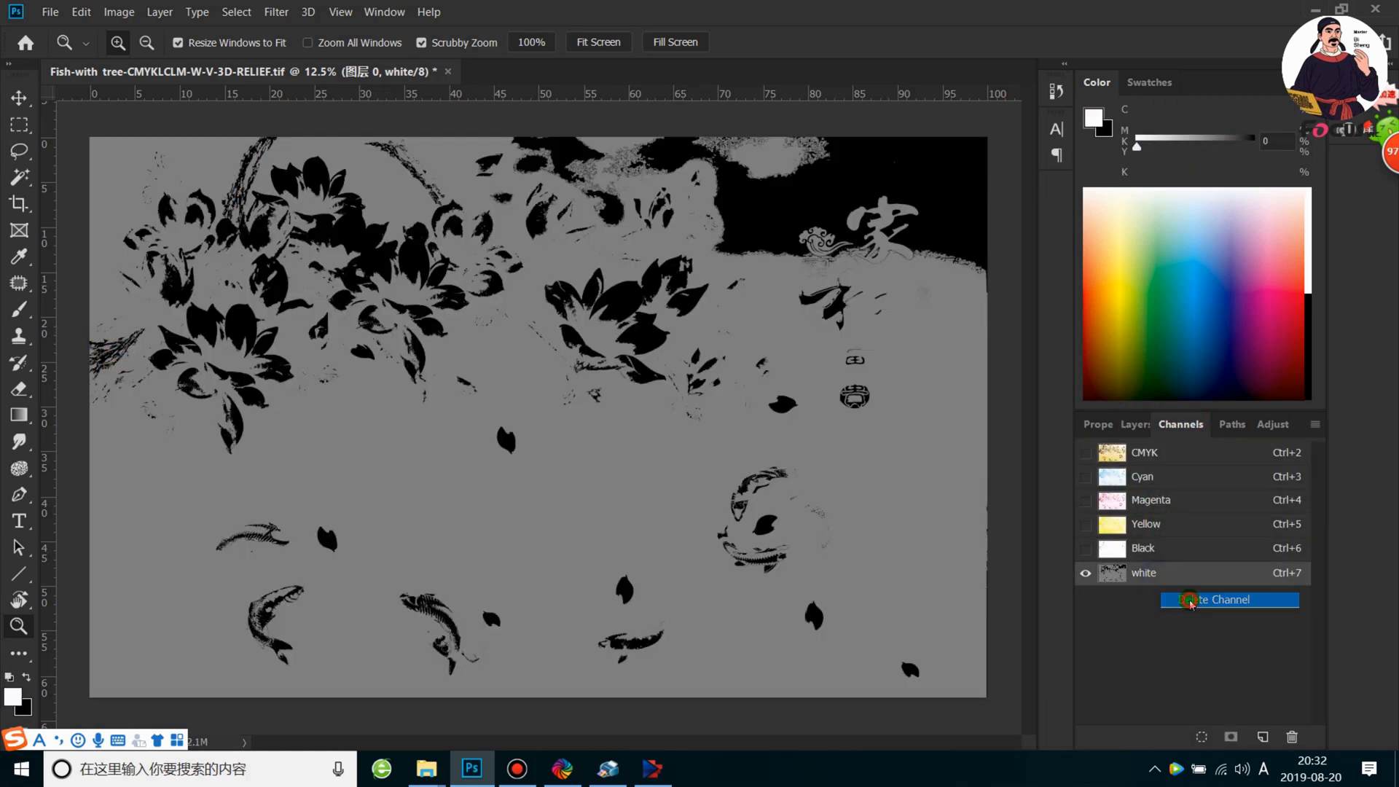
{"action": "left_click", "coordinate": [1180, 596]}
{"action": "left_click", "coordinate": [1135, 424]}
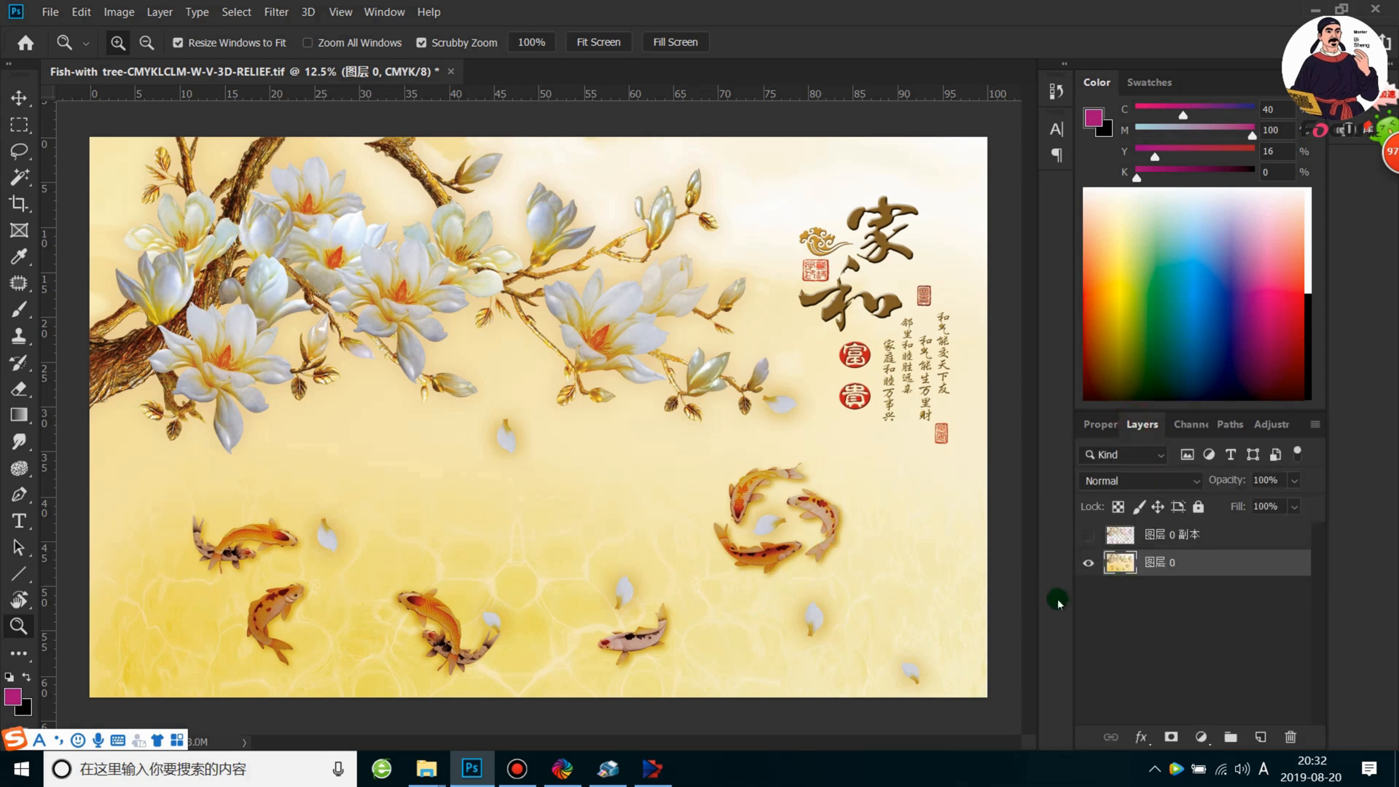
Load the CMYK composite's luminosity as a selection and invert it to cover the darker tones
{"action": "scroll", "coordinate": [713, 504], "scroll_direction": "down", "scroll_amount": 1}
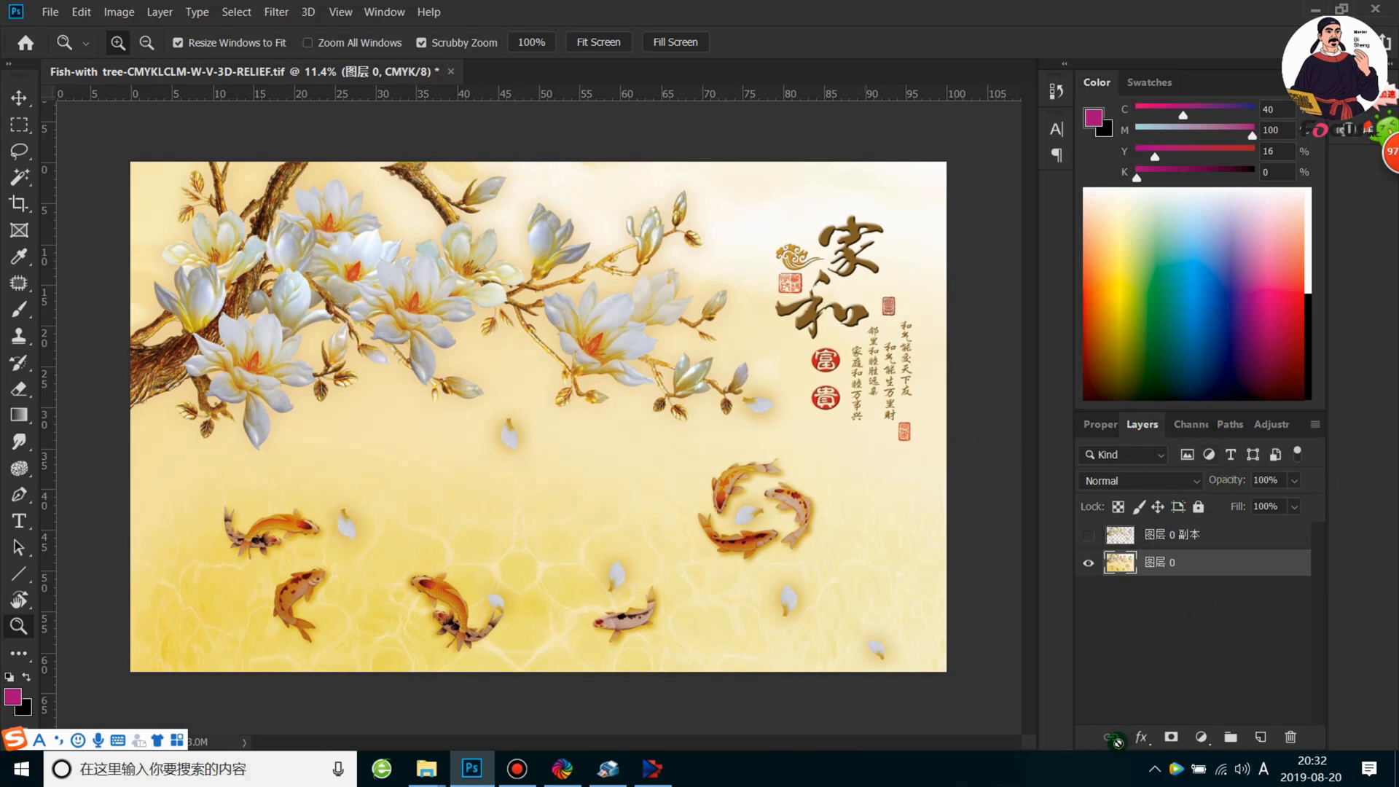
{"action": "left_click", "coordinate": [1195, 424]}
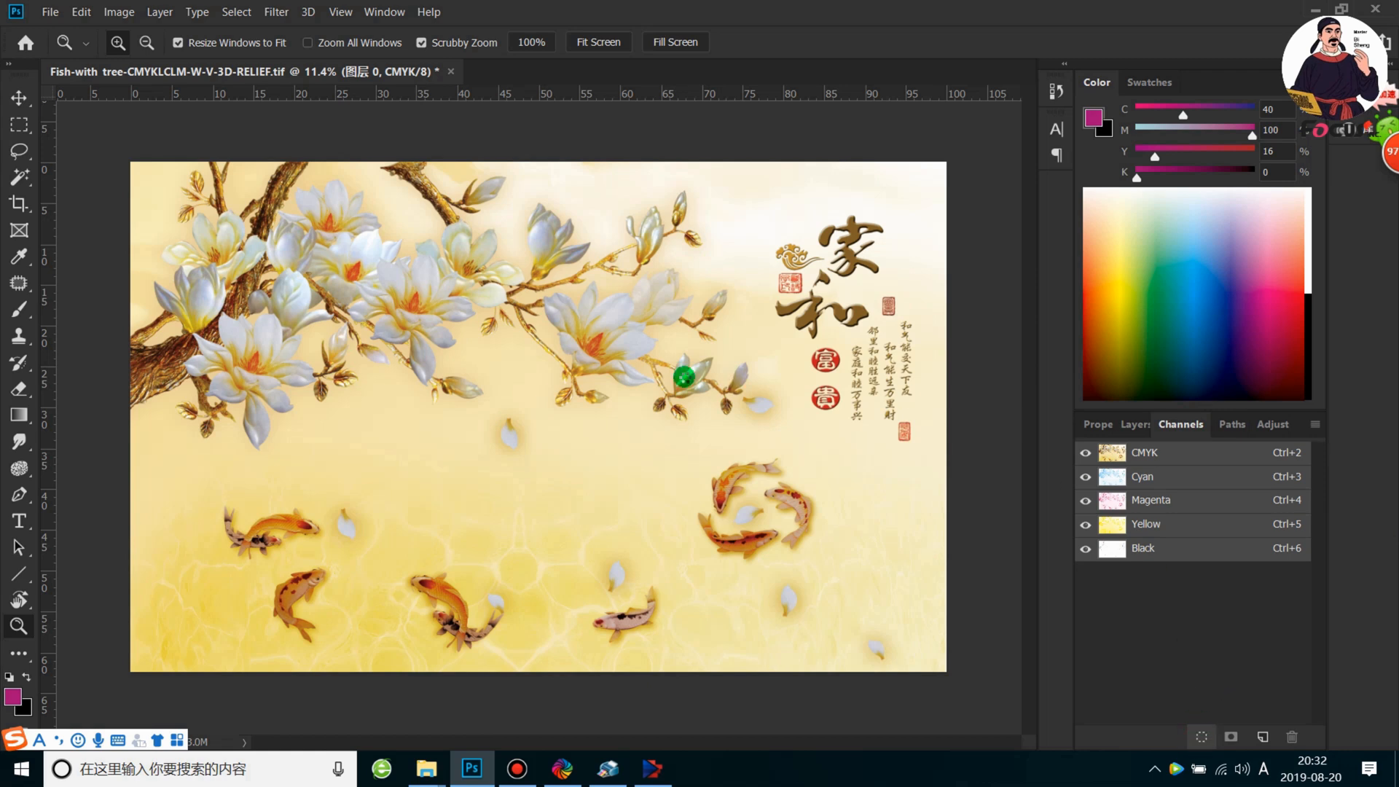
{"action": "key", "text": "ctrl+alt+2"}
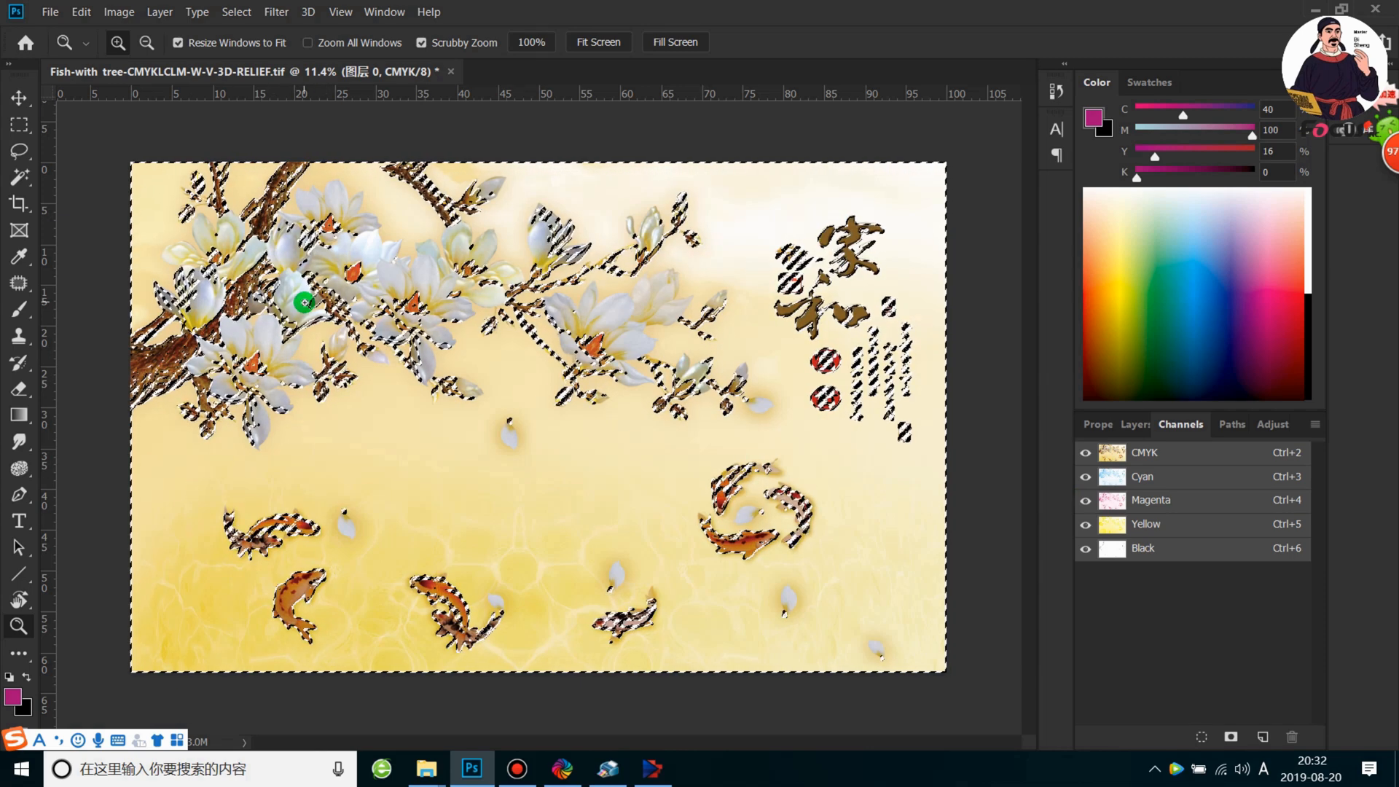
{"action": "left_click", "coordinate": [19, 124]}
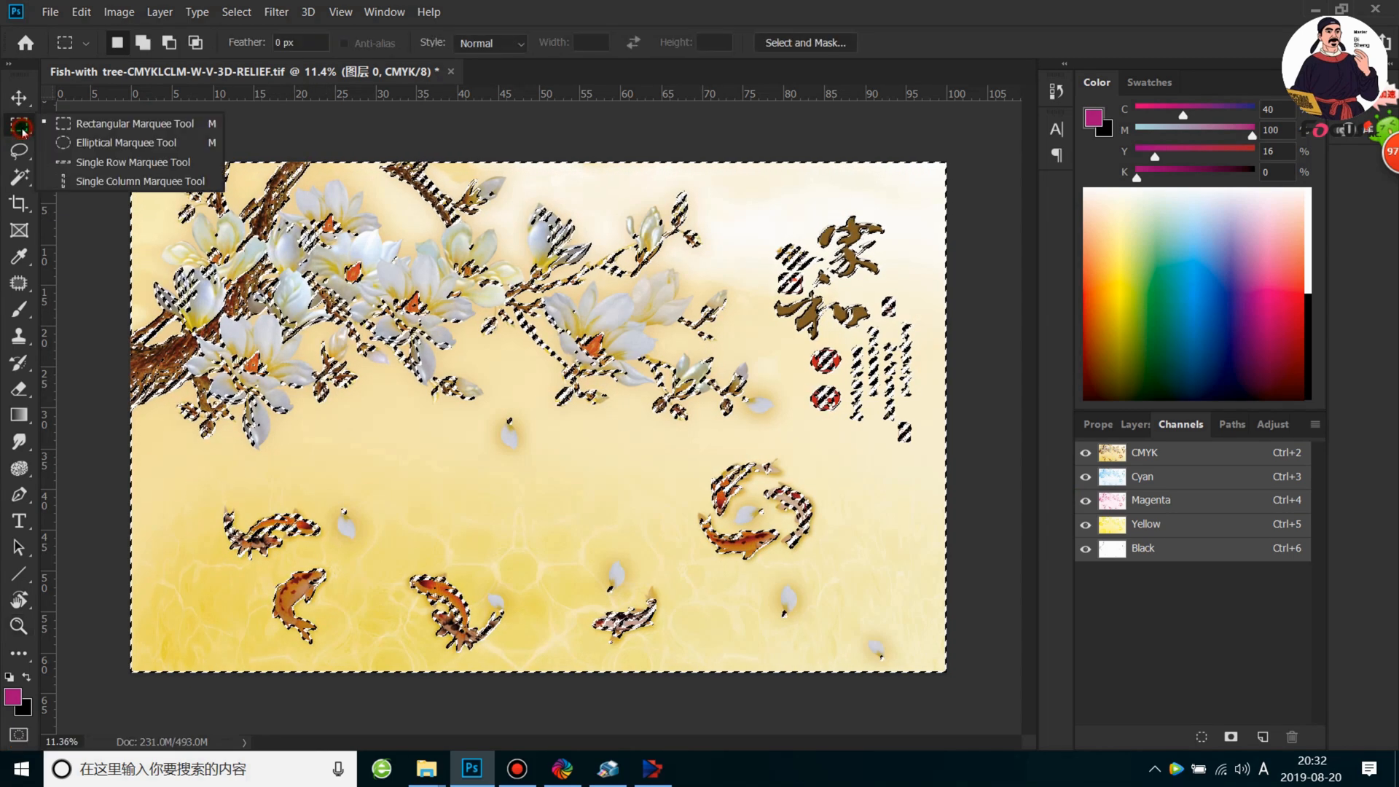
{"action": "left_click", "coordinate": [76, 125]}
{"action": "right_click", "coordinate": [250, 342]}
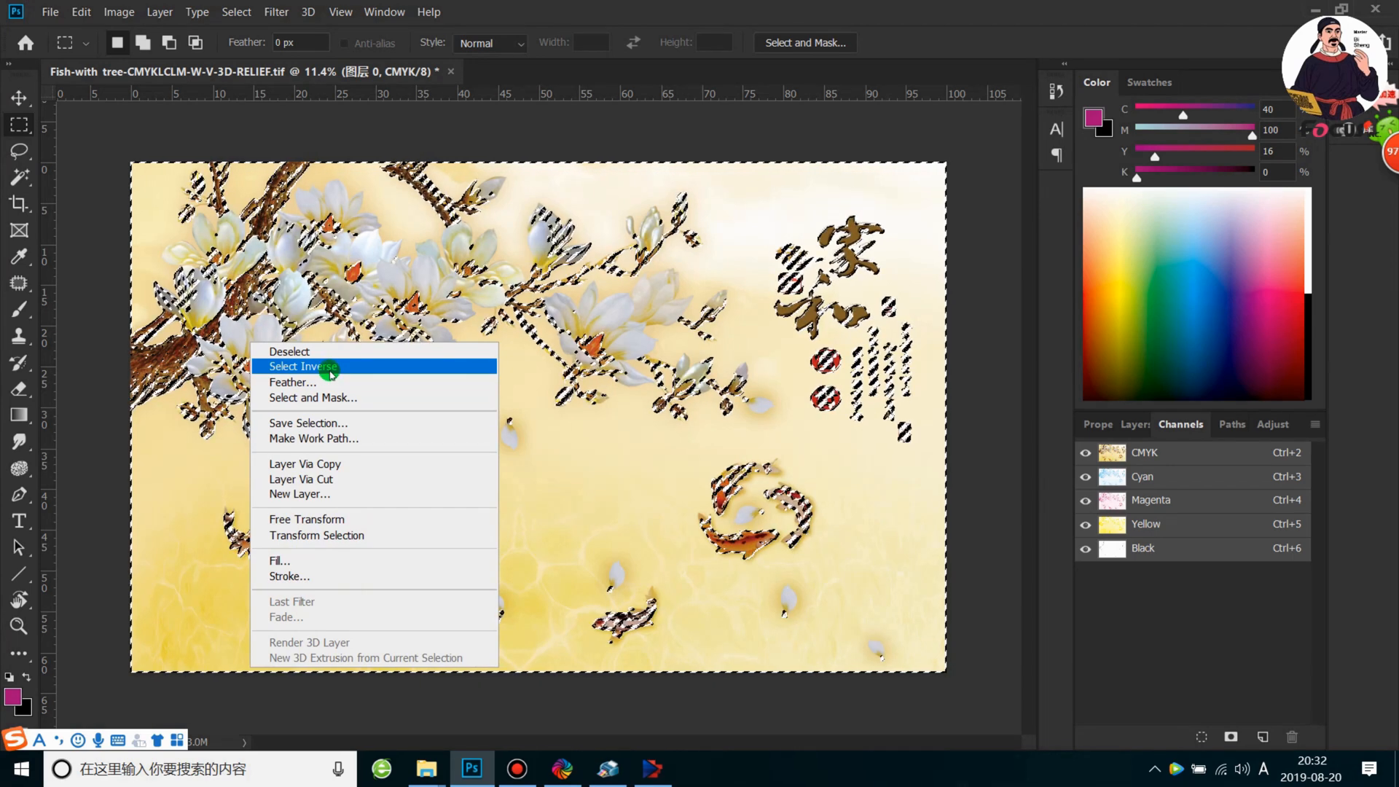
{"action": "left_click", "coordinate": [328, 368]}
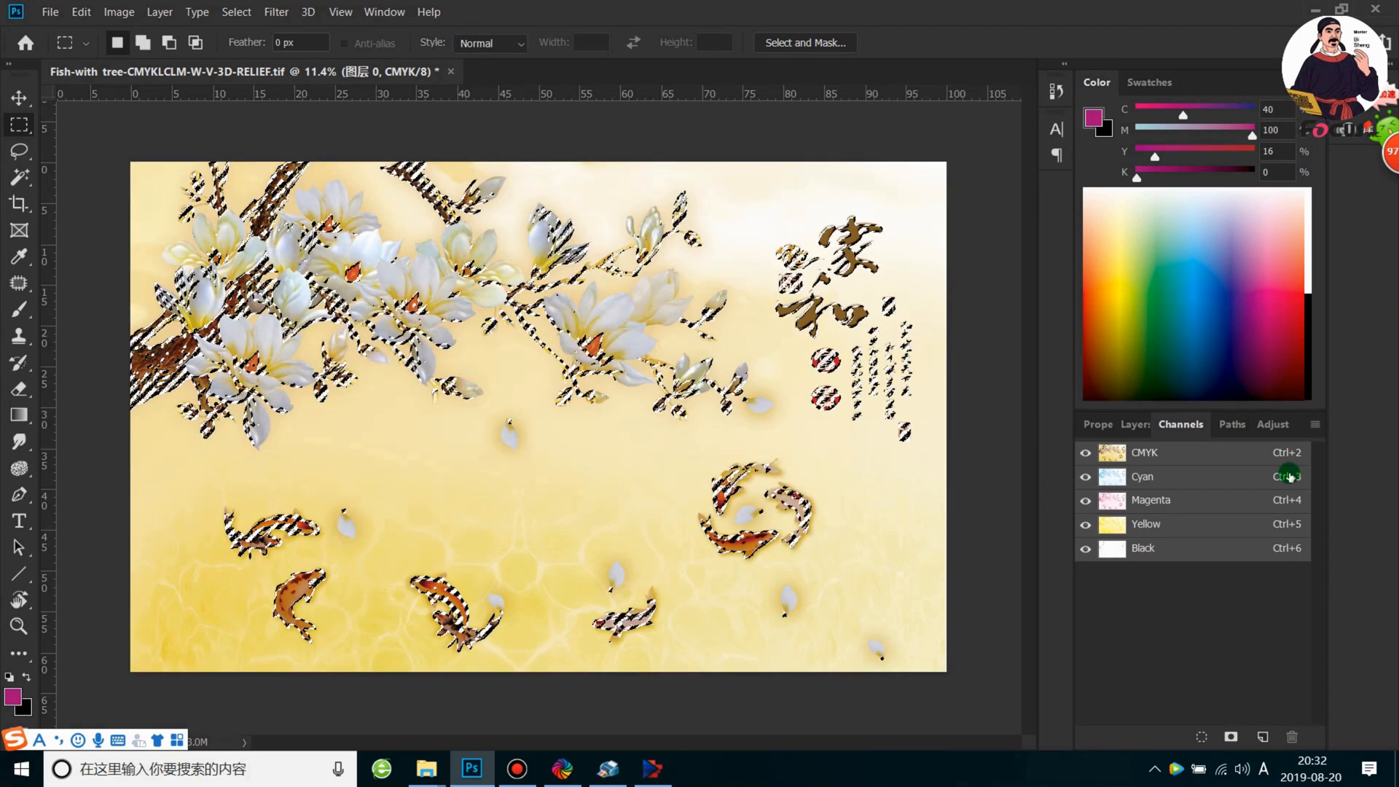
Create a spot channel named White layer from the inverted selection, with black ink colour and 100% solidity
{"action": "left_click", "coordinate": [1315, 425]}
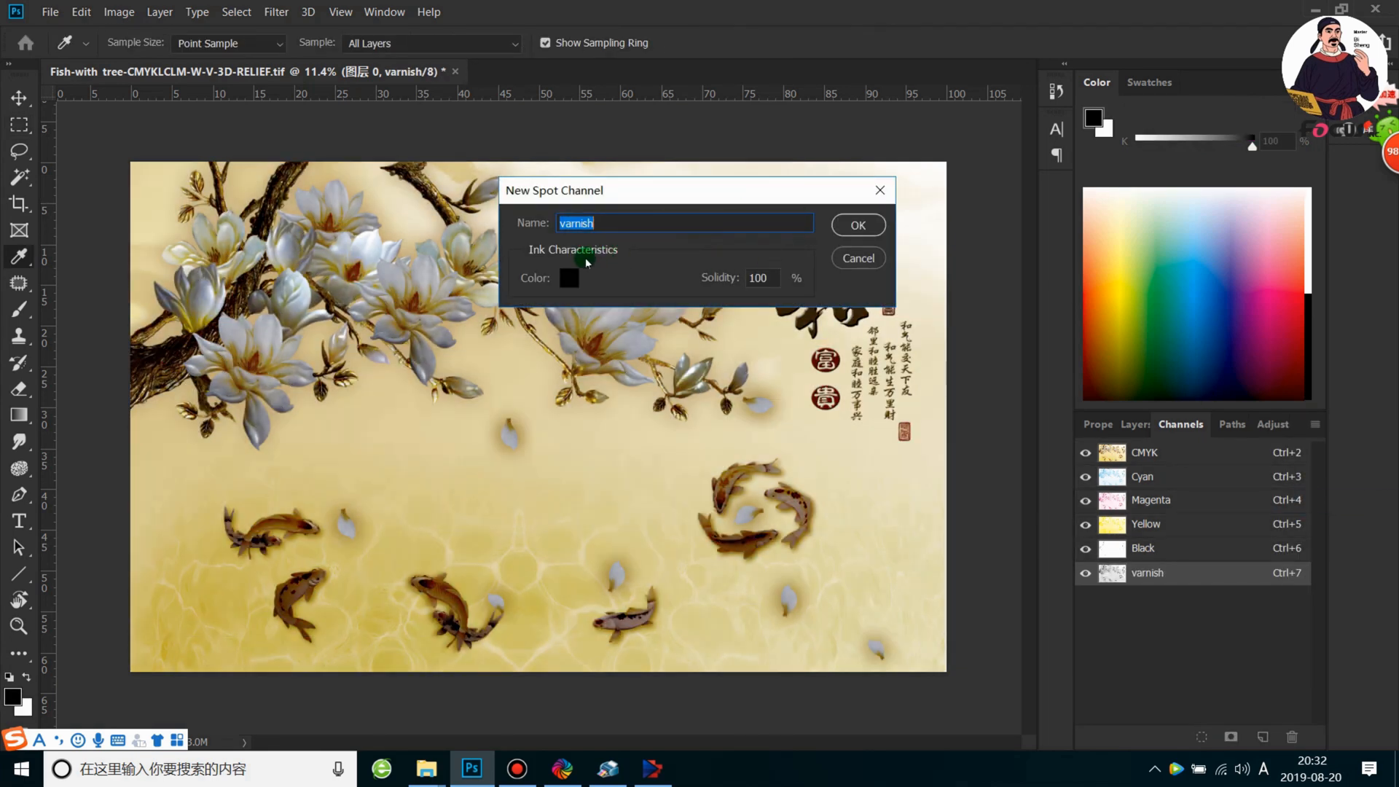
{"action": "left_click", "coordinate": [569, 277]}
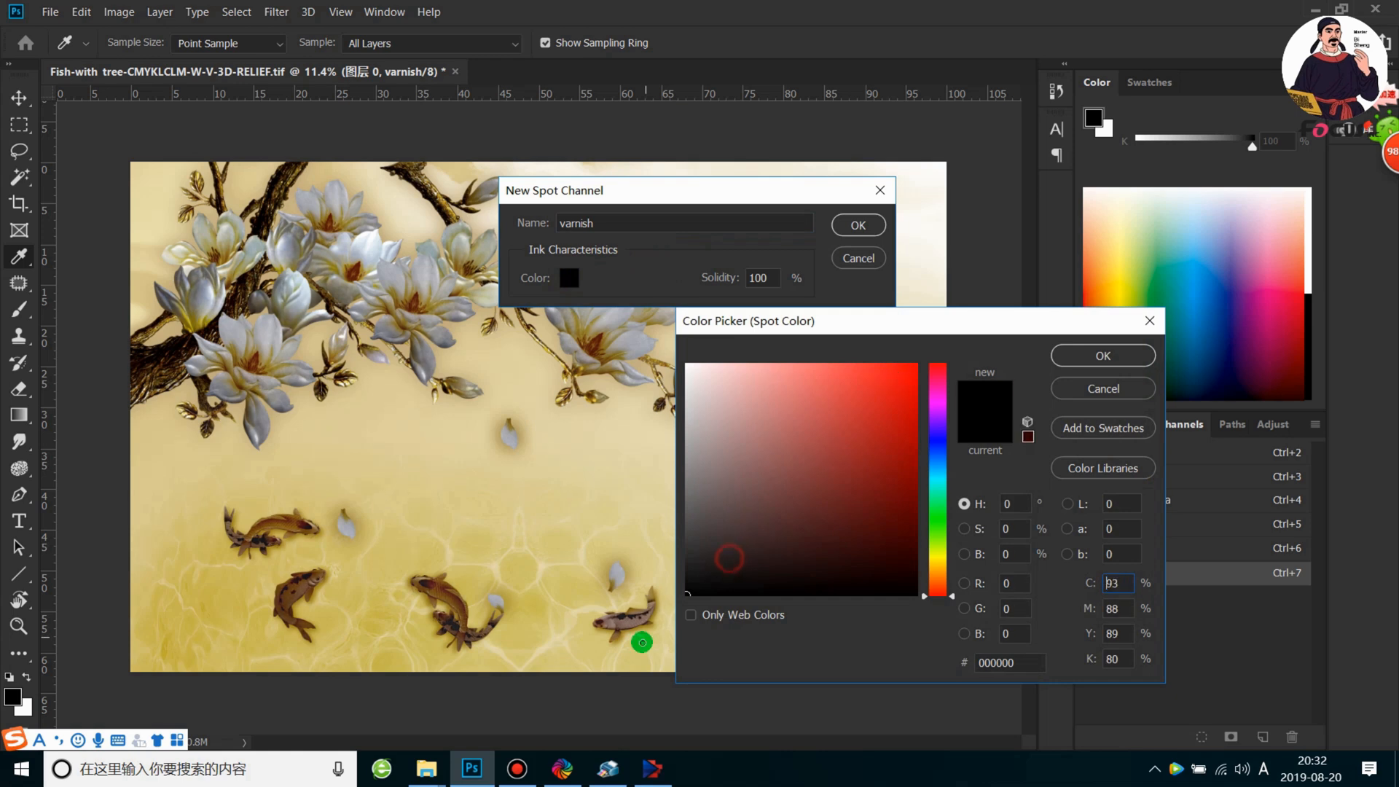
{"action": "left_click", "coordinate": [1126, 358]}
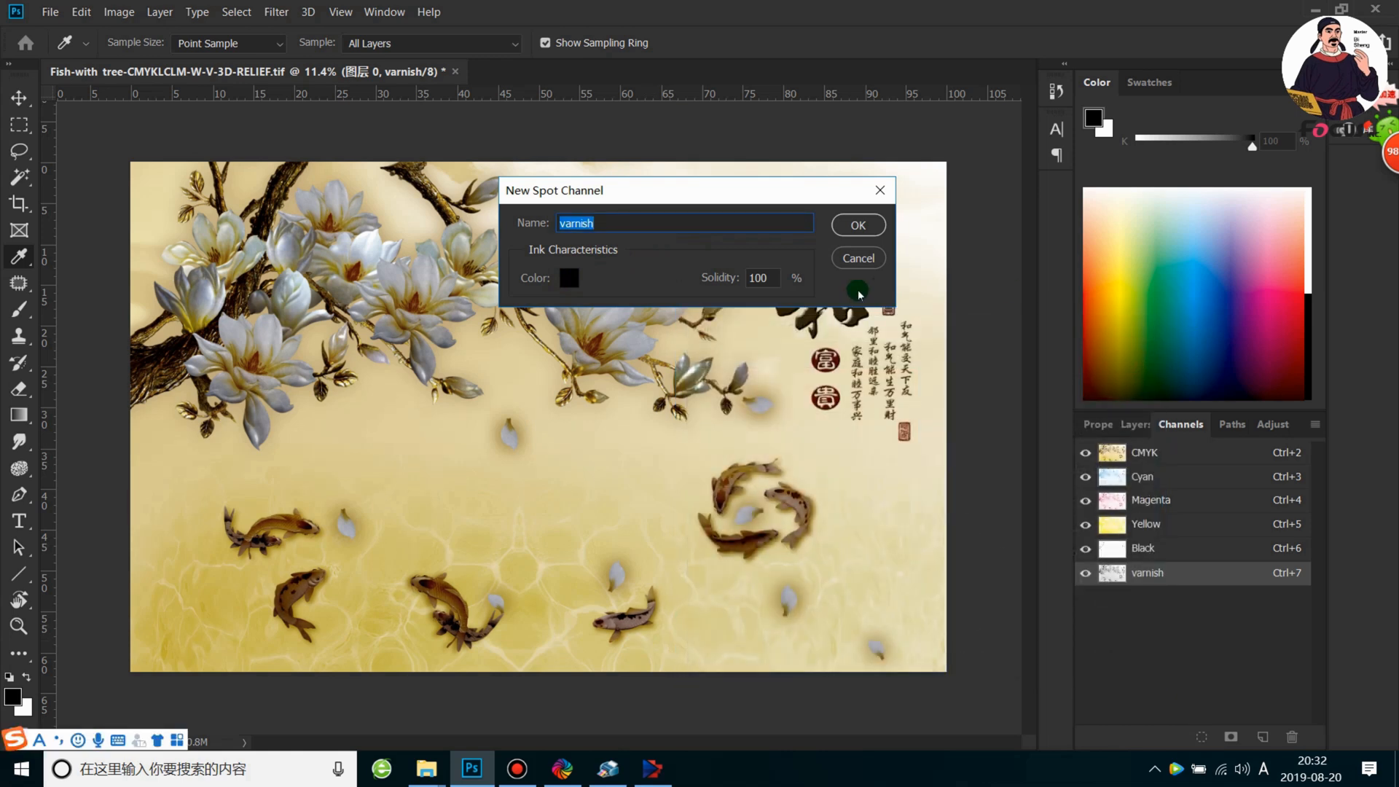
{"action": "type", "text": "WHITE"}
{"action": "key", "text": "BackSpace"}
{"action": "key", "text": "BackSpace"}
{"action": "key", "text": "BackSpace"}
{"action": "key", "text": "BackSpace"}
{"action": "type", "text": "hite layer"}
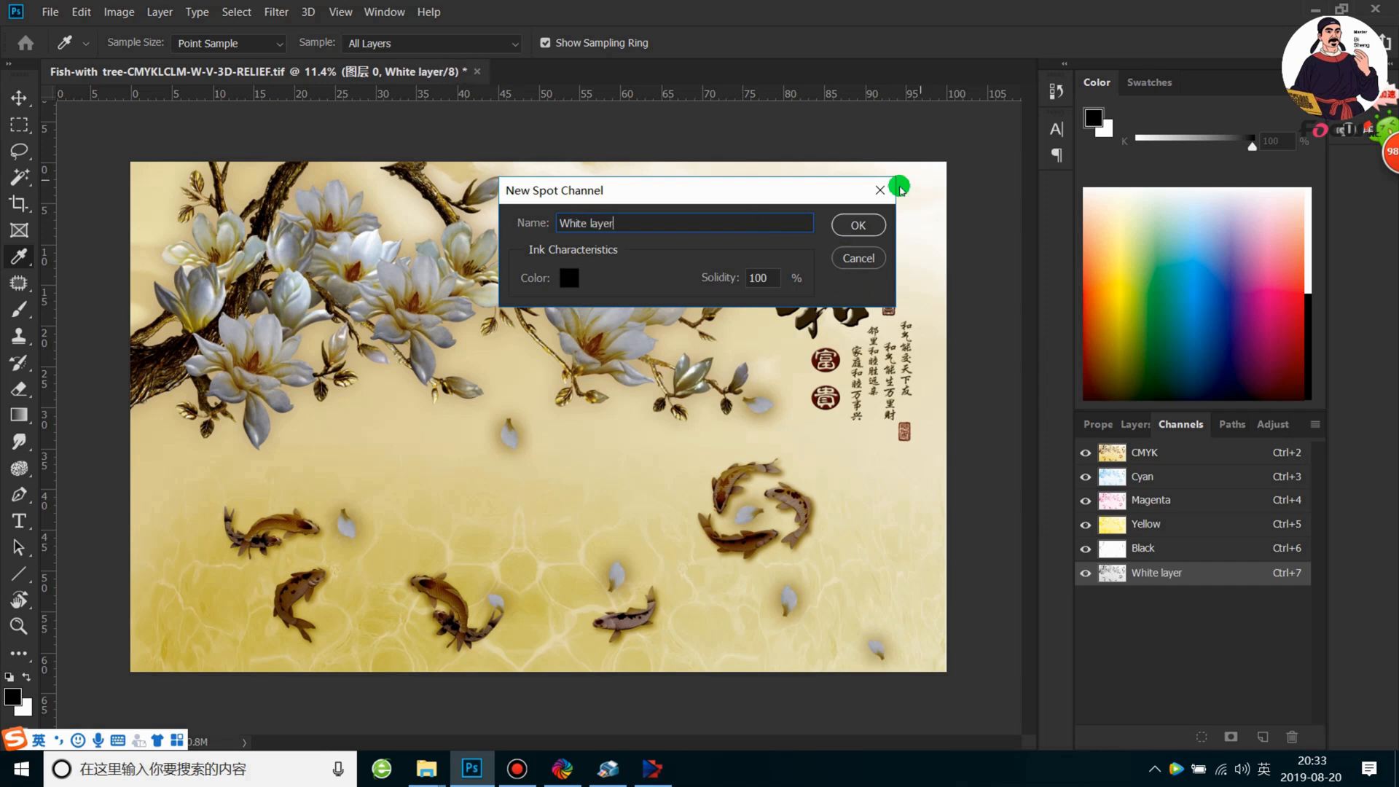
{"action": "left_click", "coordinate": [857, 224]}
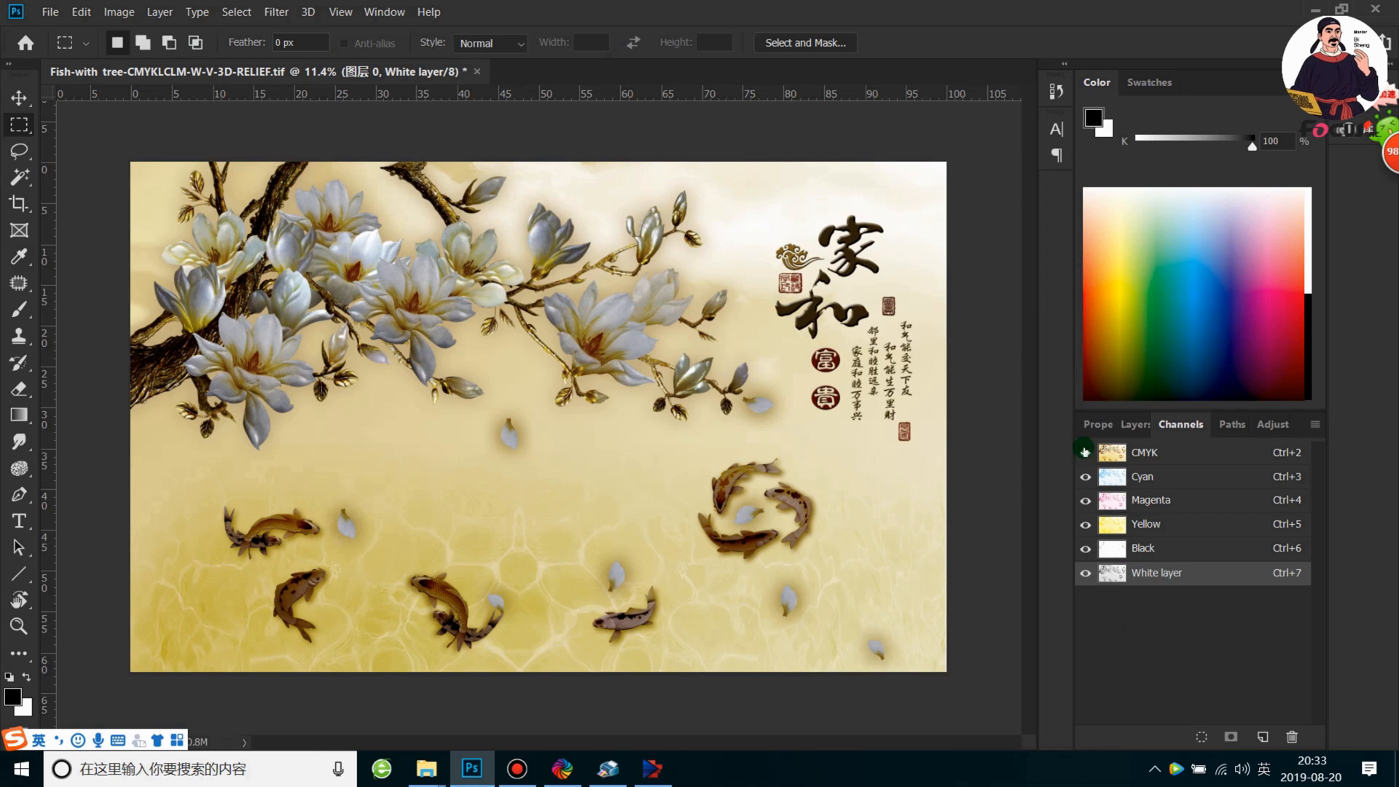
Show only the White layer spot channel and examine its grey tones across the branches, flowers, background and fish
{"action": "left_click", "coordinate": [1086, 452]}
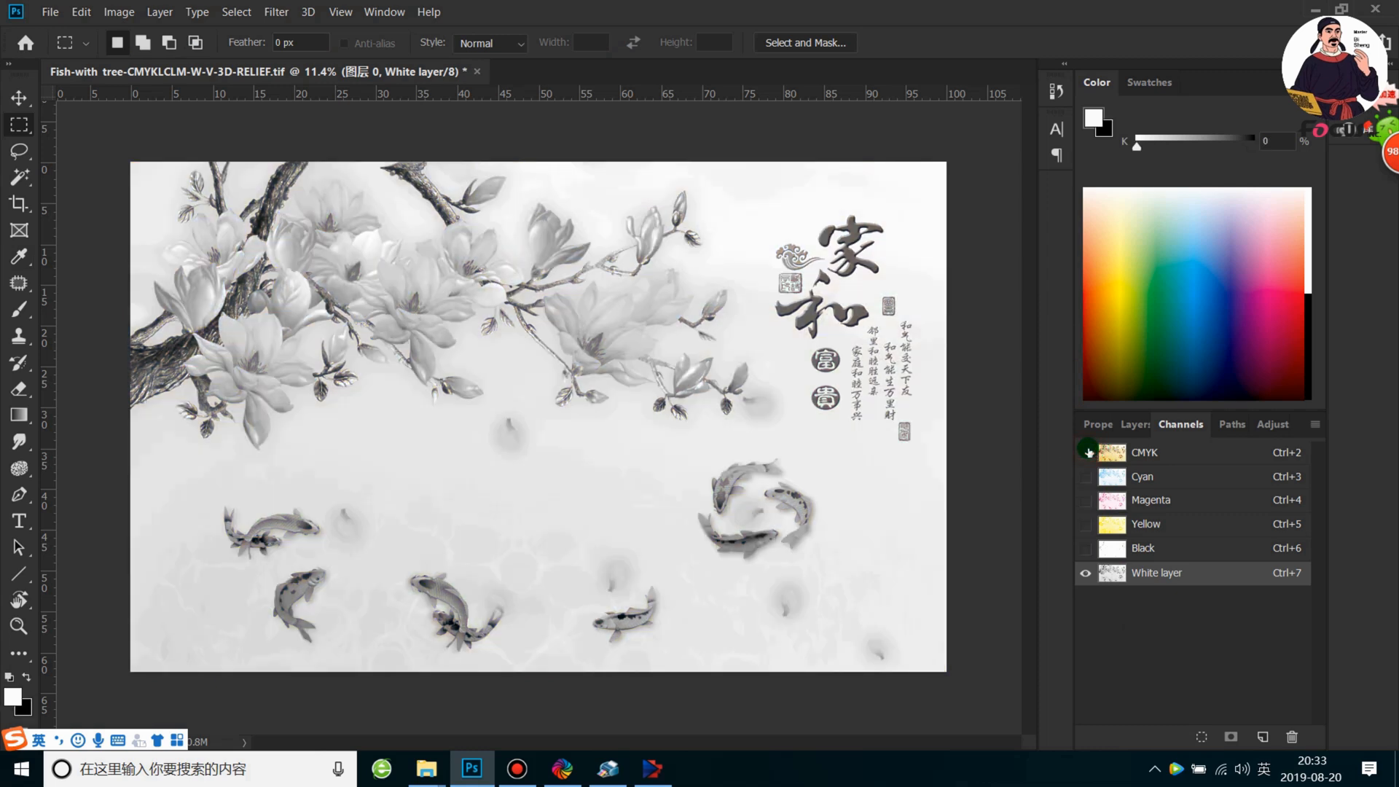
{"action": "scroll", "coordinate": [487, 478], "scroll_direction": "up", "scroll_amount": 2}
{"action": "scroll", "coordinate": [487, 478], "scroll_direction": "down", "scroll_amount": 2}
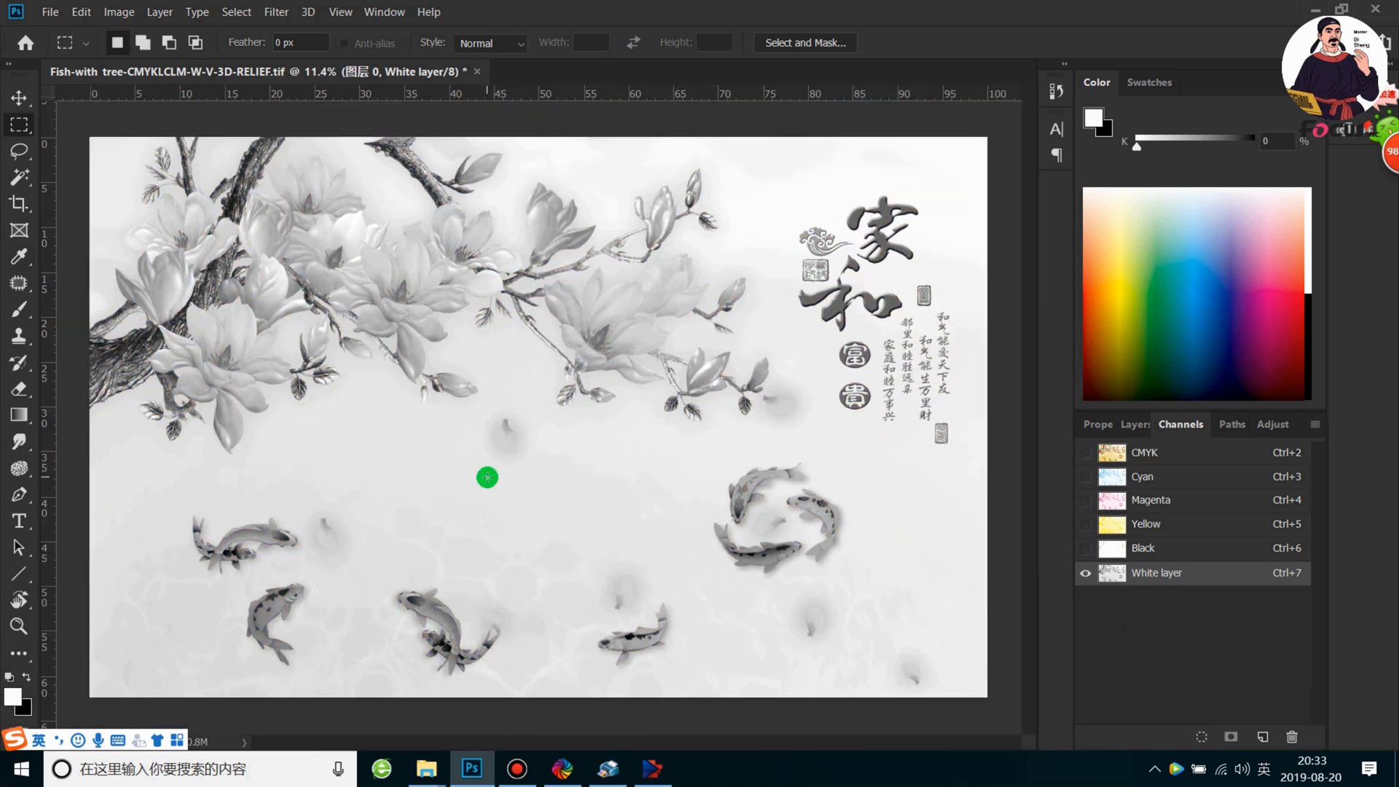
{"action": "scroll", "coordinate": [492, 488], "scroll_direction": "up", "scroll_amount": 1}
{"action": "scroll", "coordinate": [128, 352], "scroll_direction": "up", "scroll_amount": 3}
{"action": "scroll", "coordinate": [127, 352], "scroll_direction": "up", "scroll_amount": 1}
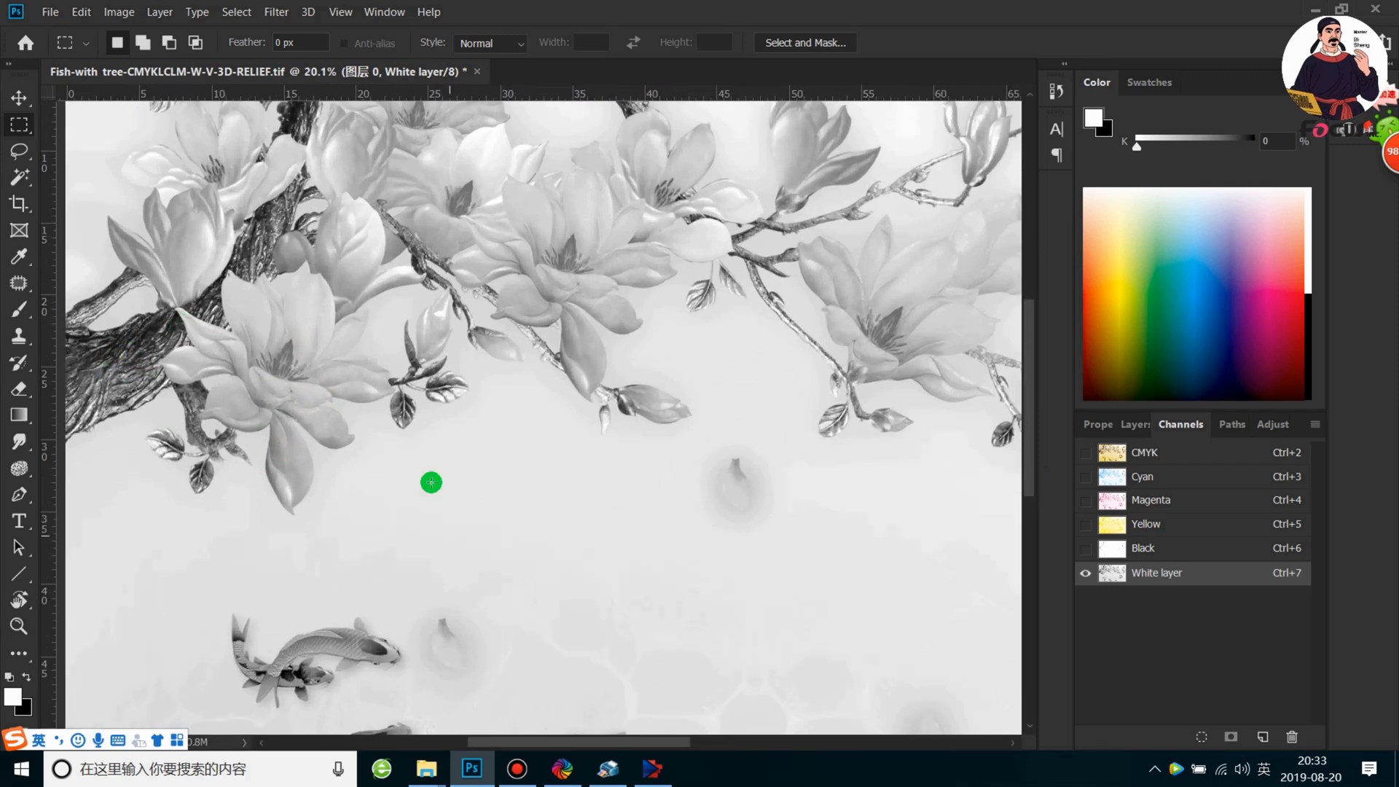
{"action": "scroll", "coordinate": [342, 437], "scroll_direction": "up", "scroll_amount": 1}
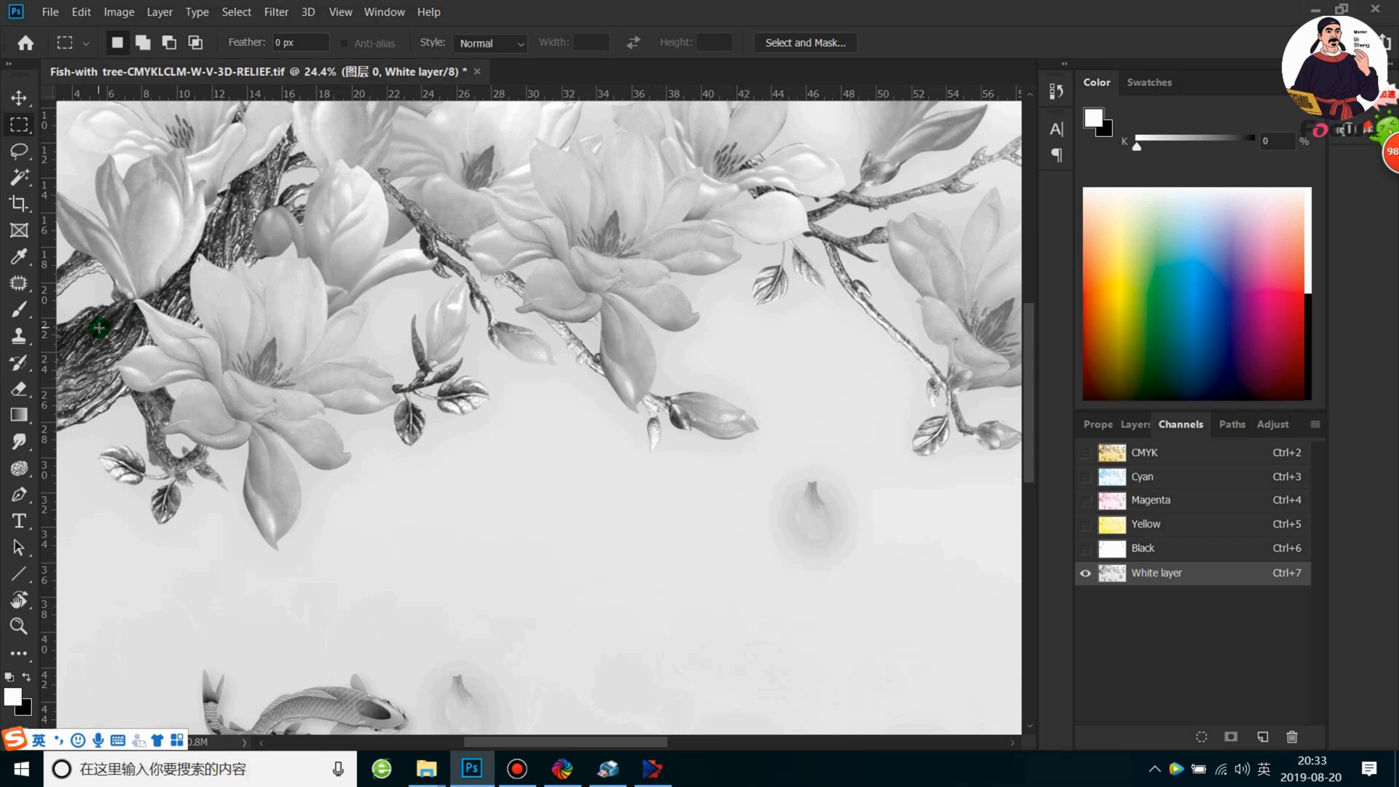
{"action": "scroll", "coordinate": [99, 328], "scroll_direction": "down", "scroll_amount": 2}
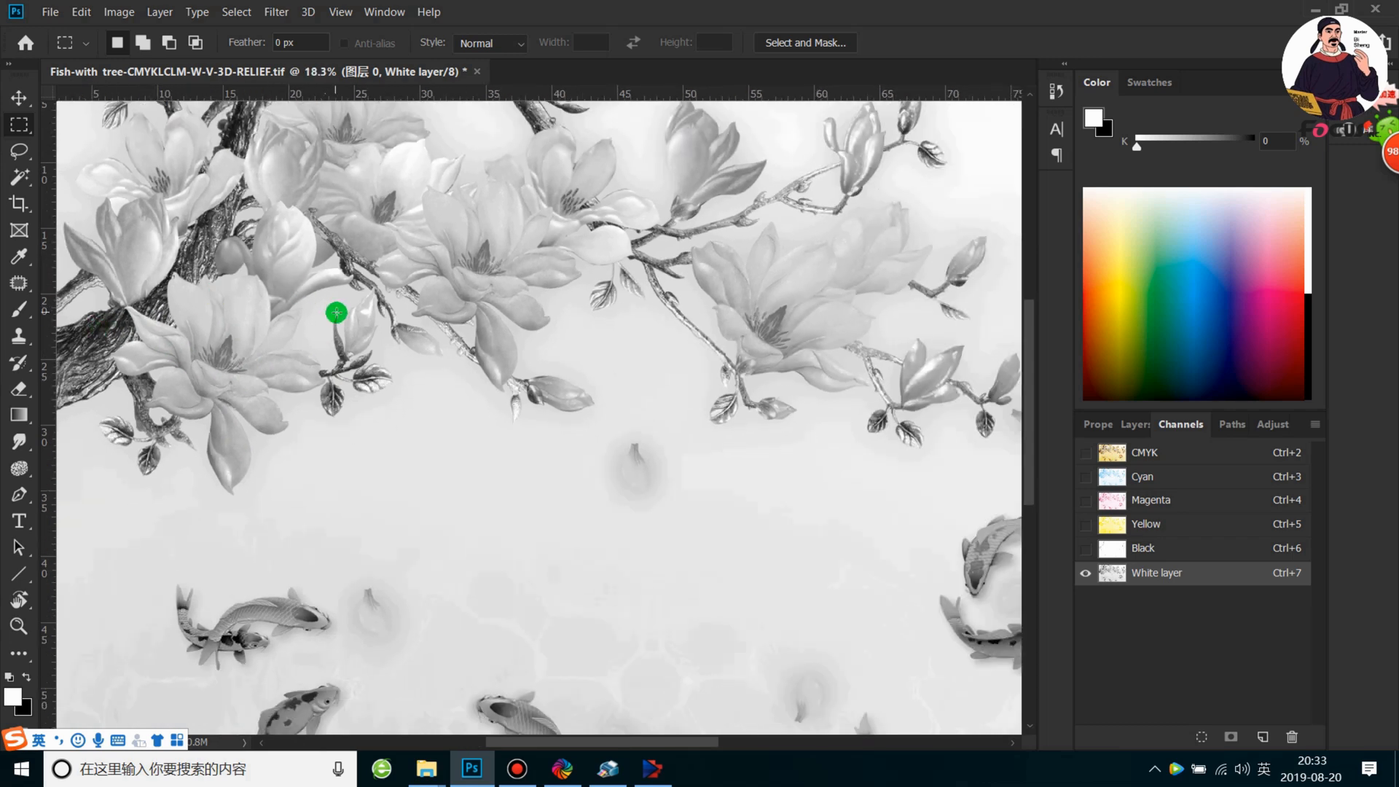
{"action": "scroll", "coordinate": [489, 333], "scroll_direction": "up", "scroll_amount": 1}
{"action": "scroll", "coordinate": [490, 333], "scroll_direction": "down", "scroll_amount": 1}
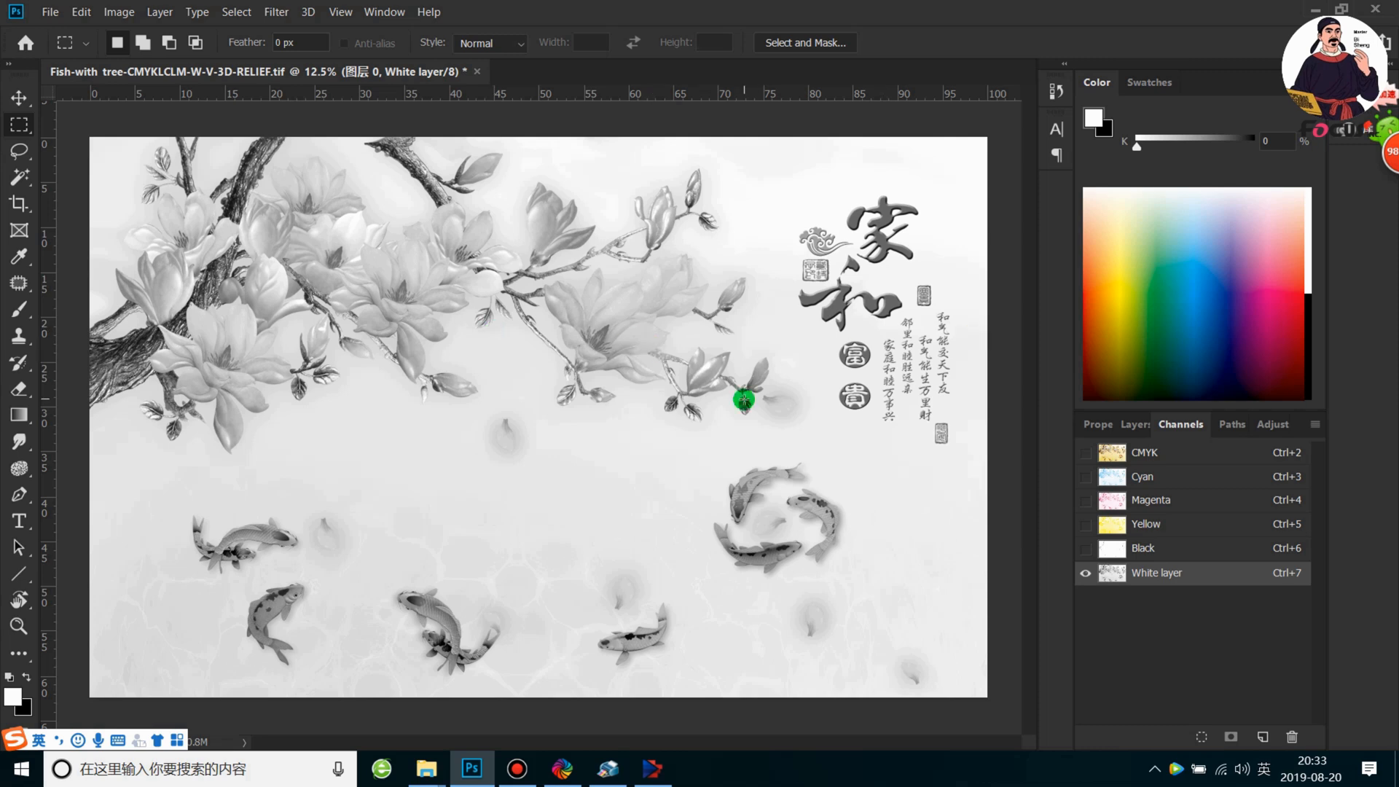
{"action": "scroll", "coordinate": [718, 408], "scroll_direction": "down", "scroll_amount": 1}
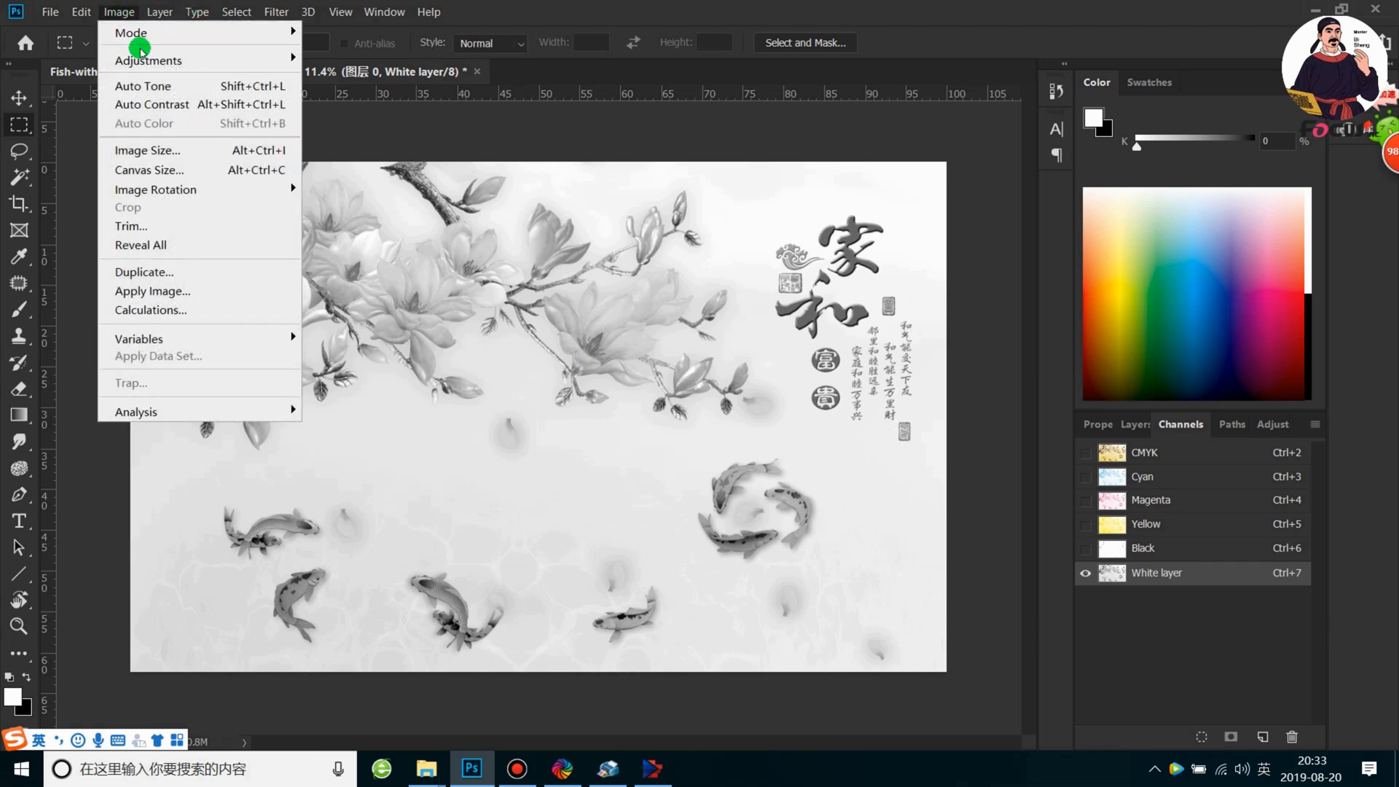
Darken the White layer channel with a Curves adjustment that maps input 34 to output 69
{"action": "mouse_move", "coordinate": [142, 58]}
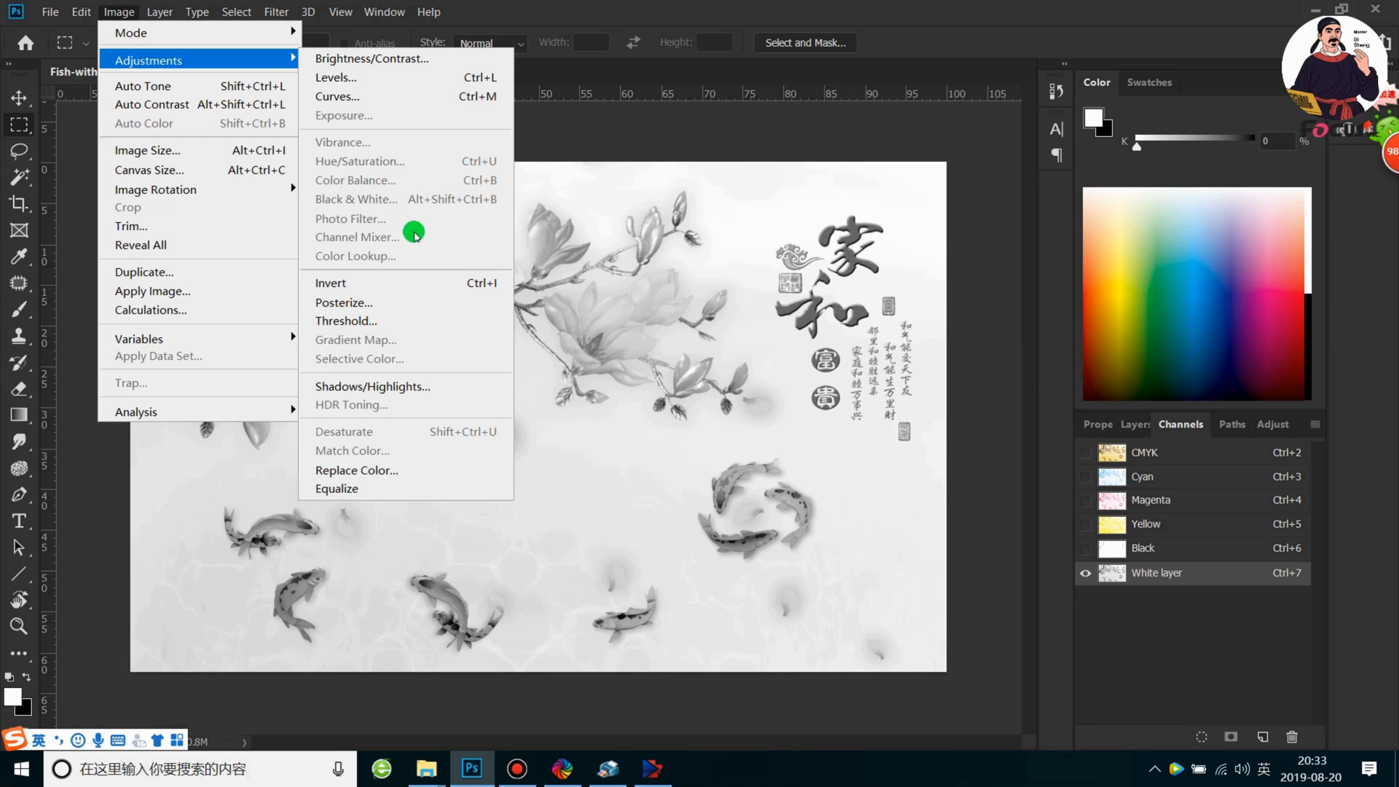
{"action": "left_click", "coordinate": [368, 97]}
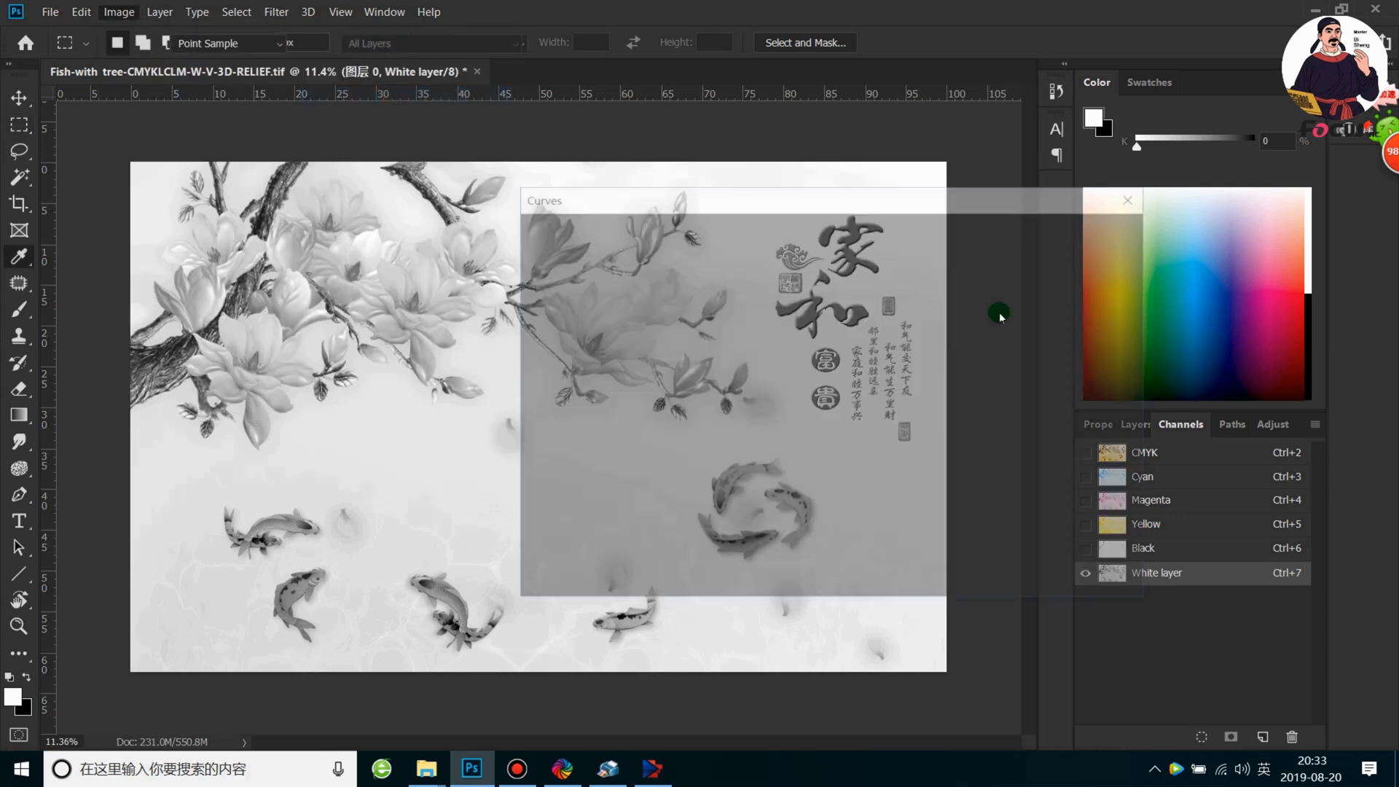
{"action": "left_click_drag", "start_coordinate": [902, 191], "coordinate": [1091, 88]}
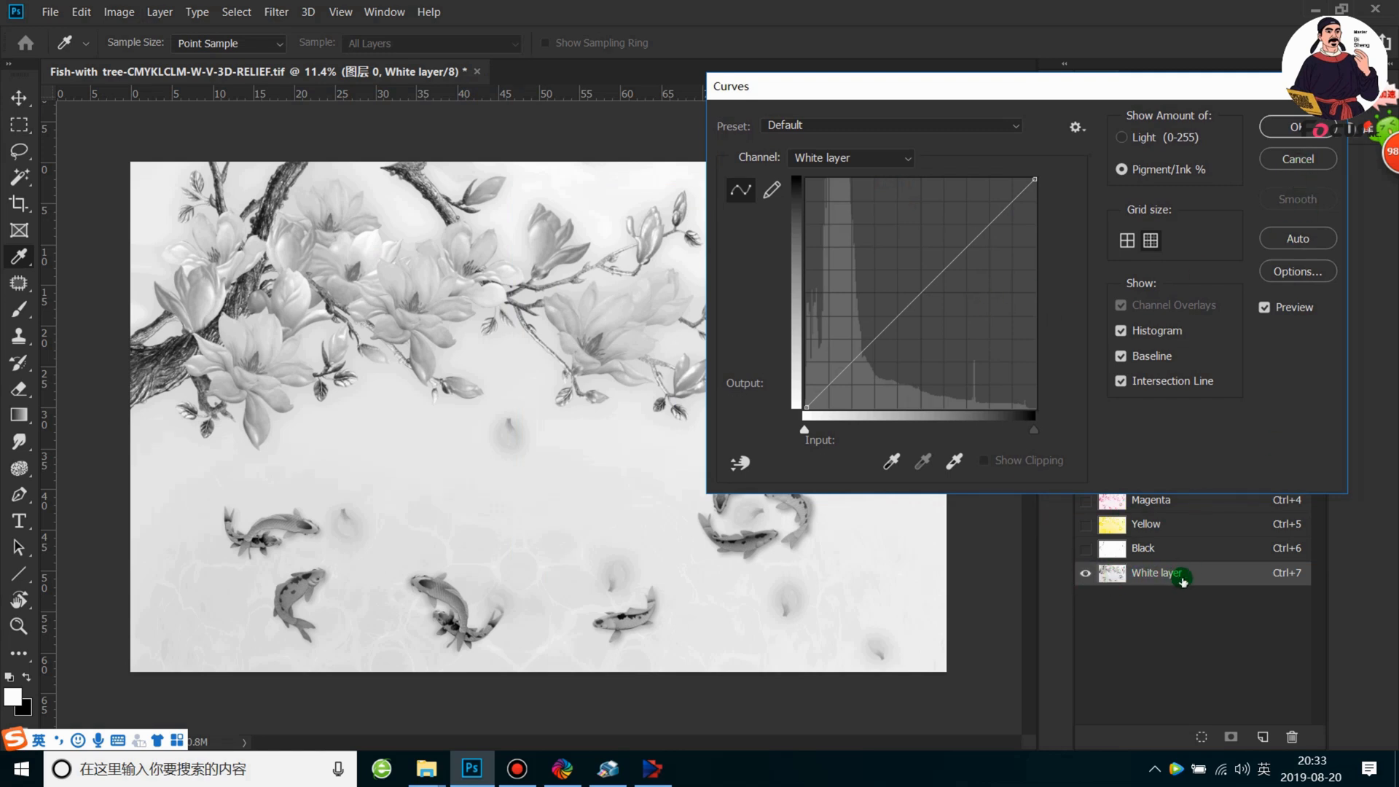
{"action": "left_click_drag", "start_coordinate": [937, 276], "coordinate": [887, 254]}
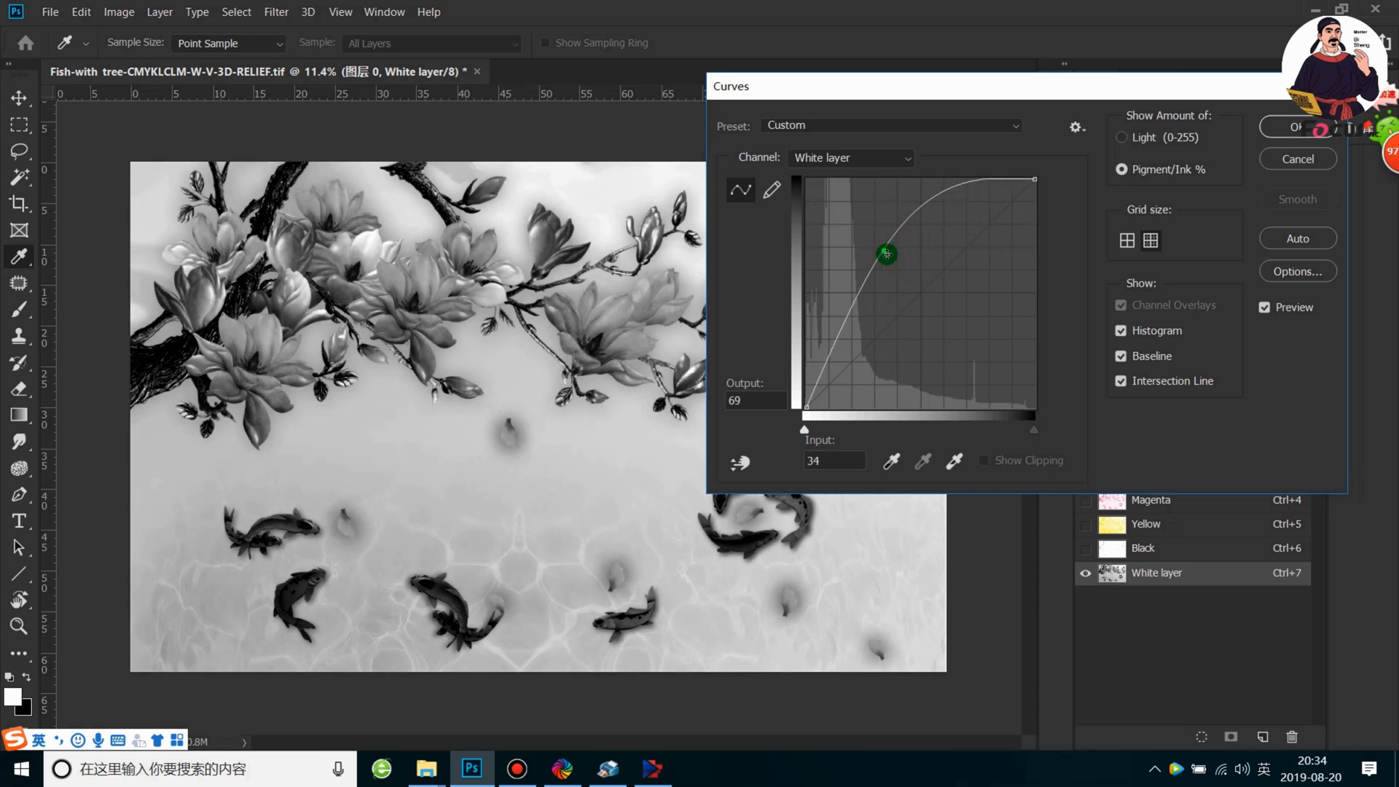
{"action": "left_click", "coordinate": [1297, 134]}
{"action": "key", "text": "m"}
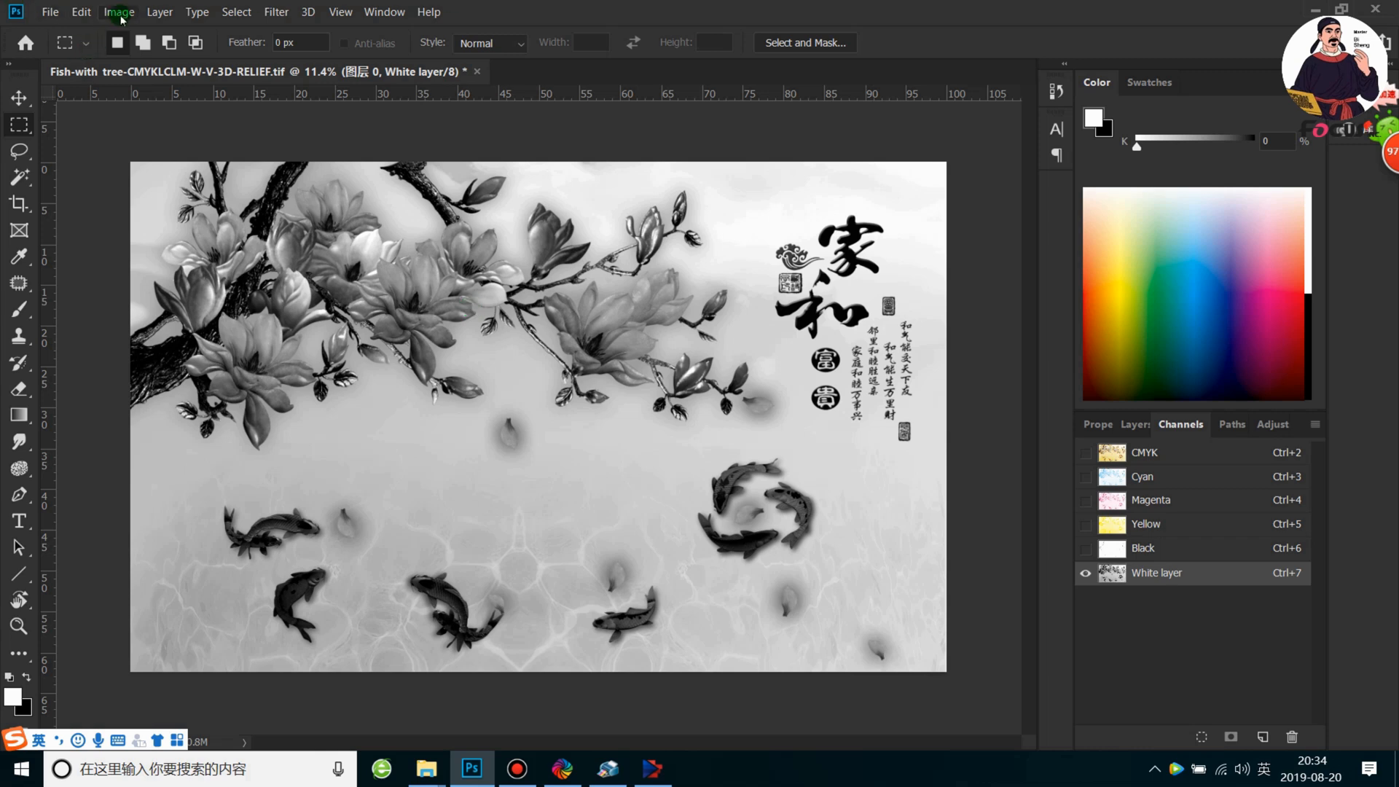
{"action": "left_click", "coordinate": [157, 12]}
{"action": "mouse_move", "coordinate": [118, 12]}
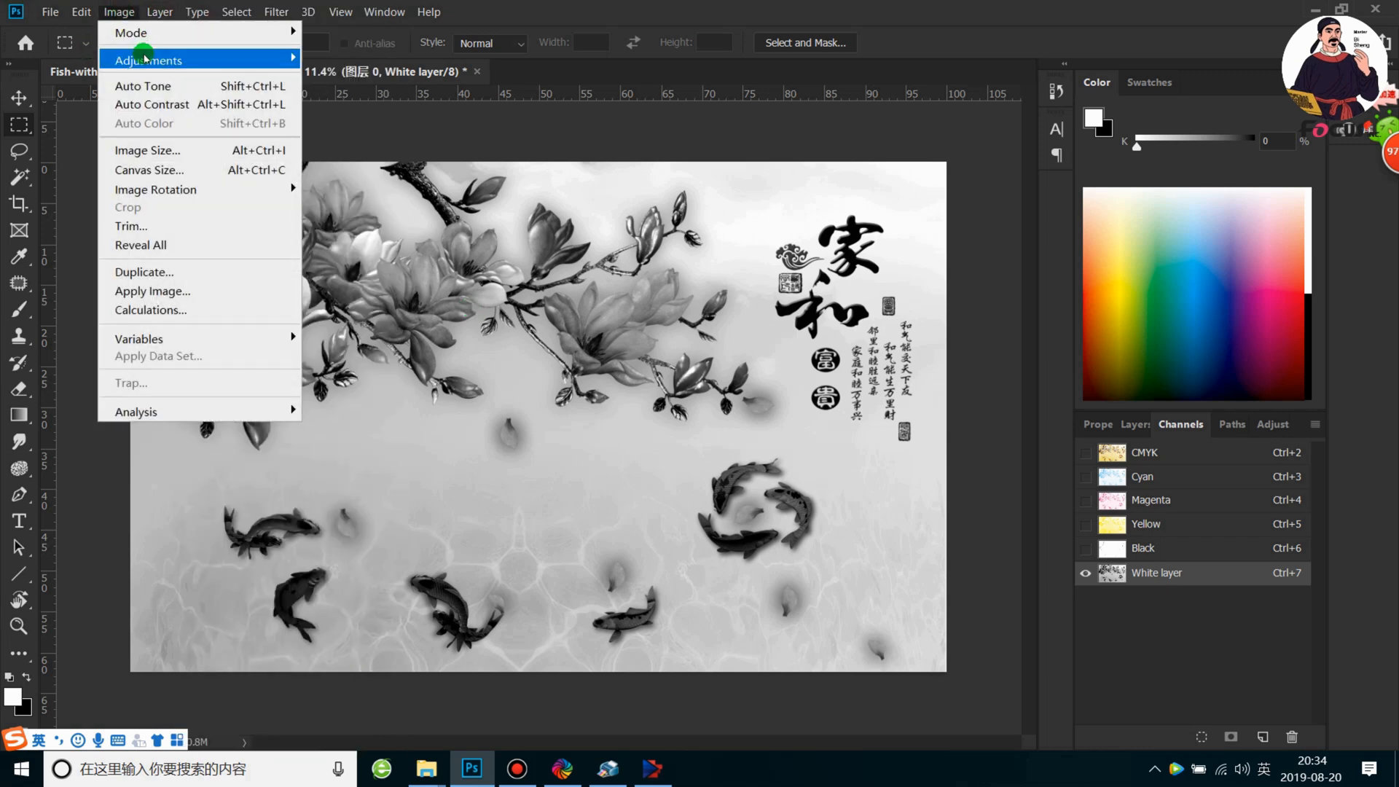
{"action": "mouse_move", "coordinate": [144, 59]}
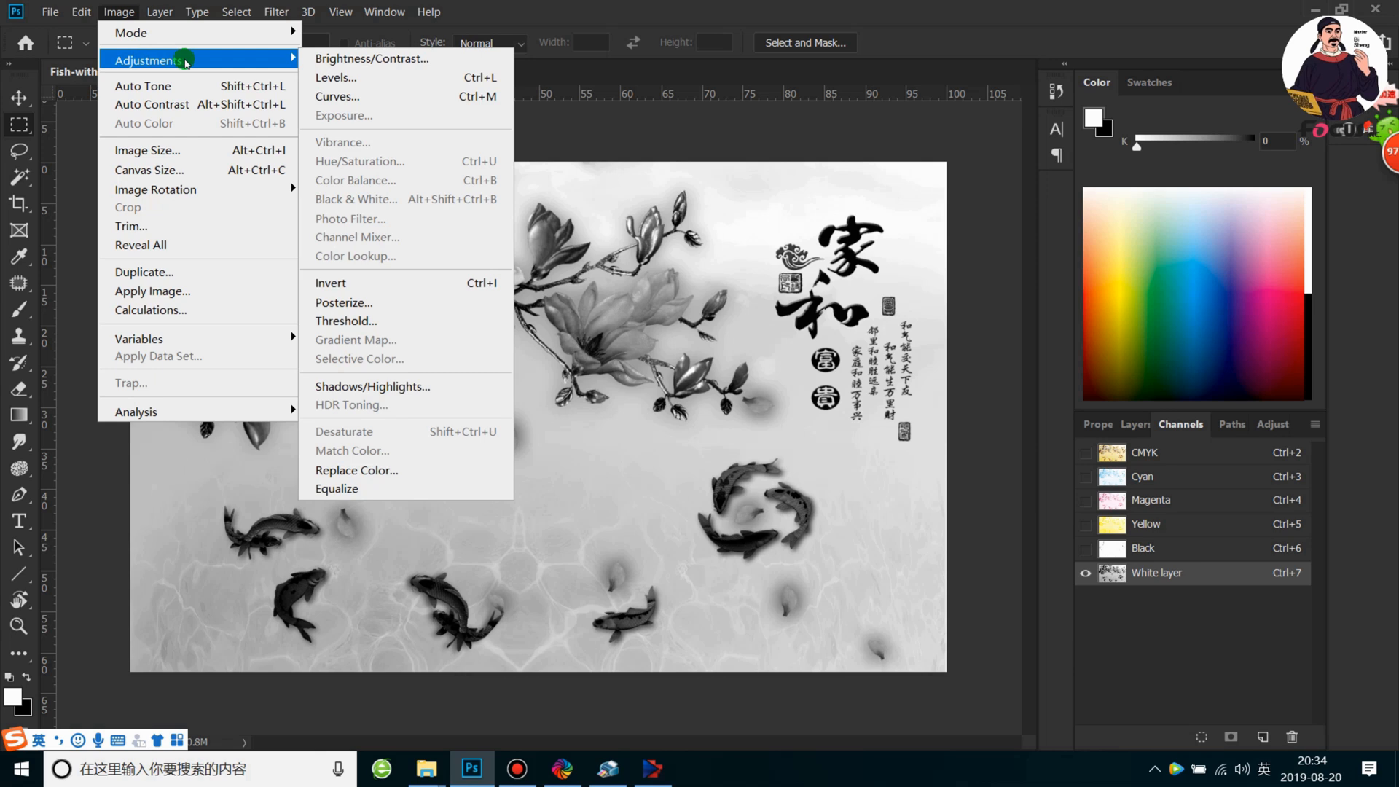
{"action": "left_click", "coordinate": [361, 321]}
{"action": "left_click_drag", "start_coordinate": [884, 424], "coordinate": [855, 418]}
{"action": "left_click", "coordinate": [1037, 332]}
{"action": "scroll", "coordinate": [710, 410], "scroll_direction": "up", "scroll_amount": 1}
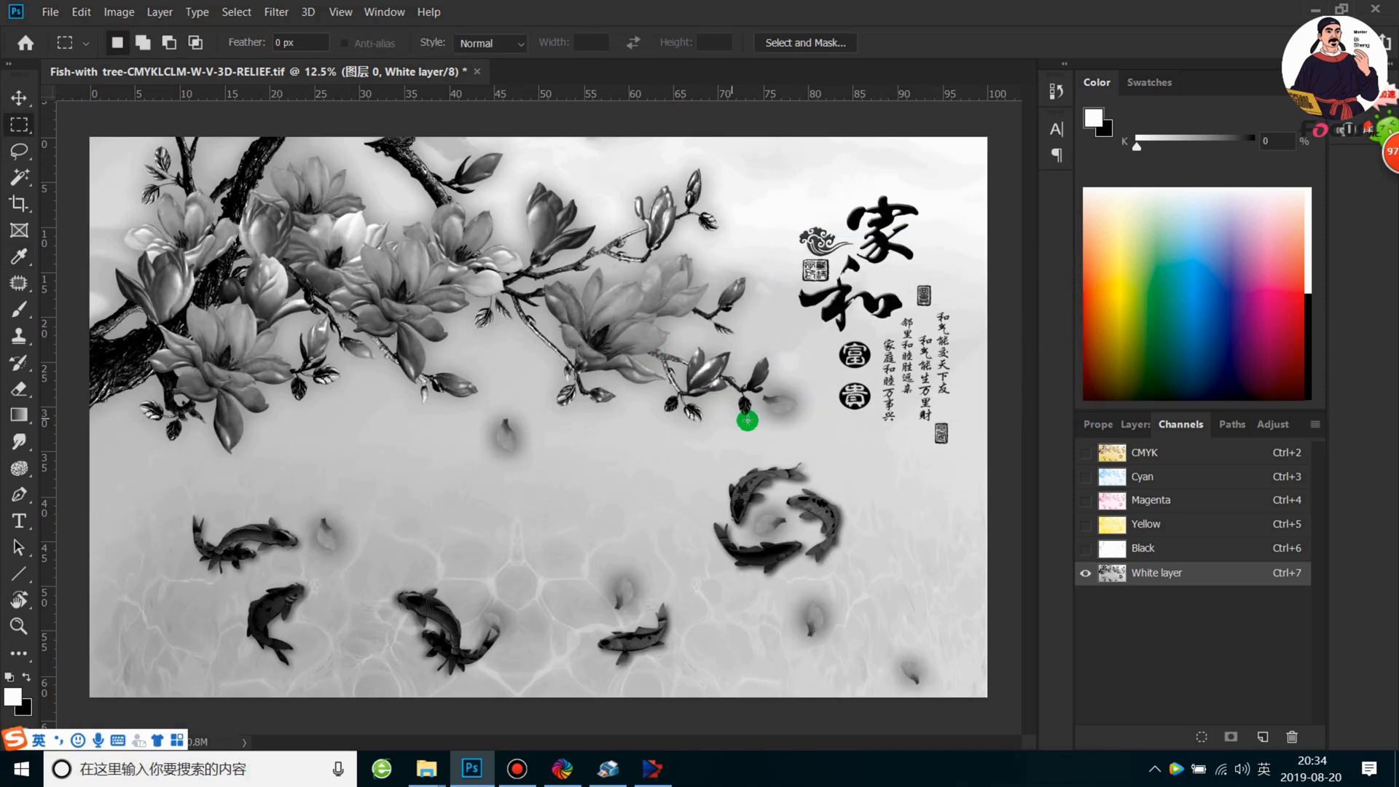
{"action": "scroll", "coordinate": [761, 428], "scroll_direction": "down", "scroll_amount": 3}
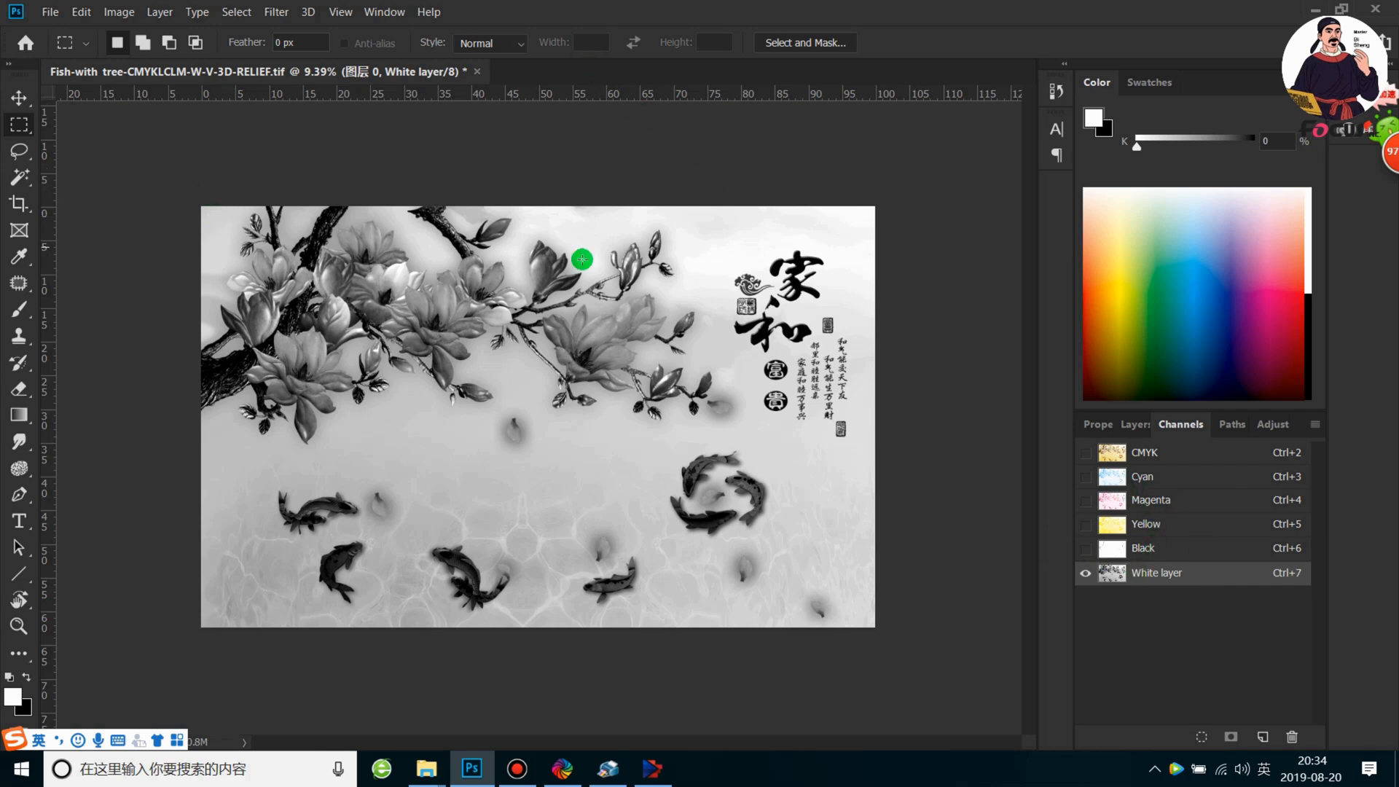
{"action": "left_click_drag", "start_coordinate": [145, 188], "coordinate": [1258, 627]}
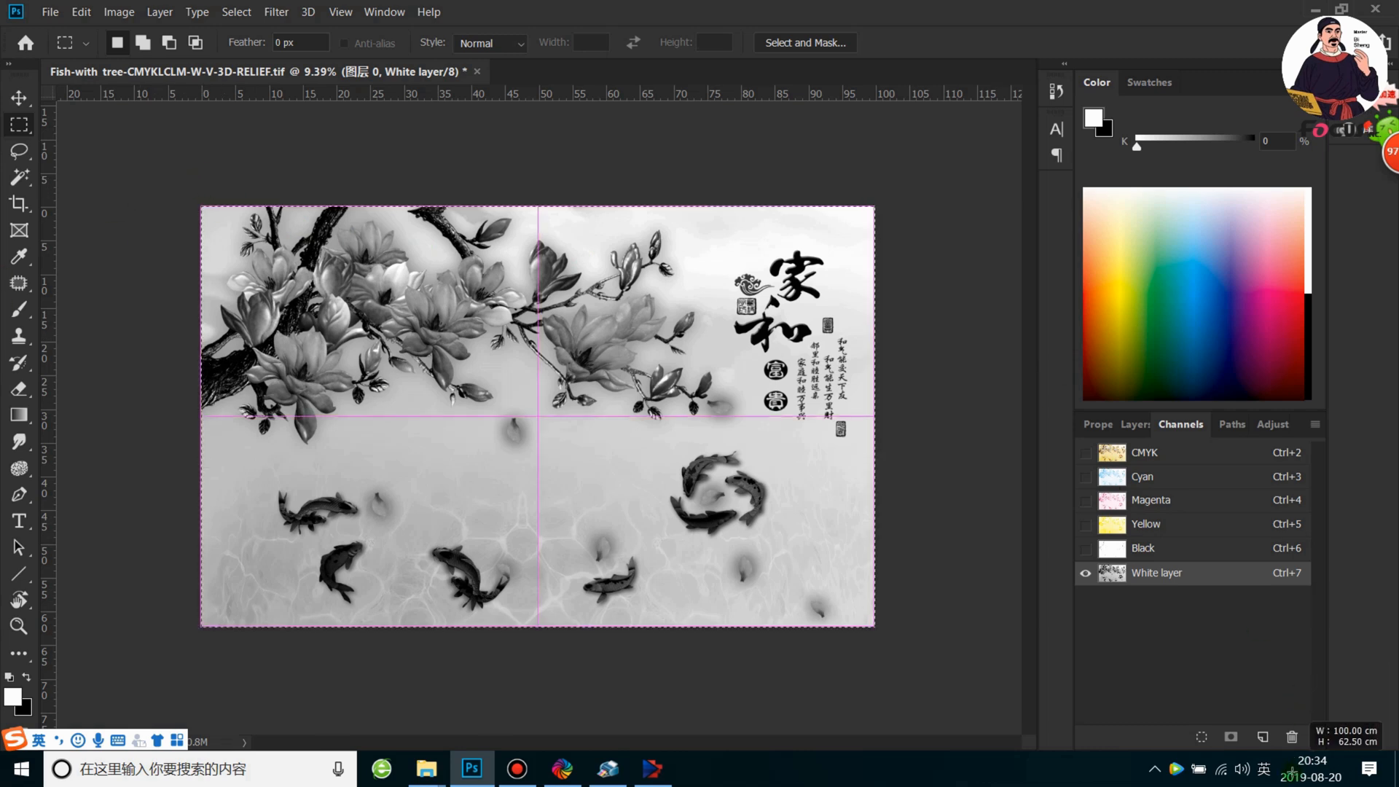
{"action": "left_click", "coordinate": [942, 314]}
{"action": "scroll", "coordinate": [595, 475], "scroll_direction": "up", "scroll_amount": 1}
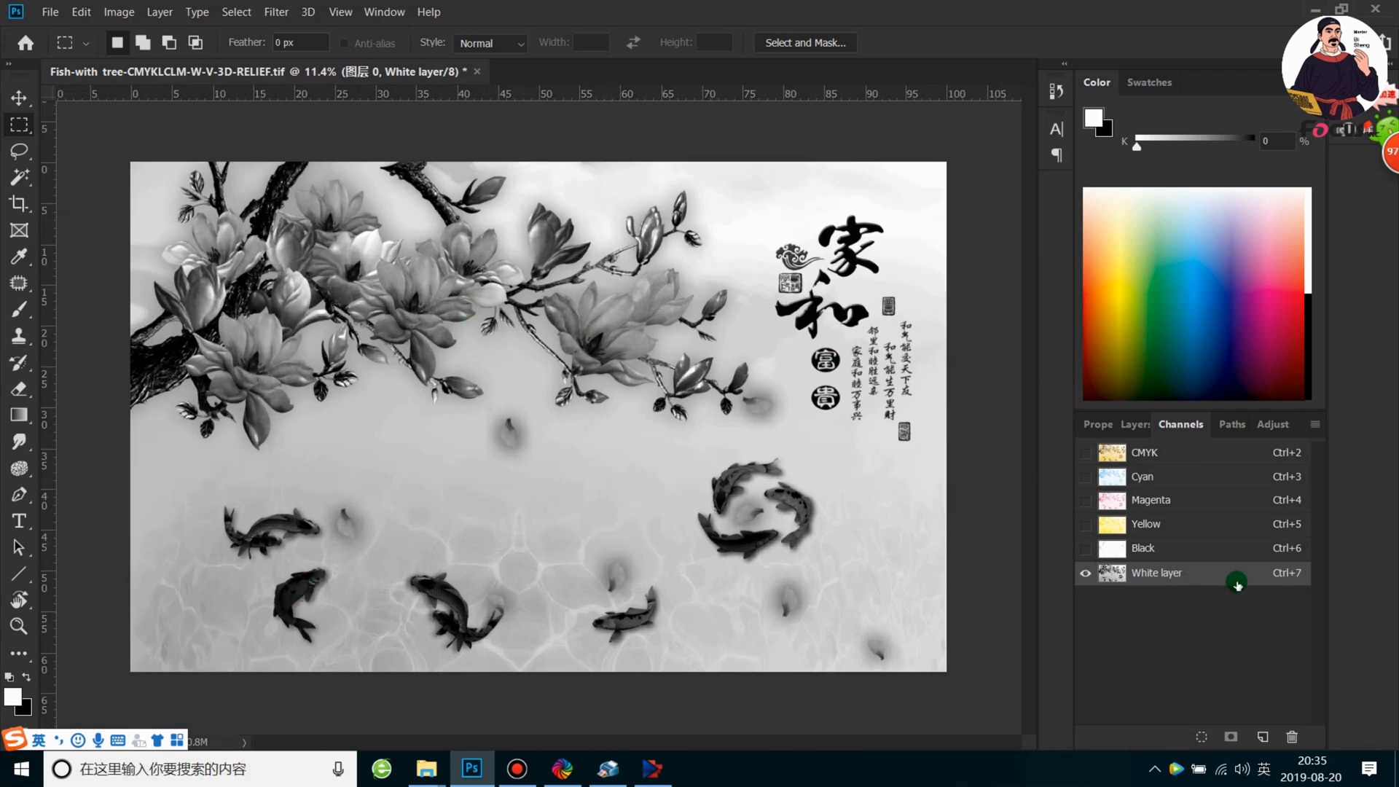
{"action": "scroll", "coordinate": [535, 415], "scroll_direction": "down", "scroll_amount": 1}
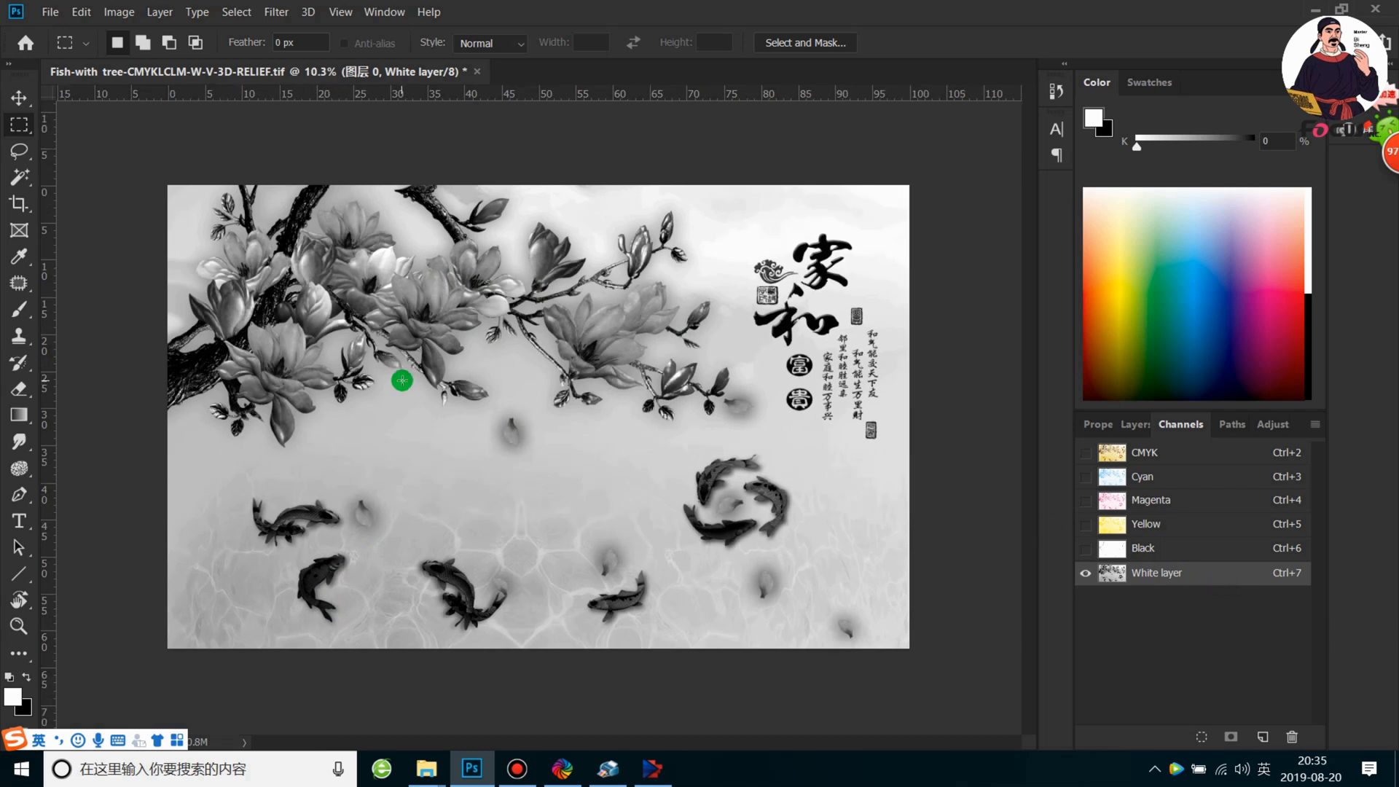
Select the whole canvas and create a spot channel named varnish layer with black ink colour and 100% solidity
{"action": "left_click_drag", "start_coordinate": [129, 153], "coordinate": [974, 687]}
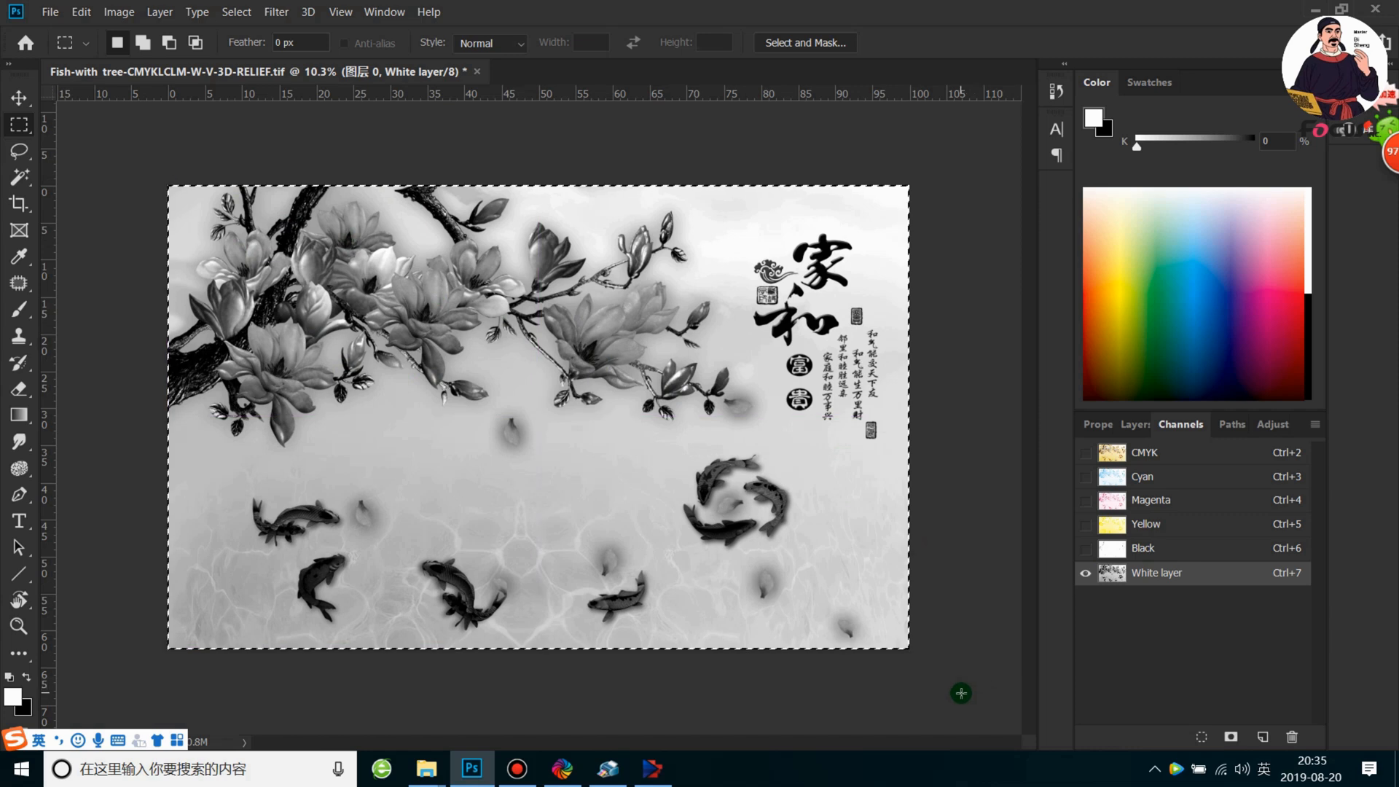
{"action": "left_click", "coordinate": [1319, 426]}
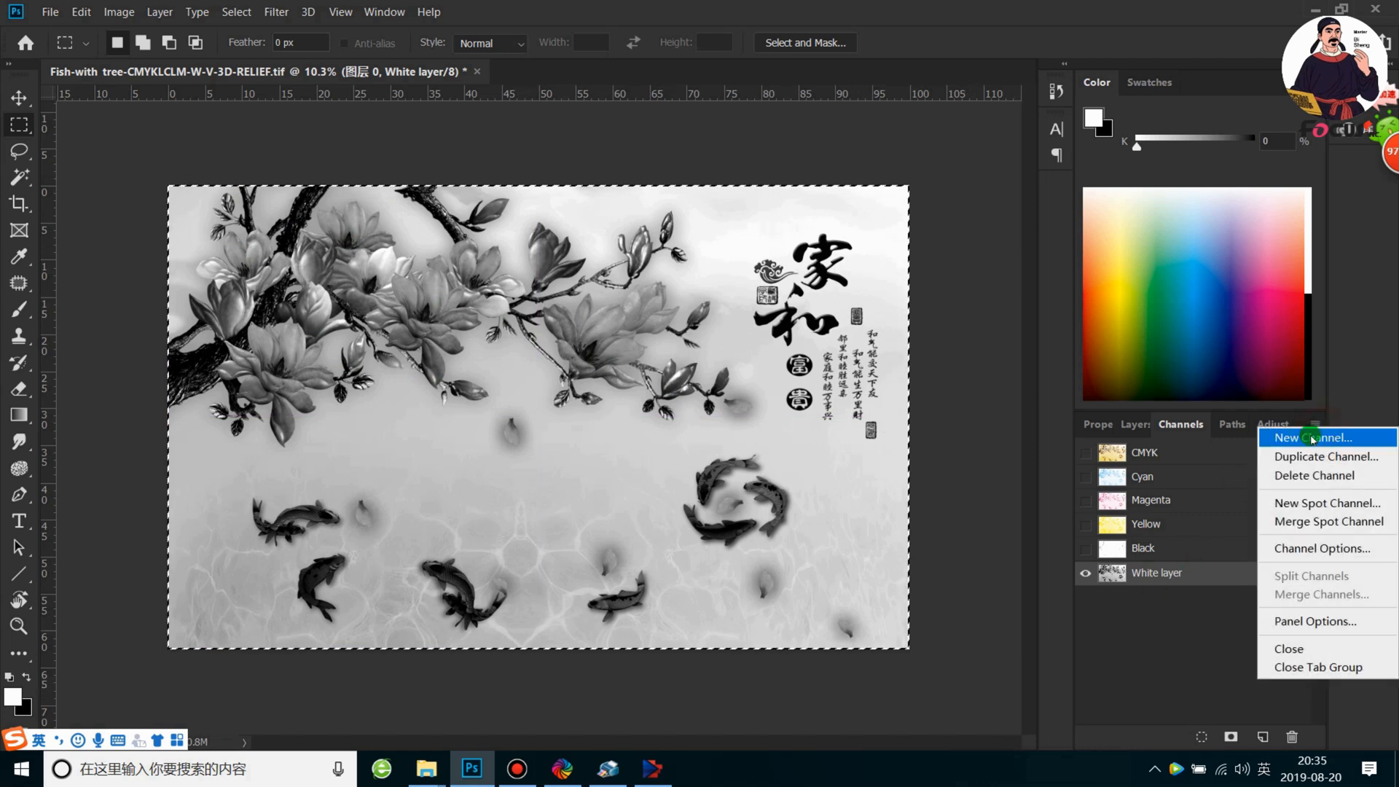
{"action": "left_click", "coordinate": [1251, 503]}
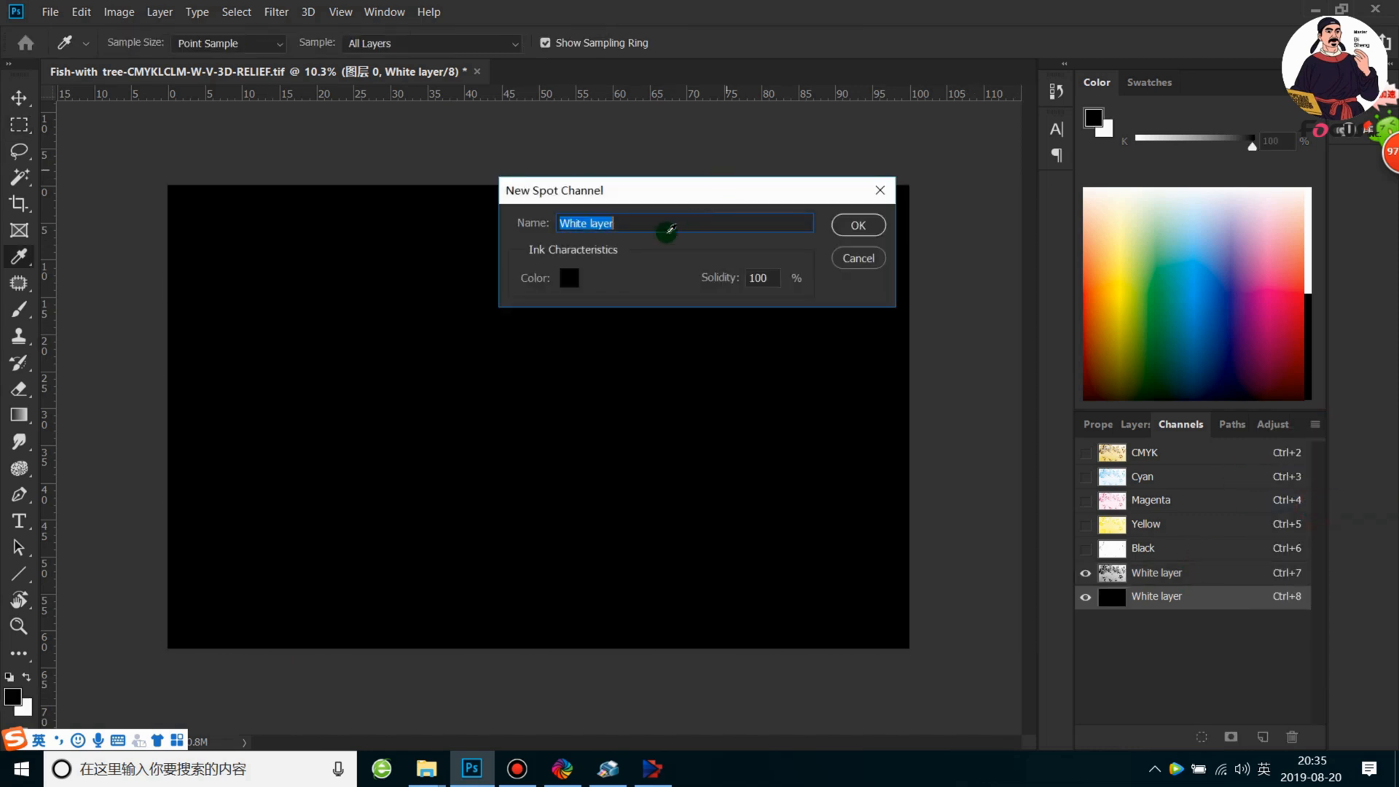
{"action": "type", "text": "varni"}
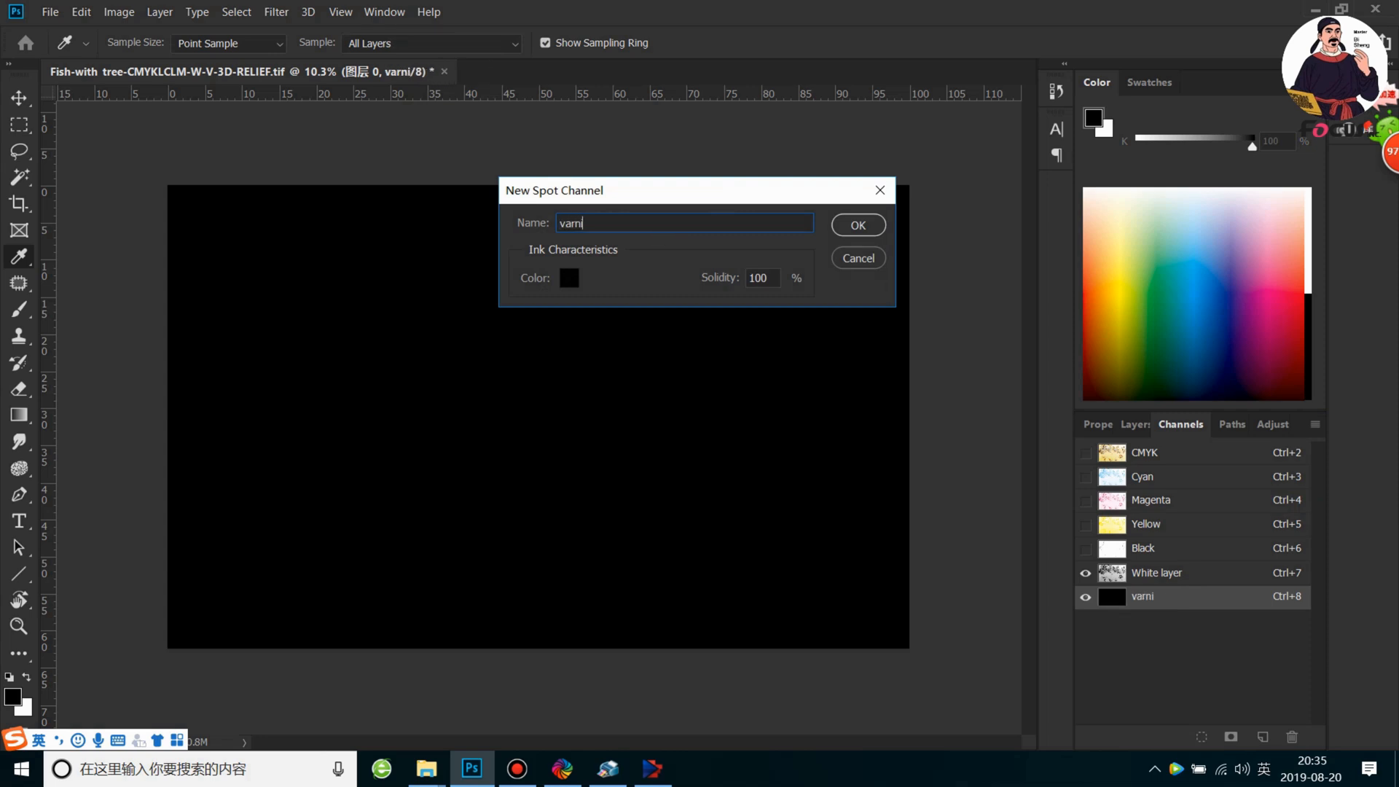
{"action": "type", "text": "sh layer"}
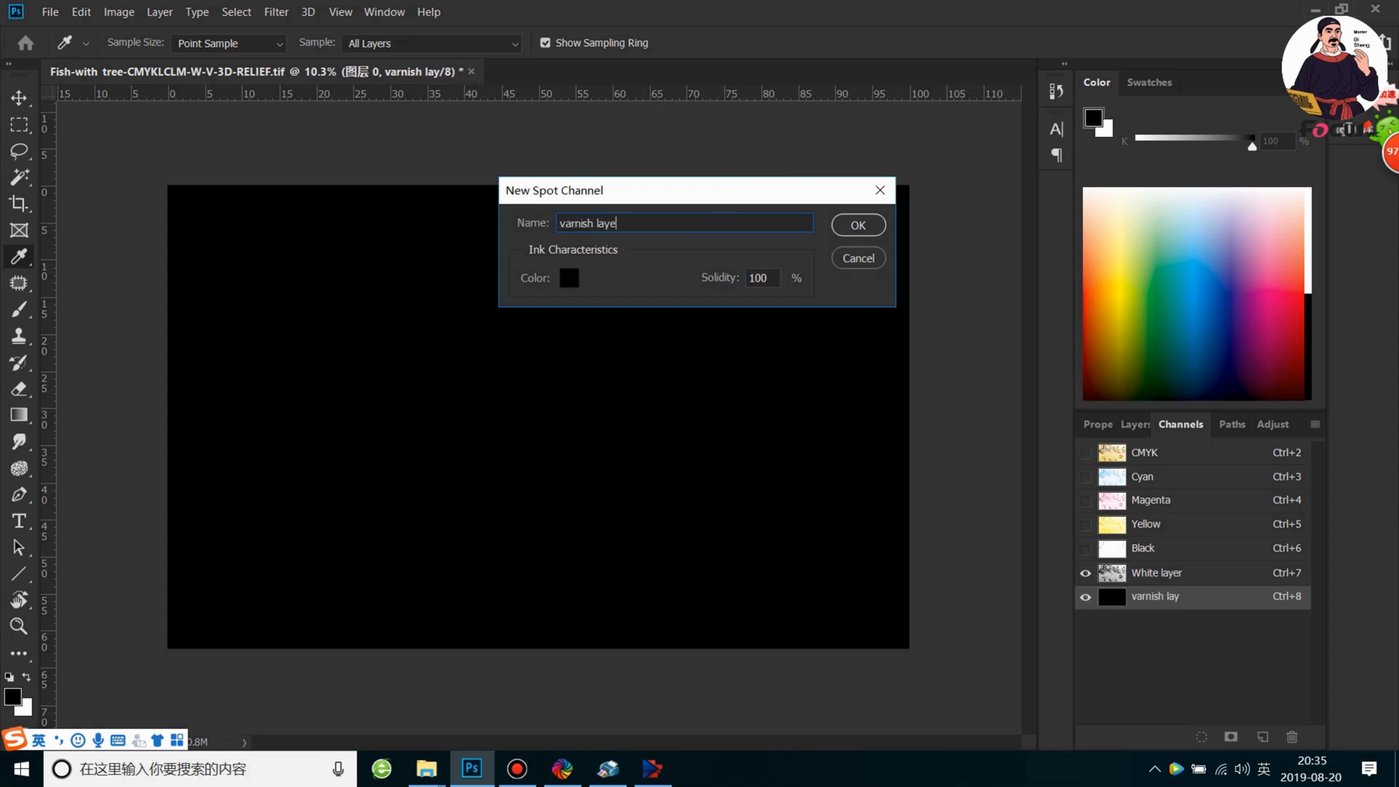
{"action": "key", "text": "Return"}
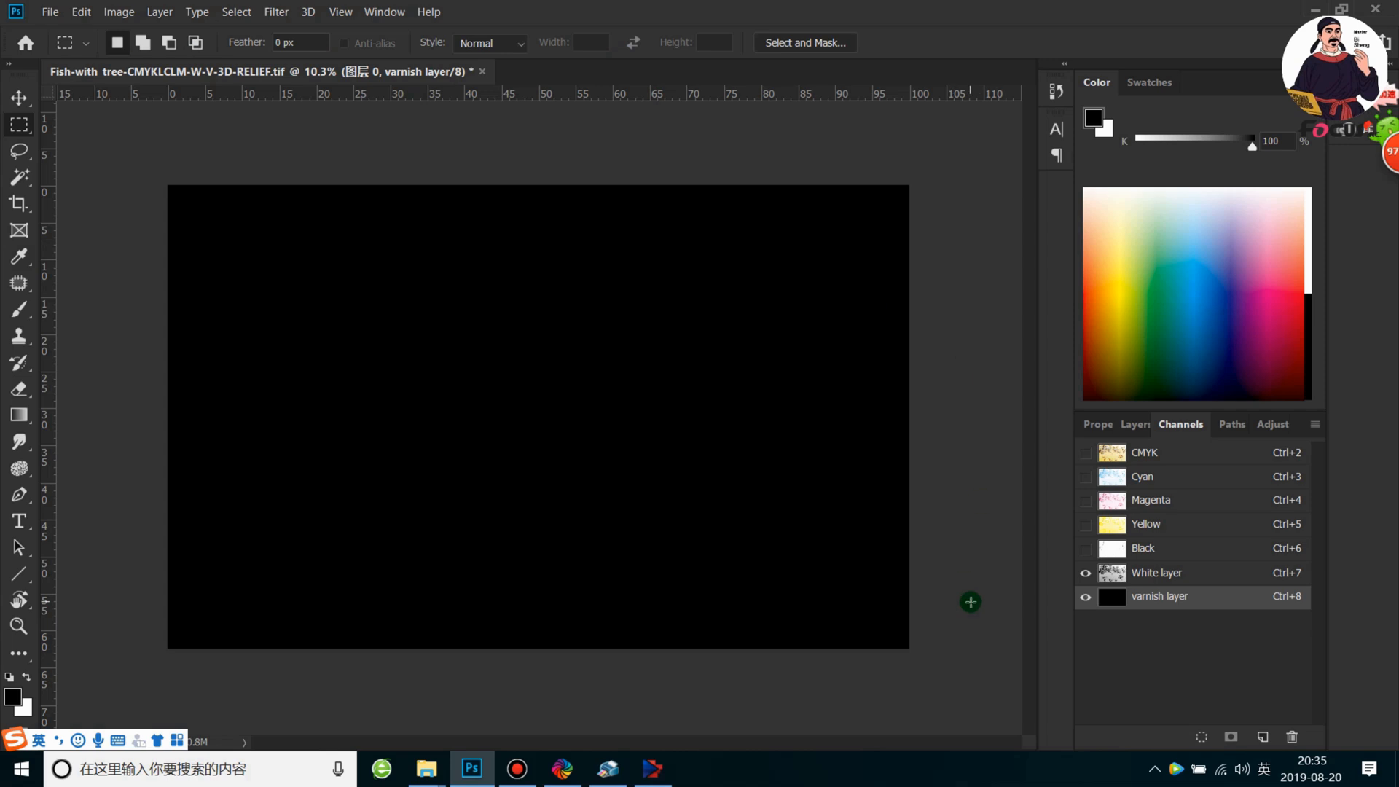
Select the White layer channel and show all CMYK channels together with both spot channels
{"action": "left_click", "coordinate": [1086, 601]}
{"action": "left_click", "coordinate": [1086, 602]}
{"action": "left_click", "coordinate": [1086, 601]}
{"action": "left_click", "coordinate": [1087, 602]}
{"action": "left_click", "coordinate": [1141, 575]}
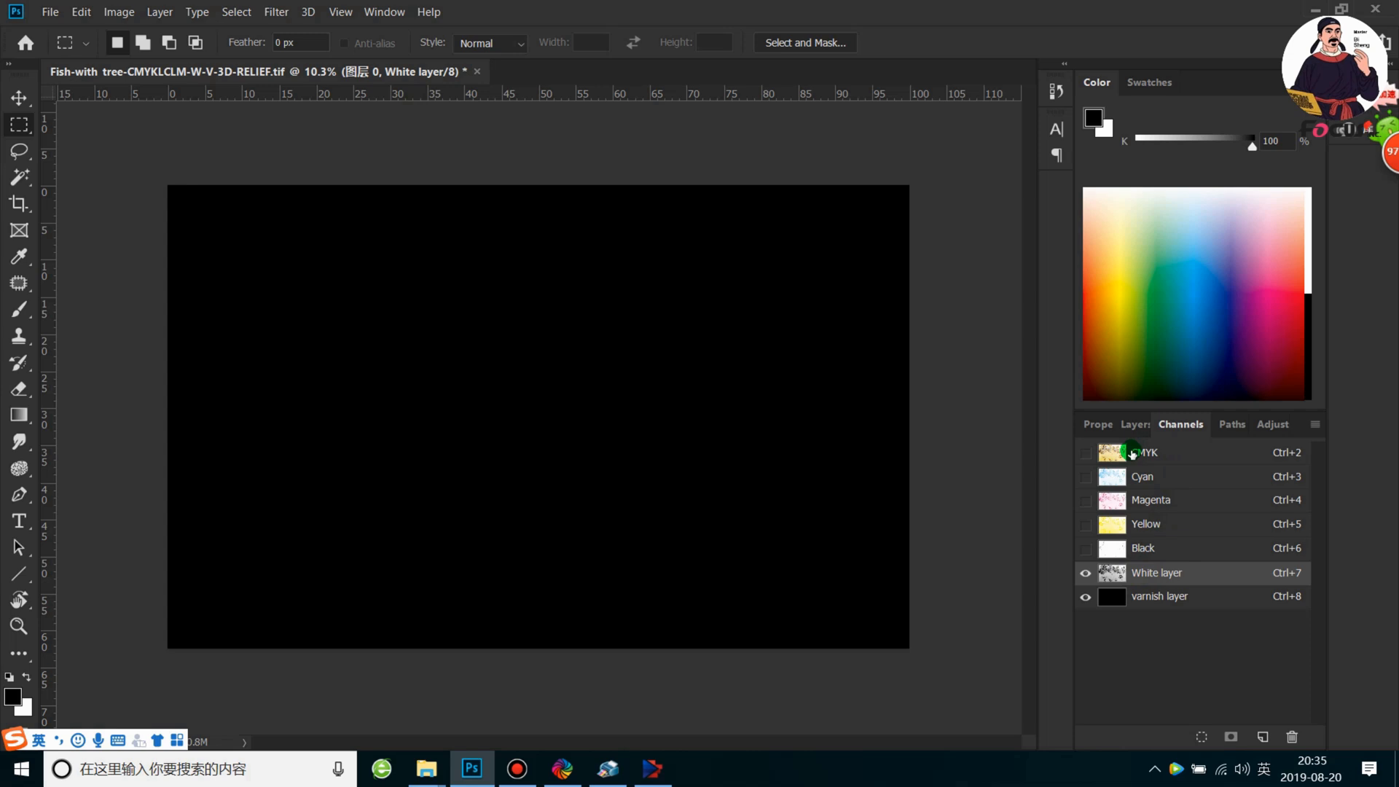
{"action": "left_click", "coordinate": [1084, 453]}
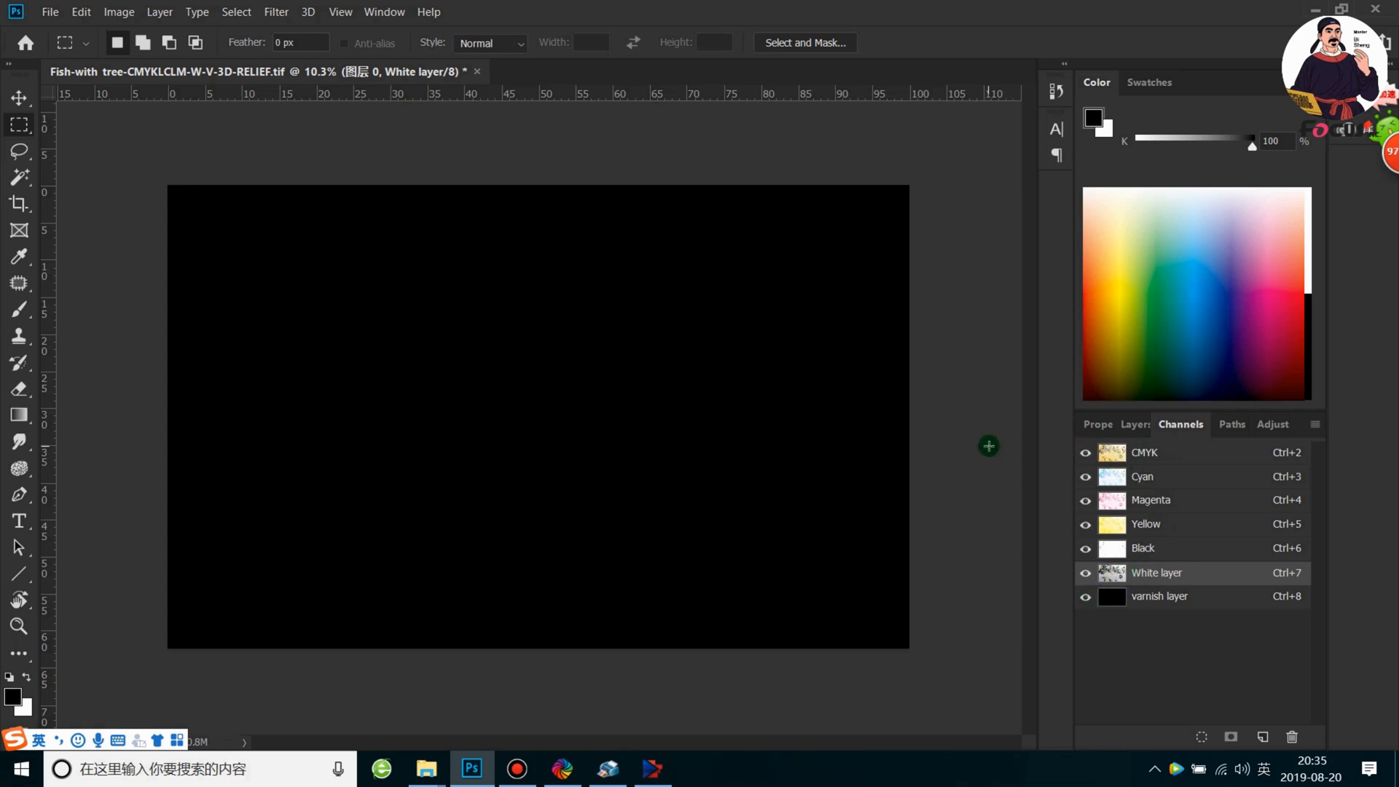
Save the artwork as a TIFF named Fish-with tree-CMYKLCLM-W-V-grayscale-print, keeping spot colors and layers, with LZW compression
{"action": "key", "text": "ctrl+shift+s"}
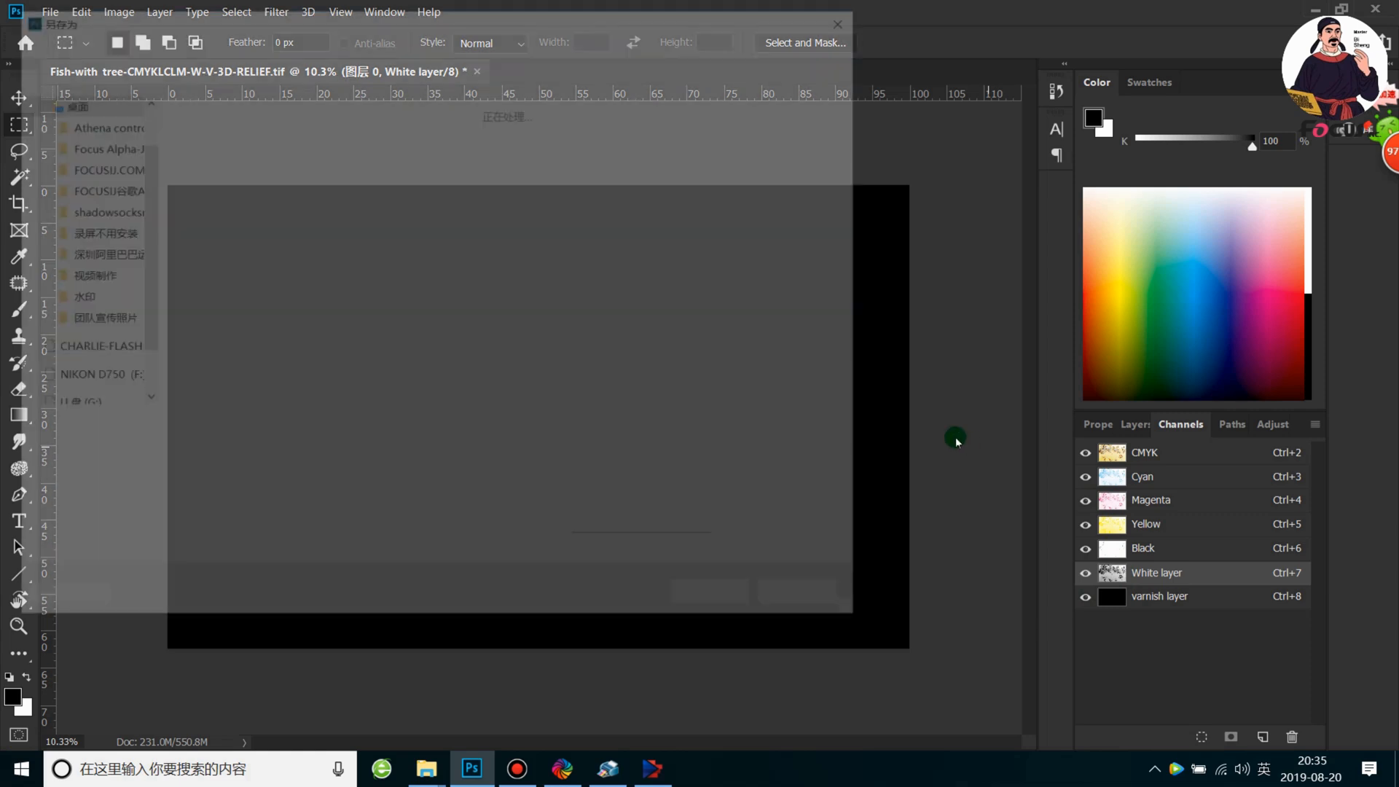
{"action": "left_click", "coordinate": [364, 428]}
{"action": "left_click_drag", "start_coordinate": [353, 429], "coordinate": [281, 430]}
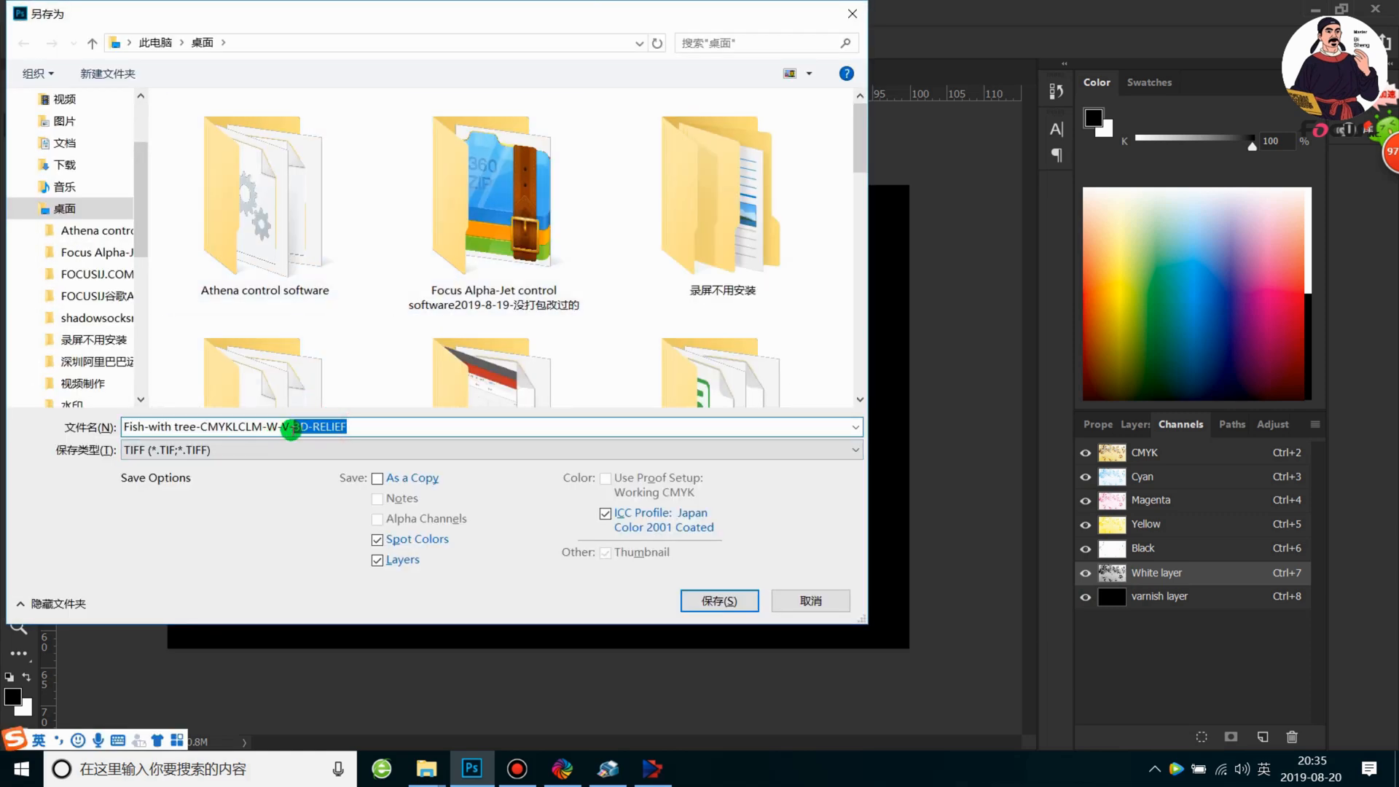
{"action": "type", "text": "grat"}
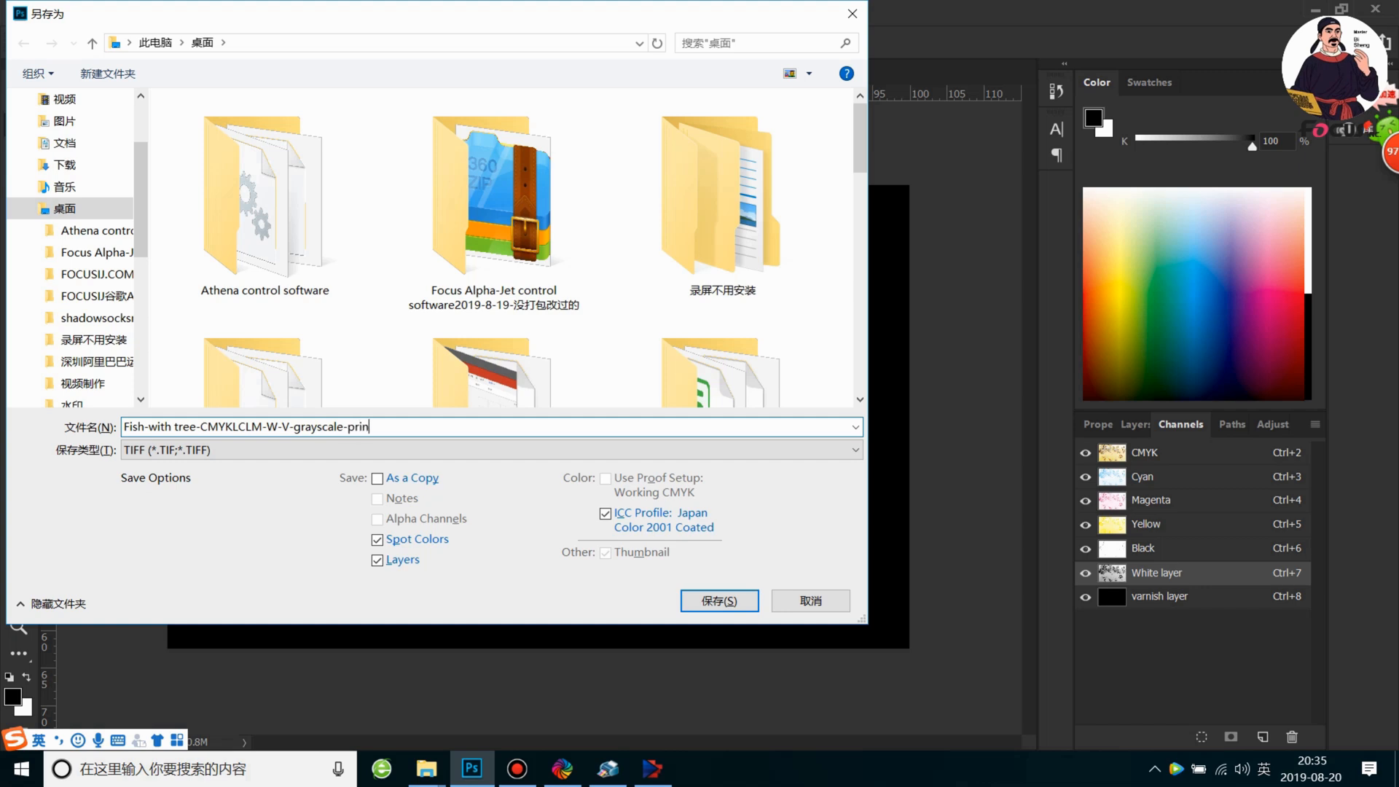
{"action": "left_click", "coordinate": [719, 600]}
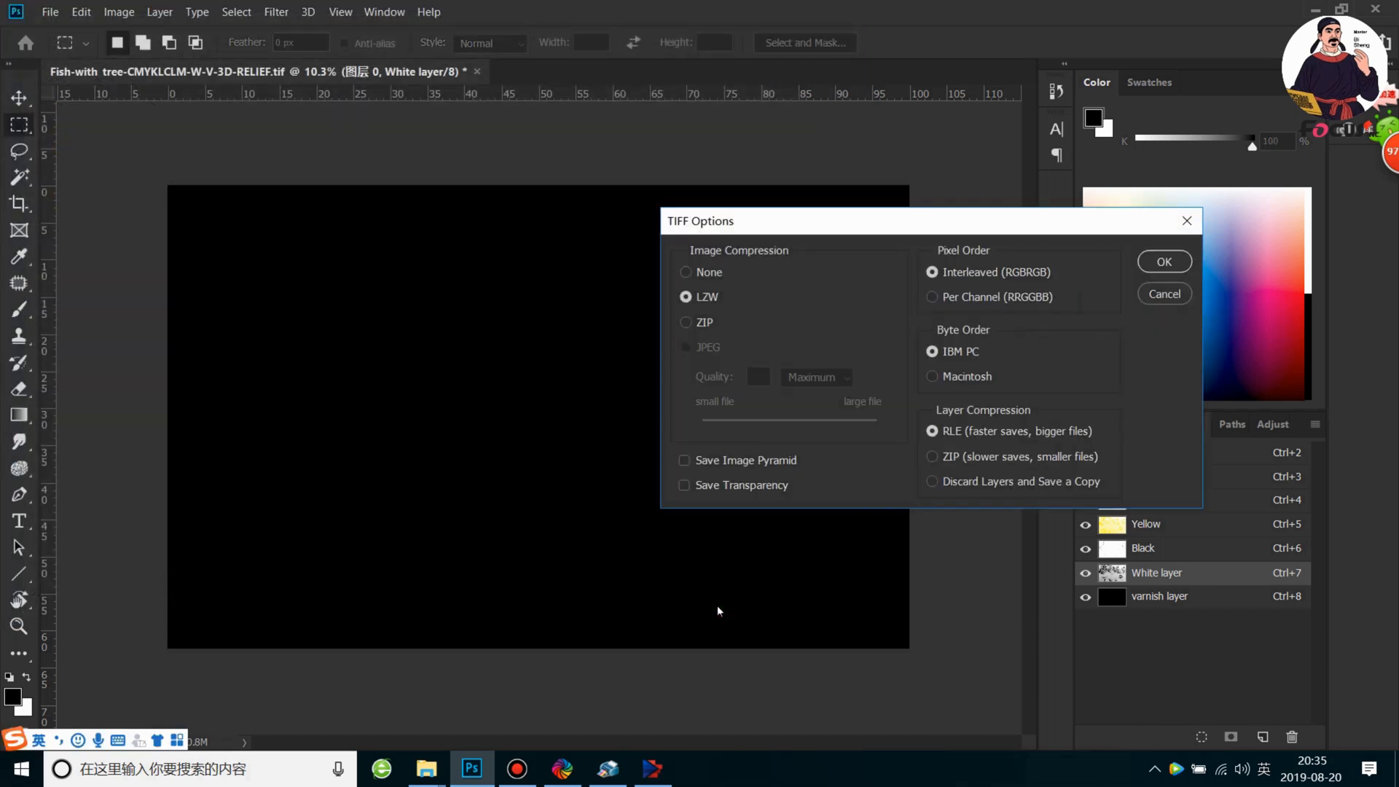
{"action": "left_click", "coordinate": [1164, 262]}
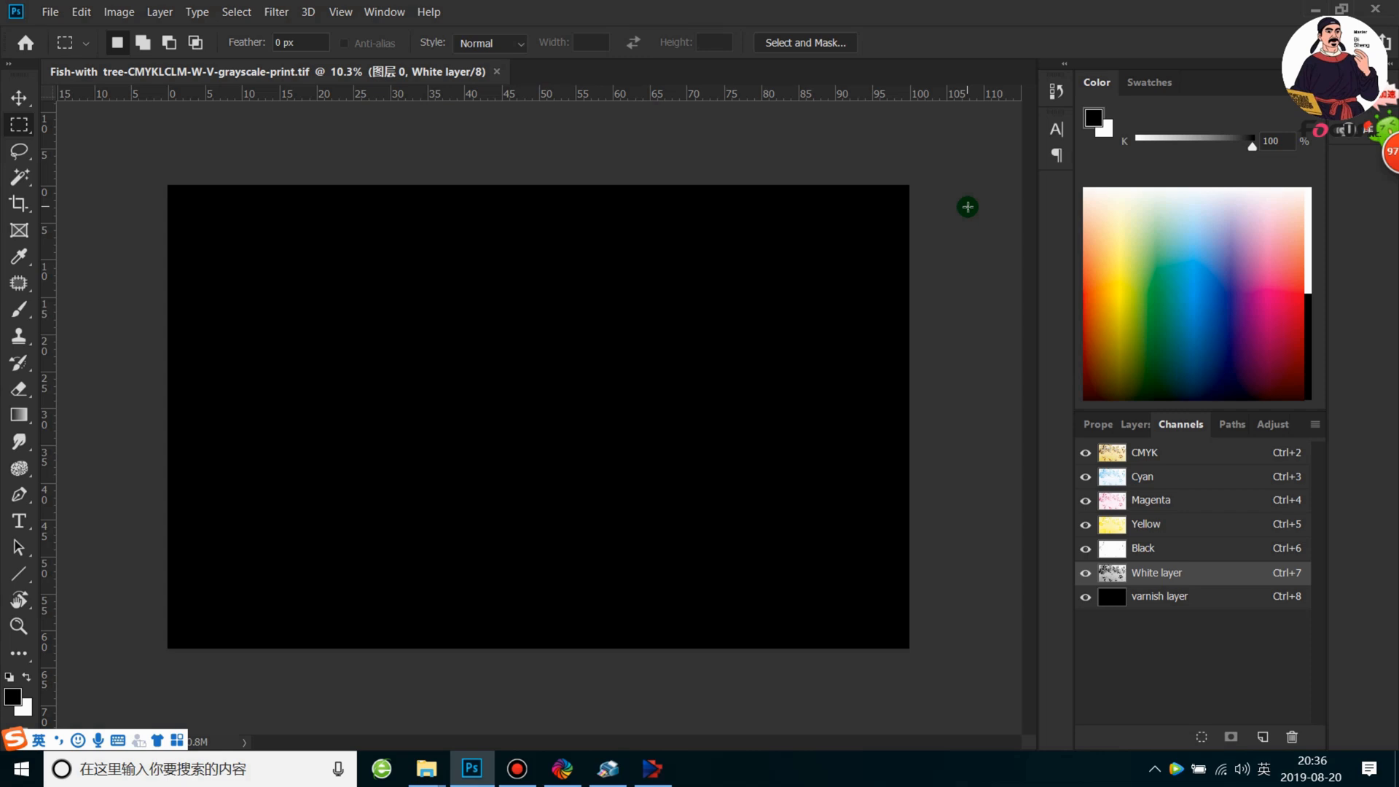
{"action": "left_click", "coordinate": [1311, 9]}
{"action": "right_click", "coordinate": [360, 338]}
{"action": "left_click", "coordinate": [414, 400]}
{"action": "right_click", "coordinate": [365, 336]}
{"action": "left_click", "coordinate": [411, 400]}
{"action": "mouse_move", "coordinate": [639, 768]}
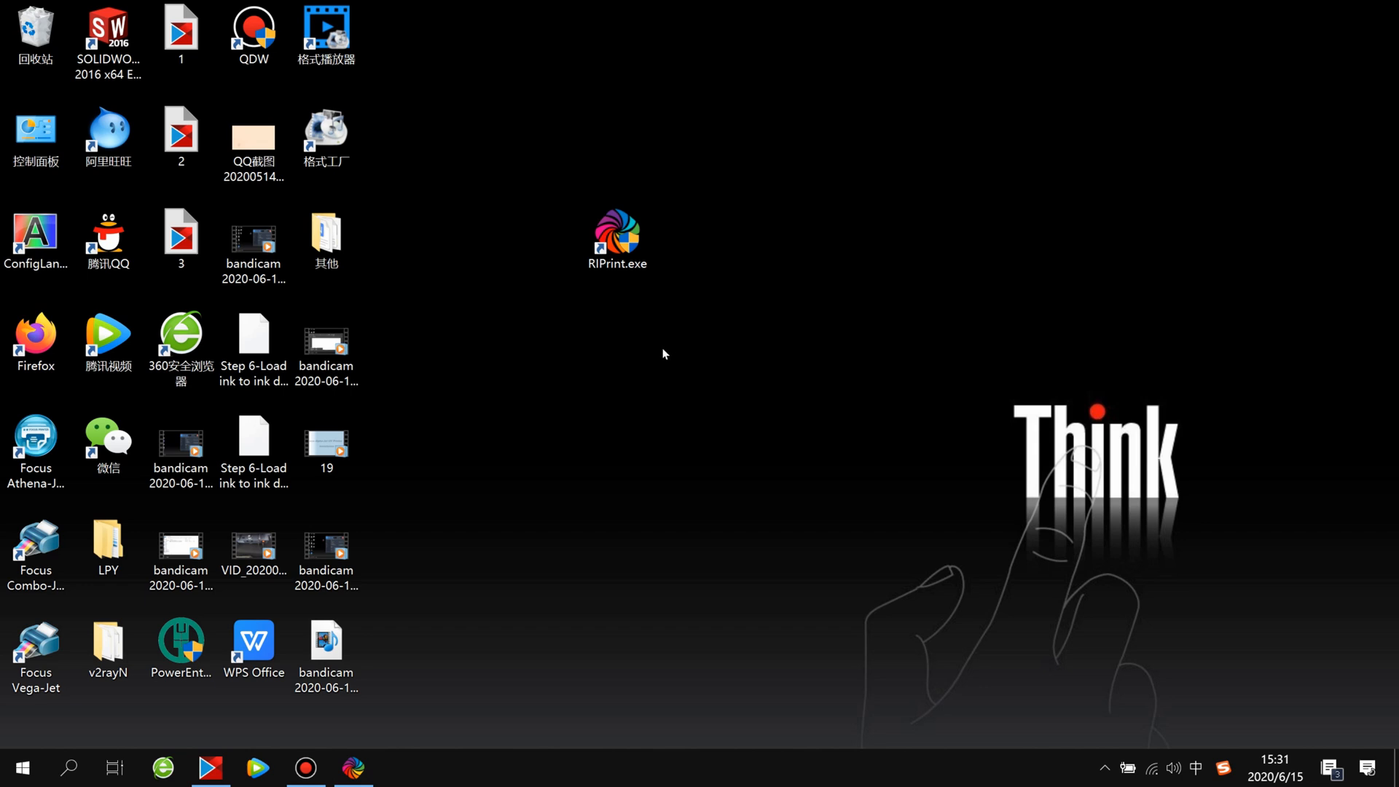
{"action": "left_click", "coordinate": [627, 248]}
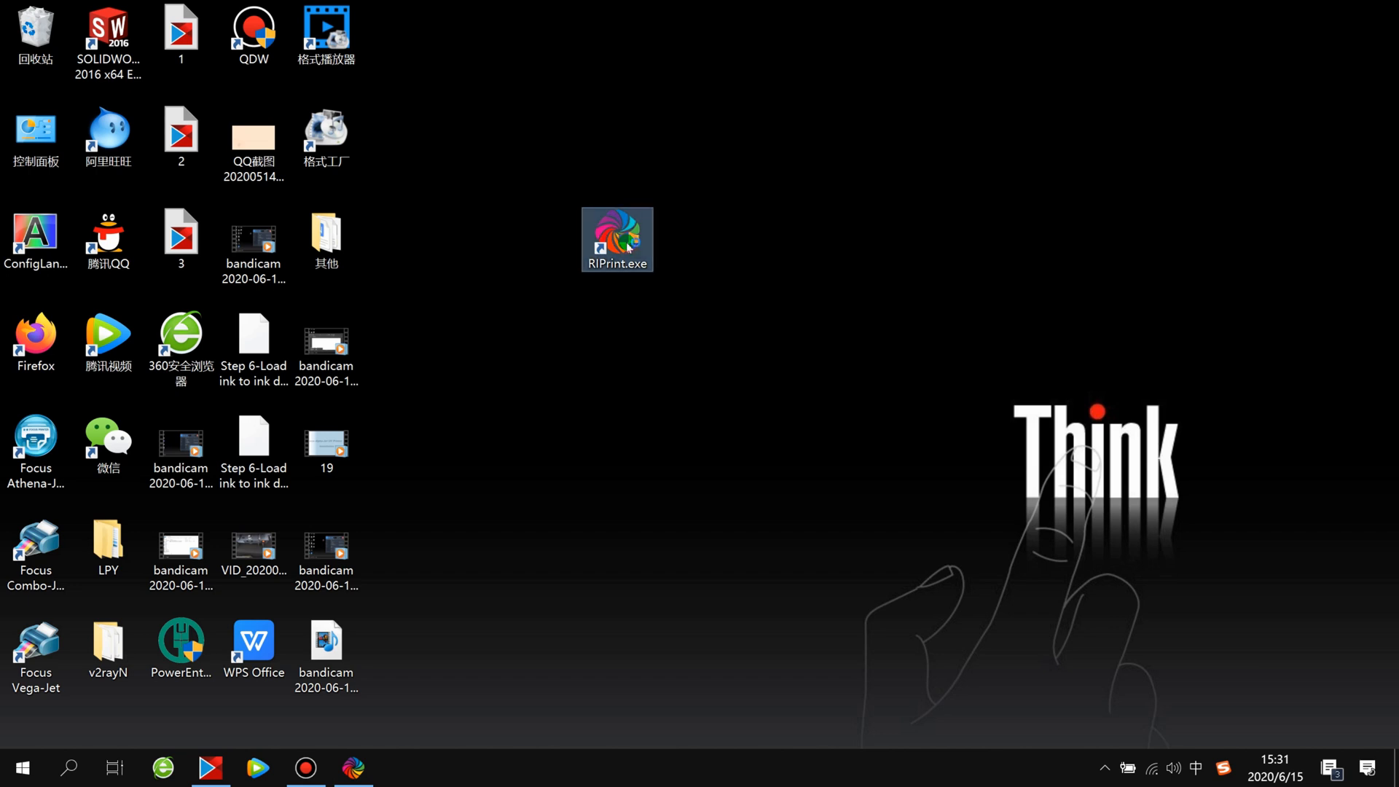
{"action": "left_click", "coordinate": [769, 443]}
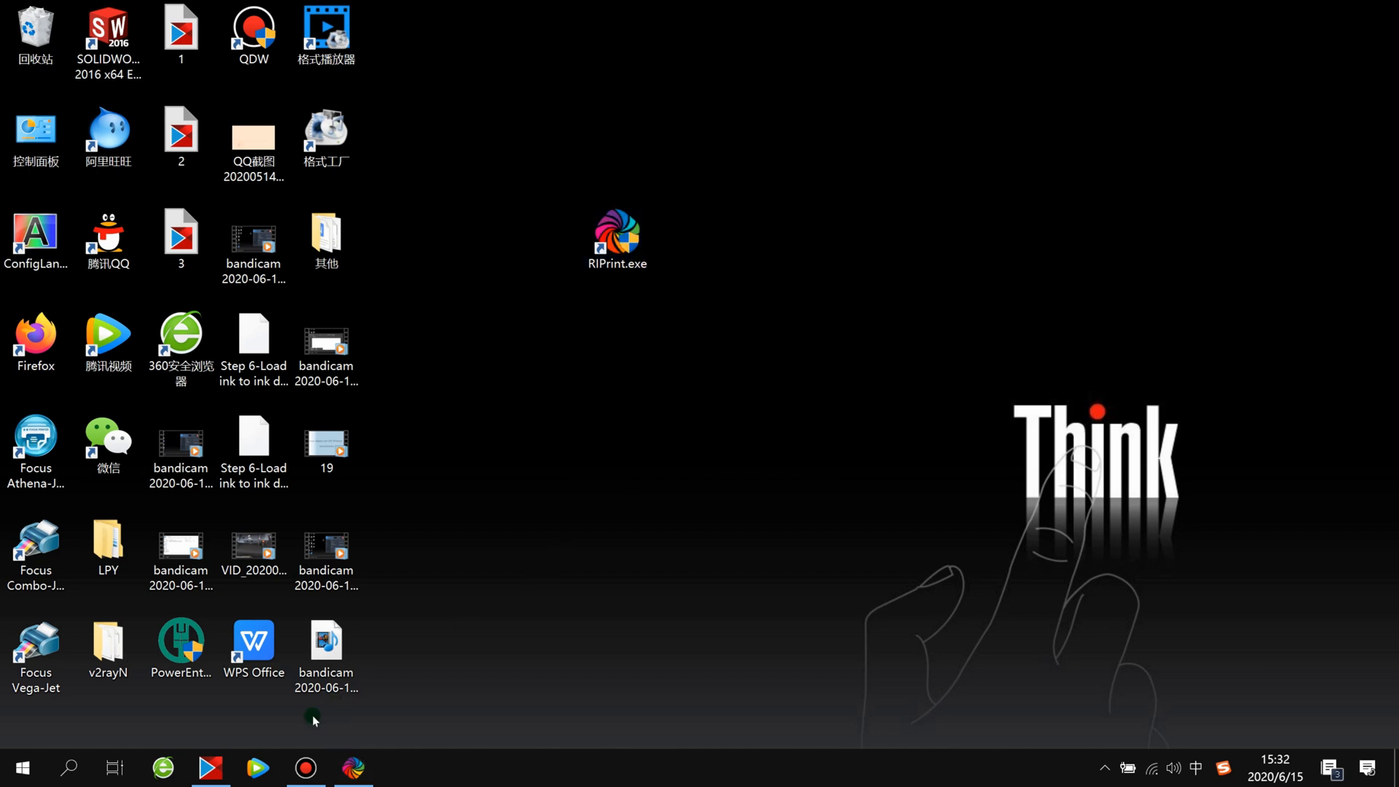
Switch to RIPrint and choose EPS-XP600-UV as the default printer in the printer settings
{"action": "left_click", "coordinate": [351, 764]}
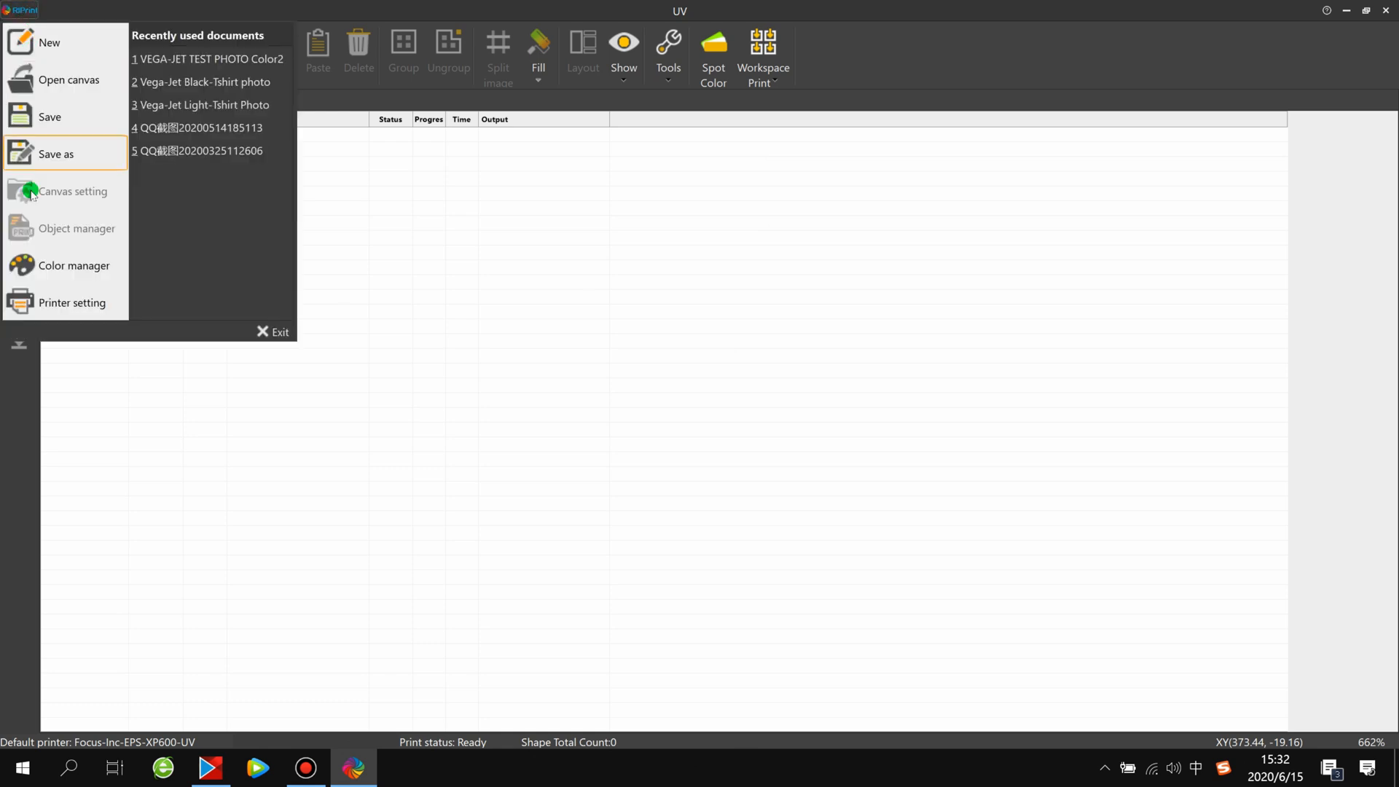
{"action": "left_click", "coordinate": [65, 300]}
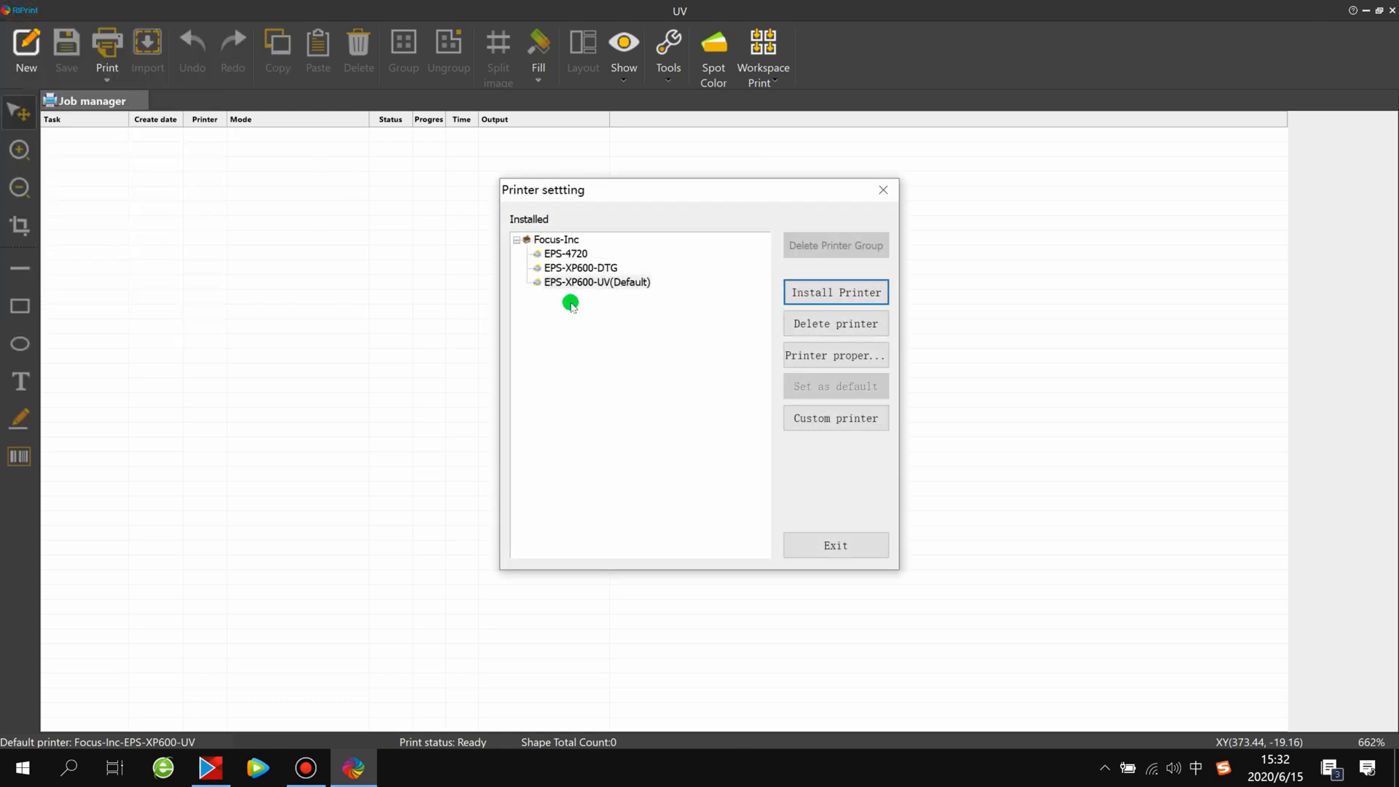
{"action": "left_click", "coordinate": [546, 285]}
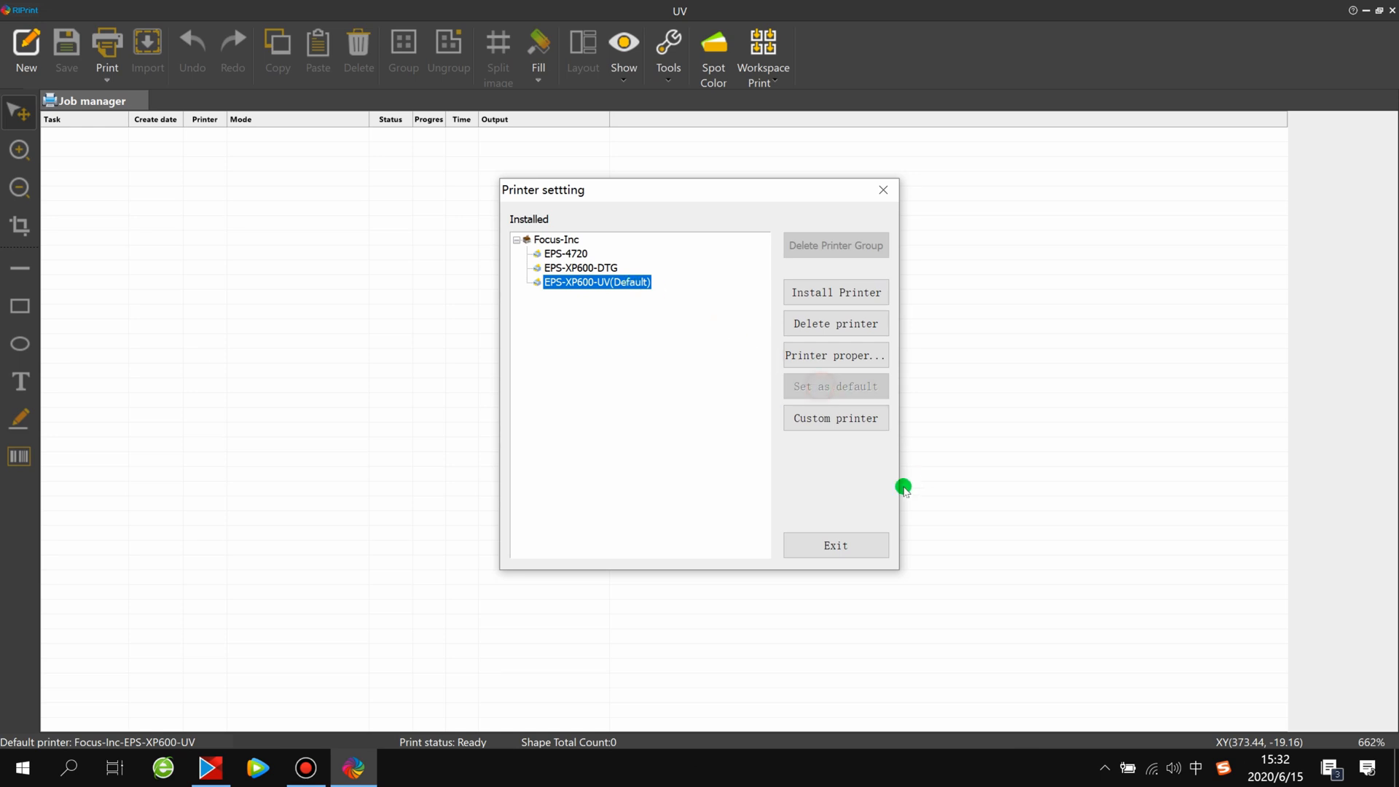
{"action": "left_click", "coordinate": [837, 550]}
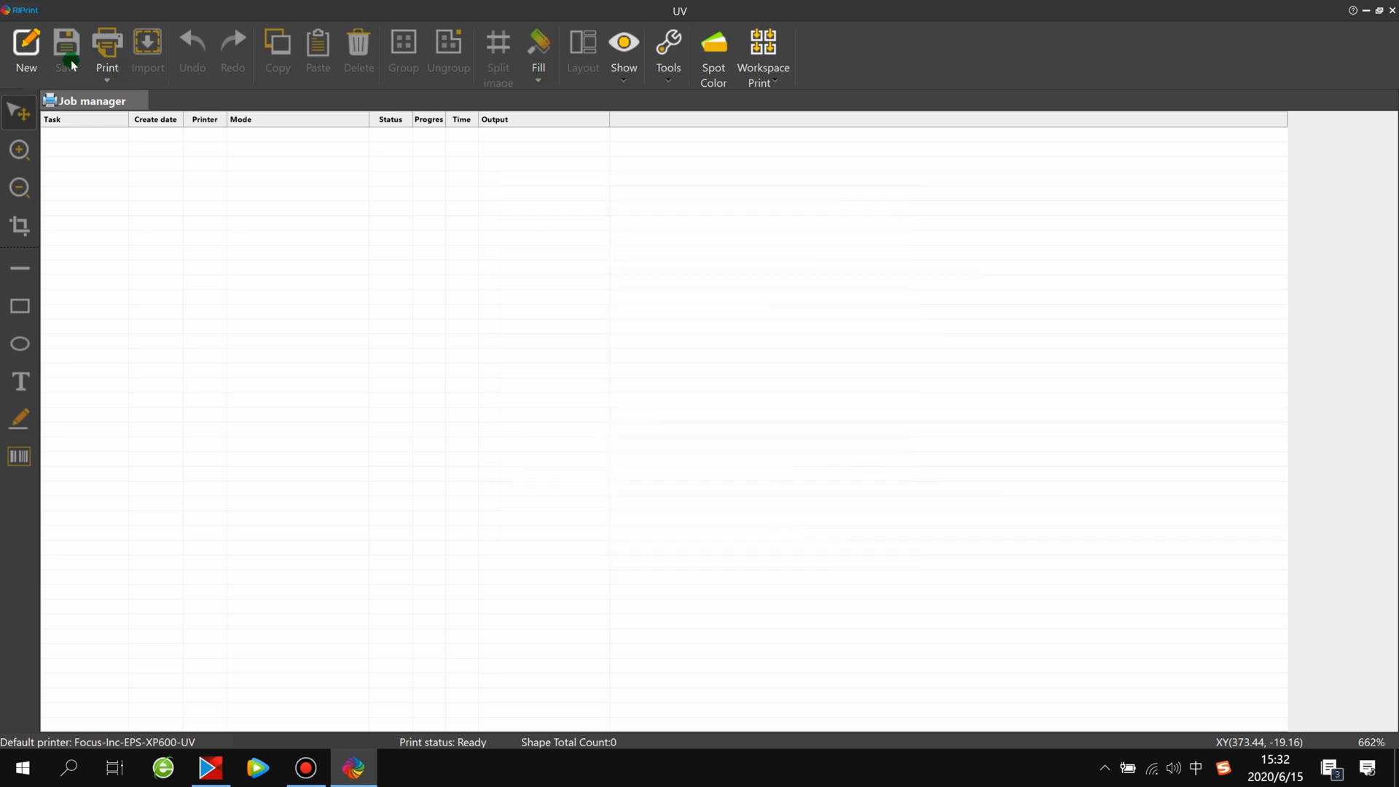
Create a new canvas and import the TIF image COMBO-JET TEST PHOTO C-W-V from the 4-Test prn file folder
{"action": "left_click", "coordinate": [29, 50]}
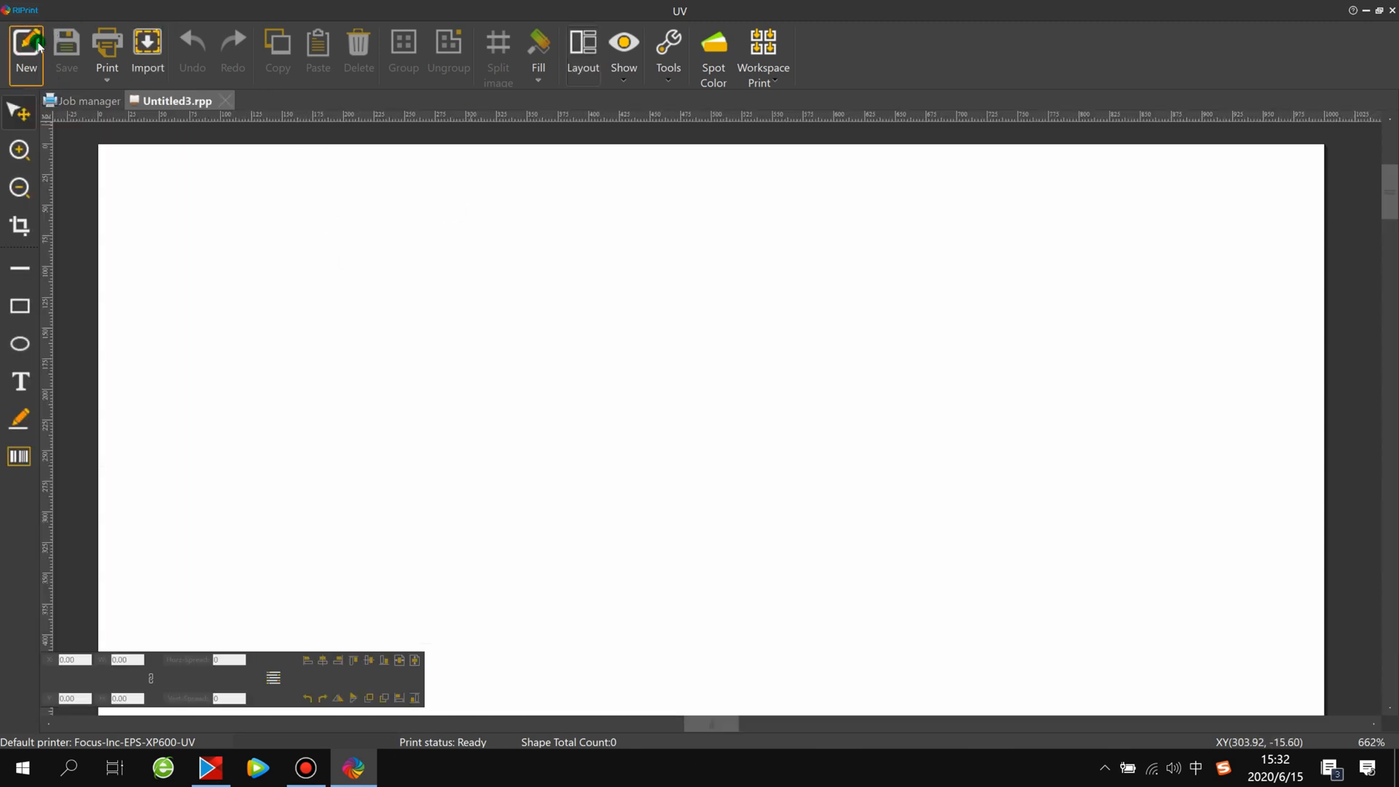
{"action": "left_click", "coordinate": [146, 75]}
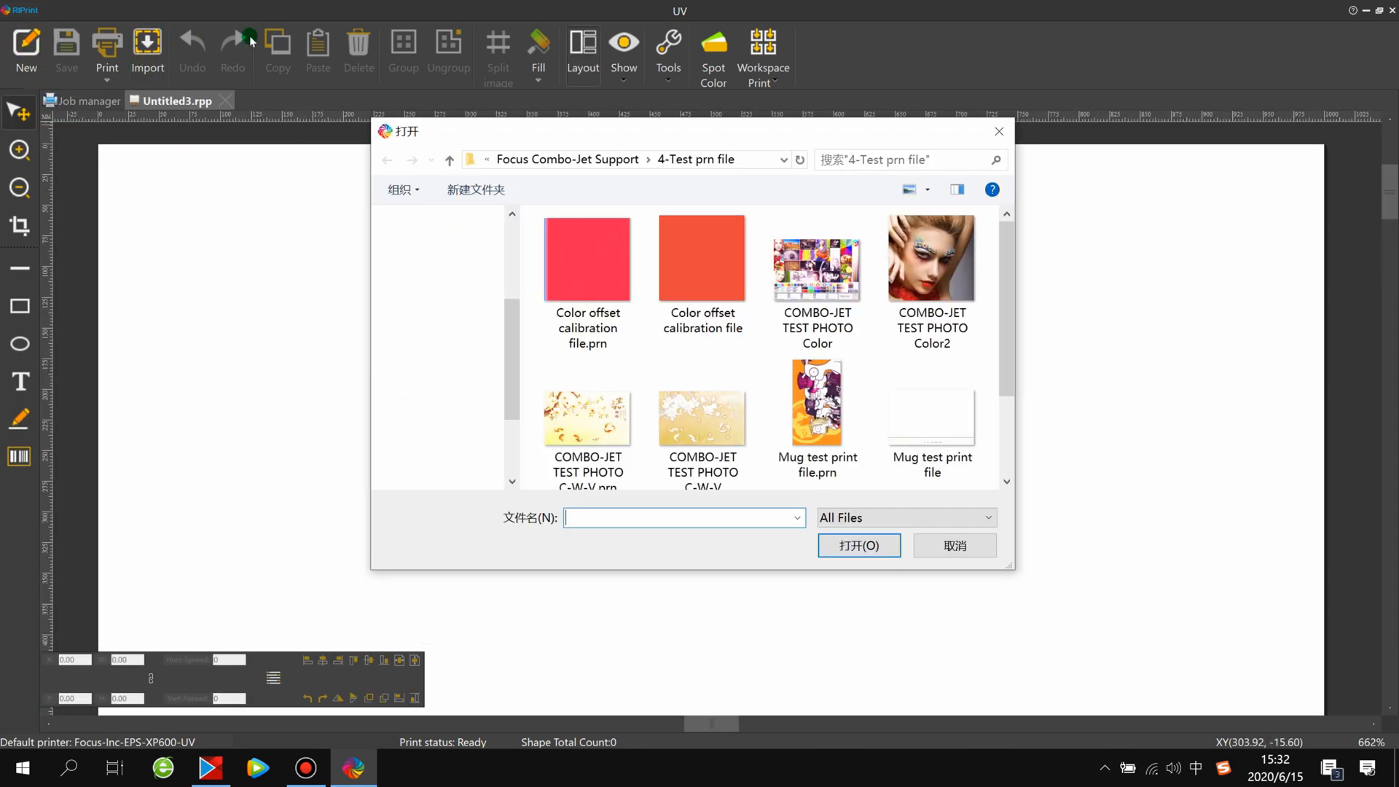
{"action": "left_click", "coordinate": [690, 315]}
{"action": "left_click", "coordinate": [671, 430]}
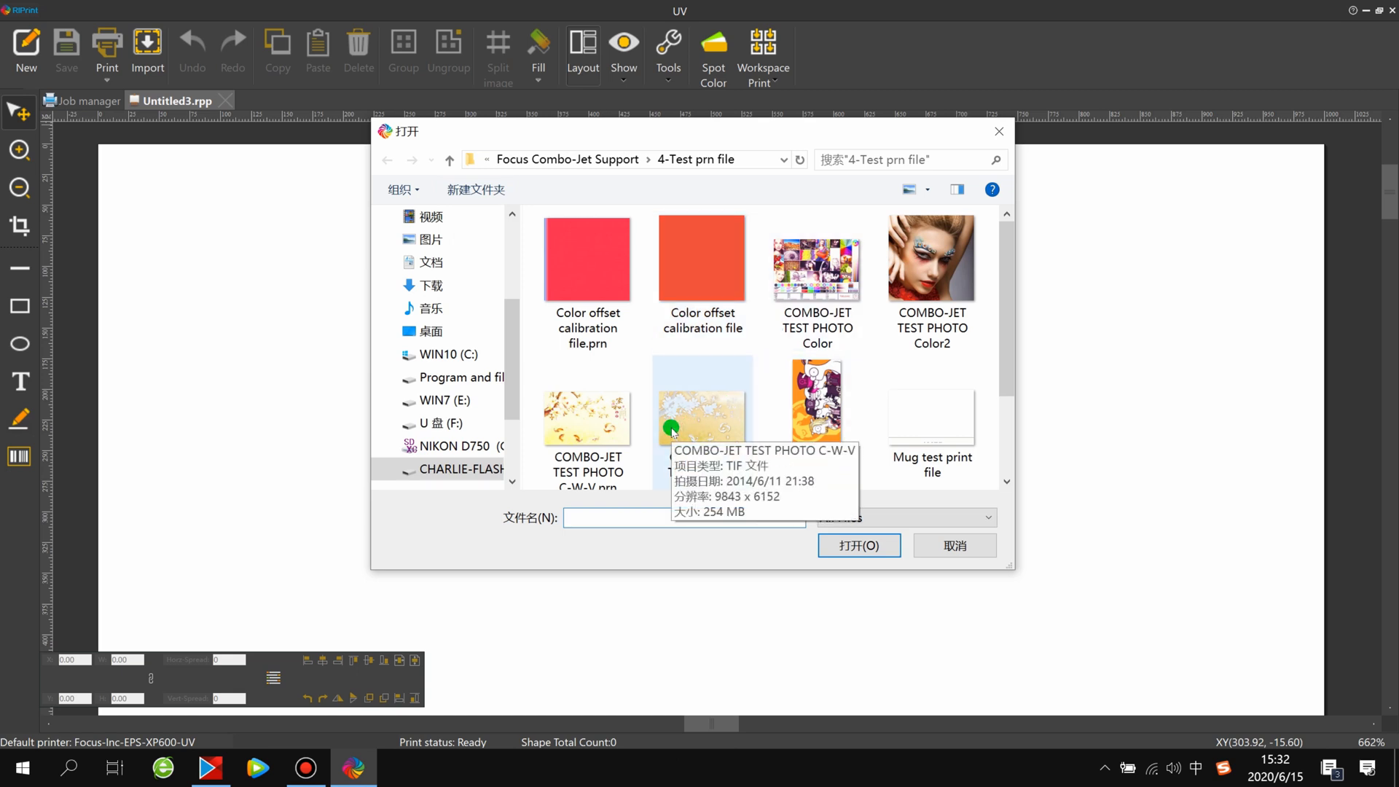
{"action": "left_click", "coordinate": [730, 453]}
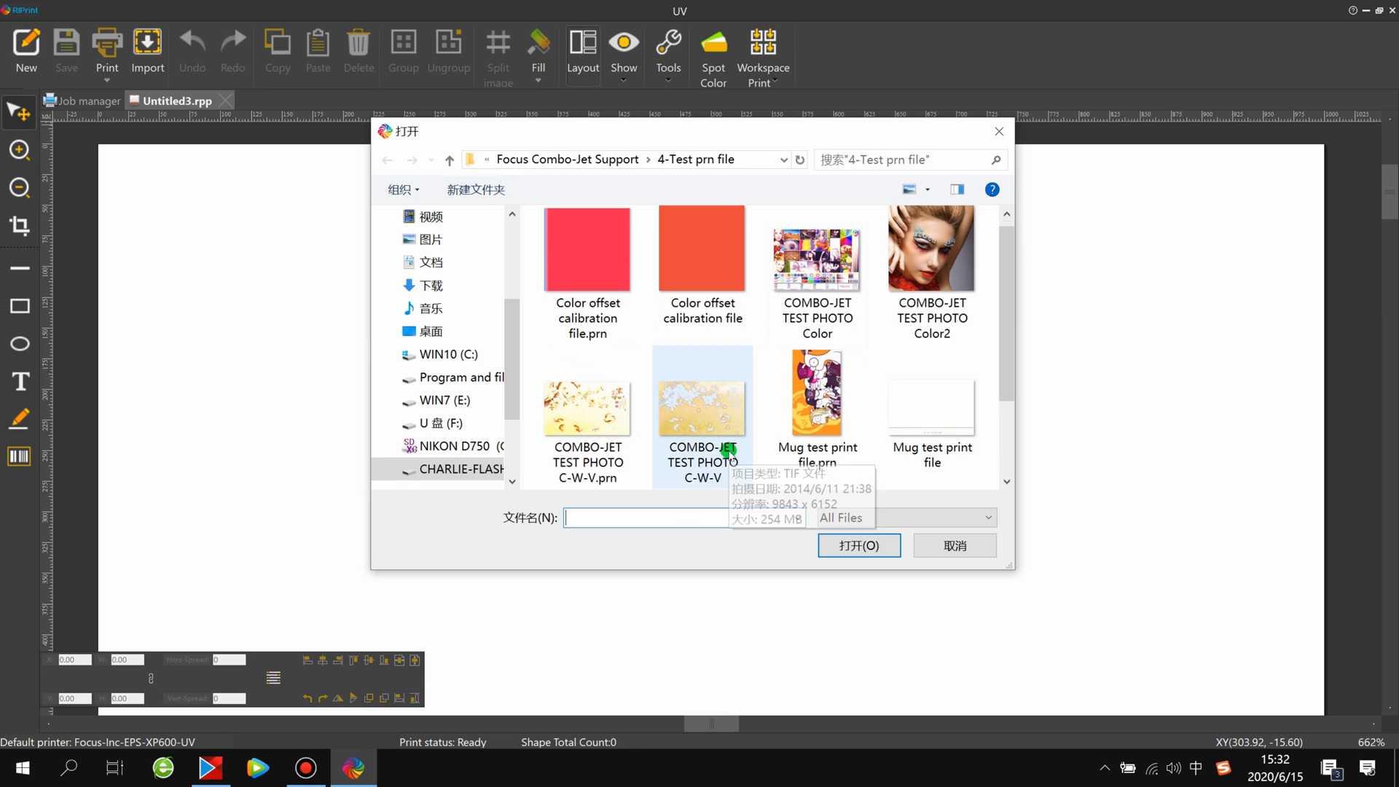
{"action": "left_click", "coordinate": [713, 425]}
{"action": "scroll", "coordinate": [712, 425], "scroll_direction": "down", "scroll_amount": 3}
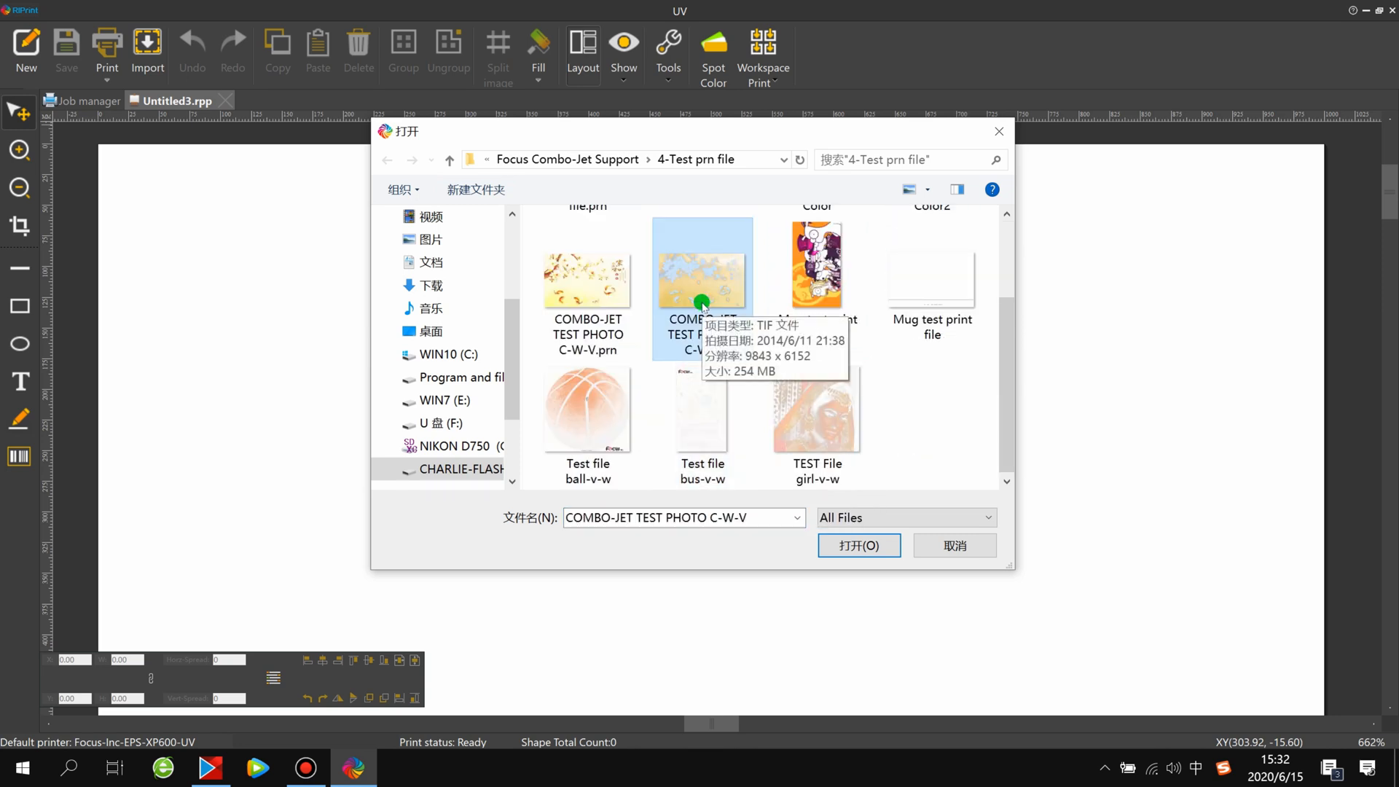
{"action": "left_click", "coordinate": [854, 543]}
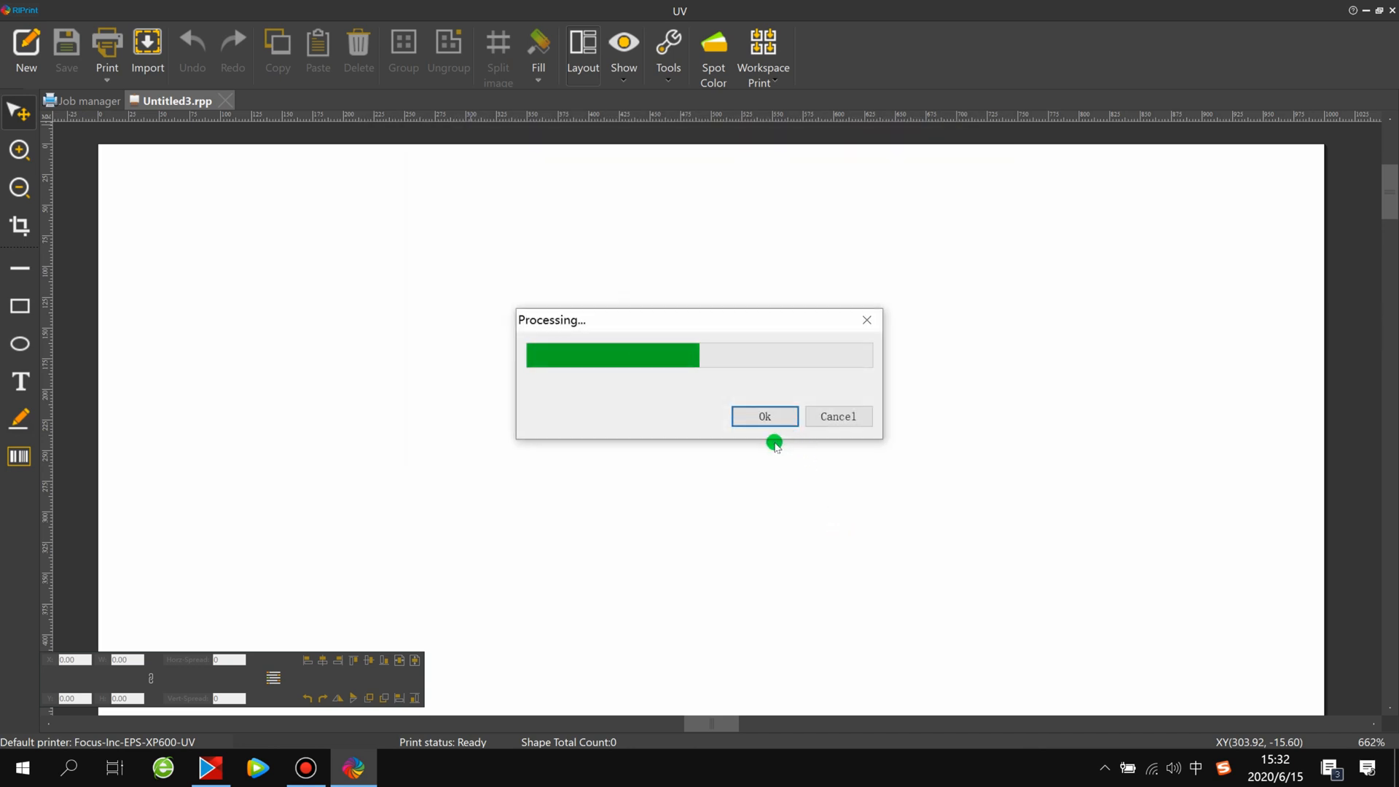
{"action": "left_click", "coordinate": [750, 431]}
Set the imported image's output width to 300 mm with the aspect ratio constrained
{"action": "right_click", "coordinate": [612, 370]}
{"action": "right_click", "coordinate": [621, 289]}
{"action": "right_click", "coordinate": [623, 286]}
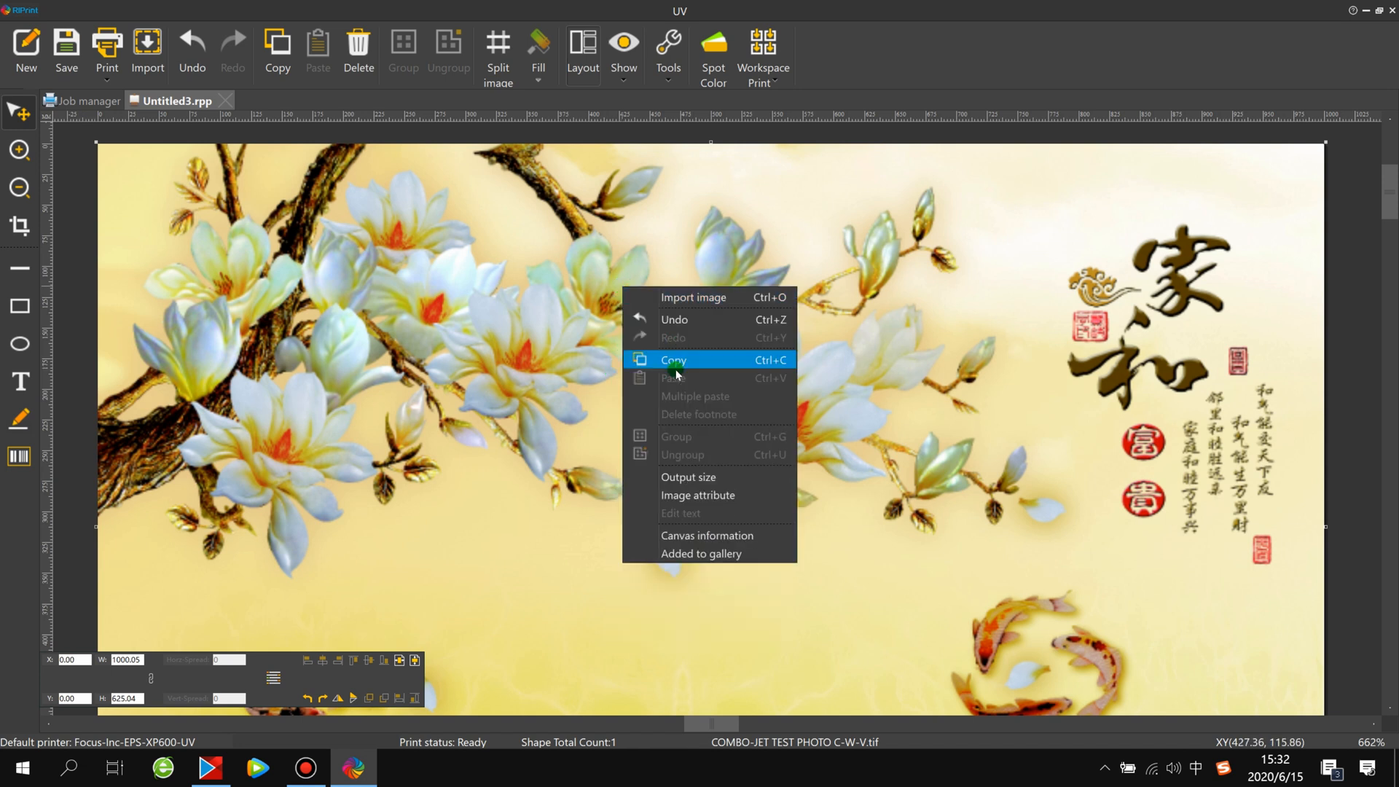
{"action": "left_click", "coordinate": [692, 476]}
{"action": "double_click", "coordinate": [672, 331]}
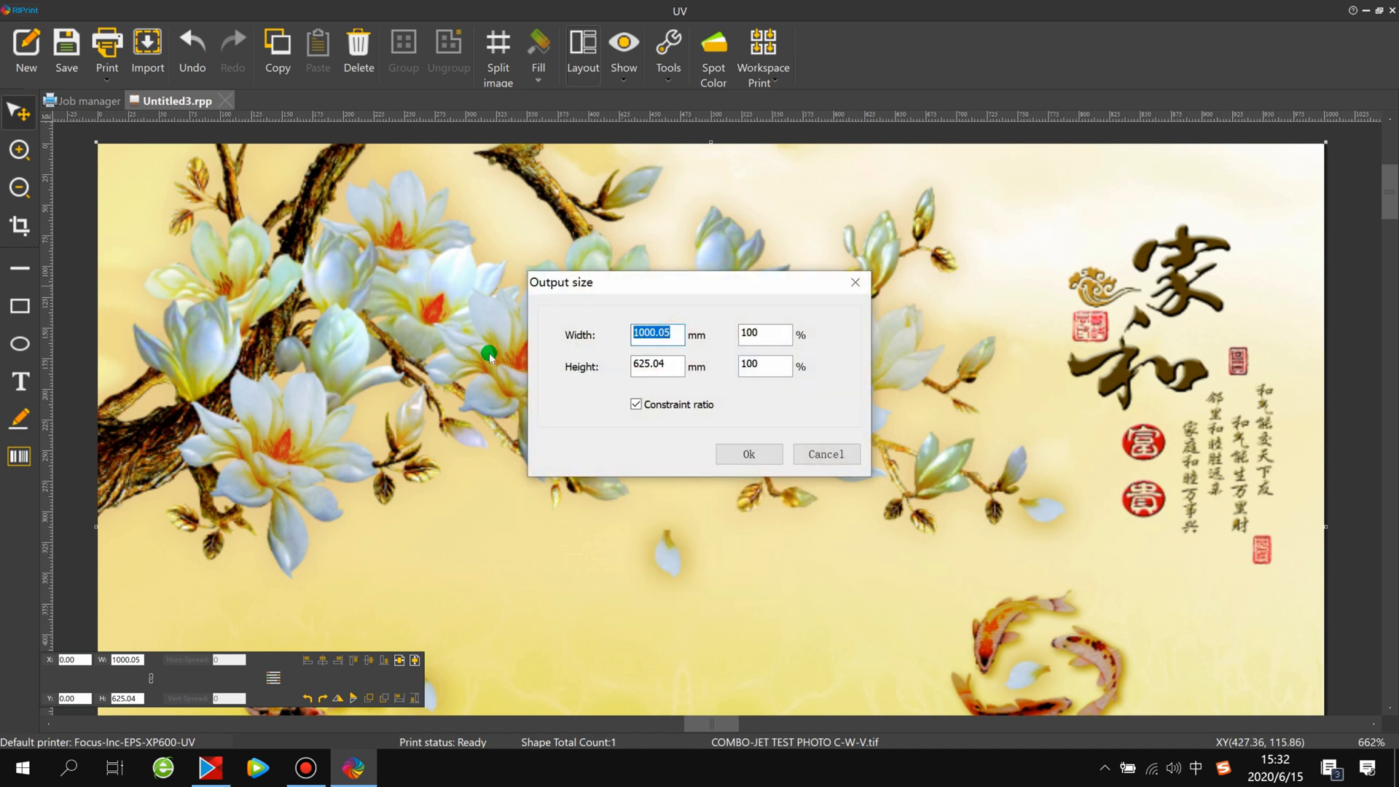
{"action": "type", "text": "300"}
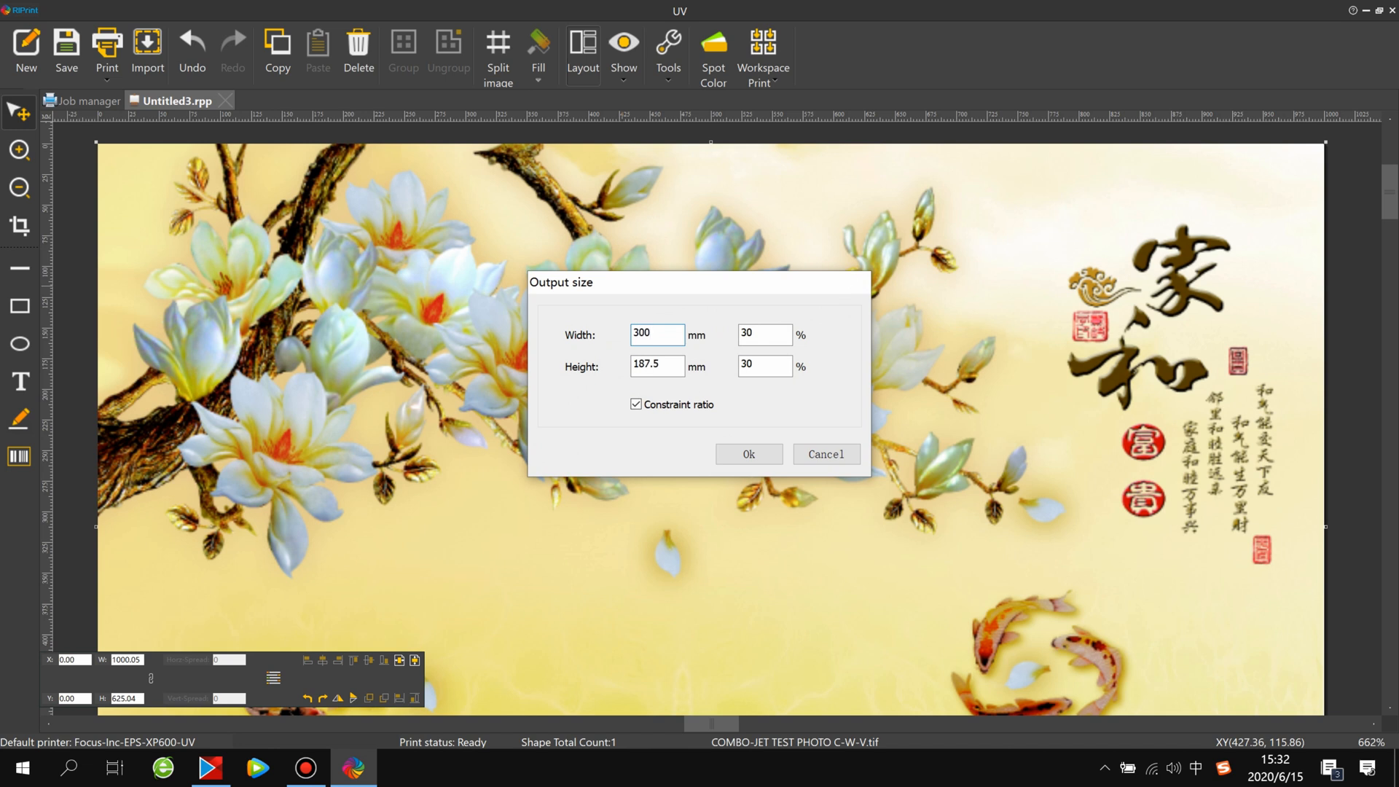
{"action": "key", "text": "Return"}
Move the image into the upper part of the canvas, to about X 151 mm and Y 70 mm, keeping its output size
{"action": "left_click_drag", "start_coordinate": [378, 261], "coordinate": [481, 314]}
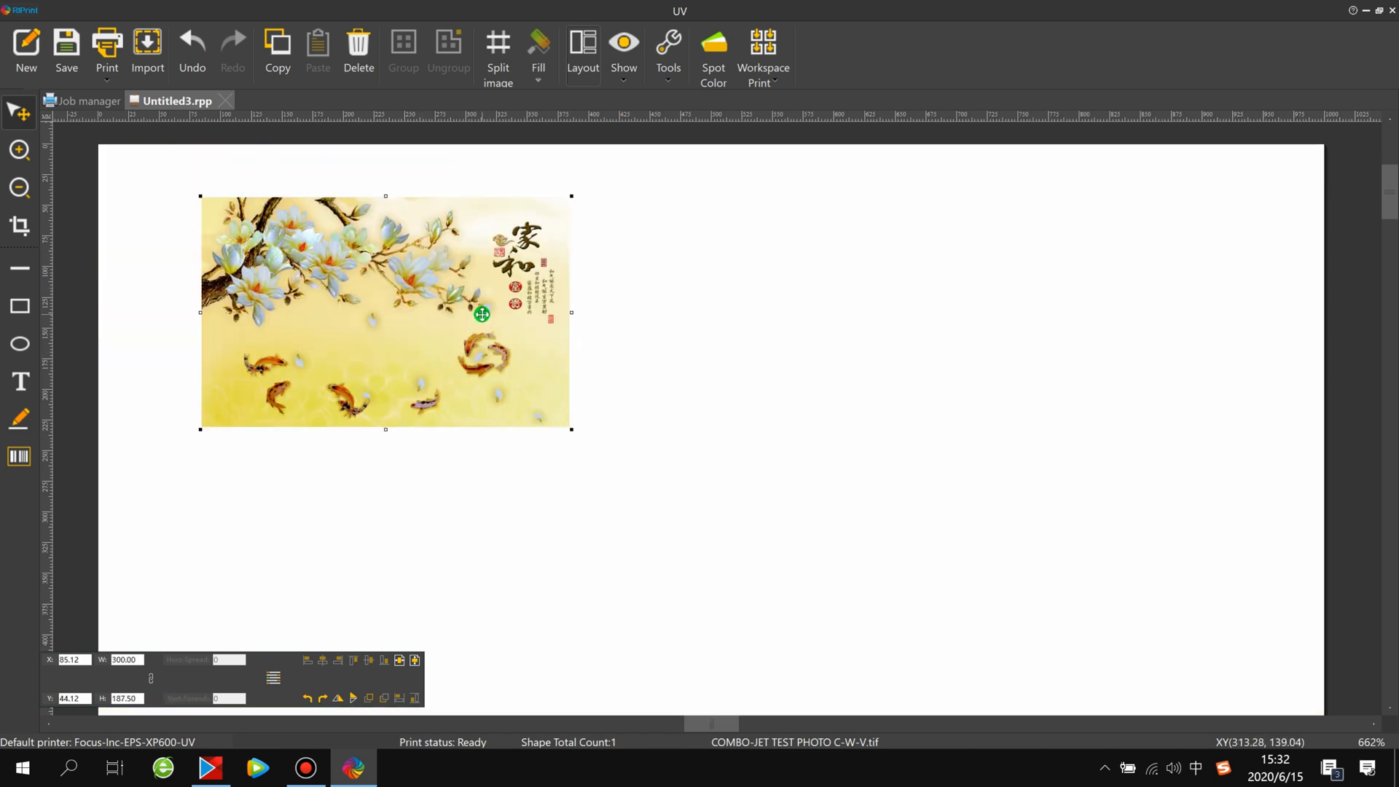
{"action": "right_click", "coordinate": [481, 314]}
{"action": "left_click", "coordinate": [534, 504]}
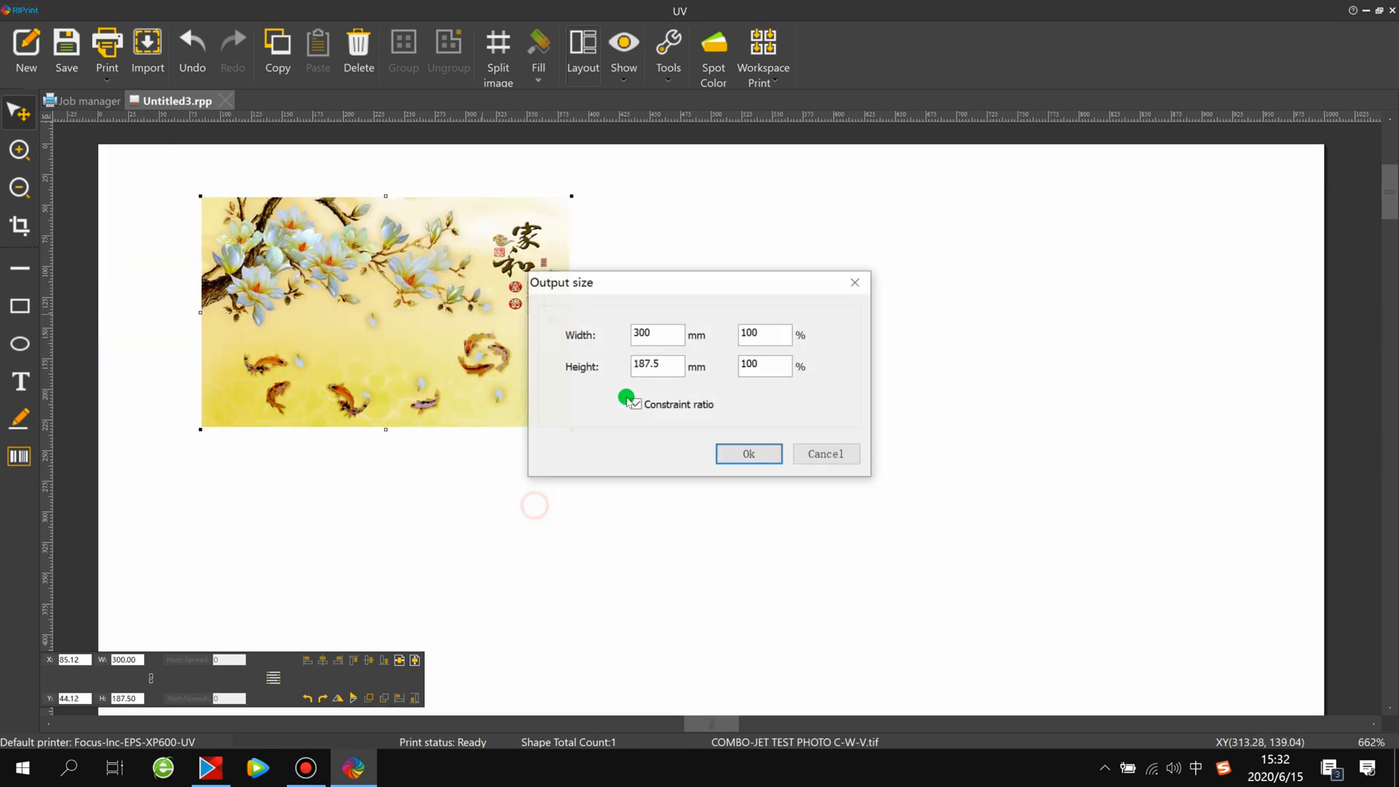
{"action": "left_click", "coordinate": [744, 464]}
{"action": "left_click_drag", "start_coordinate": [351, 324], "coordinate": [276, 285]}
{"action": "left_click_drag", "start_coordinate": [237, 240], "coordinate": [180, 205]}
{"action": "mouse_move", "coordinate": [275, 281]}
{"action": "left_mouse_down"}
{"action": "mouse_move", "coordinate": [265, 295]}
{"action": "mouse_move", "coordinate": [291, 325]}
{"action": "mouse_move", "coordinate": [255, 273]}
{"action": "left_mouse_up"}
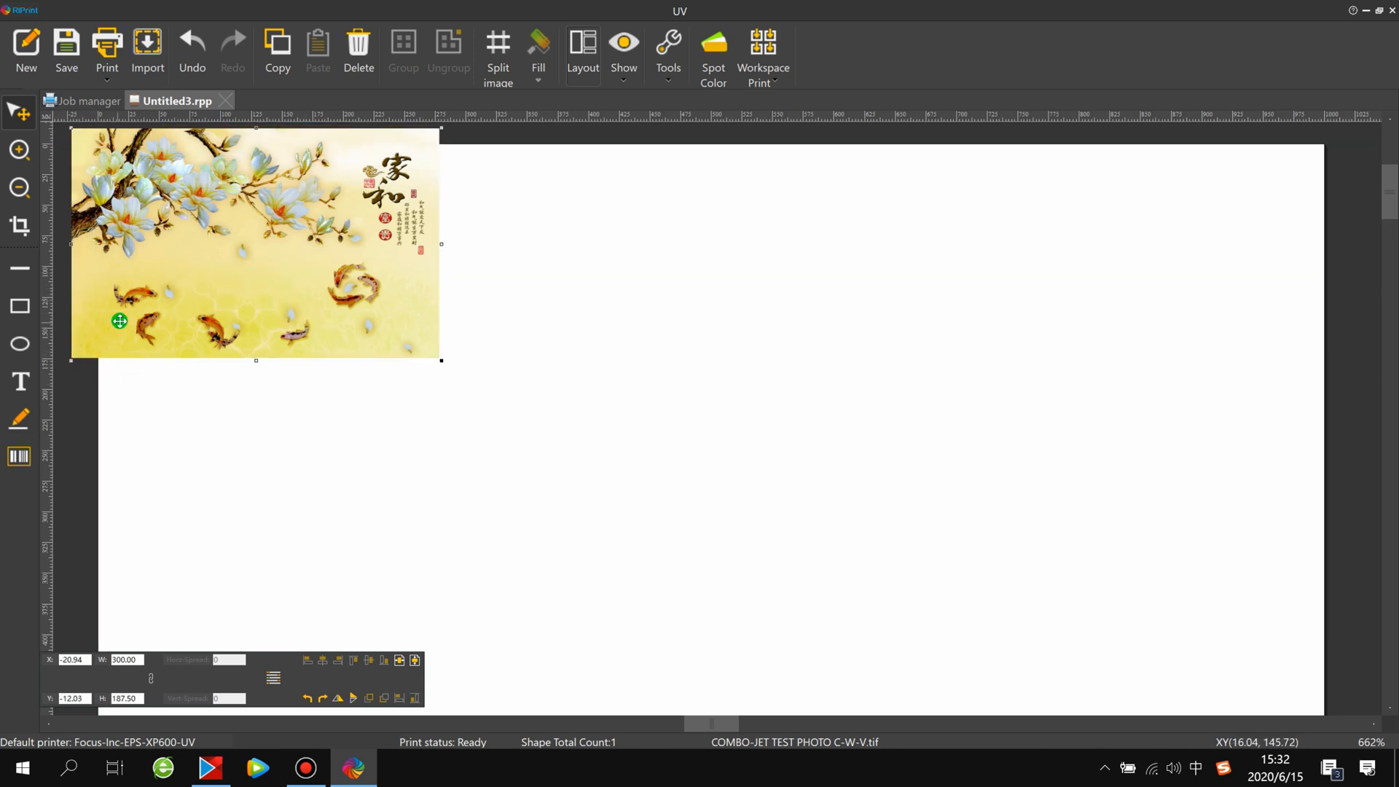
{"action": "left_click_drag", "start_coordinate": [173, 274], "coordinate": [395, 320]}
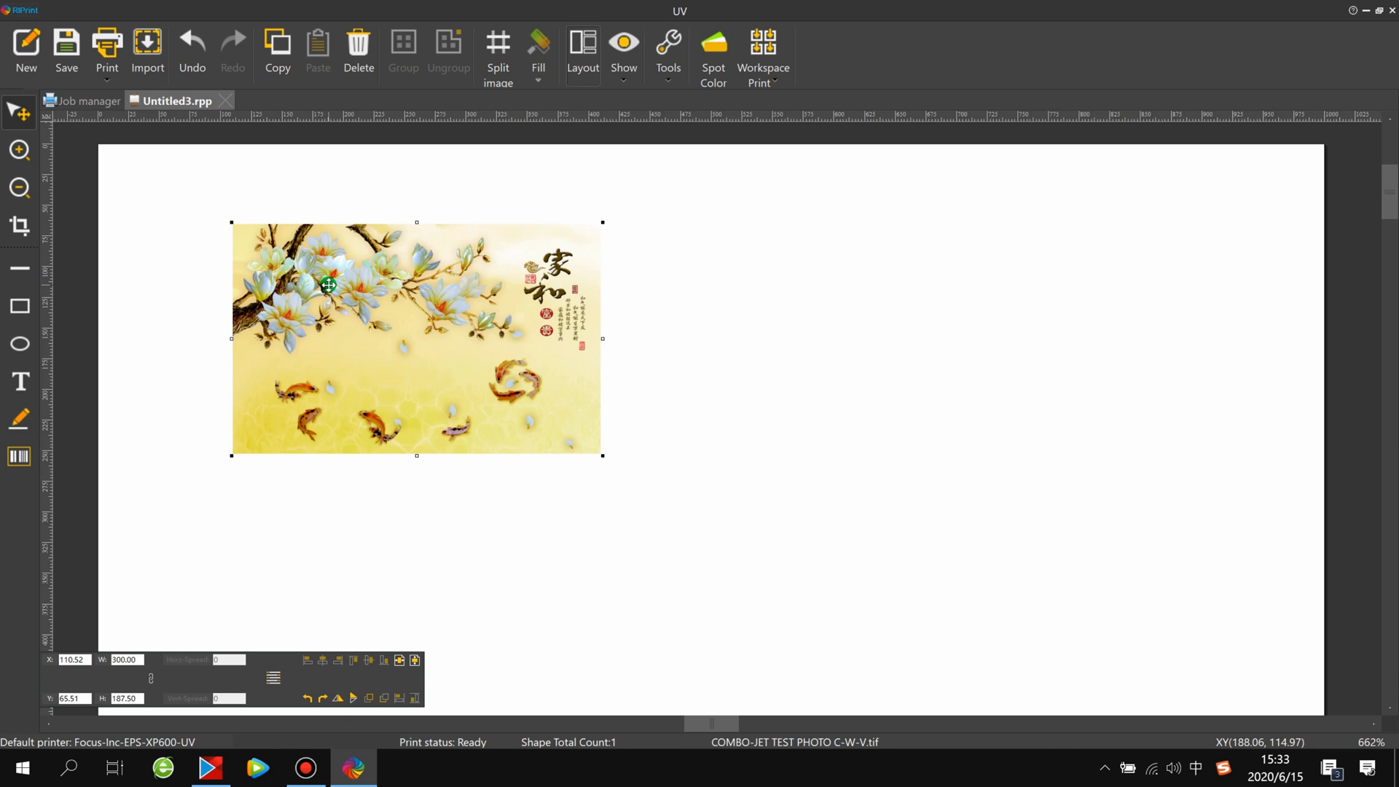
{"action": "left_click_drag", "start_coordinate": [347, 333], "coordinate": [411, 338]}
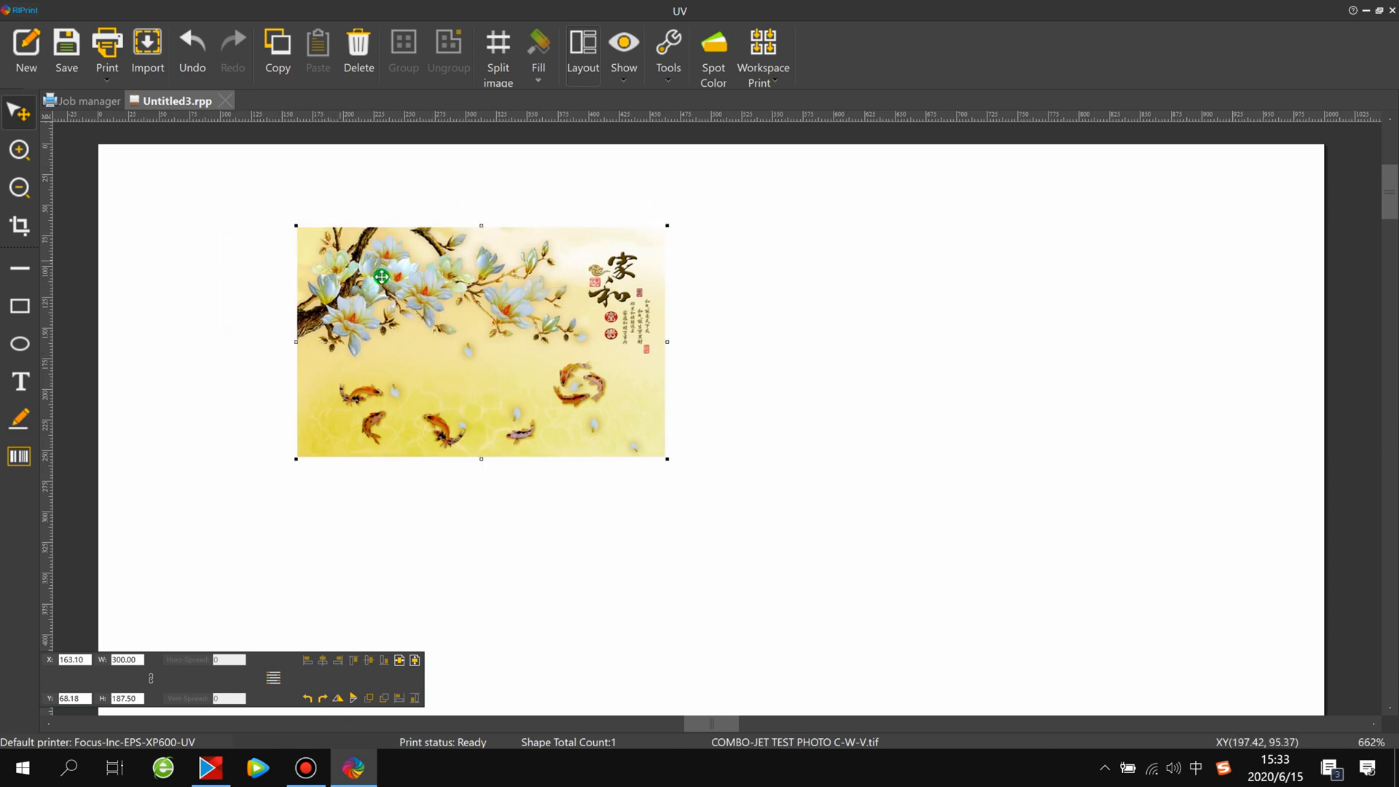
{"action": "left_click_drag", "start_coordinate": [535, 322], "coordinate": [521, 325]}
In the spot color settings, set the first spot color's data source to Spot and its density increase to 100
{"action": "left_click", "coordinate": [713, 51]}
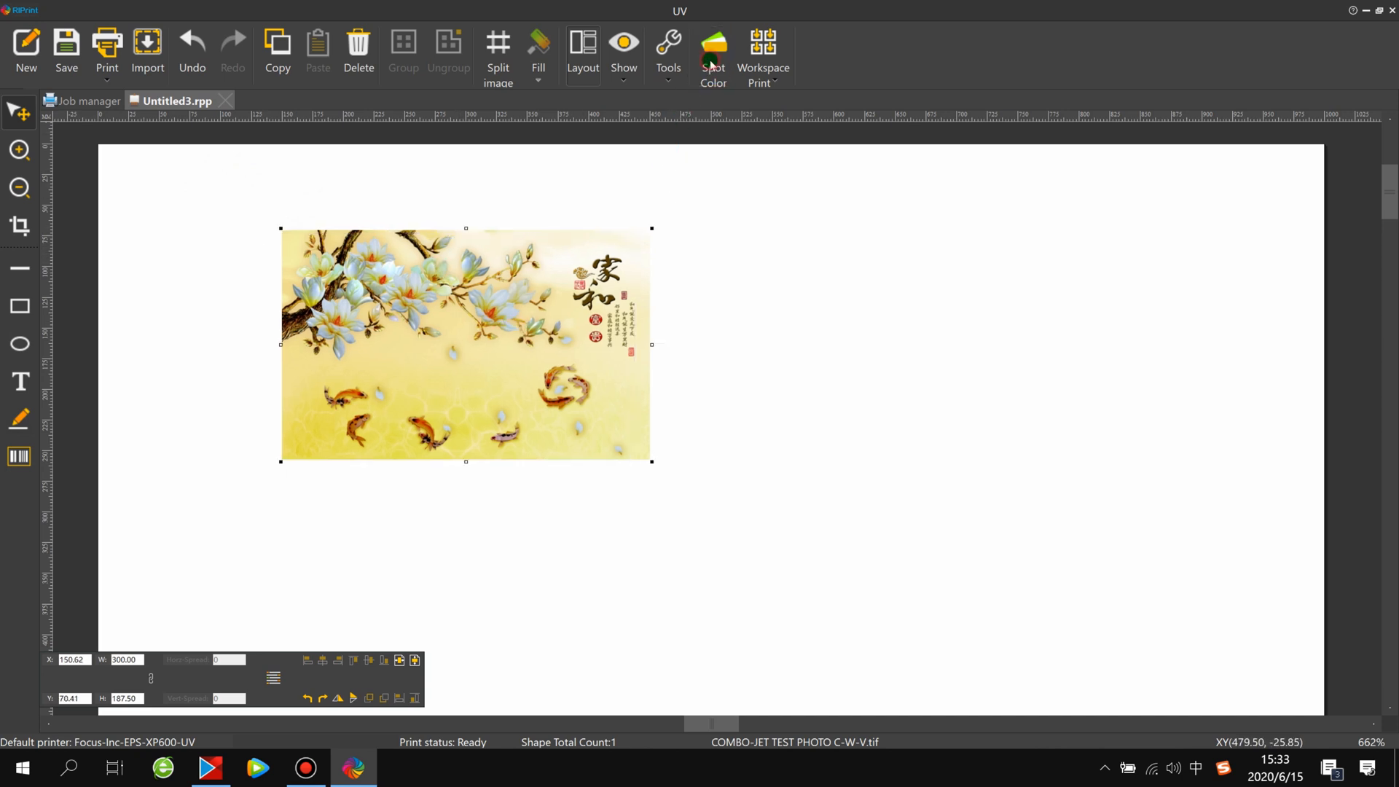
{"action": "left_click", "coordinate": [348, 338]}
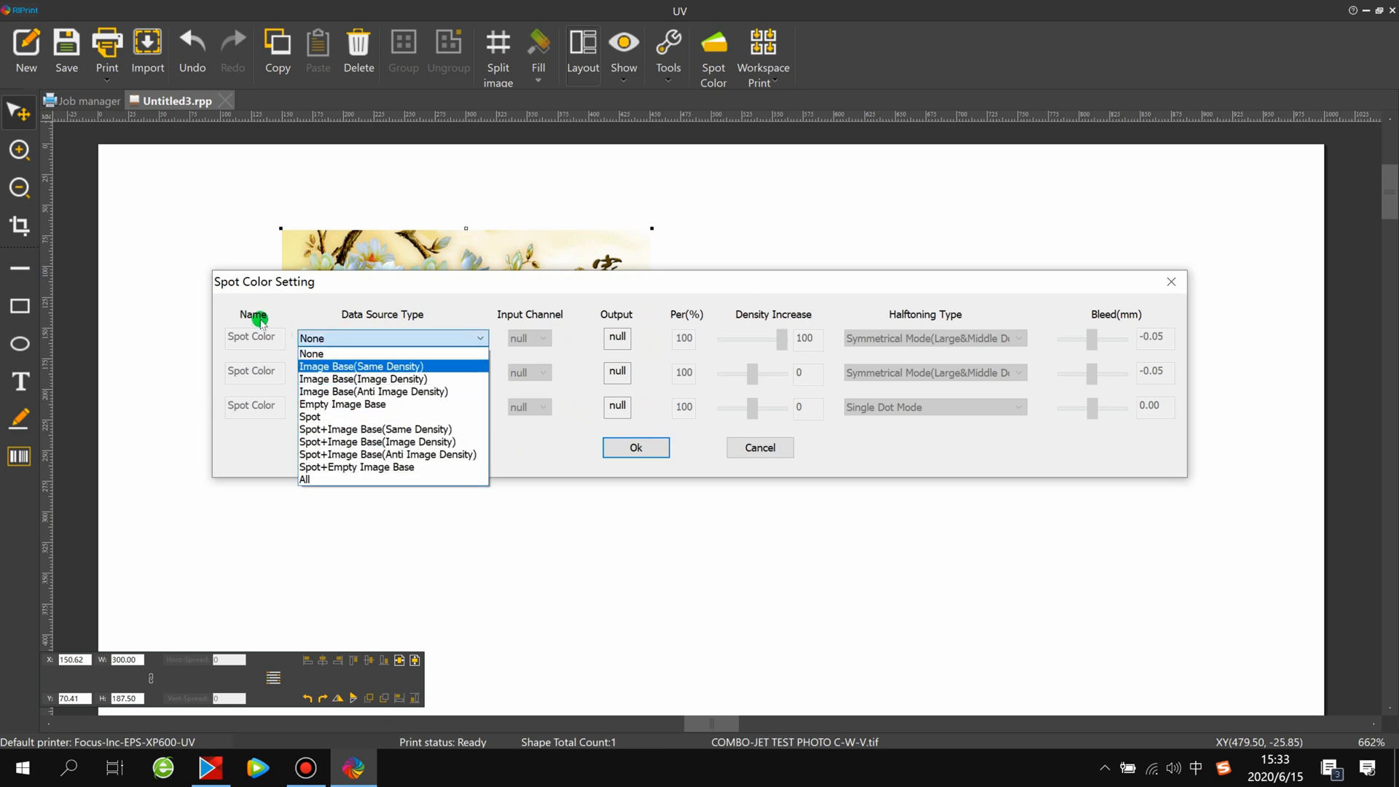
{"action": "left_click", "coordinate": [329, 417]}
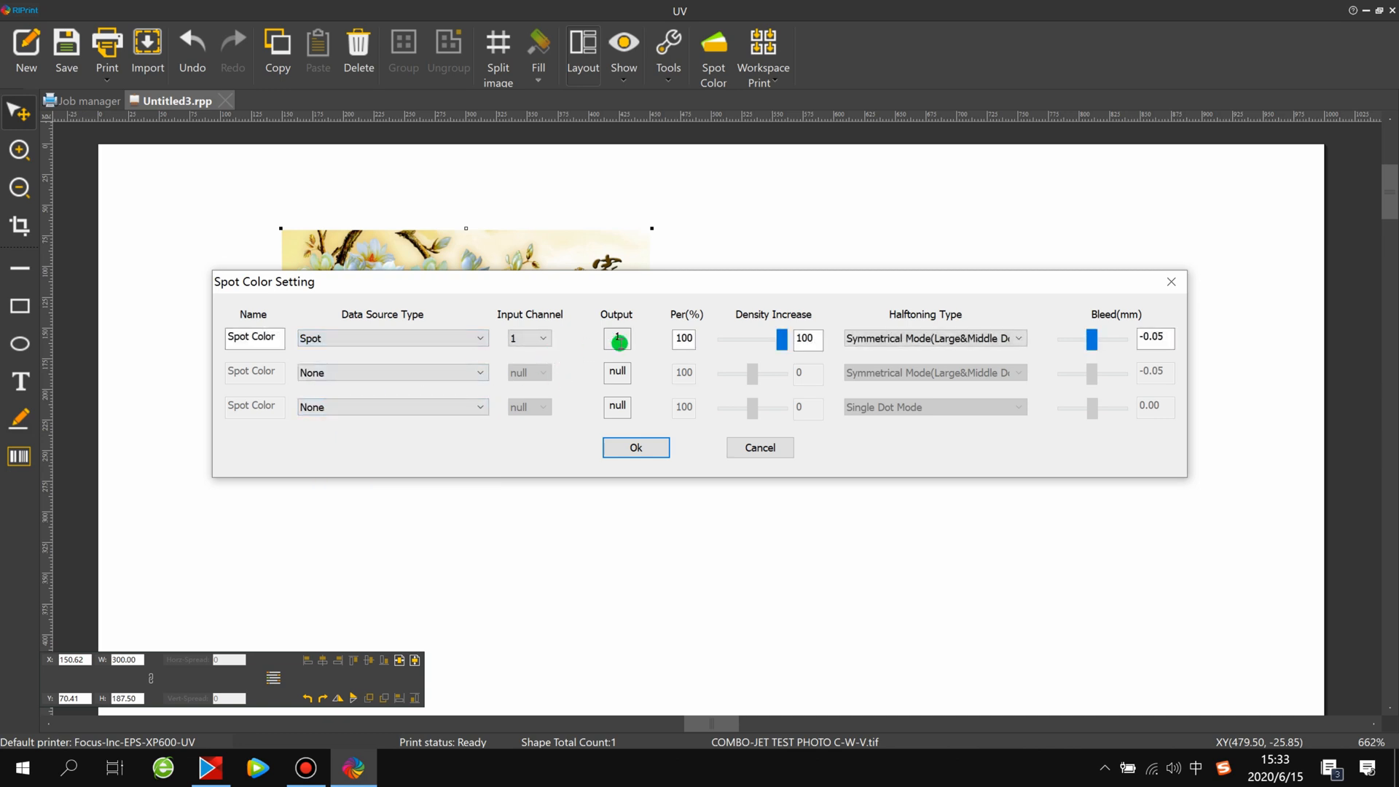
{"action": "left_click_drag", "start_coordinate": [781, 340], "coordinate": [748, 344]}
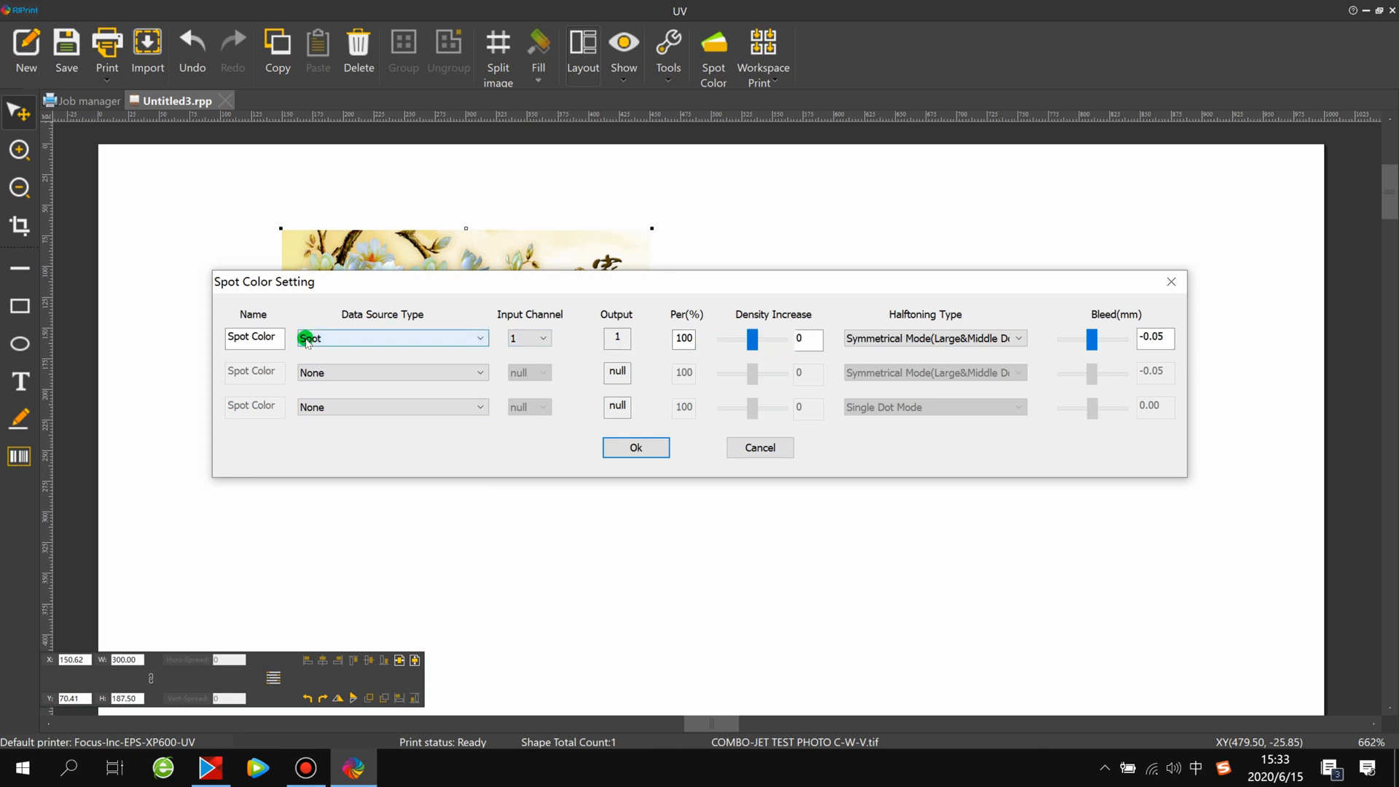
{"action": "left_click_drag", "start_coordinate": [754, 343], "coordinate": [795, 343]}
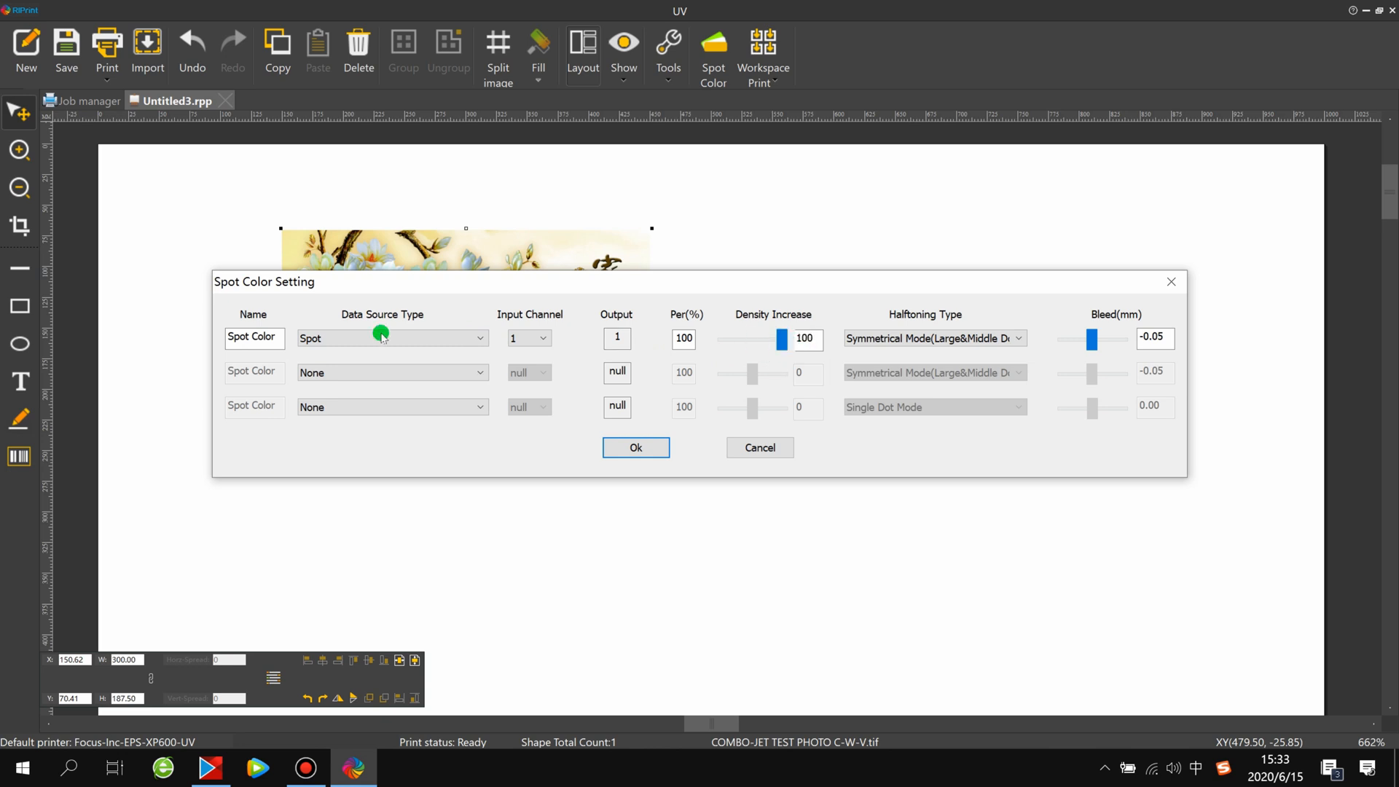
Try Image Base(Same Density) as the first spot color's data source with density increase 100, and restore Spot
{"action": "left_click", "coordinate": [343, 339]}
{"action": "left_click", "coordinate": [343, 366]}
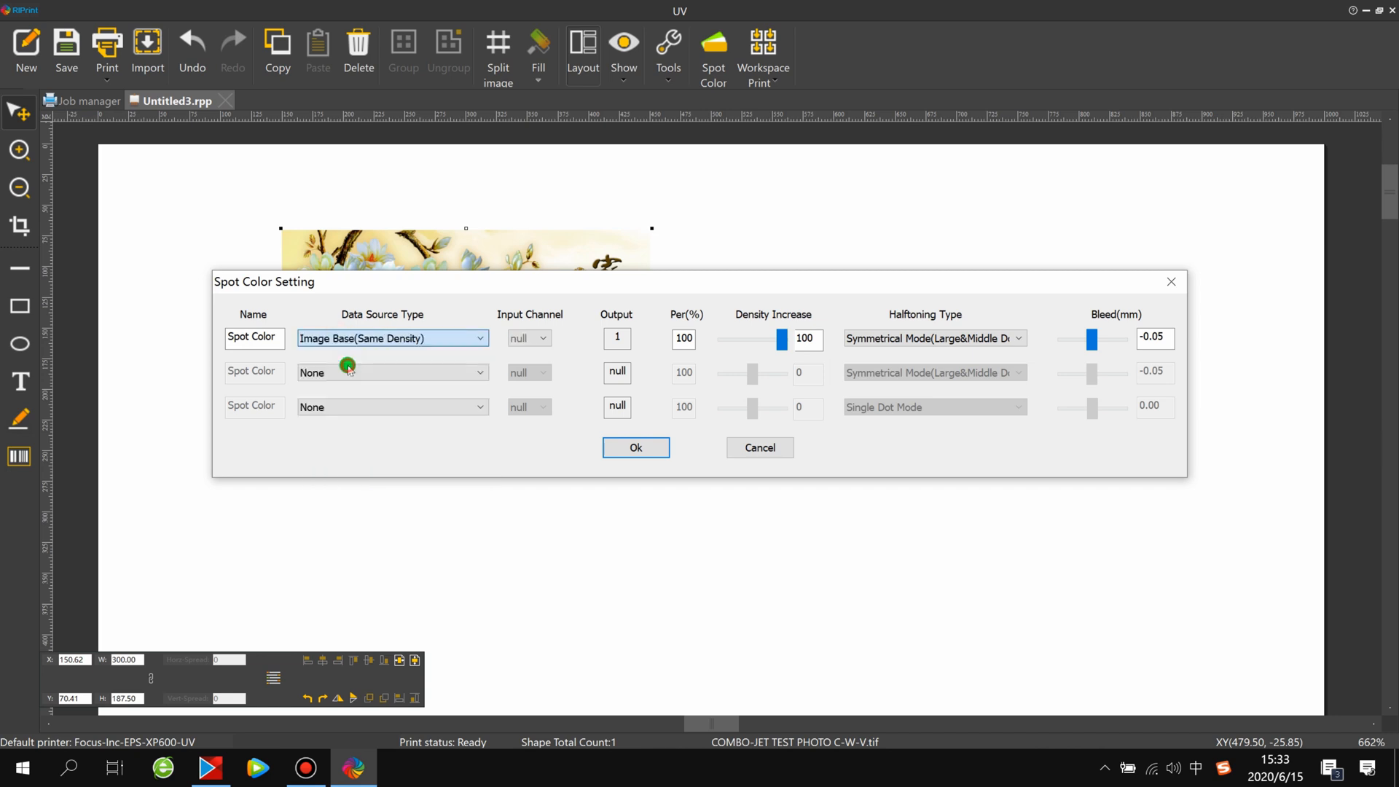
{"action": "left_click", "coordinate": [402, 337]}
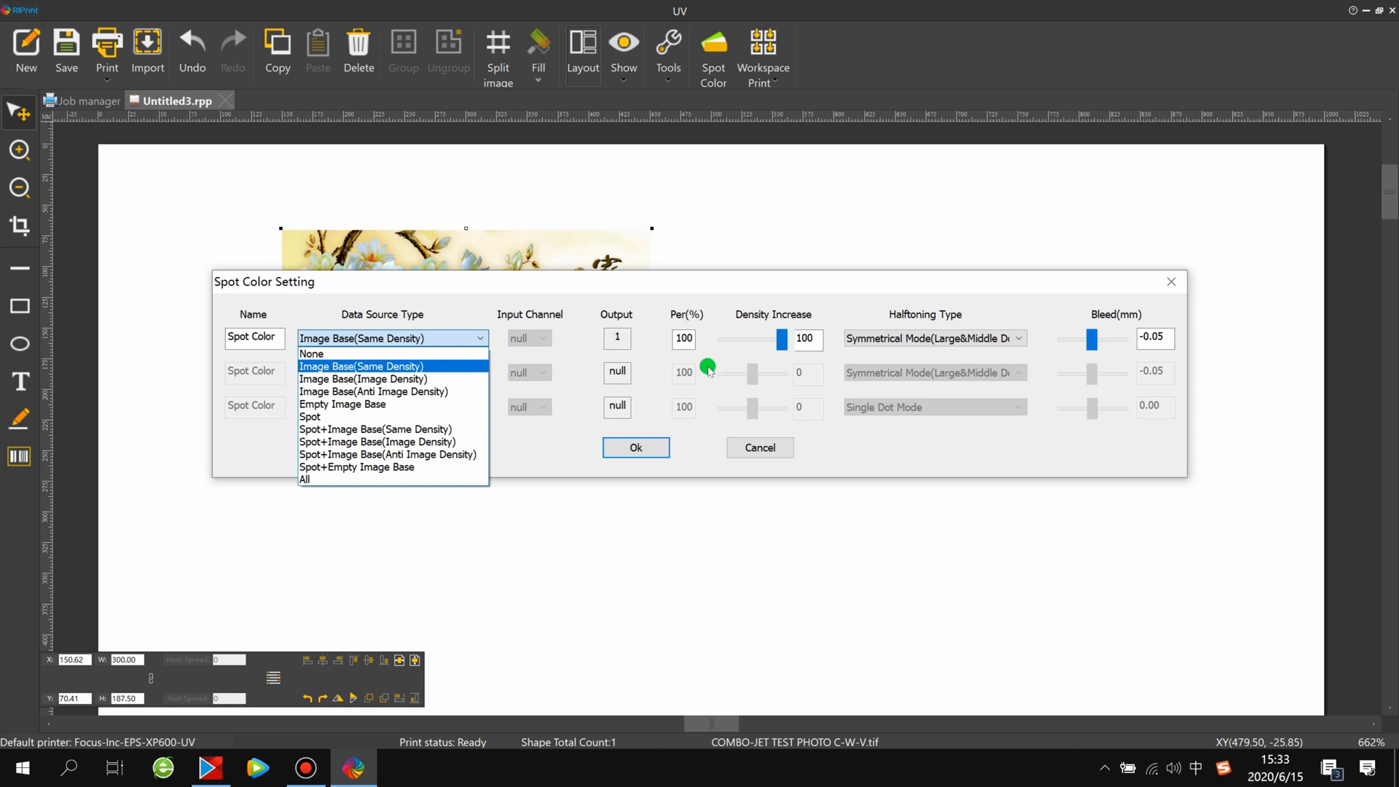
{"action": "left_click", "coordinate": [769, 350]}
{"action": "mouse_move", "coordinate": [781, 346]}
{"action": "left_mouse_down"}
{"action": "mouse_move", "coordinate": [766, 345]}
{"action": "mouse_move", "coordinate": [795, 345]}
{"action": "left_mouse_up"}
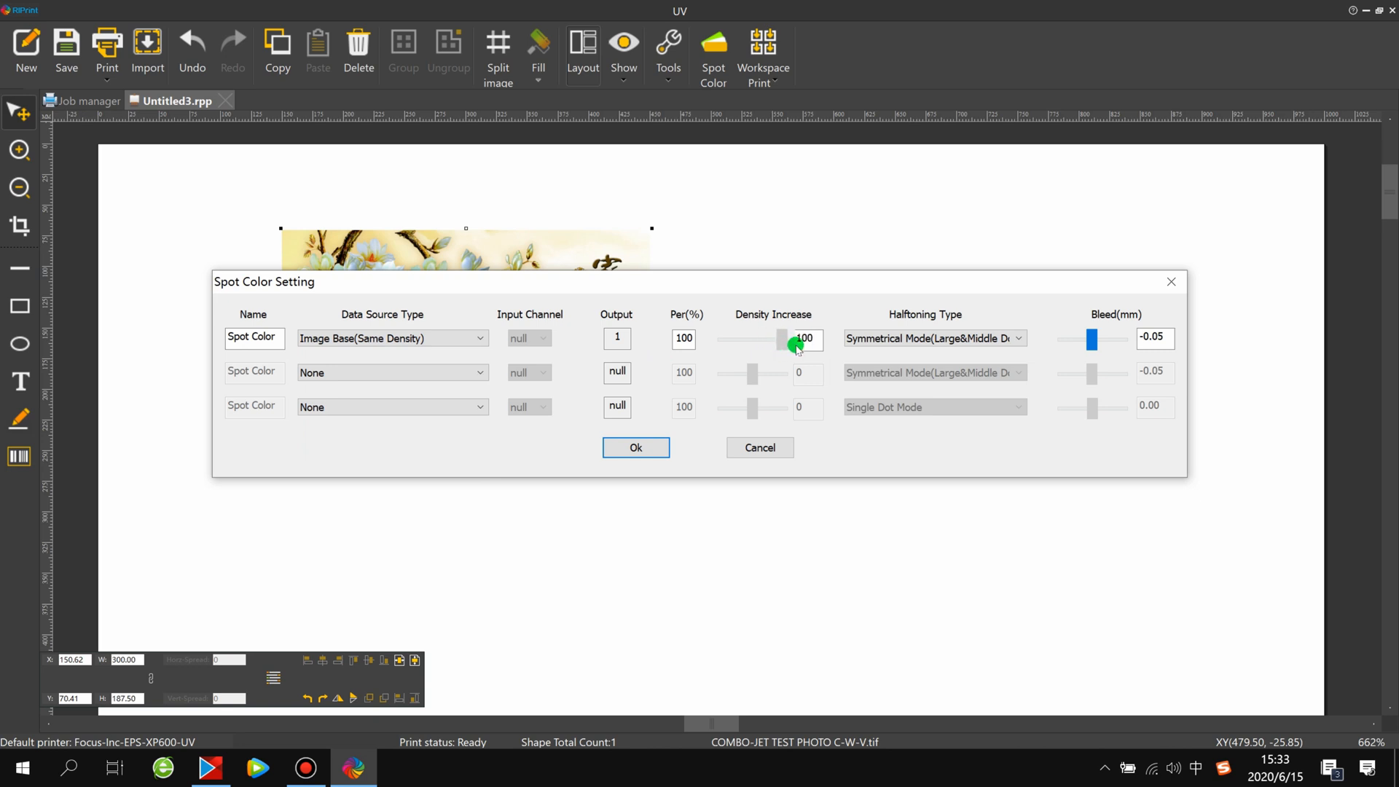
{"action": "left_click", "coordinate": [430, 338]}
{"action": "left_click", "coordinate": [359, 421]}
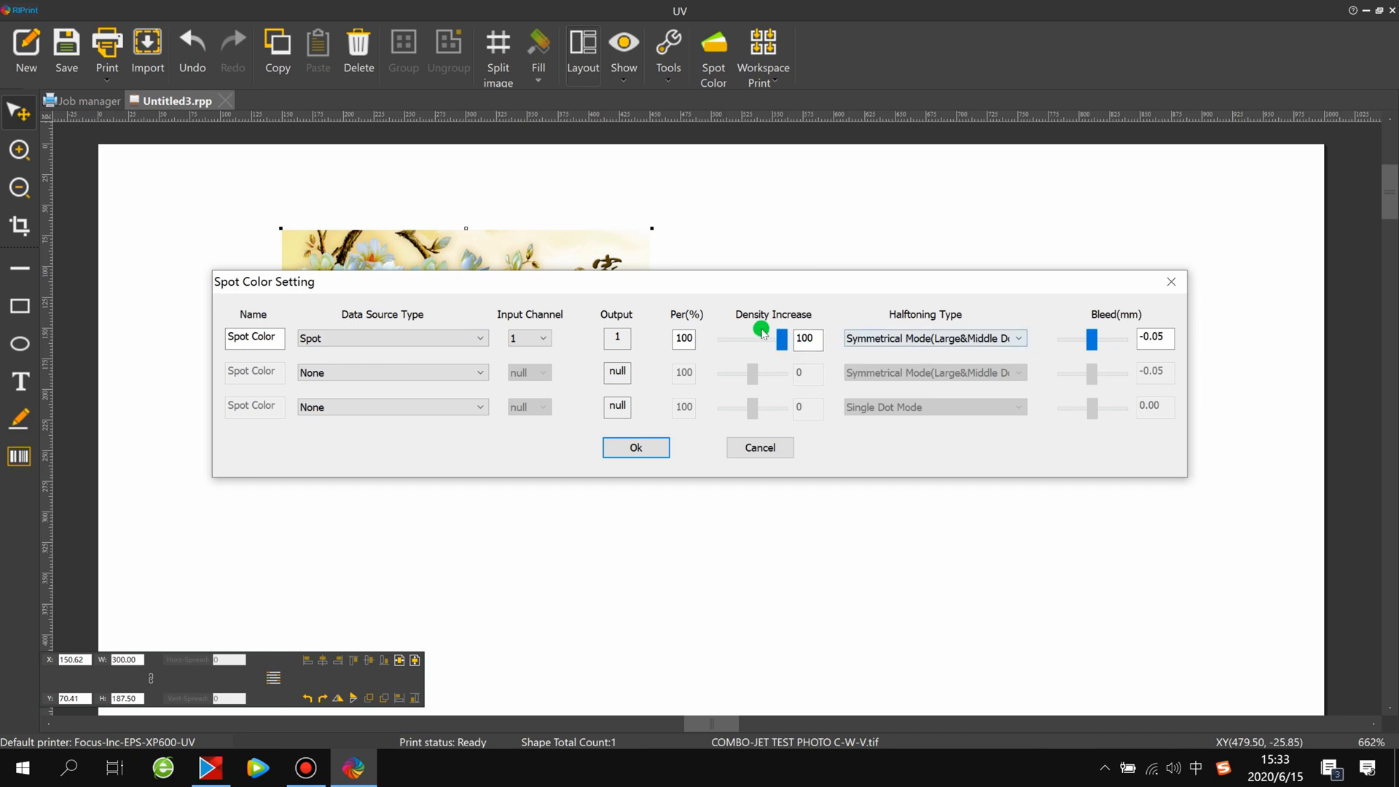
Set the first spot color's halftoning type to Symmetrical Mode
{"action": "left_click", "coordinate": [925, 339]}
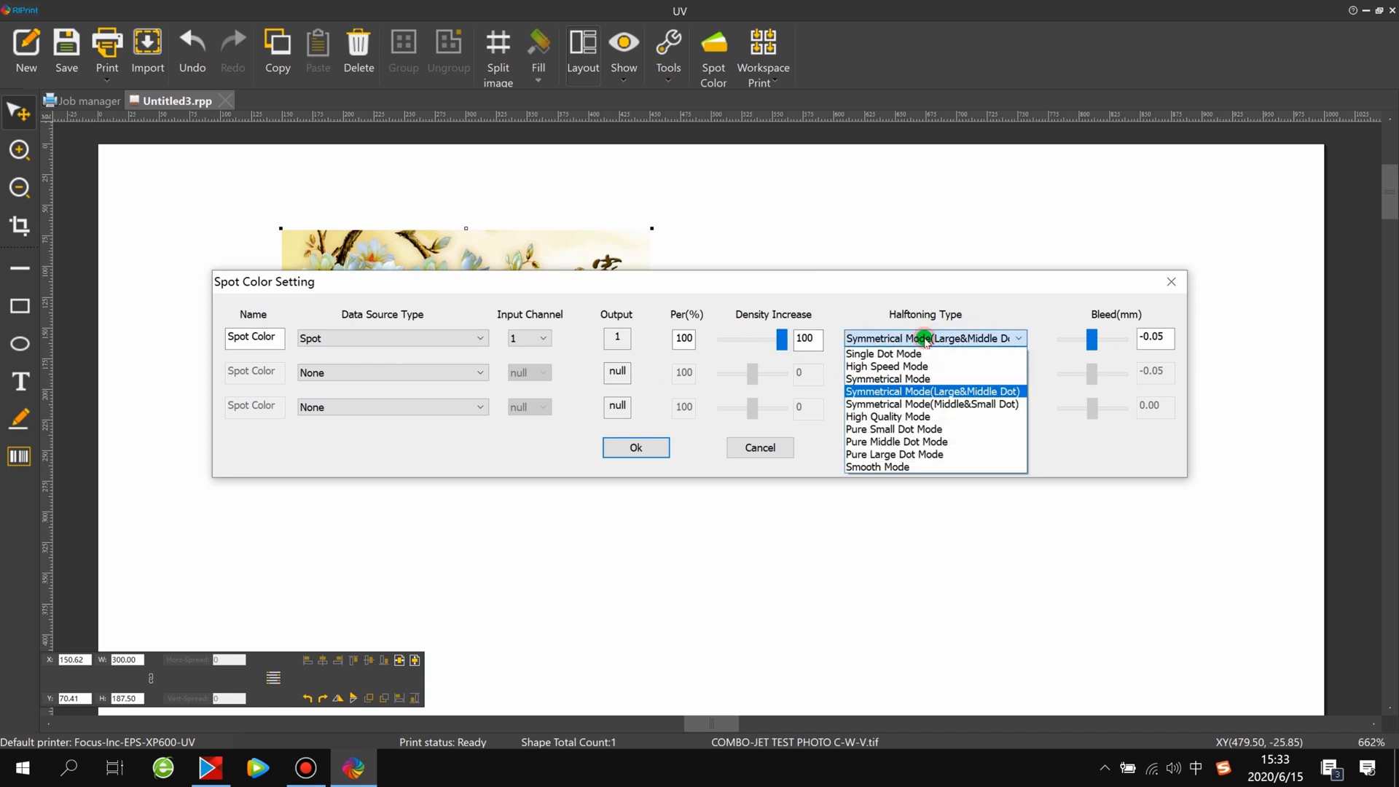
{"action": "left_click", "coordinate": [904, 390]}
{"action": "left_click", "coordinate": [918, 338]}
{"action": "left_click", "coordinate": [929, 391]}
{"action": "left_click", "coordinate": [937, 339]}
{"action": "left_click", "coordinate": [929, 391]}
{"action": "left_click", "coordinate": [929, 338]}
{"action": "left_click", "coordinate": [918, 379]}
{"action": "left_click", "coordinate": [929, 338]}
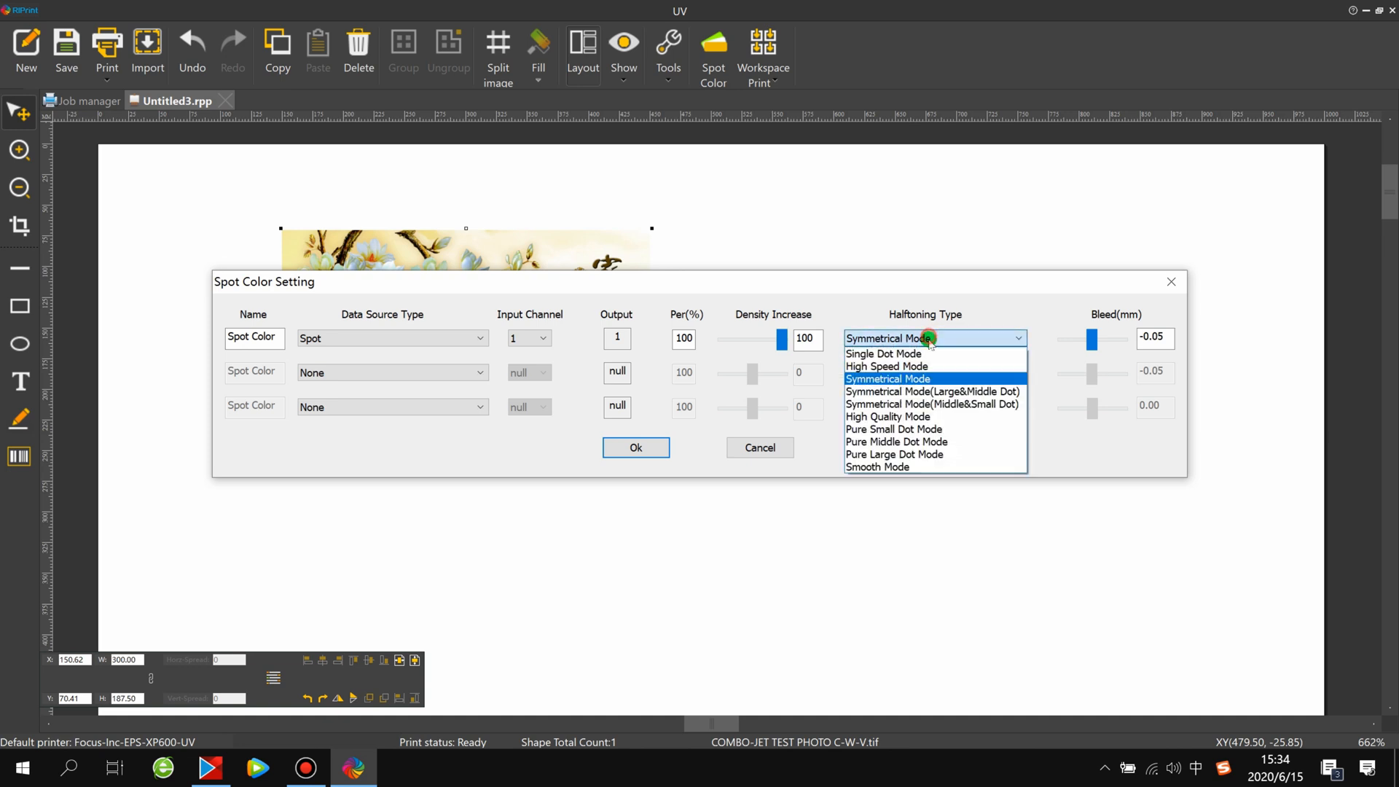
{"action": "left_click", "coordinate": [918, 378]}
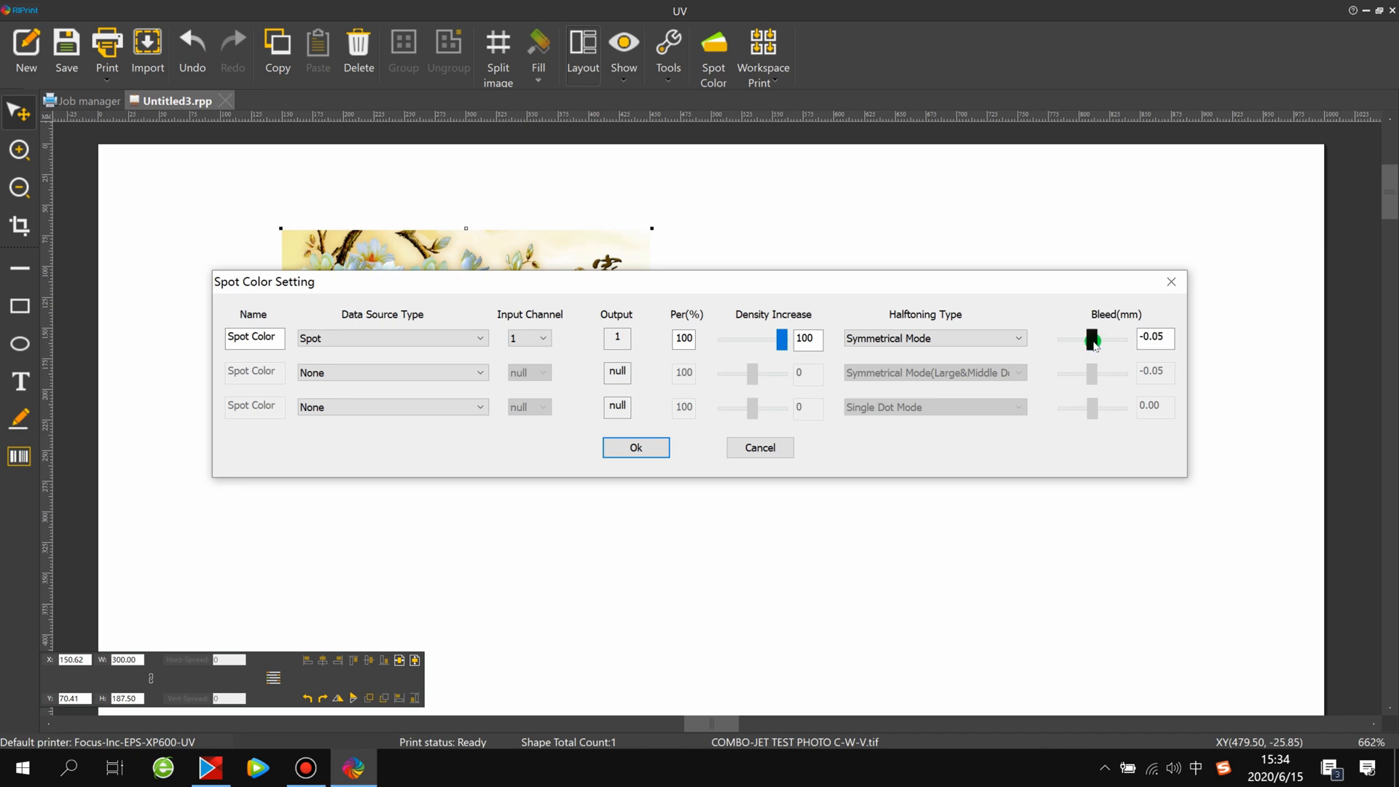
Try adjusting the first spot color's bleed, set it back to -0.05 mm, and reposition the settings dialog
{"action": "left_click", "coordinate": [1158, 342]}
{"action": "left_click", "coordinate": [1144, 338]}
{"action": "left_click", "coordinate": [1100, 343]}
{"action": "left_click_drag", "start_coordinate": [1103, 344], "coordinate": [1089, 346]}
{"action": "left_click_drag", "start_coordinate": [1083, 342], "coordinate": [1092, 344]}
{"action": "left_click_drag", "start_coordinate": [1167, 336], "coordinate": [1145, 333]}
{"action": "type", "text": "0"}
{"action": "left_click_drag", "start_coordinate": [561, 285], "coordinate": [585, 410]}
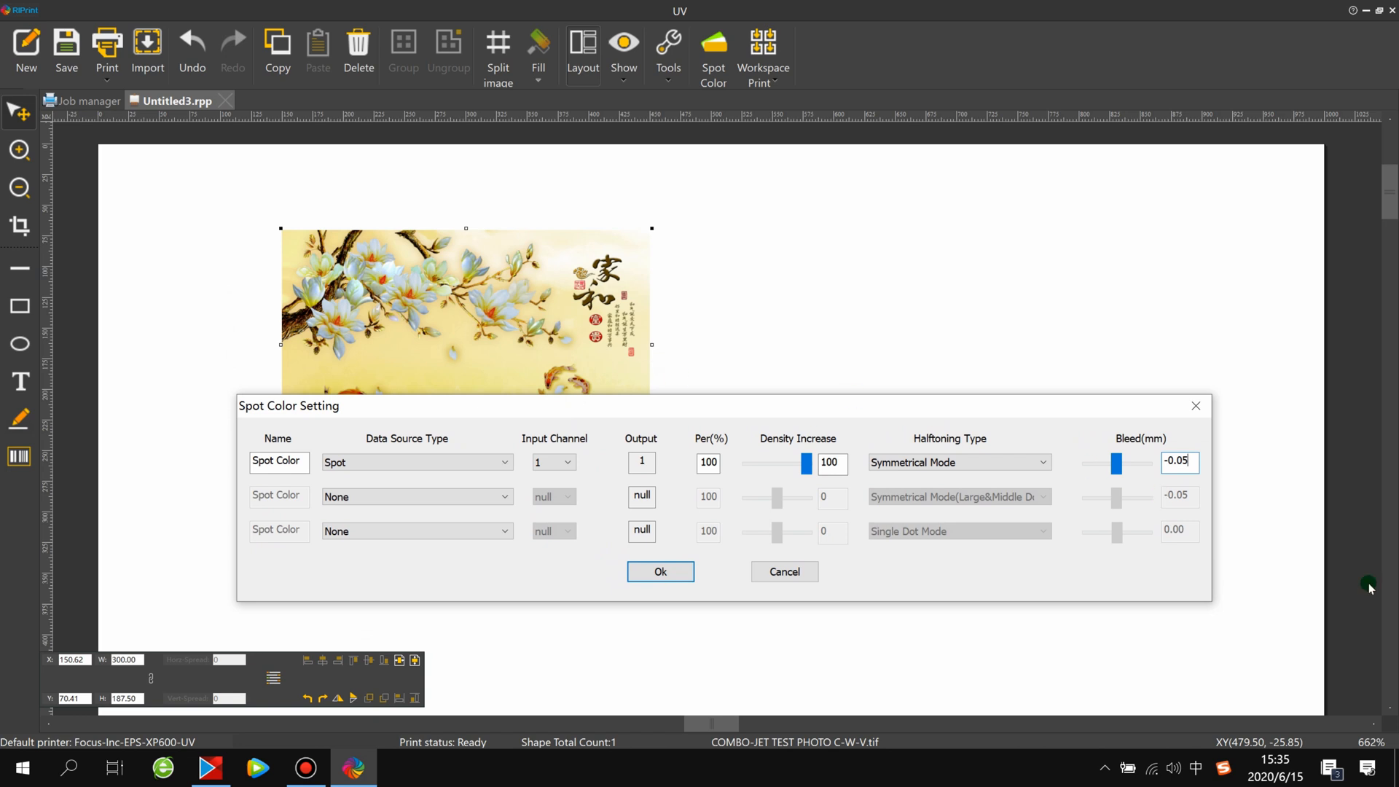
{"action": "left_click_drag", "start_coordinate": [1093, 400], "coordinate": [1119, 353]}
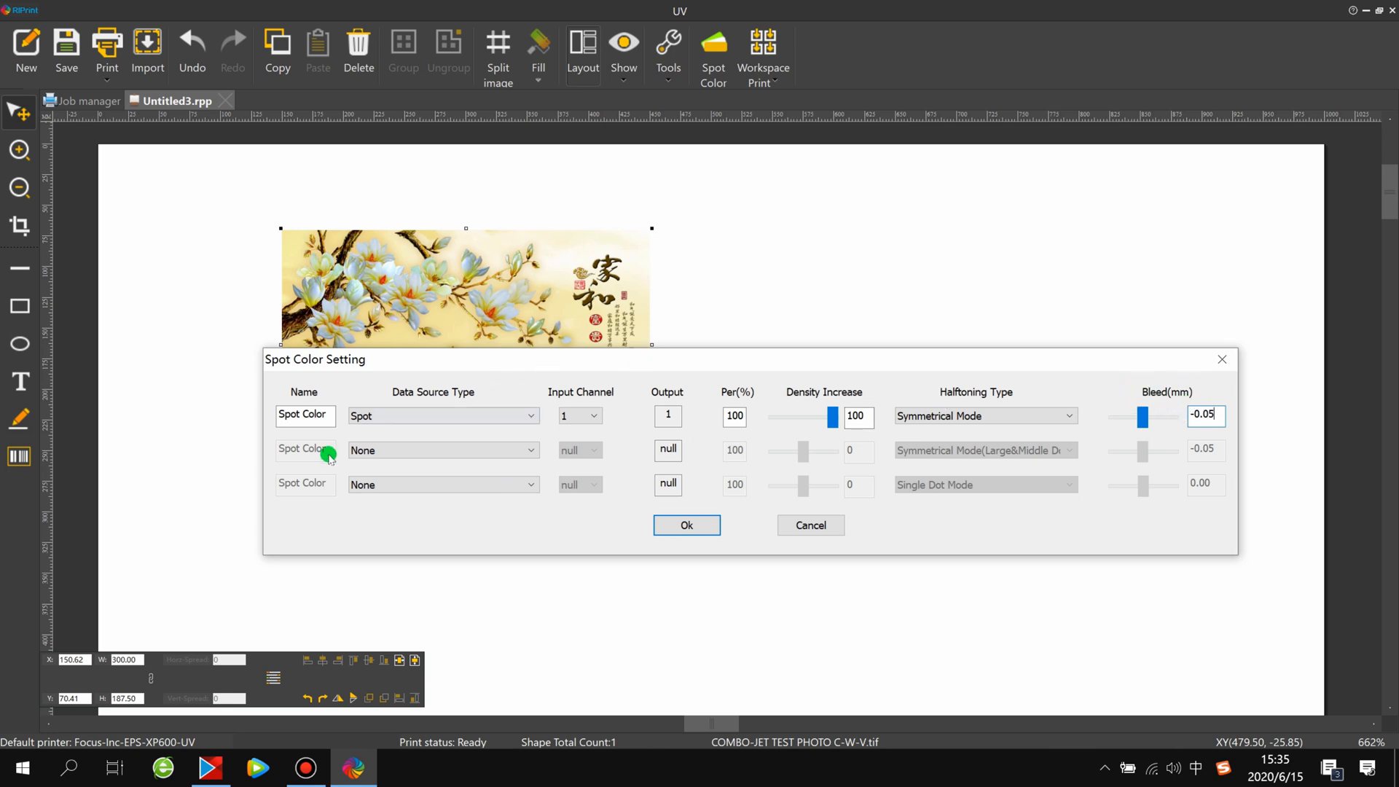
Set the second spot color to data source Spot, density increase 100 and Symmetrical Mode halftoning, and apply the spot color settings
{"action": "left_click", "coordinate": [362, 452]}
{"action": "left_click", "coordinate": [369, 529]}
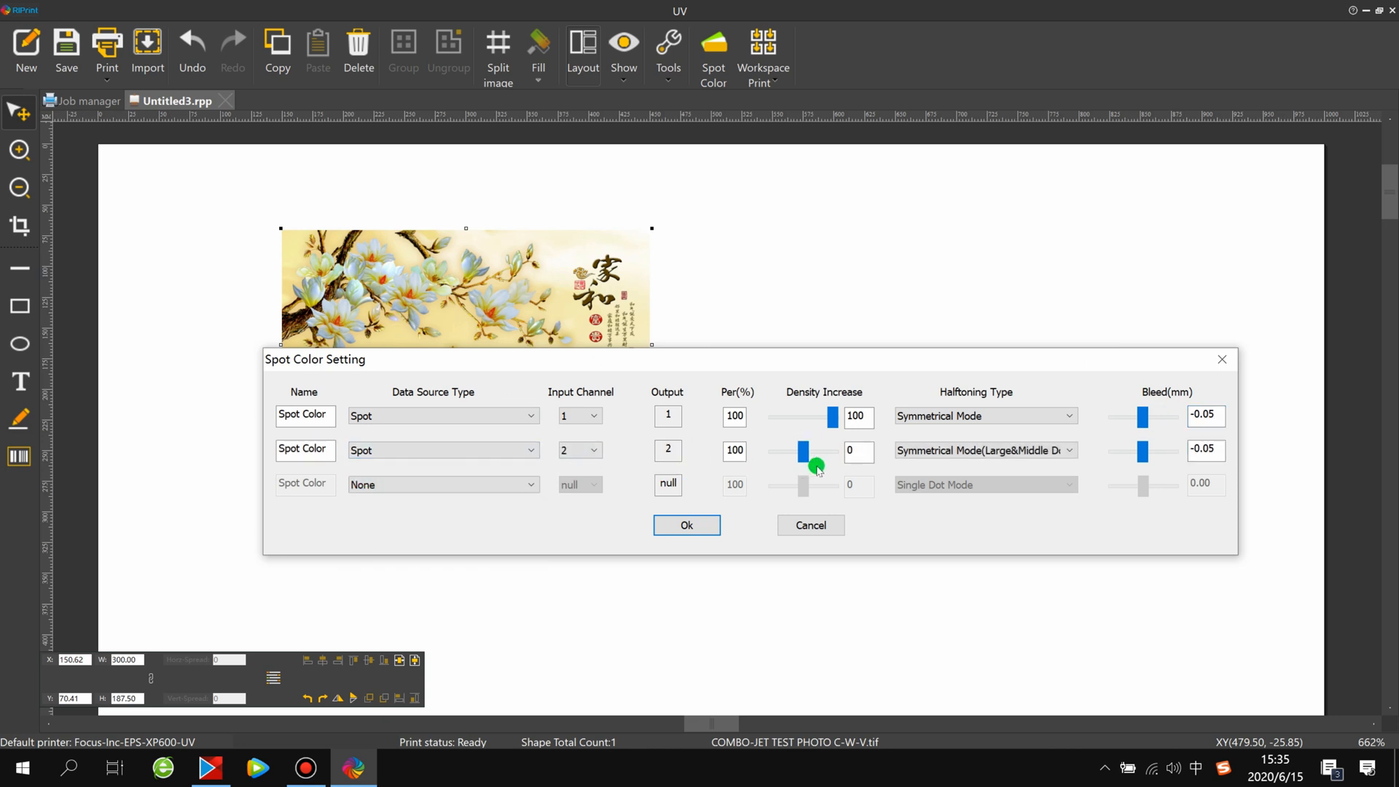
{"action": "left_click_drag", "start_coordinate": [806, 457], "coordinate": [961, 452]}
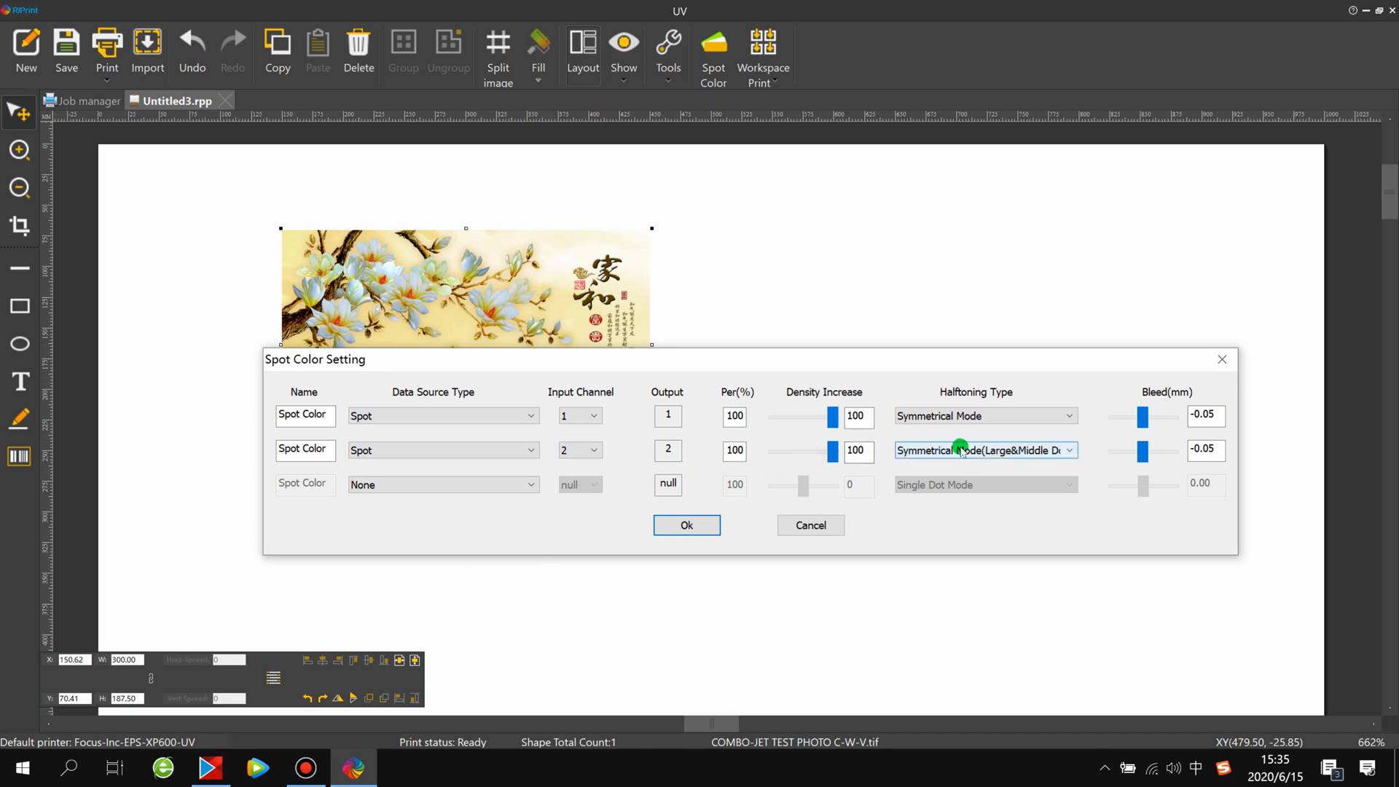
{"action": "left_click", "coordinate": [961, 452]}
{"action": "left_click", "coordinate": [965, 492]}
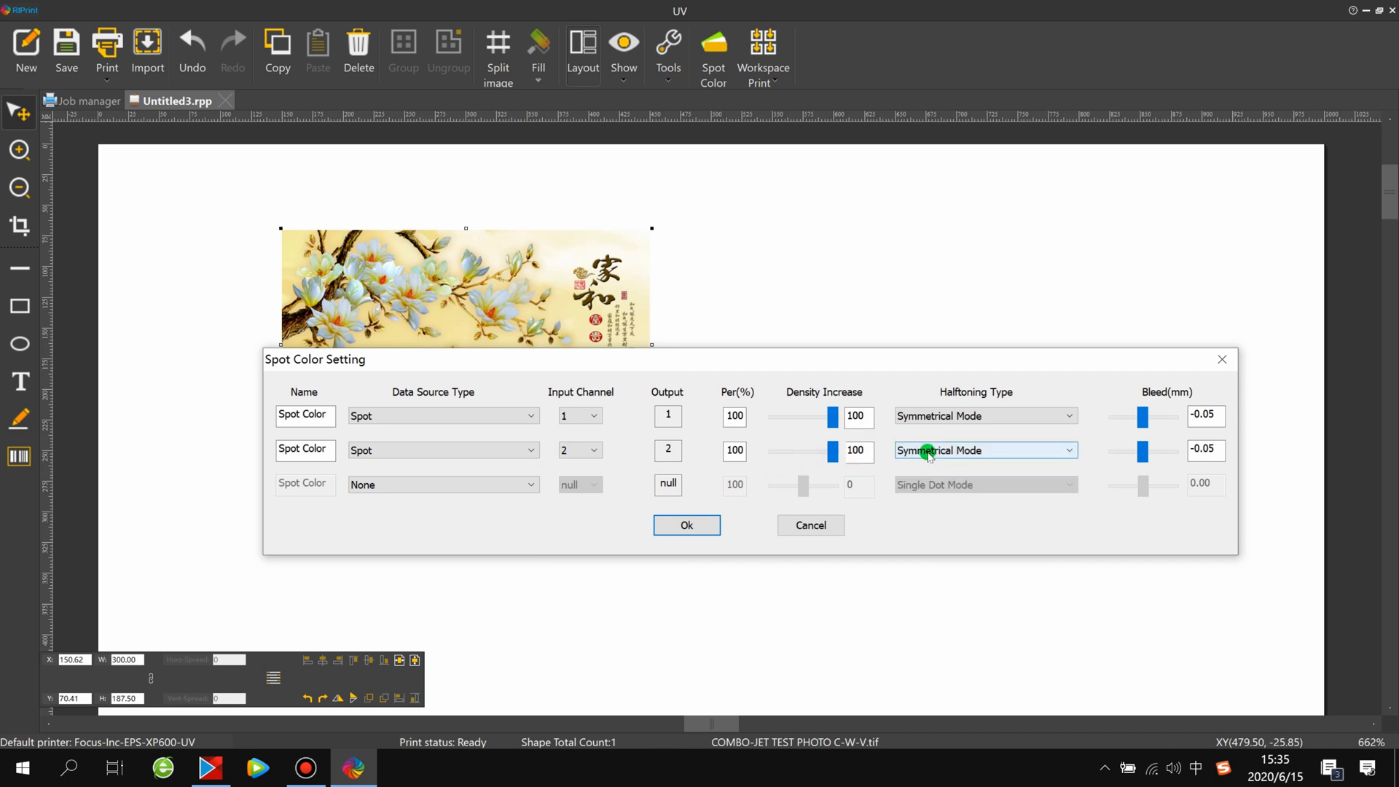
{"action": "left_click", "coordinate": [1214, 454]}
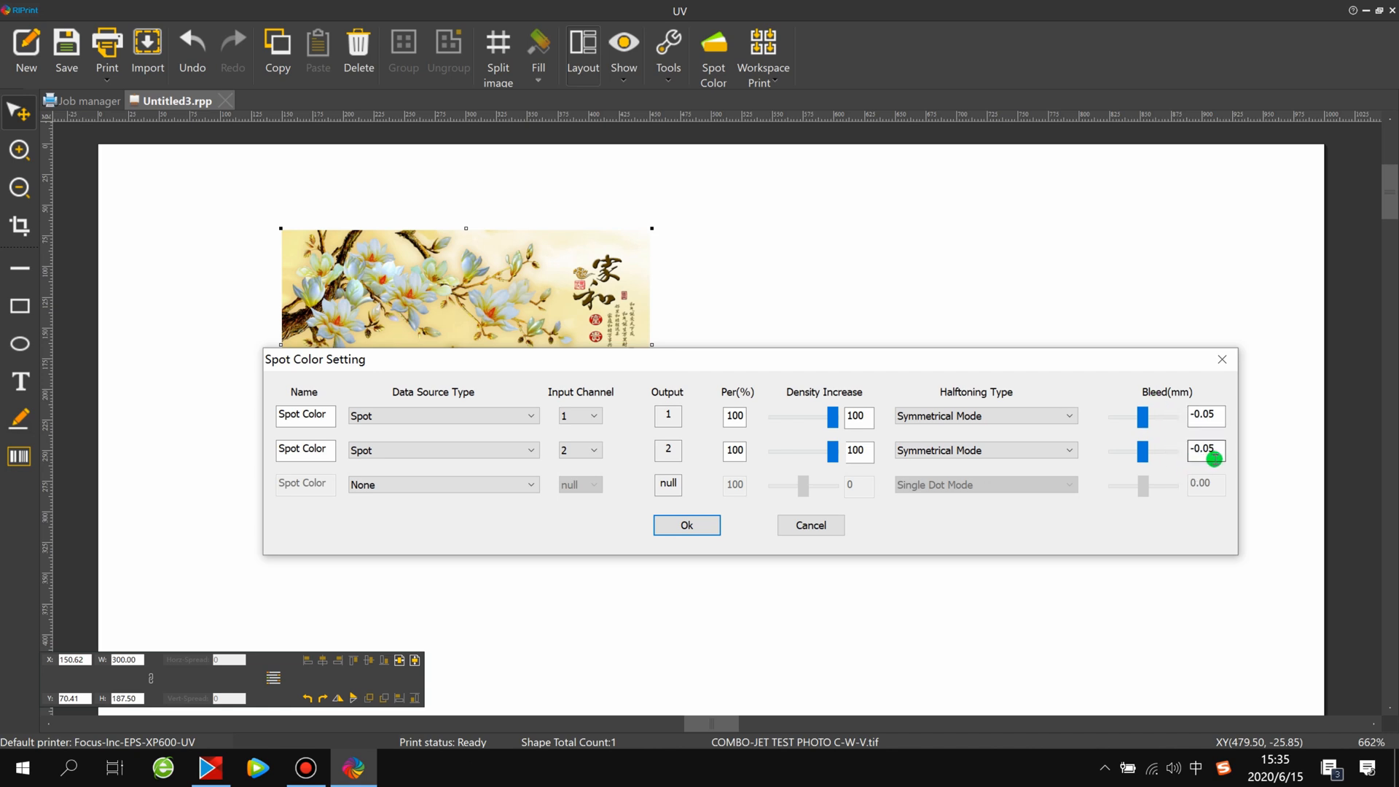
{"action": "left_click", "coordinate": [689, 525]}
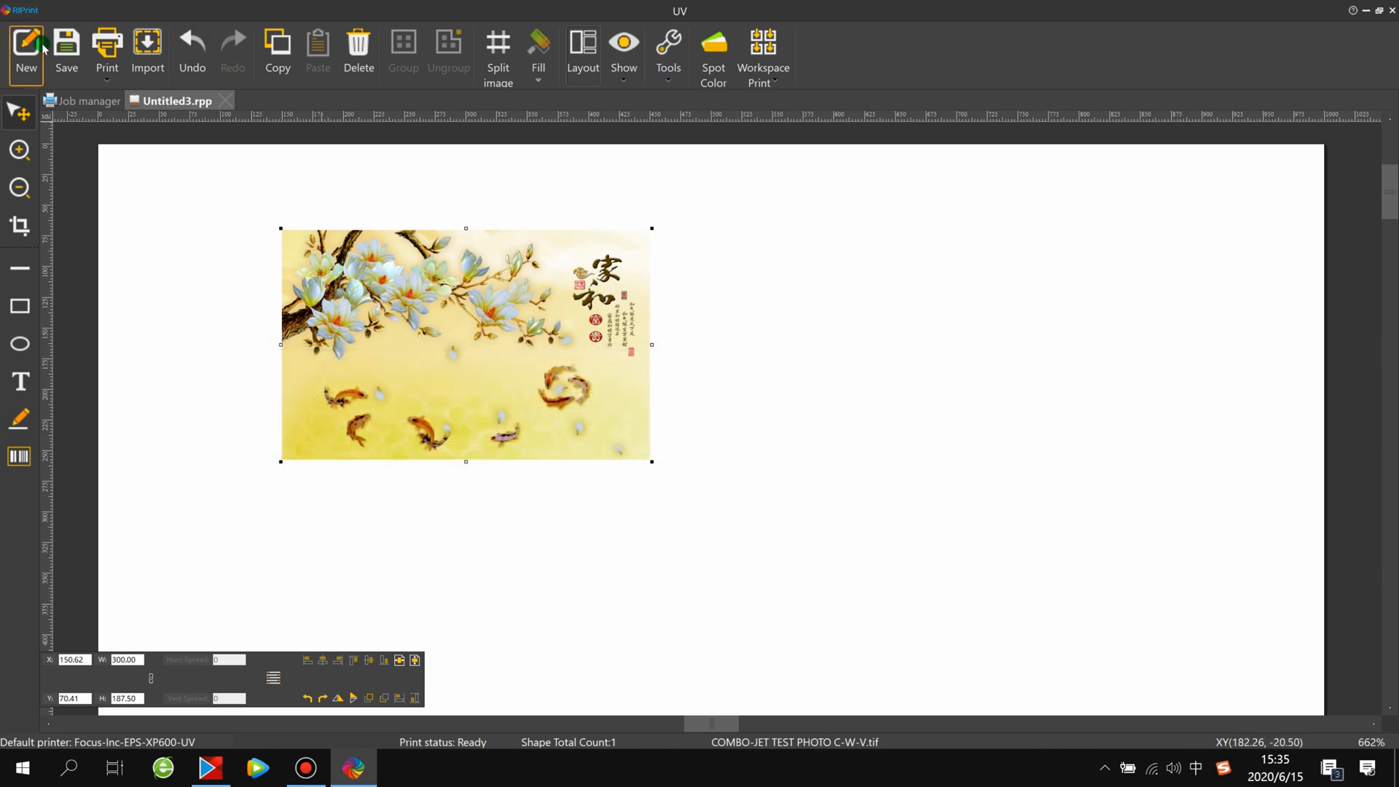
Open the print setup, choose the FOCUS_7_AC_720x720_8PASS_SOFT_UV_INK solution, and accept its advanced settings with 8 passes and ICC enabled
{"action": "left_click", "coordinate": [107, 45]}
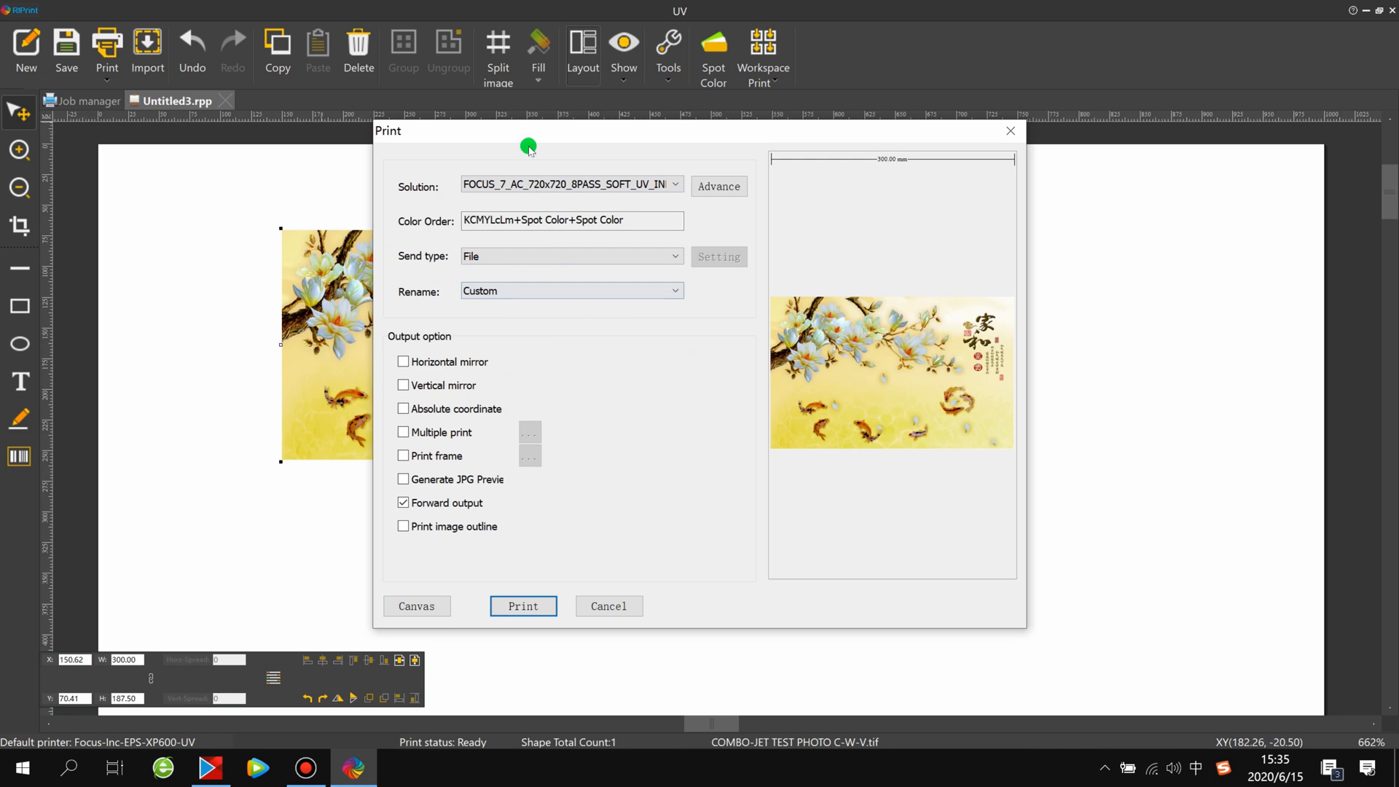
{"action": "left_click", "coordinate": [639, 187]}
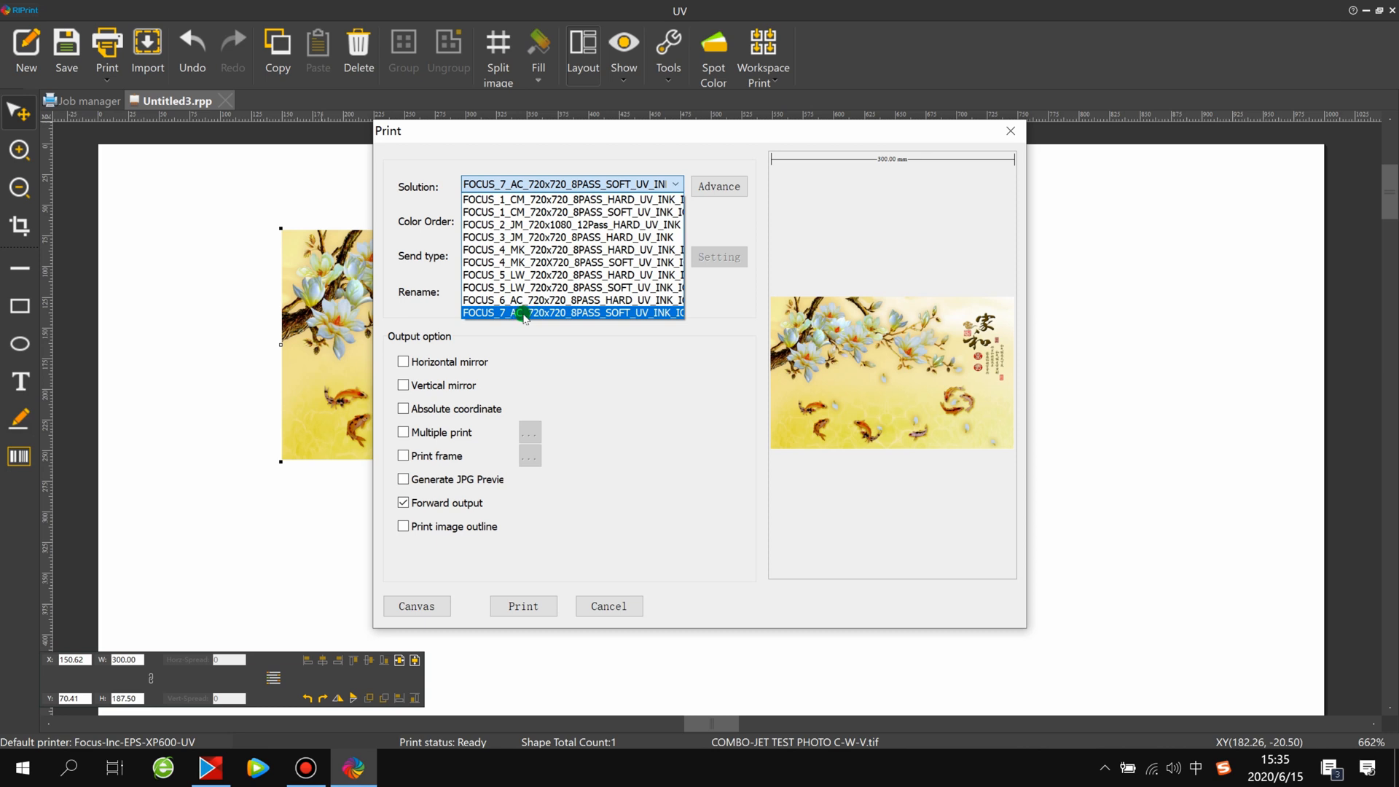
{"action": "left_click", "coordinate": [625, 313]}
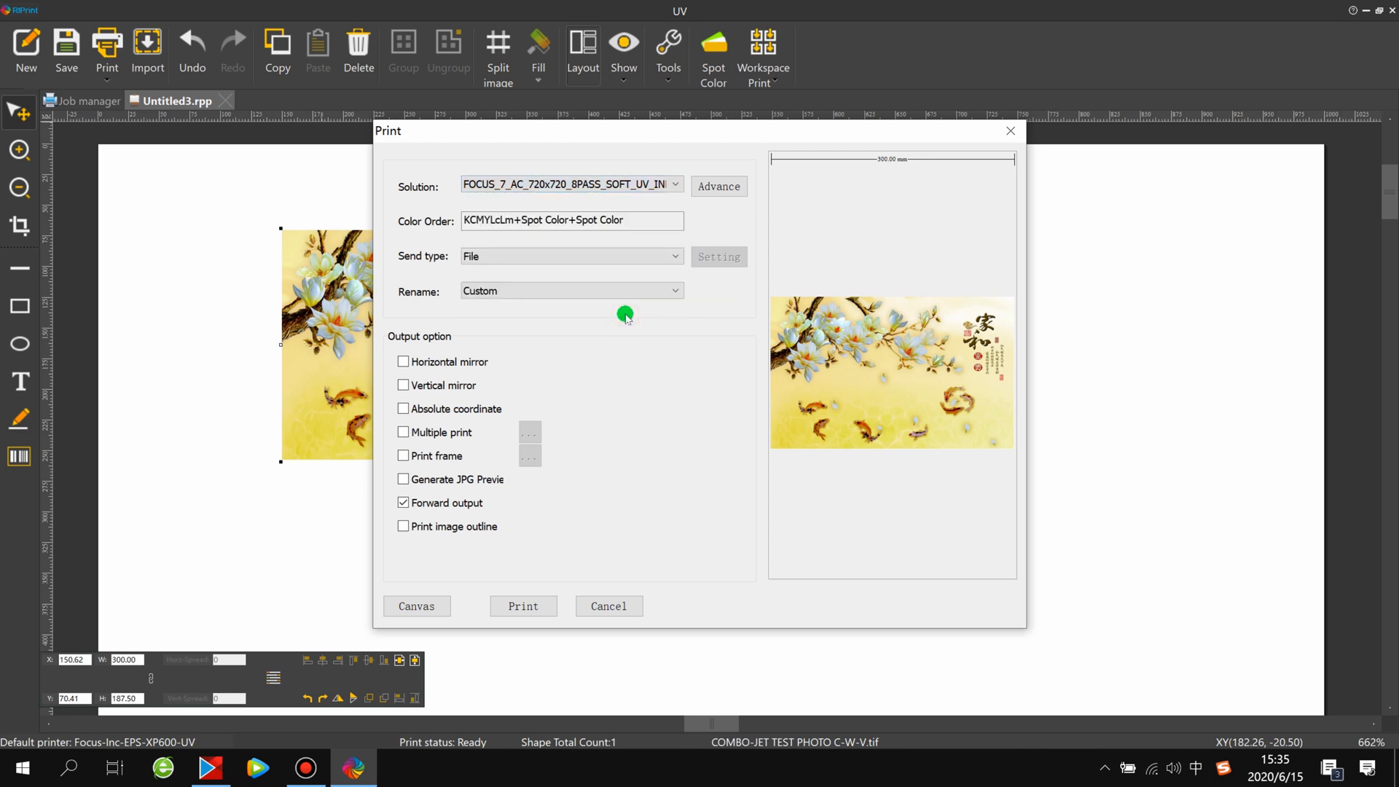
{"action": "left_click", "coordinate": [714, 186]}
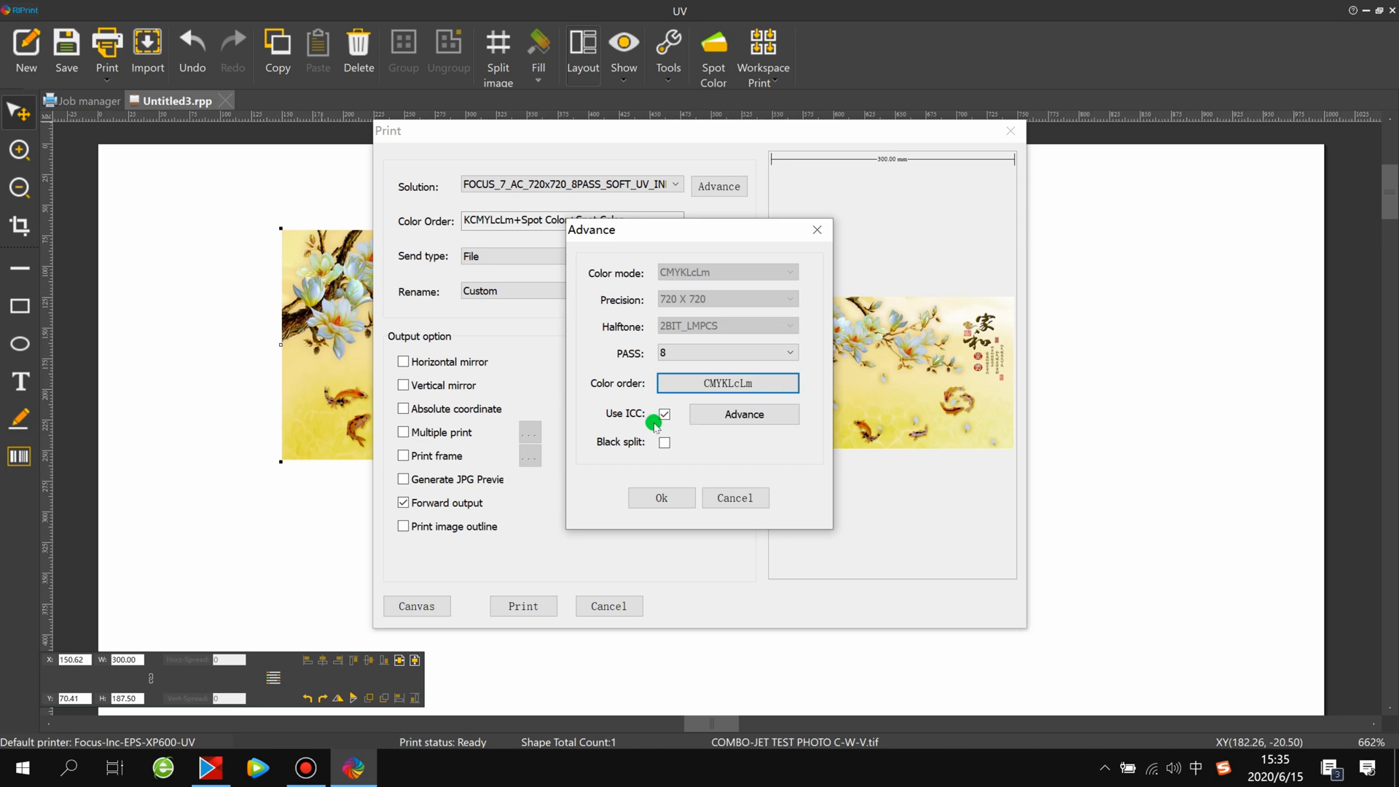
{"action": "left_click", "coordinate": [661, 497]}
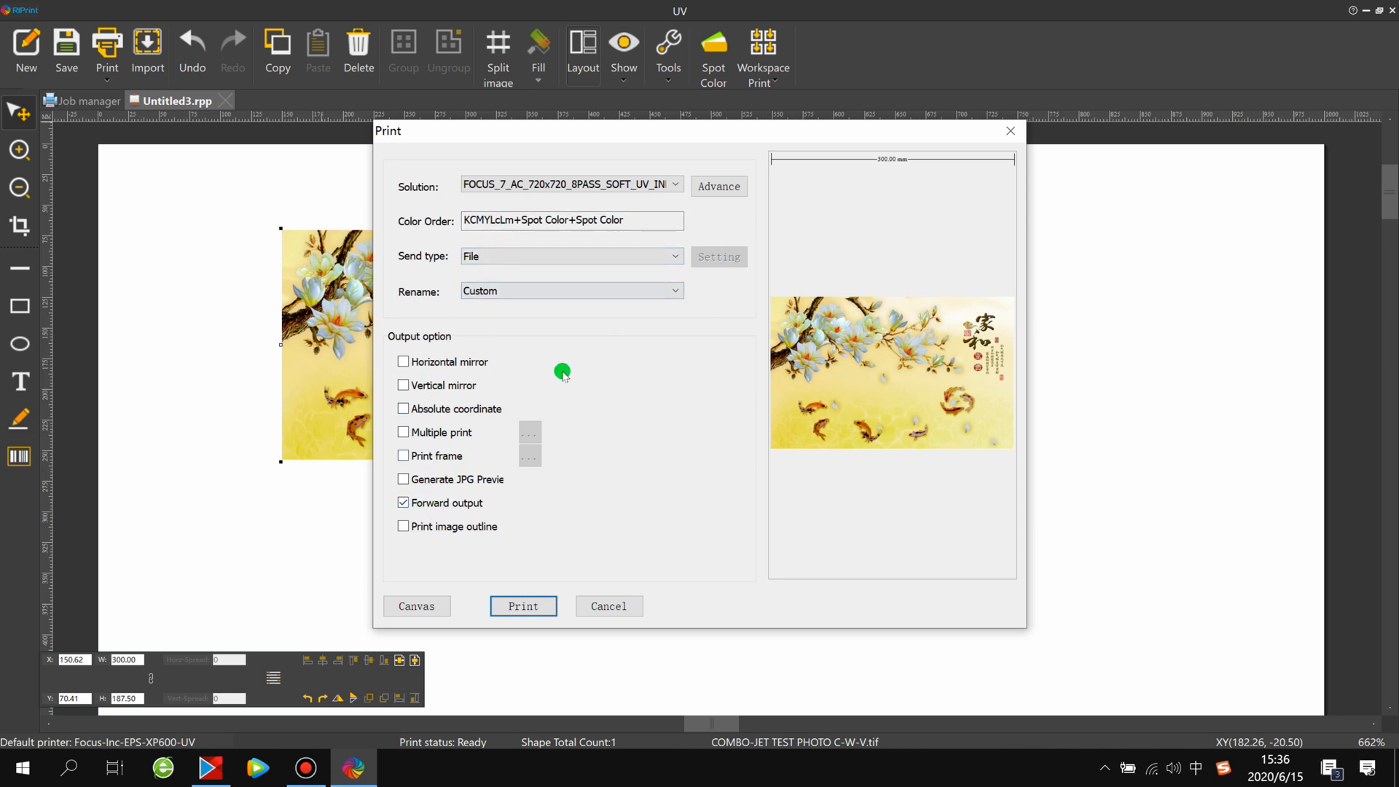
Print with the FOCUS_7_AC_720x720_8PASS_SOFT_UV_INK solution to a PRN file, replacing the existing COMBO-JET TEST PHOTO C-W-V in the 4-Test prn file folder
{"action": "left_click", "coordinate": [507, 184]}
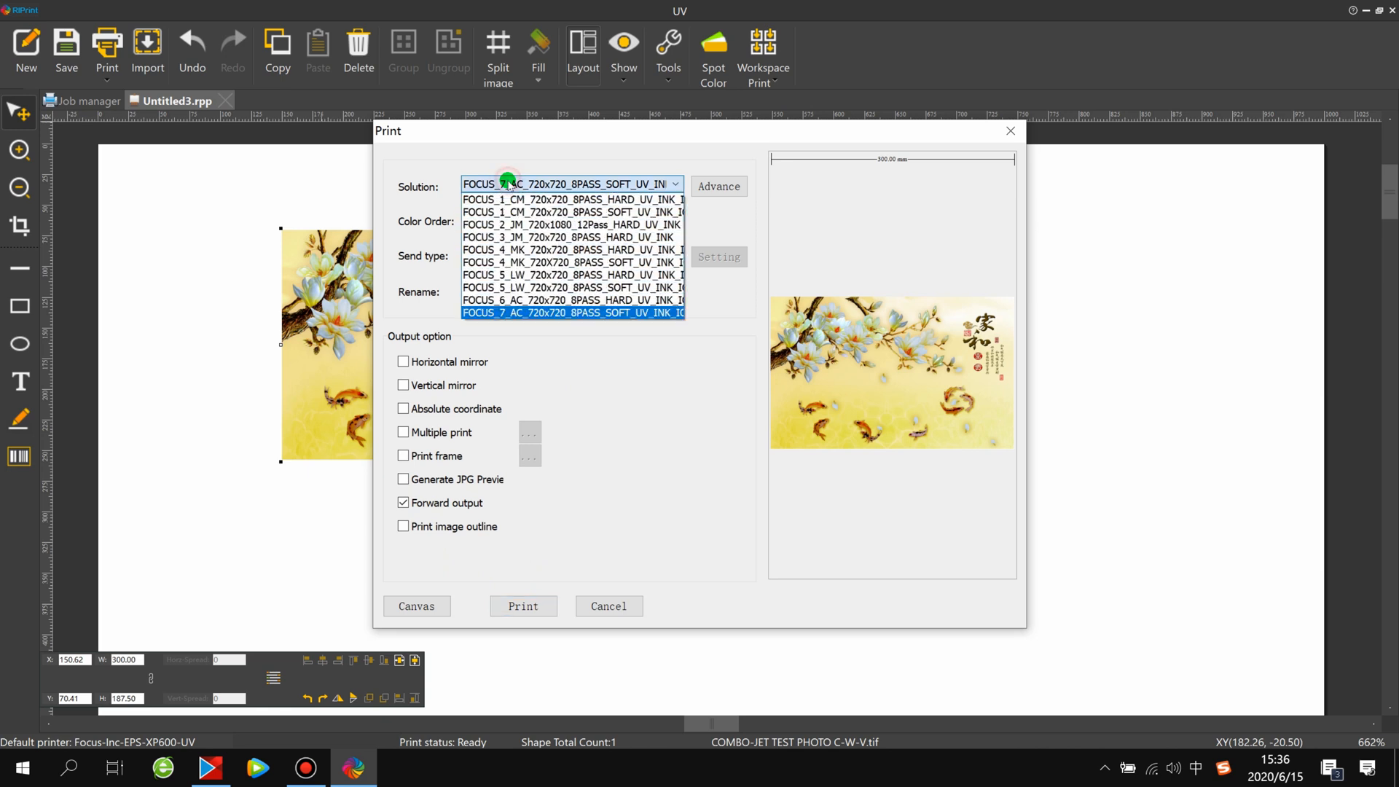
{"action": "left_click", "coordinate": [542, 314]}
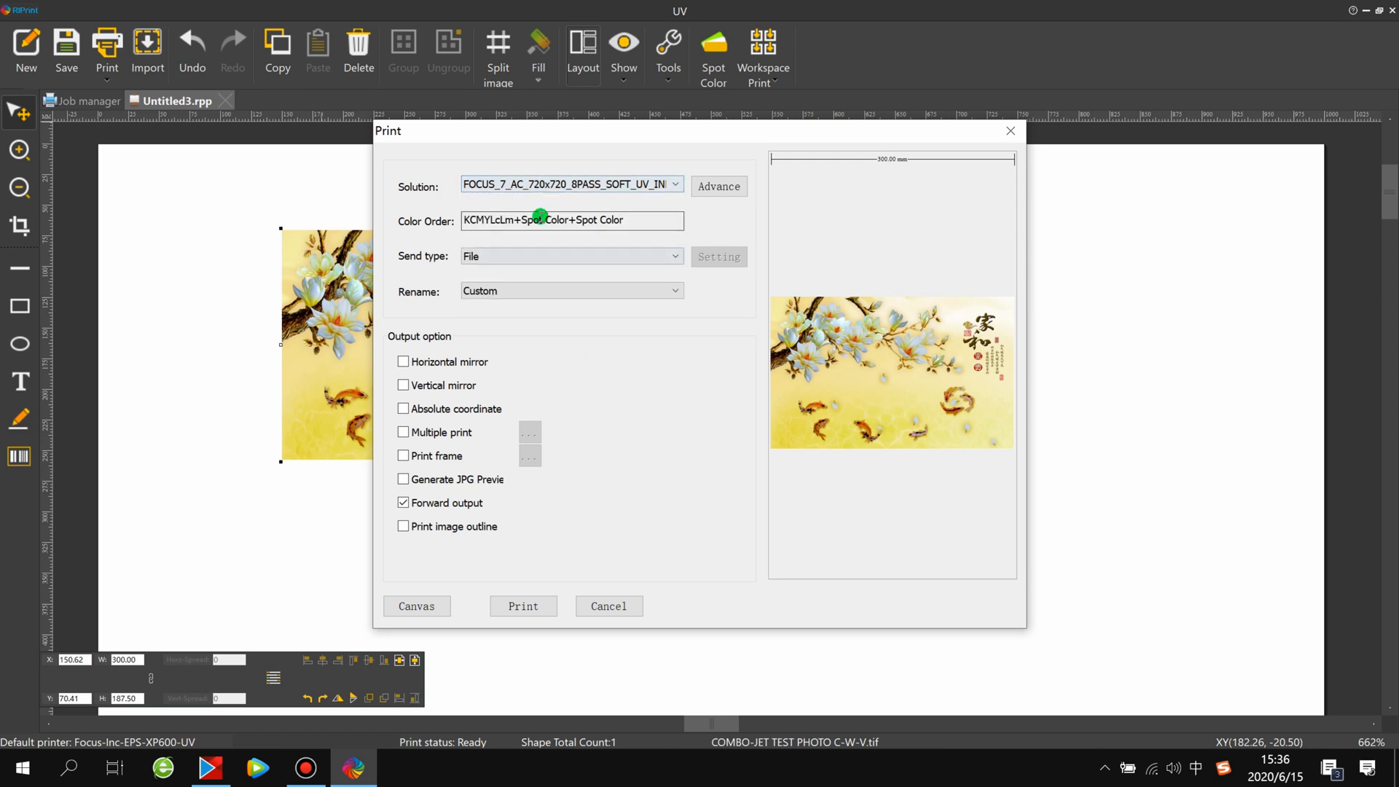
{"action": "left_click", "coordinate": [529, 610]}
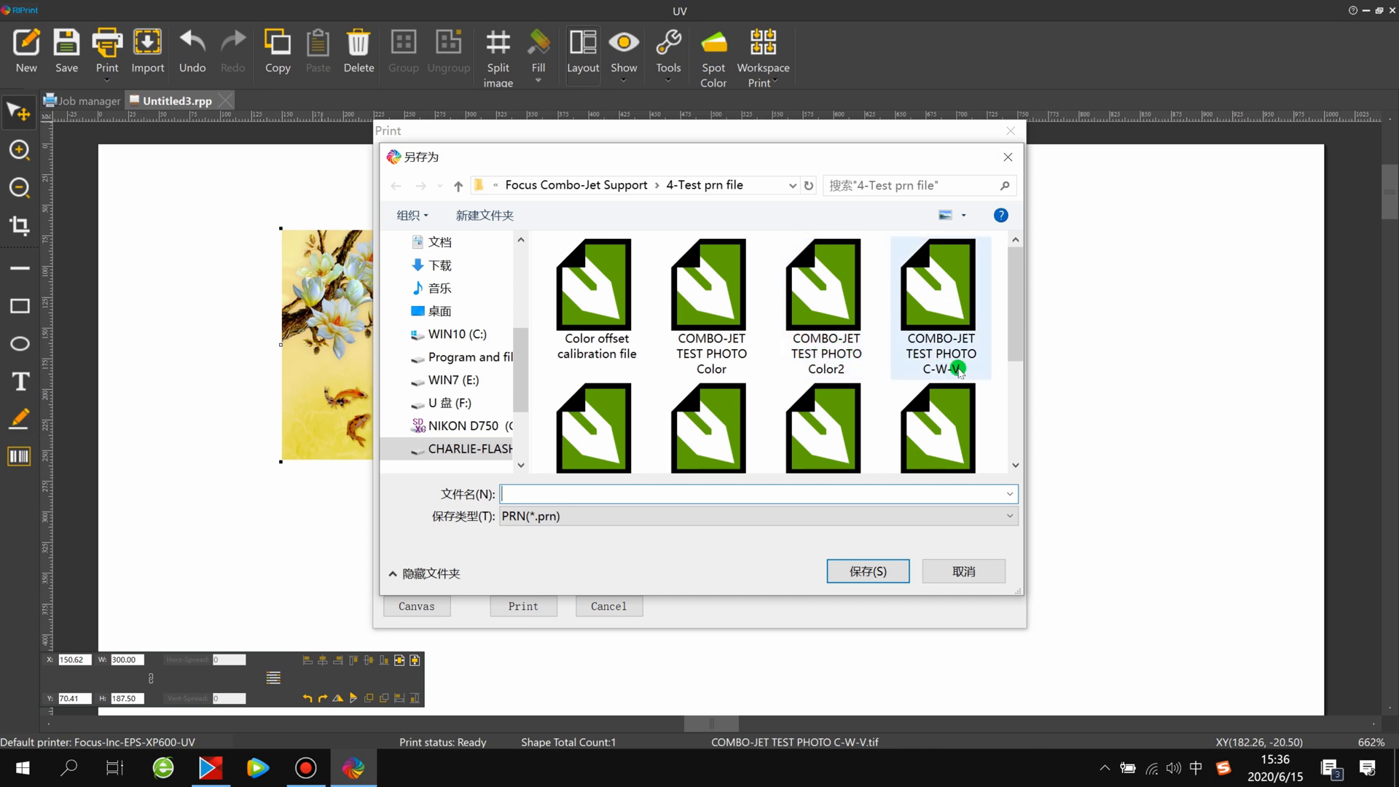
{"action": "left_click", "coordinate": [951, 318]}
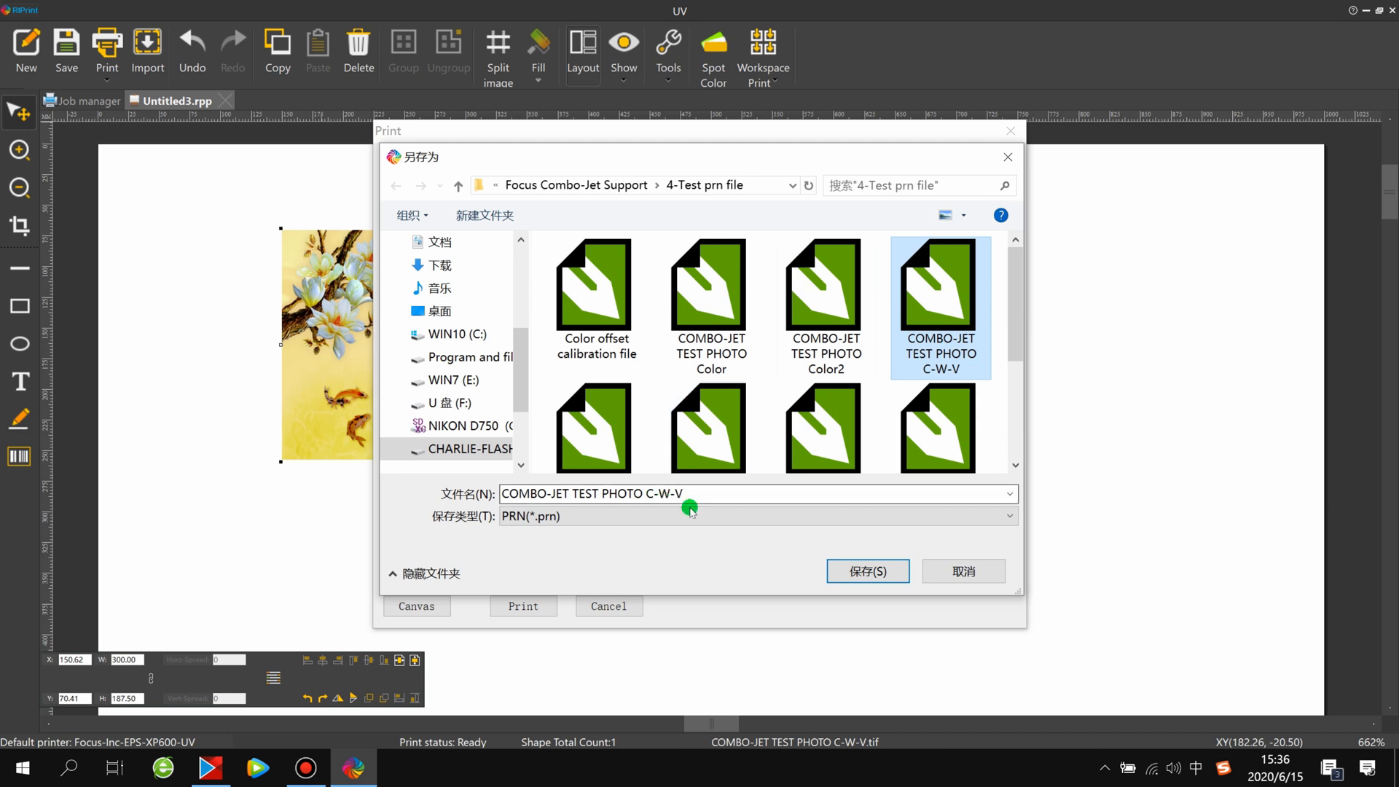
{"action": "left_click_drag", "start_coordinate": [1013, 346], "coordinate": [1009, 453]}
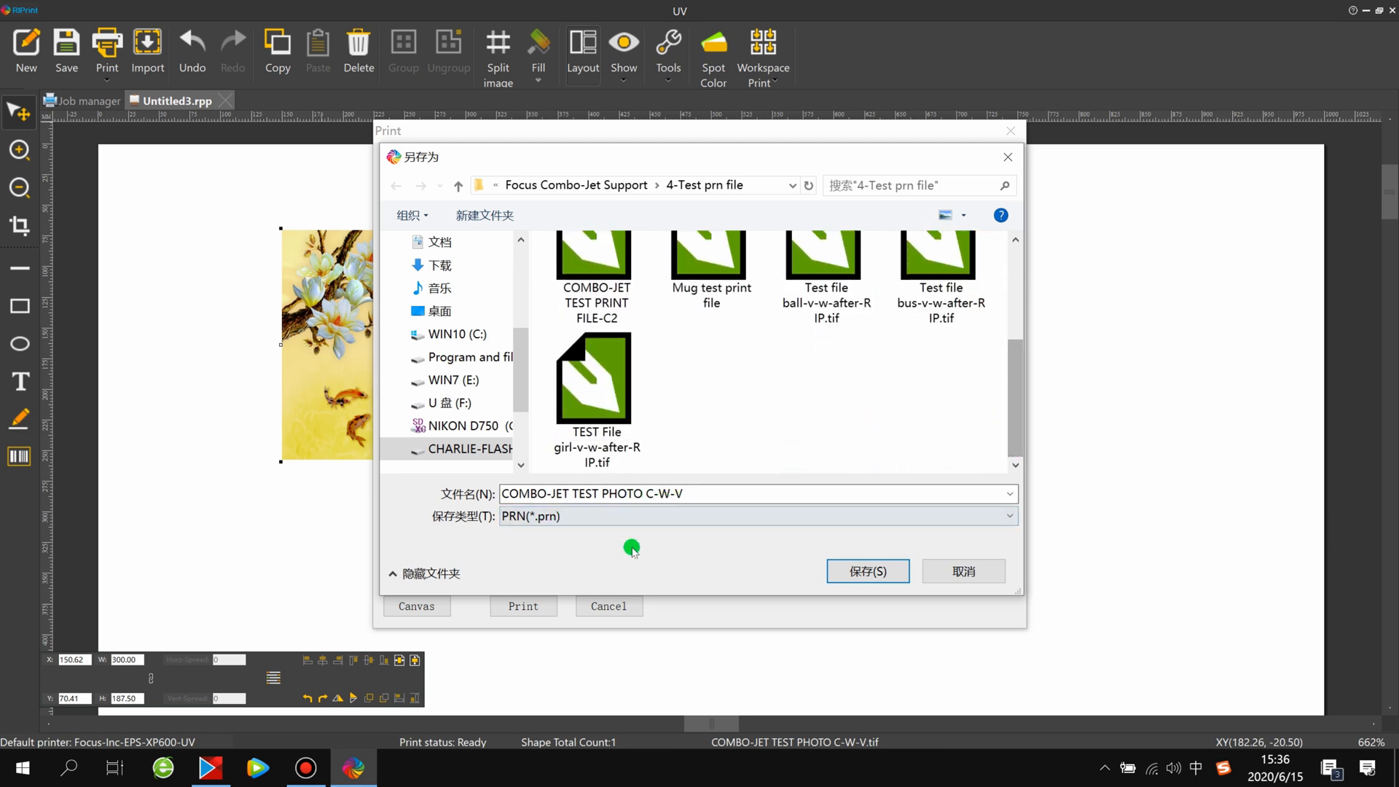
{"action": "left_click", "coordinate": [878, 567]}
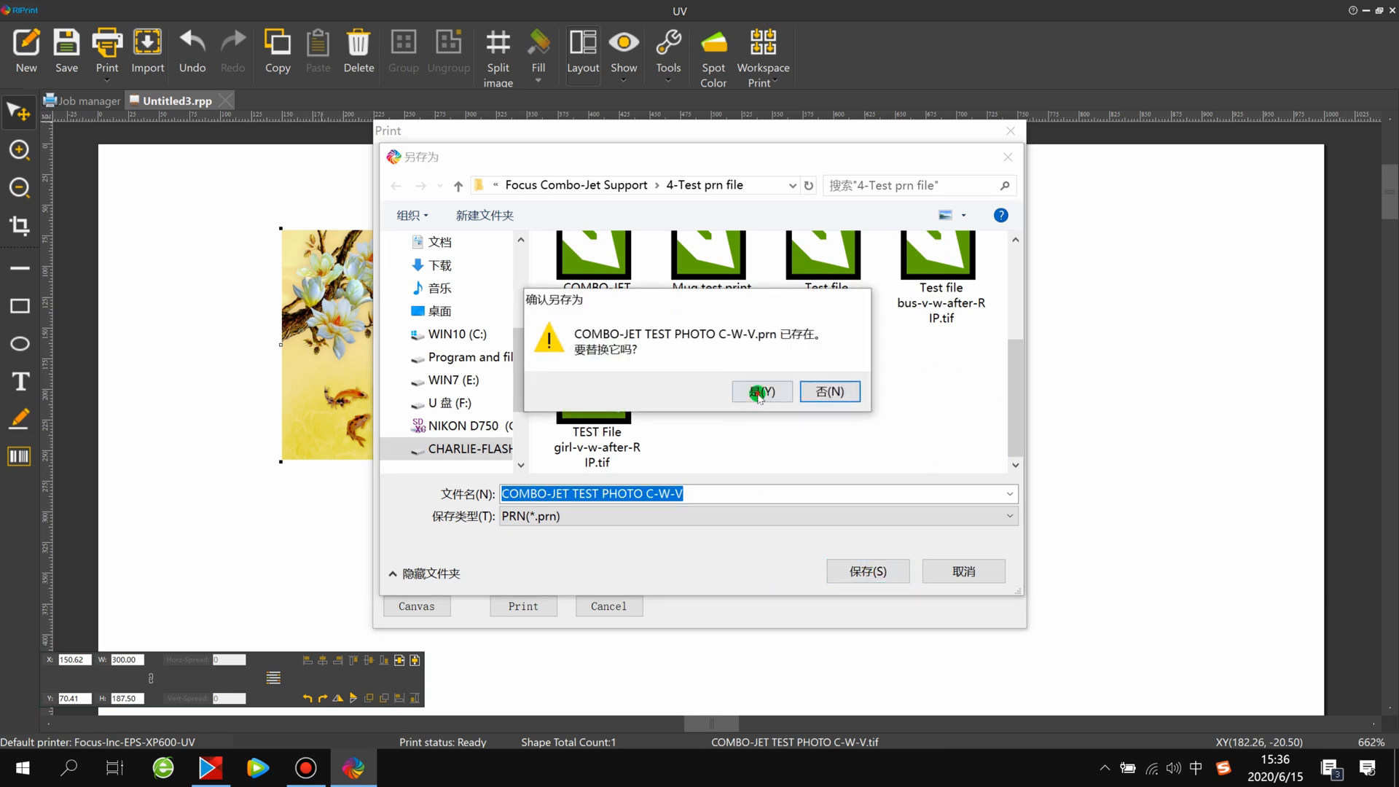
{"action": "left_click", "coordinate": [760, 391]}
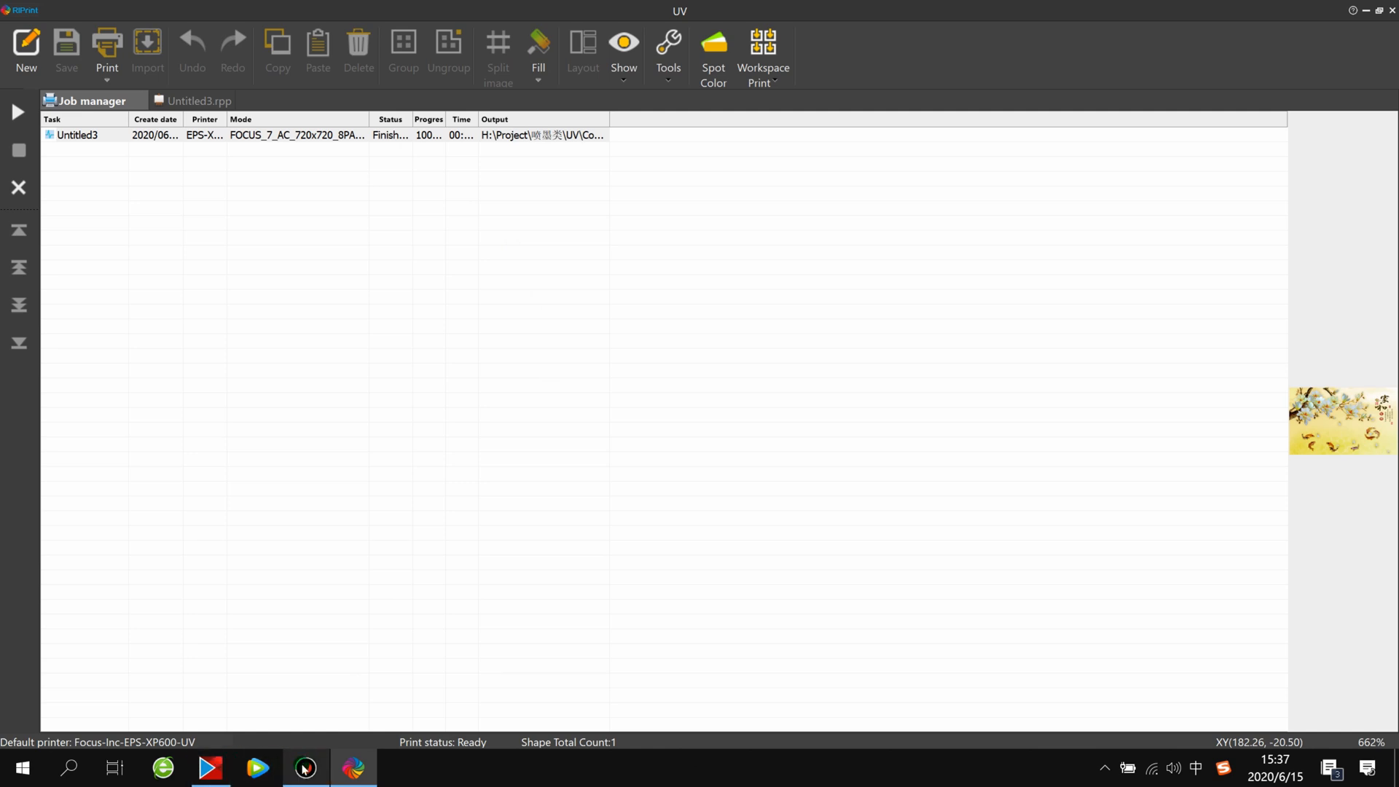
{"action": "mouse_move", "coordinate": [353, 767]}
{"action": "left_click", "coordinate": [416, 693]}
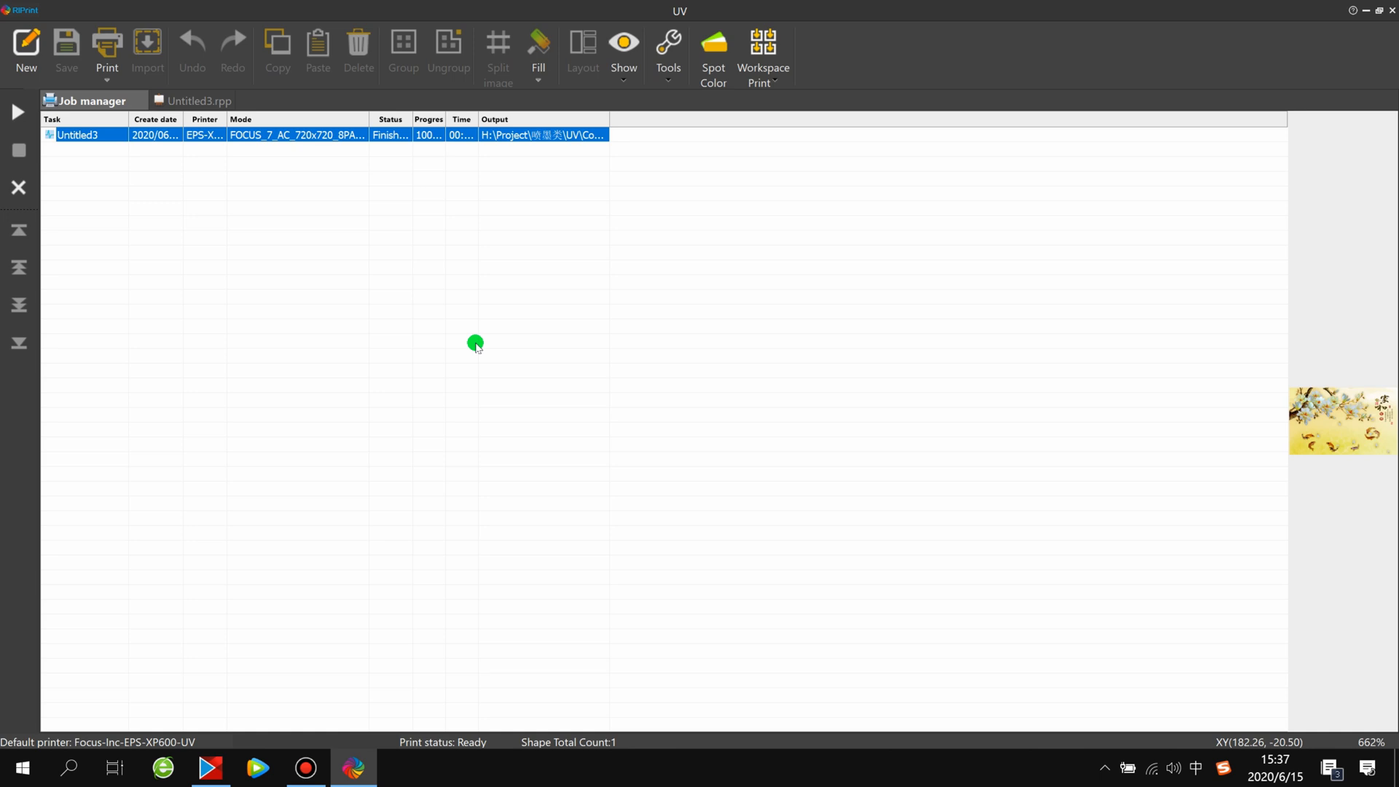
{"action": "left_click", "coordinate": [306, 767]}
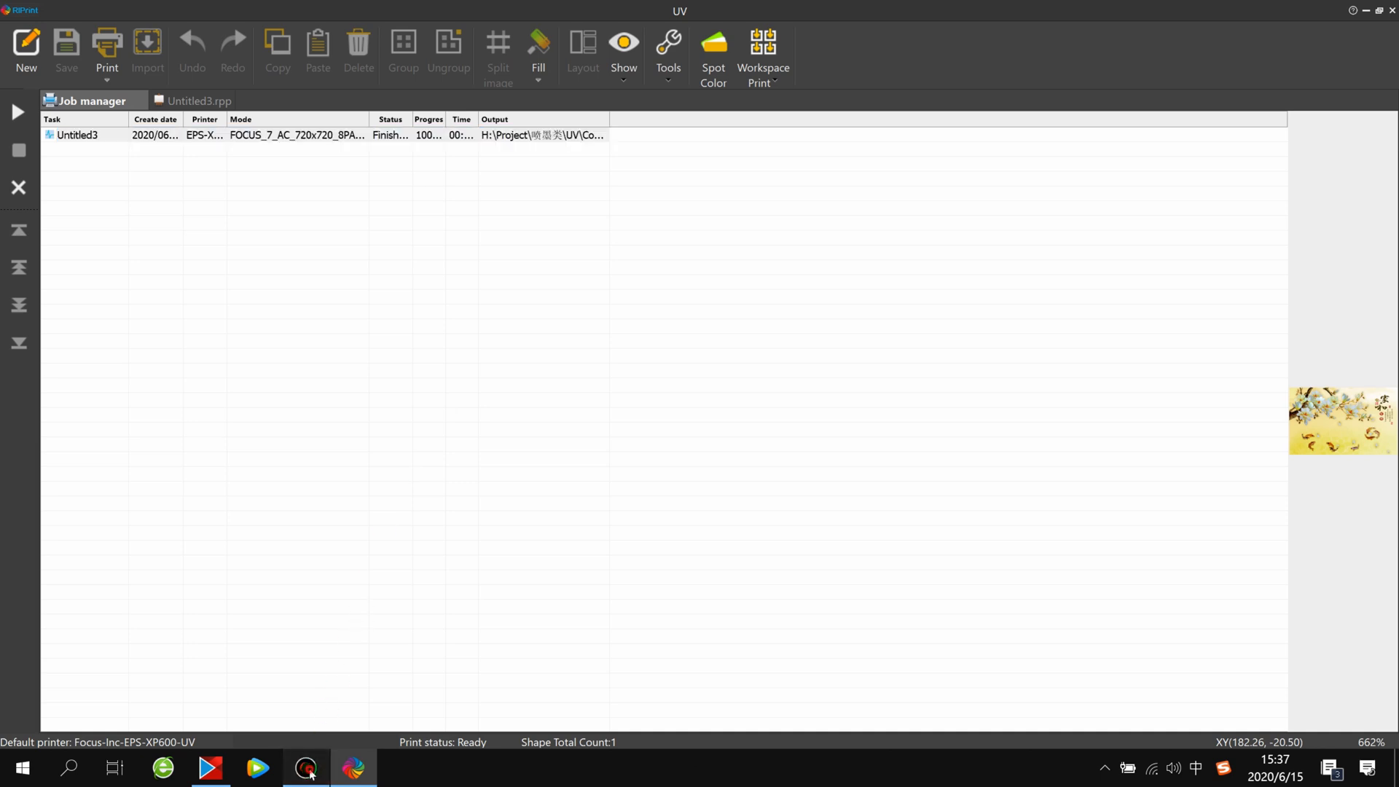